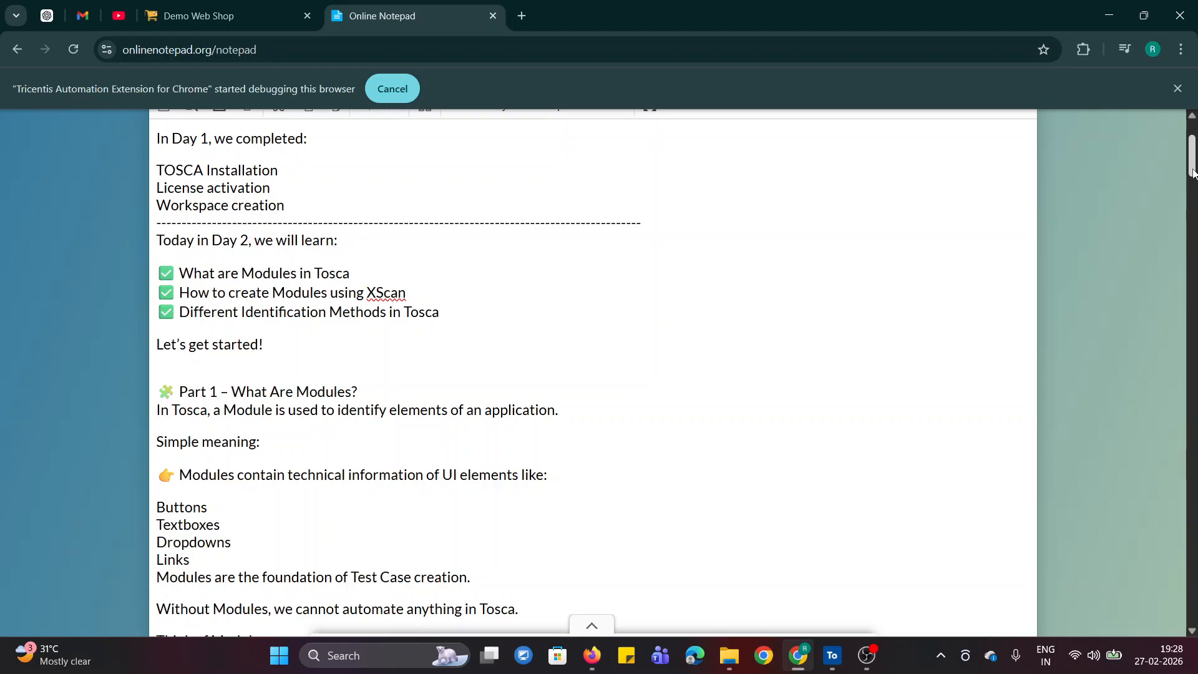
- Read the Part 1 notes on what Modules are, highlighting the phrase "technical information of UI elements"
left_click_drag(1191, 173, 1192, 192)
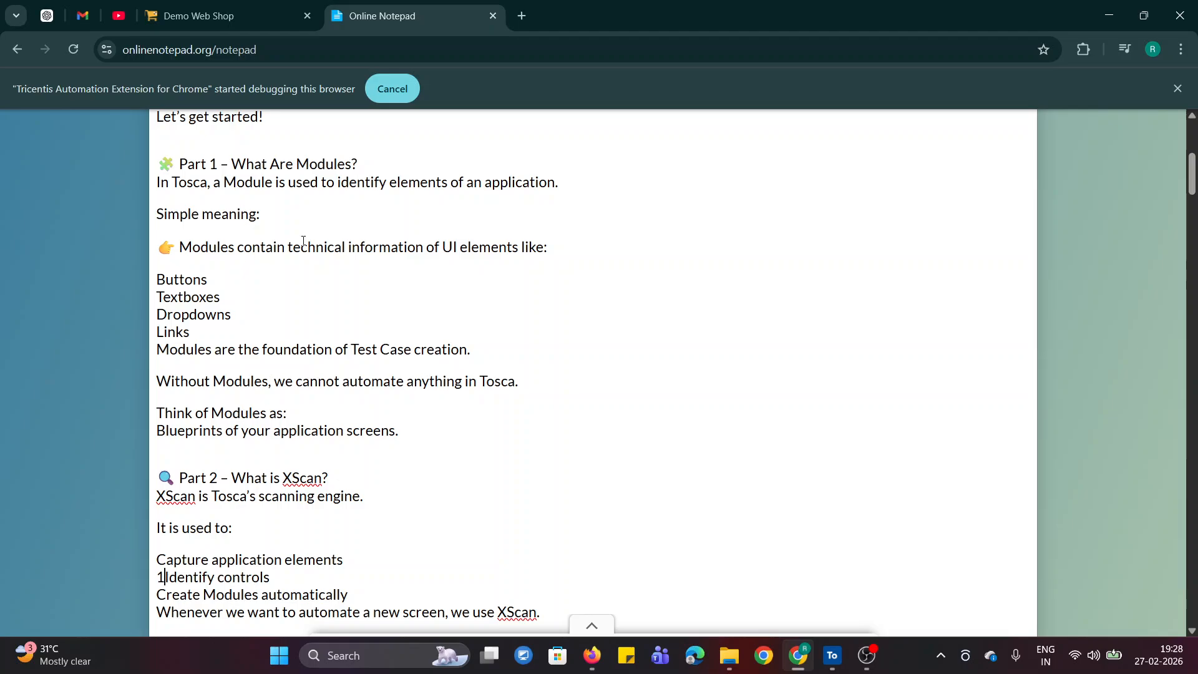
left_click_drag(287, 247, 523, 252)
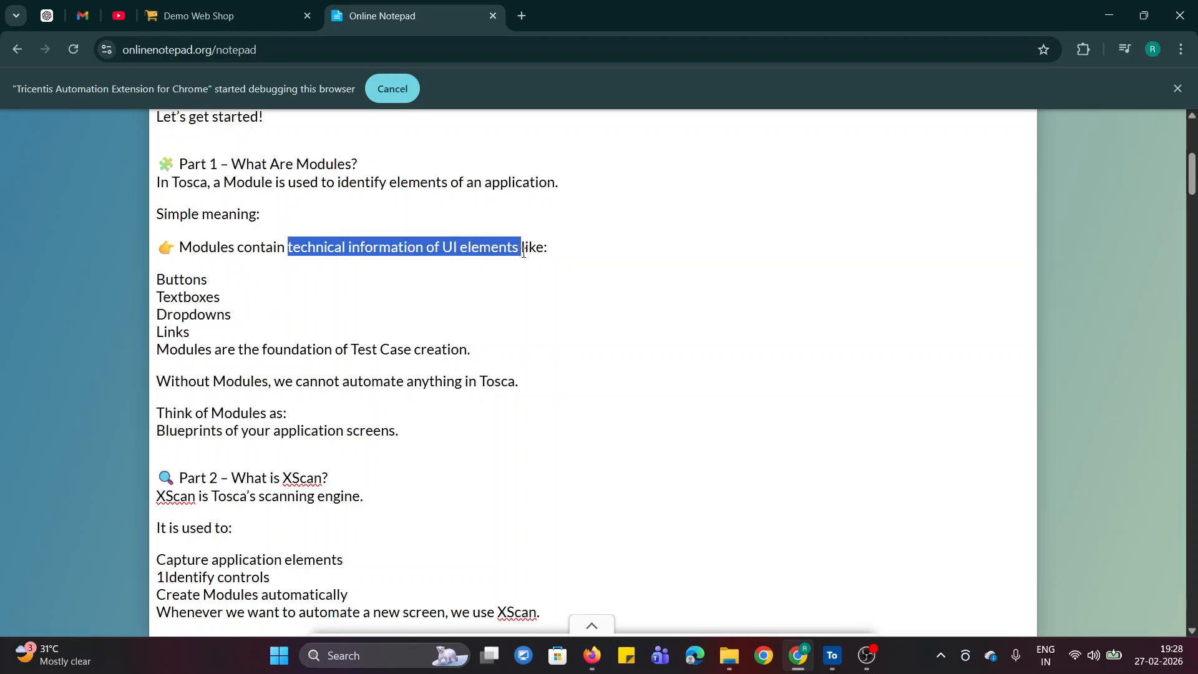
left_click(496, 295)
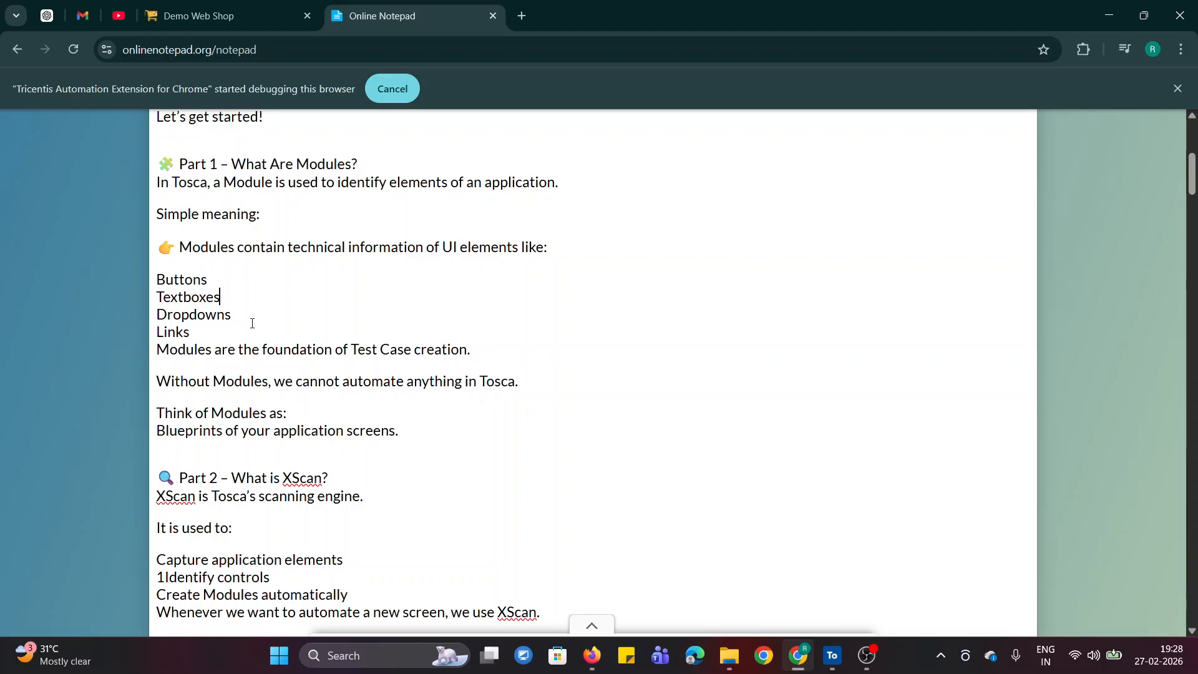
- Look over the Demo Web Shop home page's header links, search box, product list and footer links as examples of UI elements
left_click(211, 21)
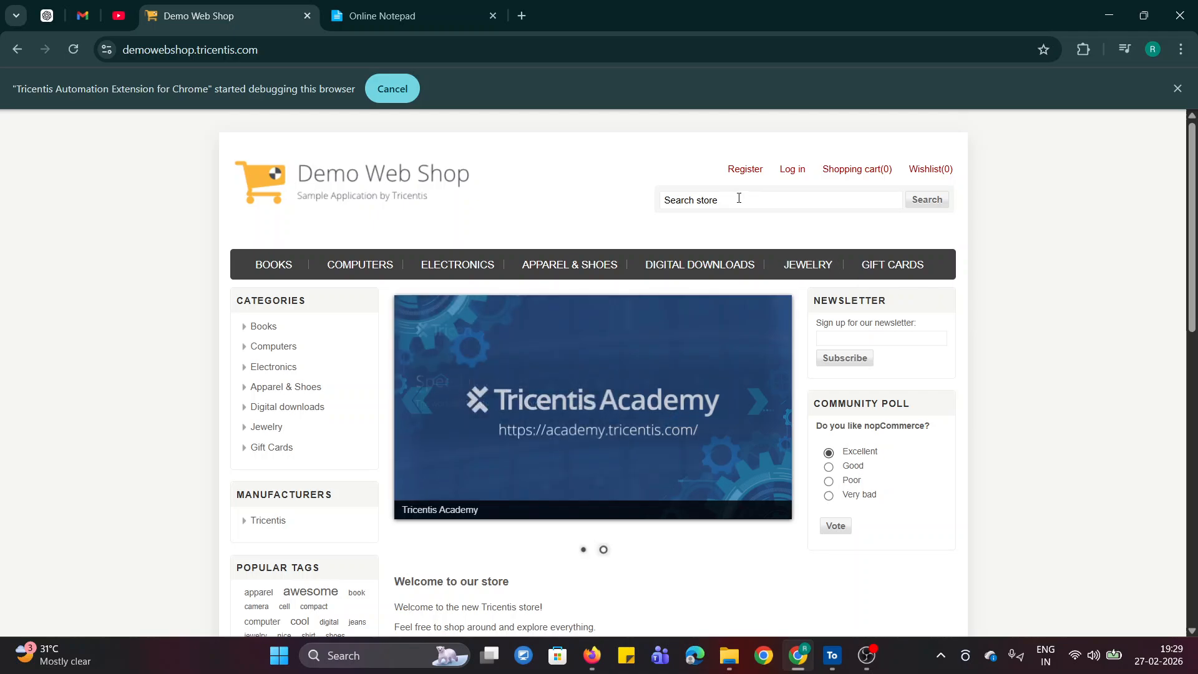
left_click_drag(714, 167, 937, 173)
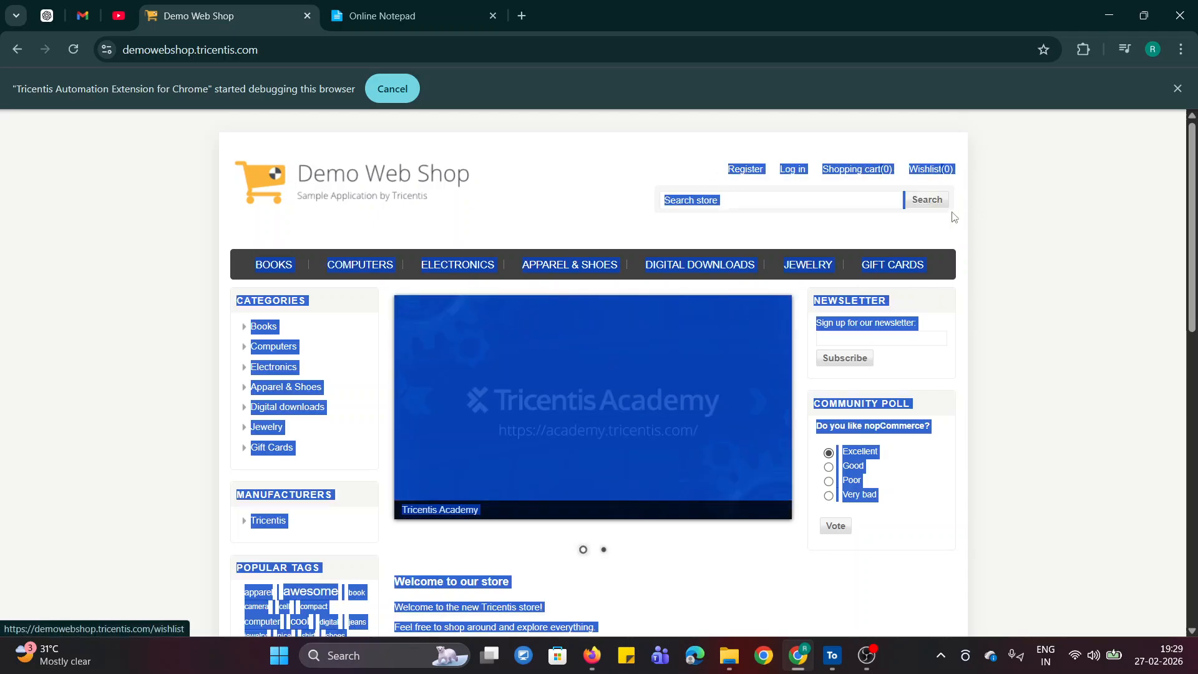
left_click(754, 200)
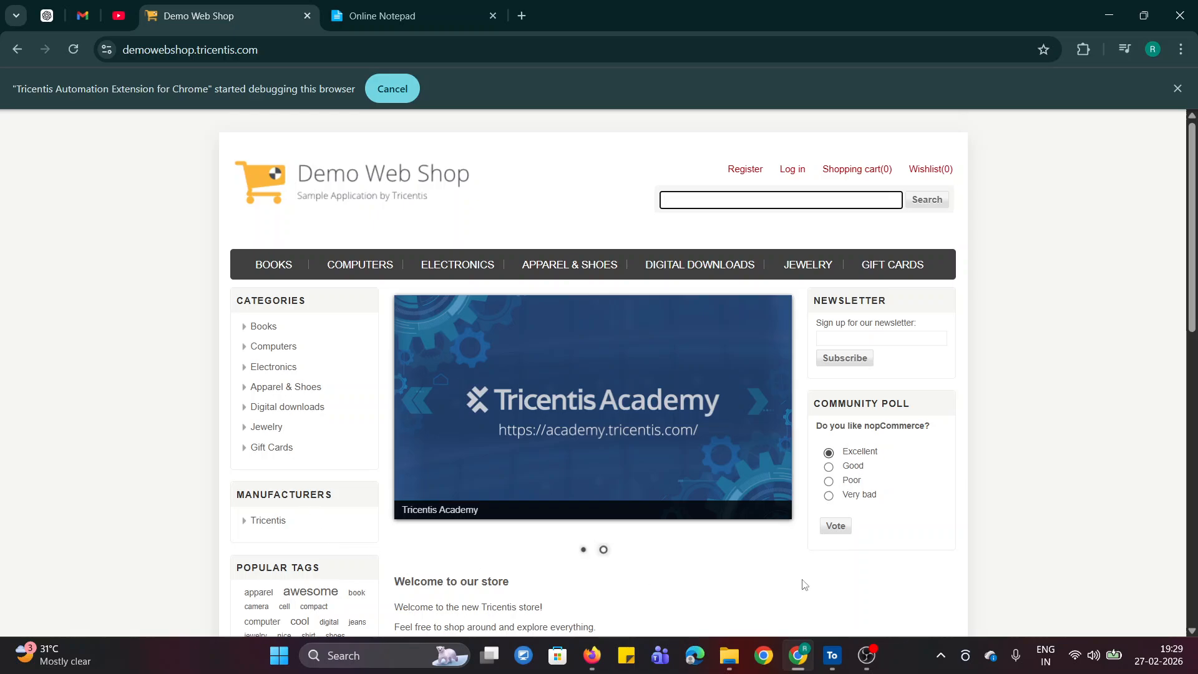
scroll(908, 549, "down", 15)
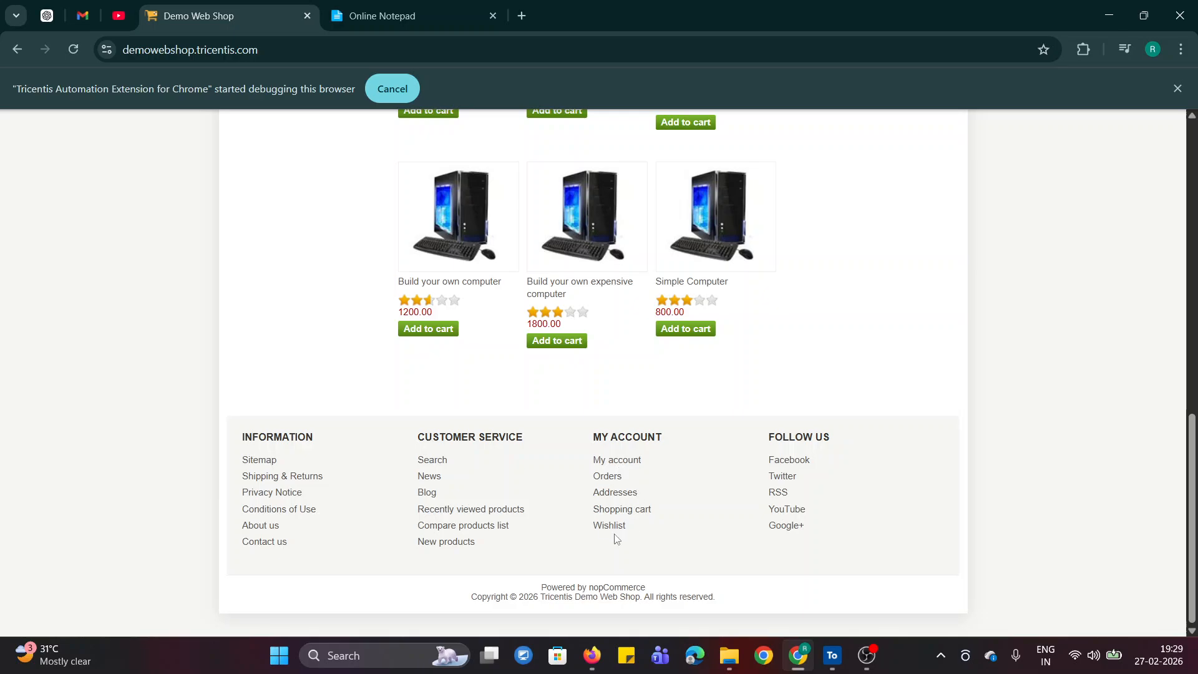
left_click_drag(1191, 484, 1193, 237)
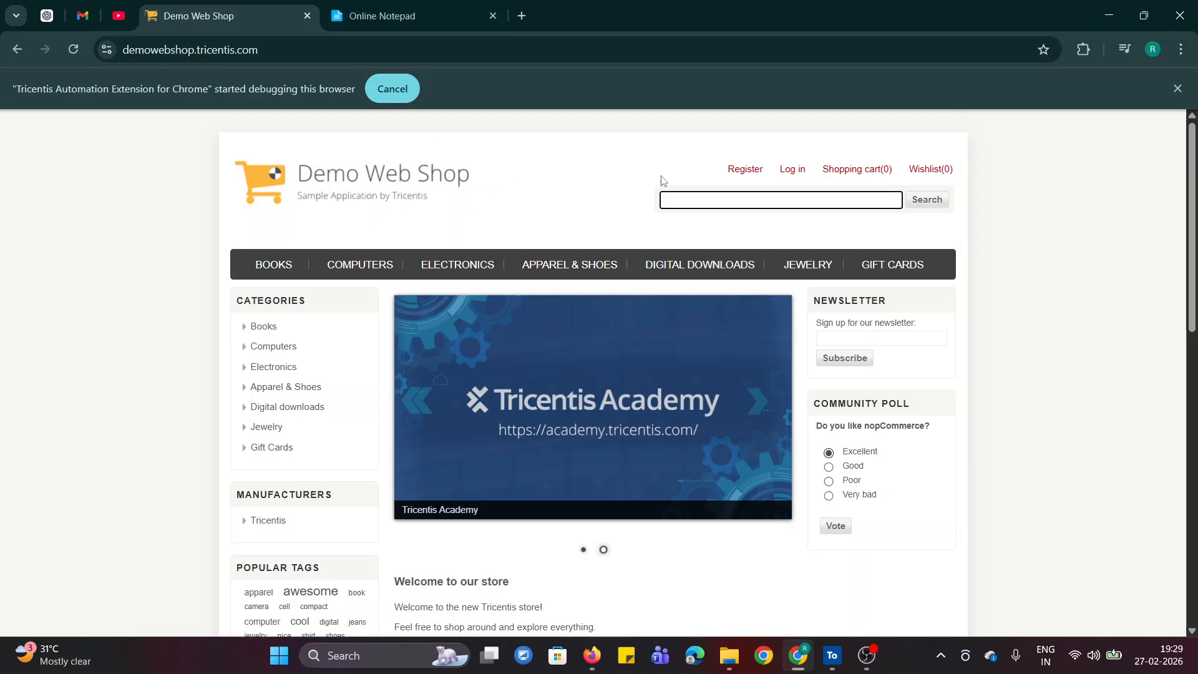
left_click(623, 176)
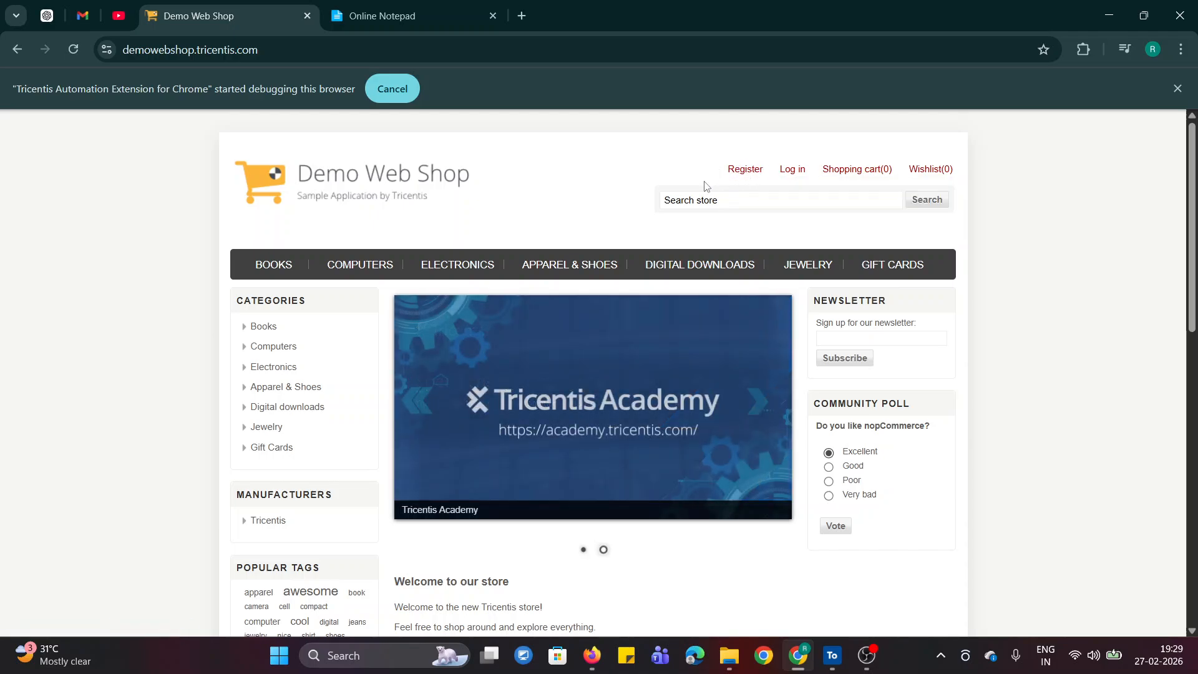
- Check the Modules notes again, inspect the HTML of the Demo Web Shop's Register link and close the developer tools
left_click(380, 15)
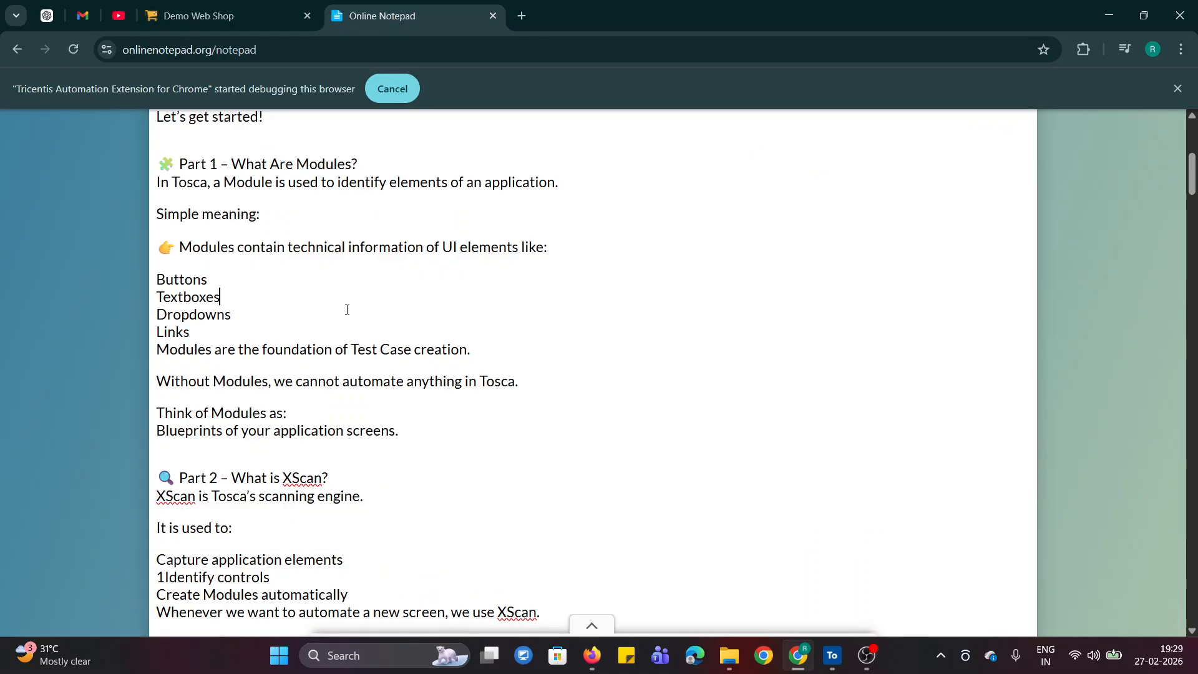
left_click(203, 13)
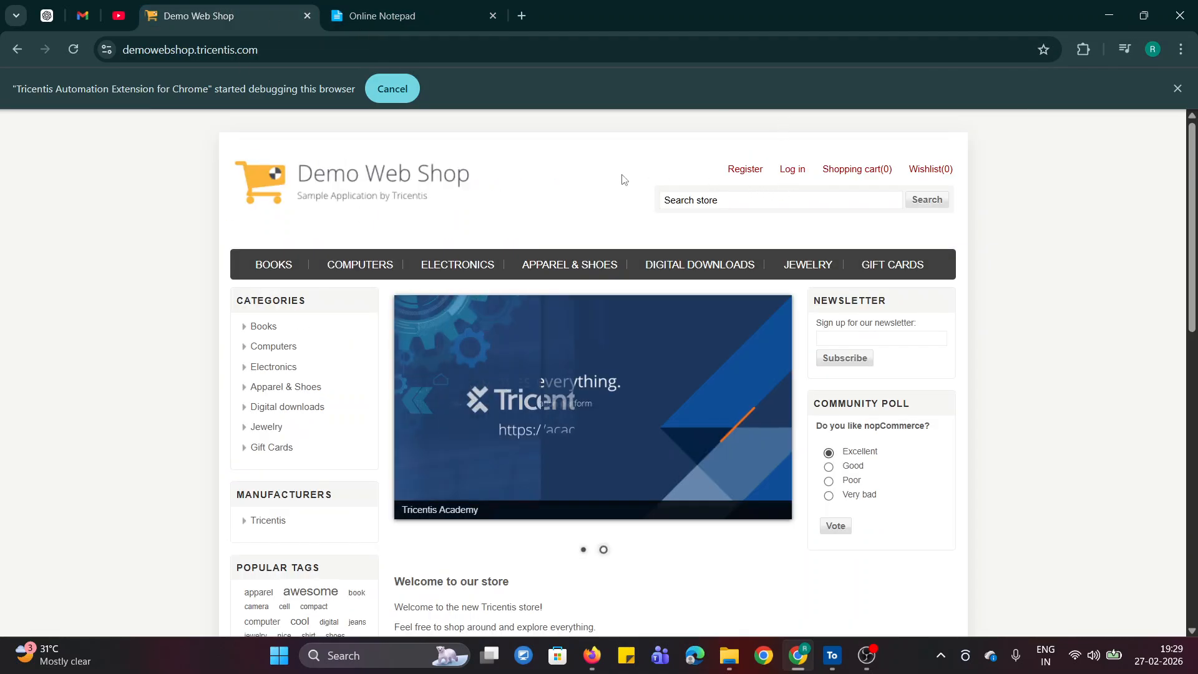
right_click(746, 177)
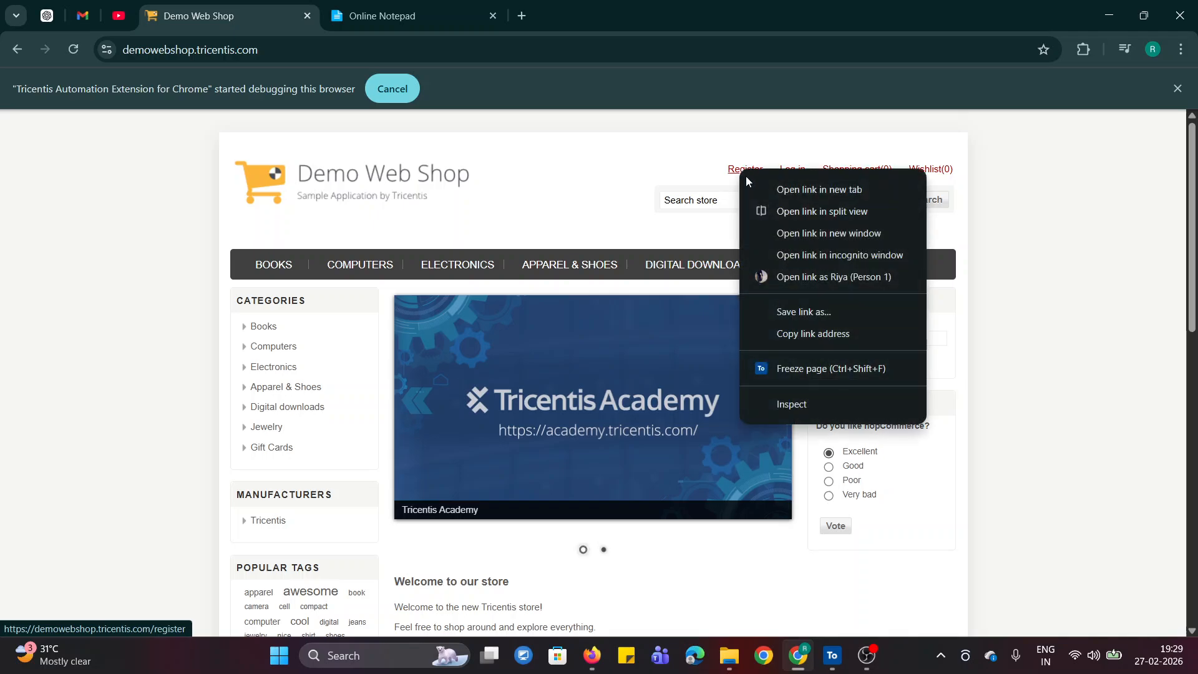
left_click(810, 405)
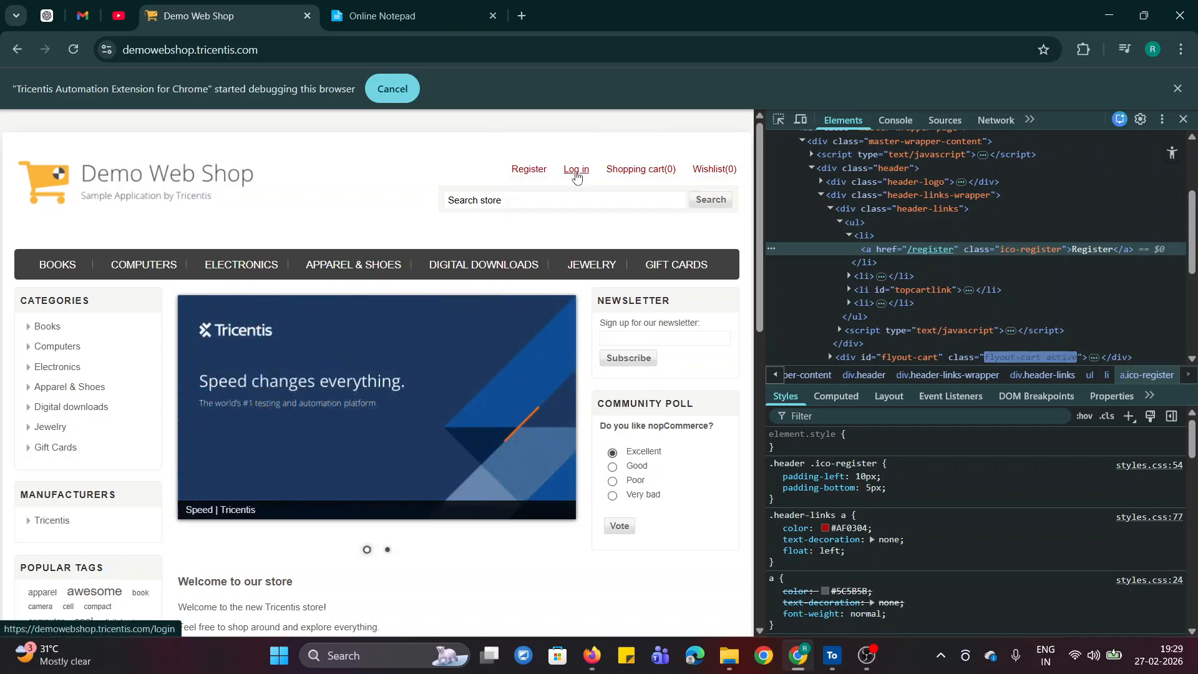
mouse_move(660, 177)
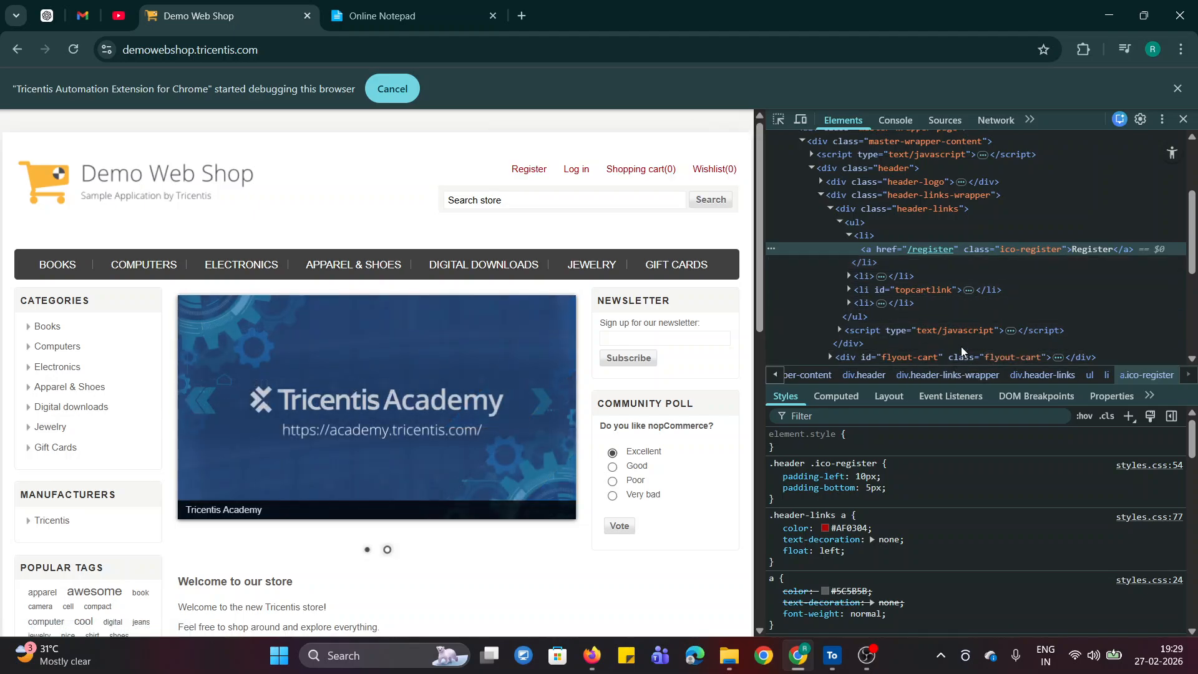
left_click_drag(1193, 243, 1194, 320)
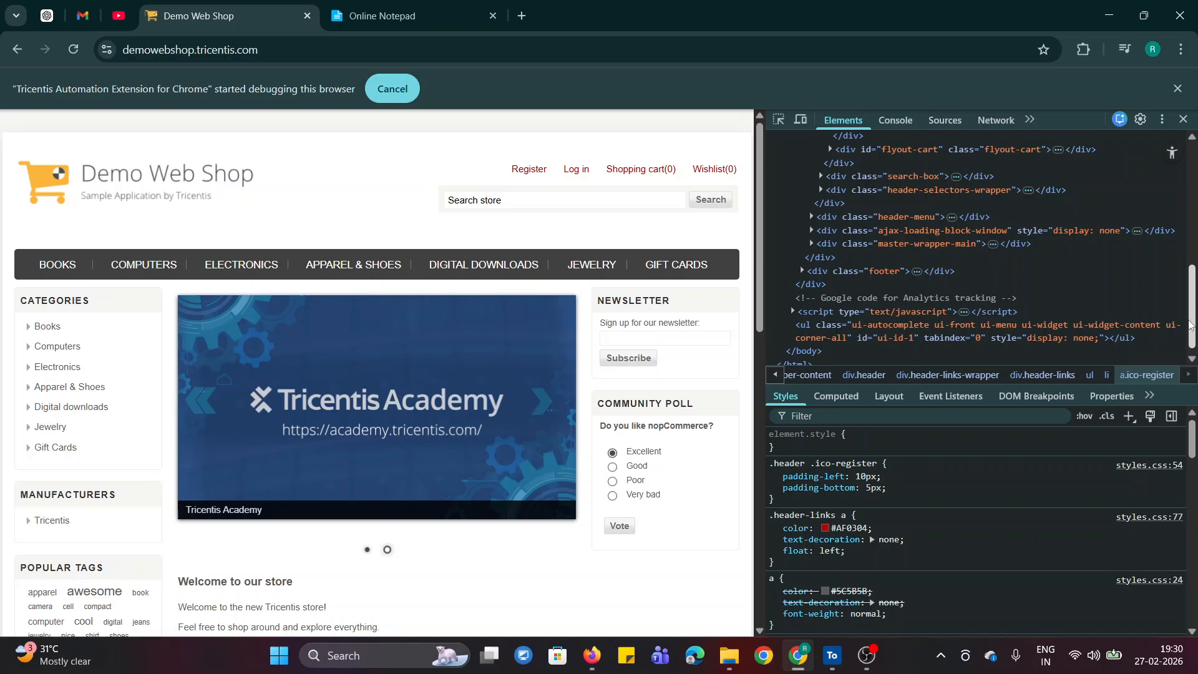
scroll(893, 343, "up", 10)
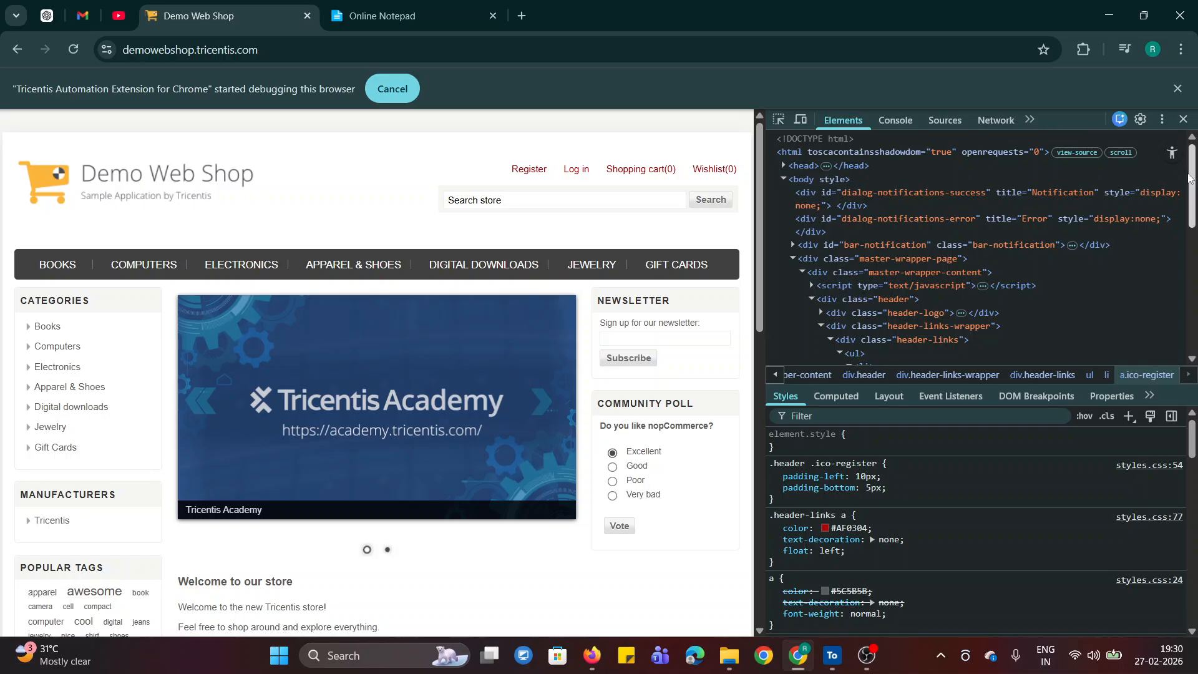
left_click(1182, 120)
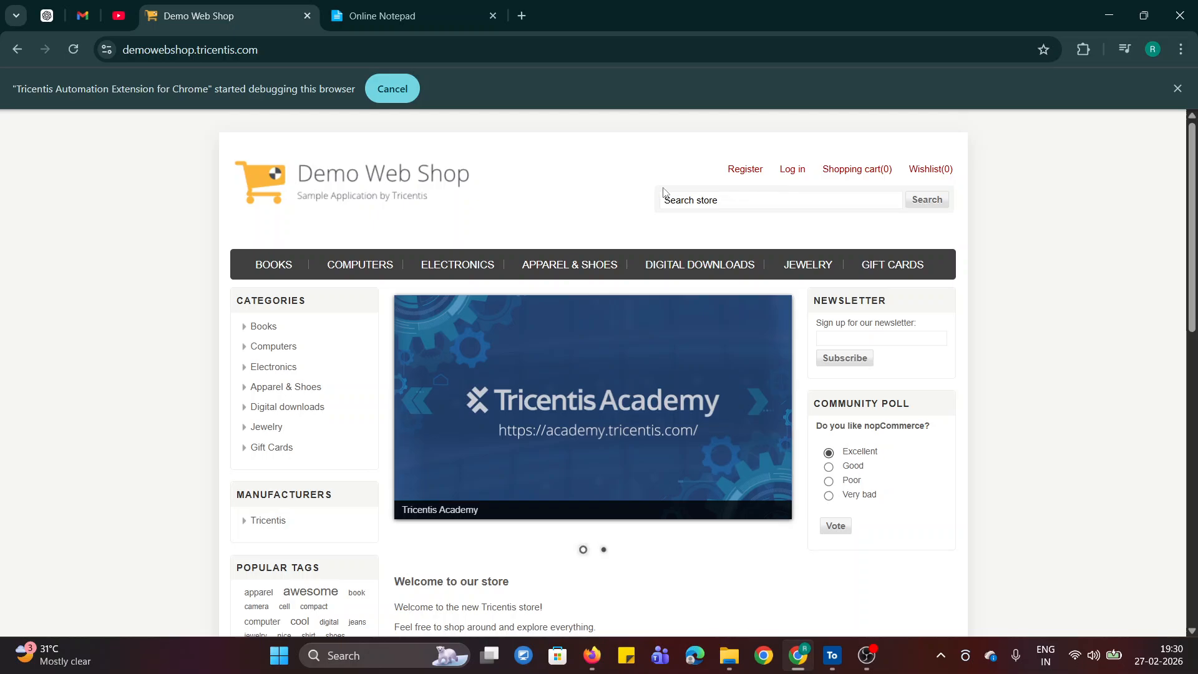
- Review the shop's featured products and the notes' line on Modules being the foundation of Test Case creation
scroll(369, 485, "down", 15)
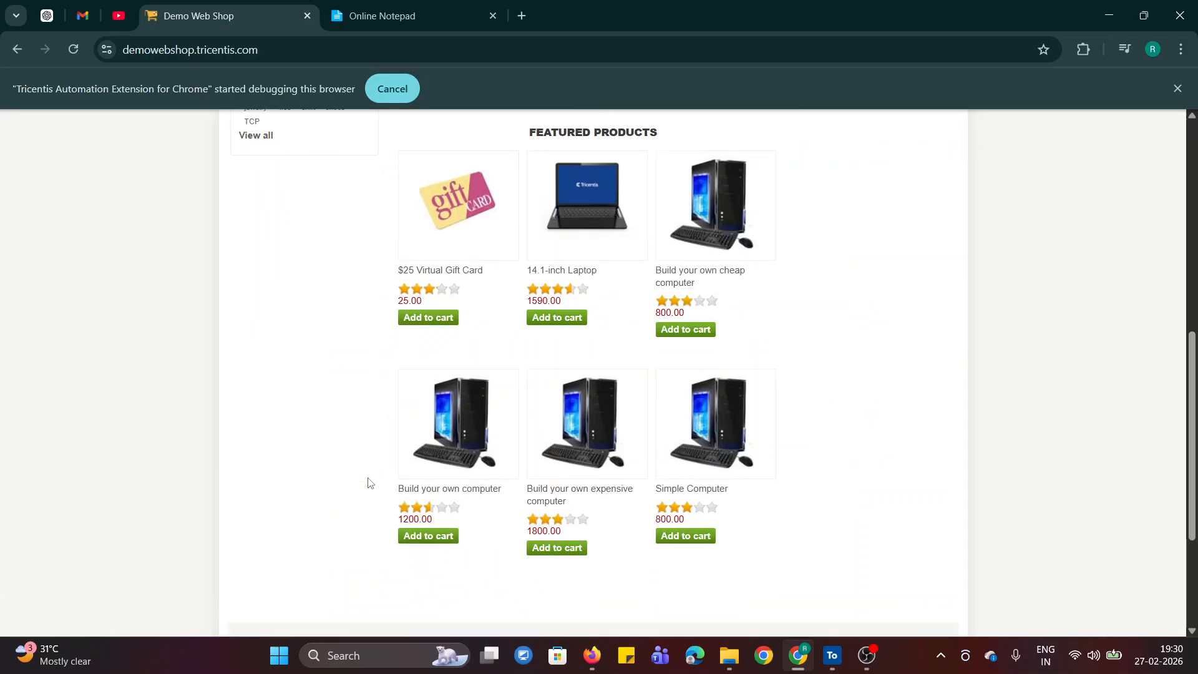
scroll(847, 500, "up", 10)
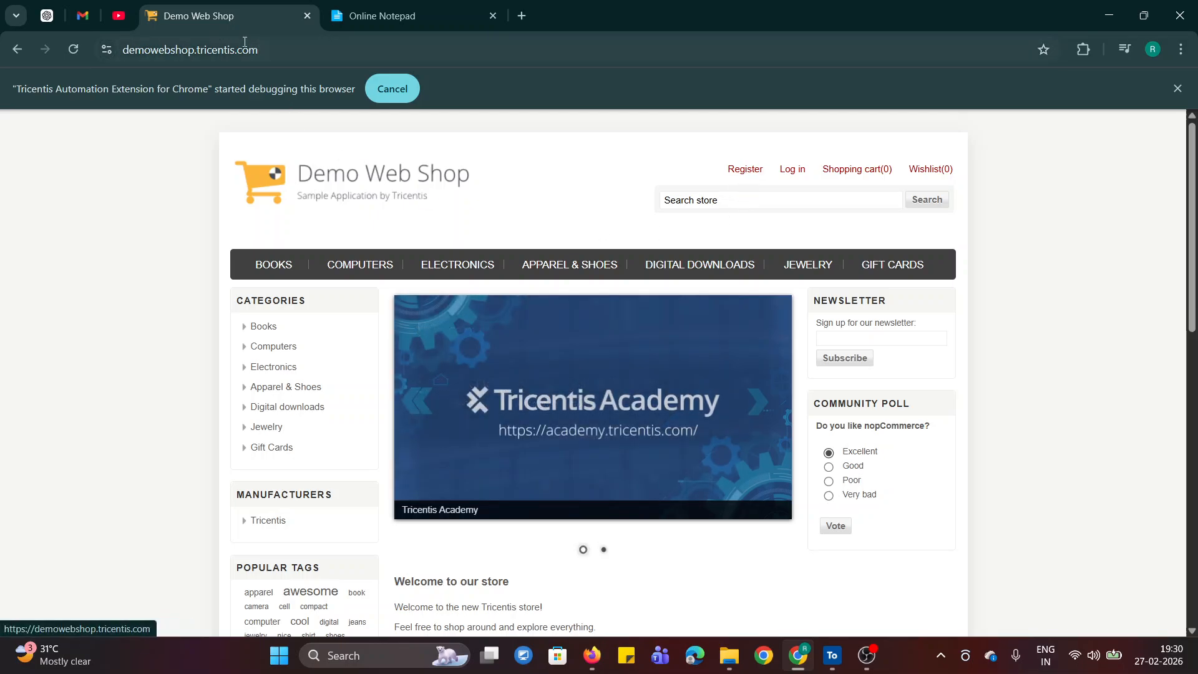
left_click(448, 18)
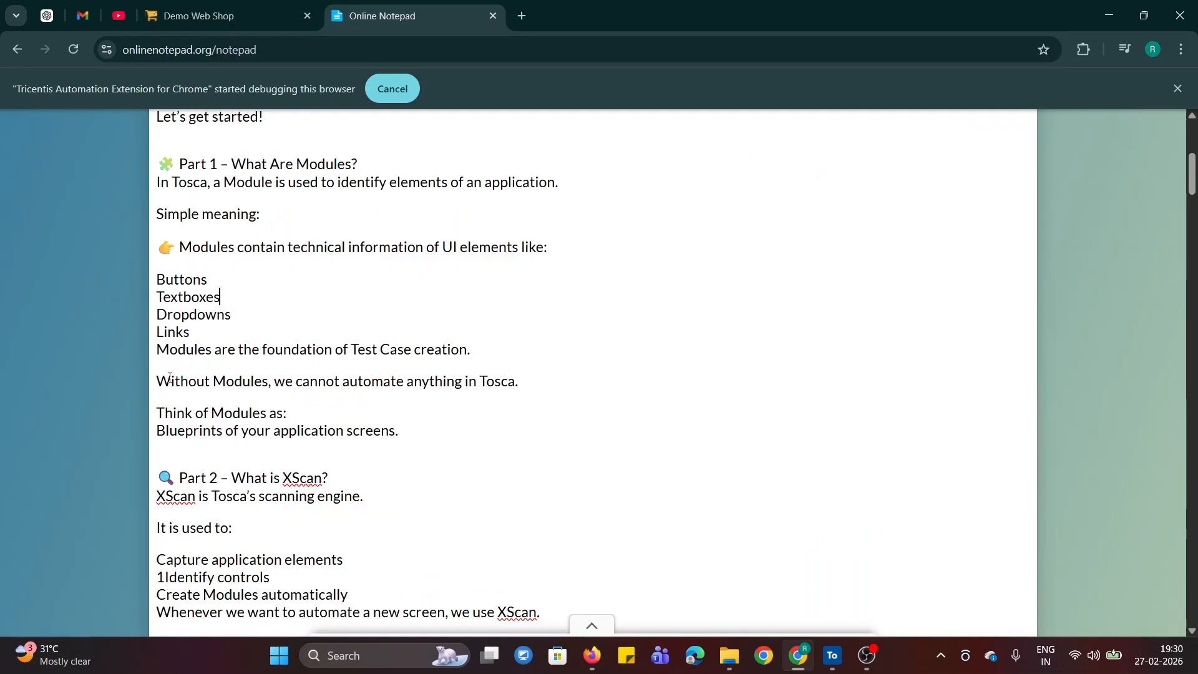
left_click_drag(266, 349, 495, 355)
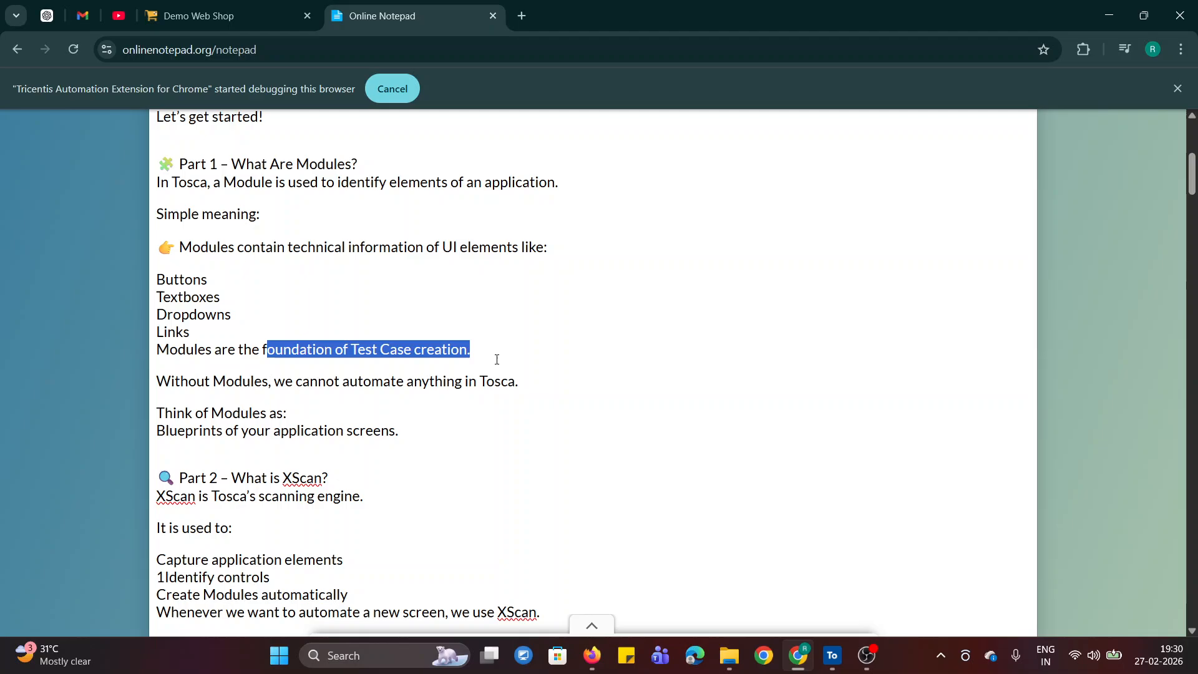
left_click(553, 380)
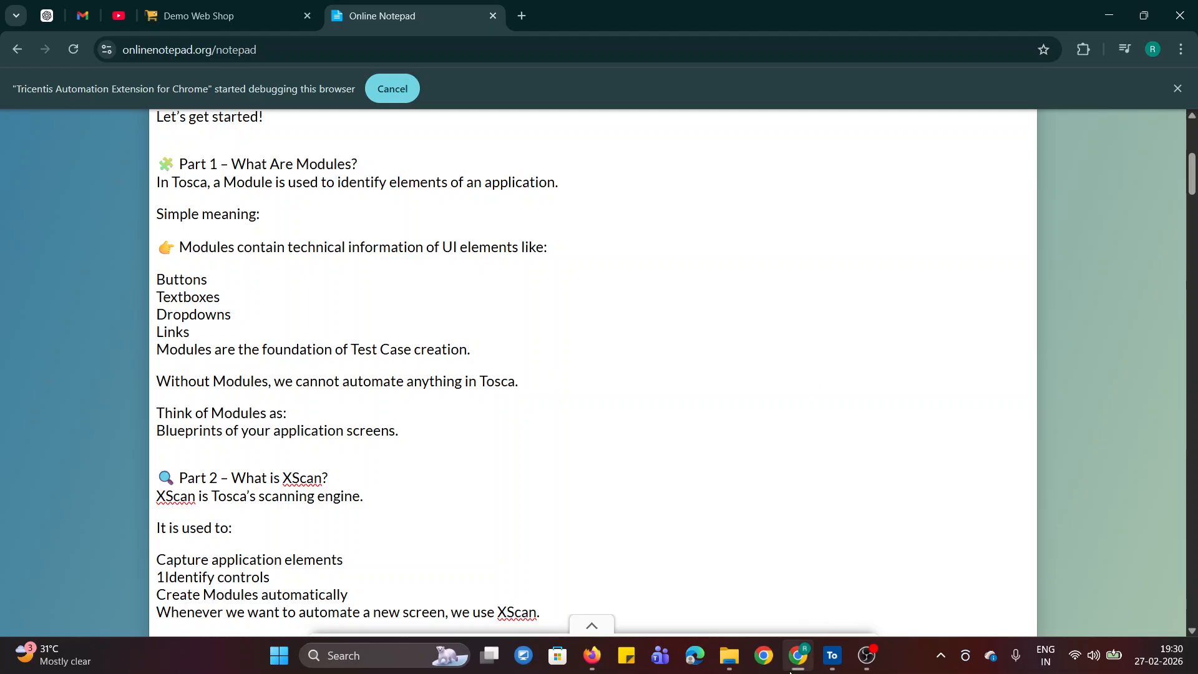
- Switch to Tosca Commander, select the root Modules folder and collapse its tree in the details view
left_click(833, 655)
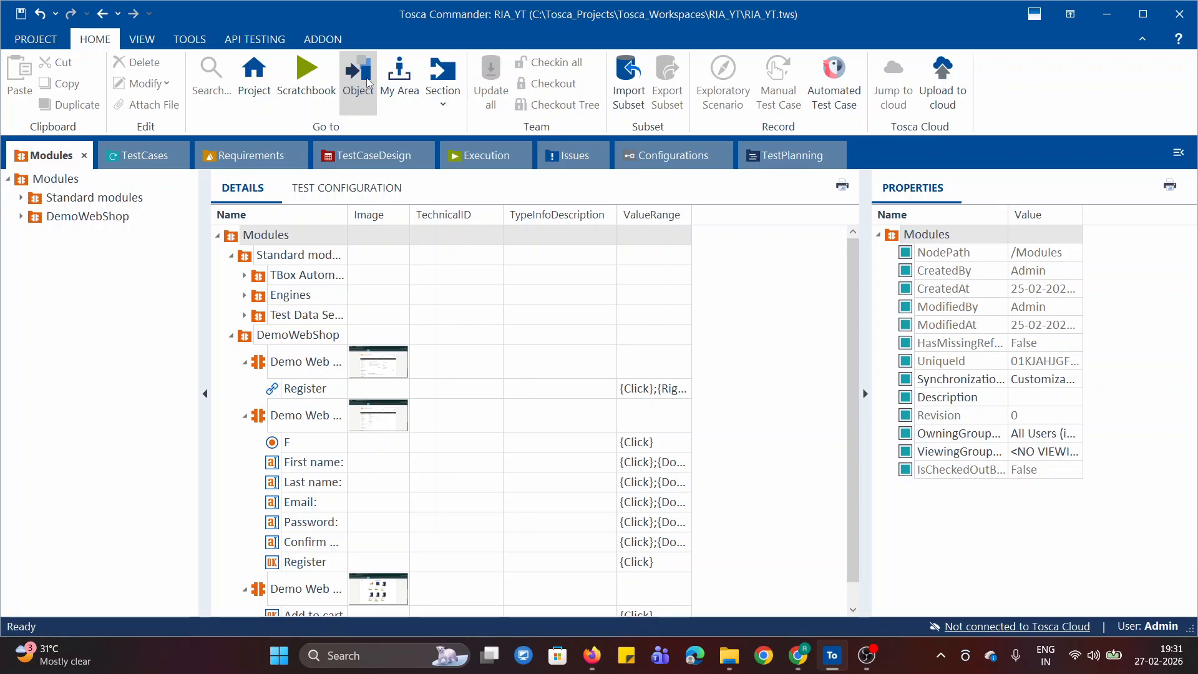
left_click(56, 179)
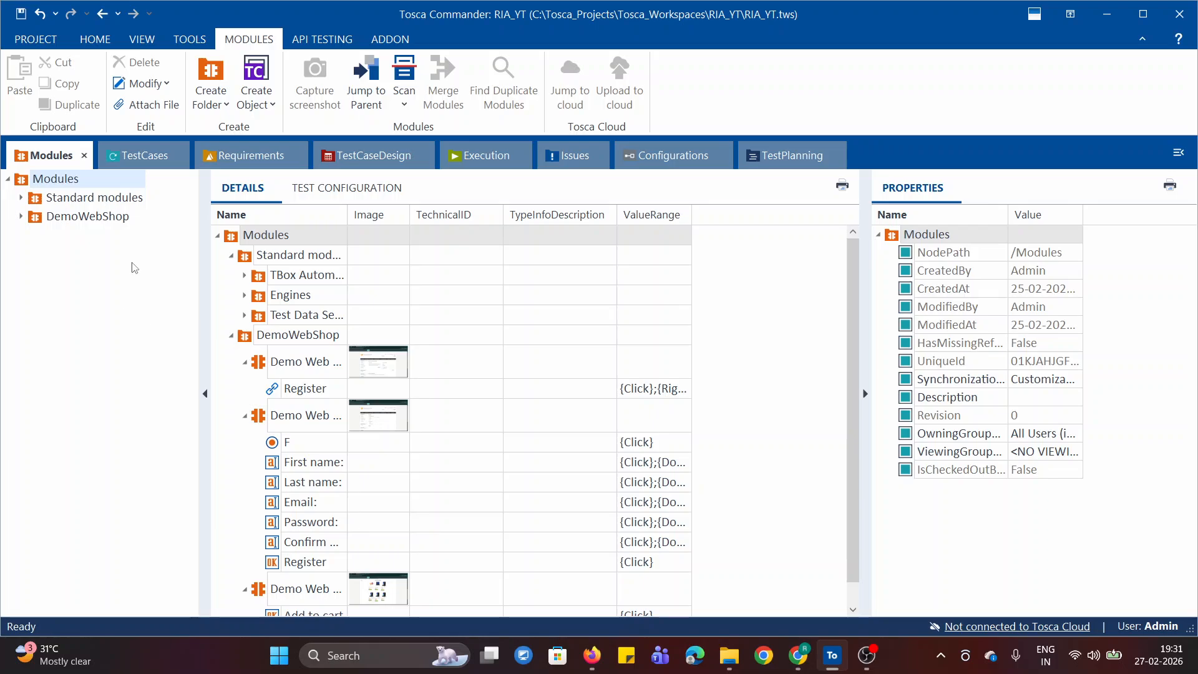
left_click(215, 235)
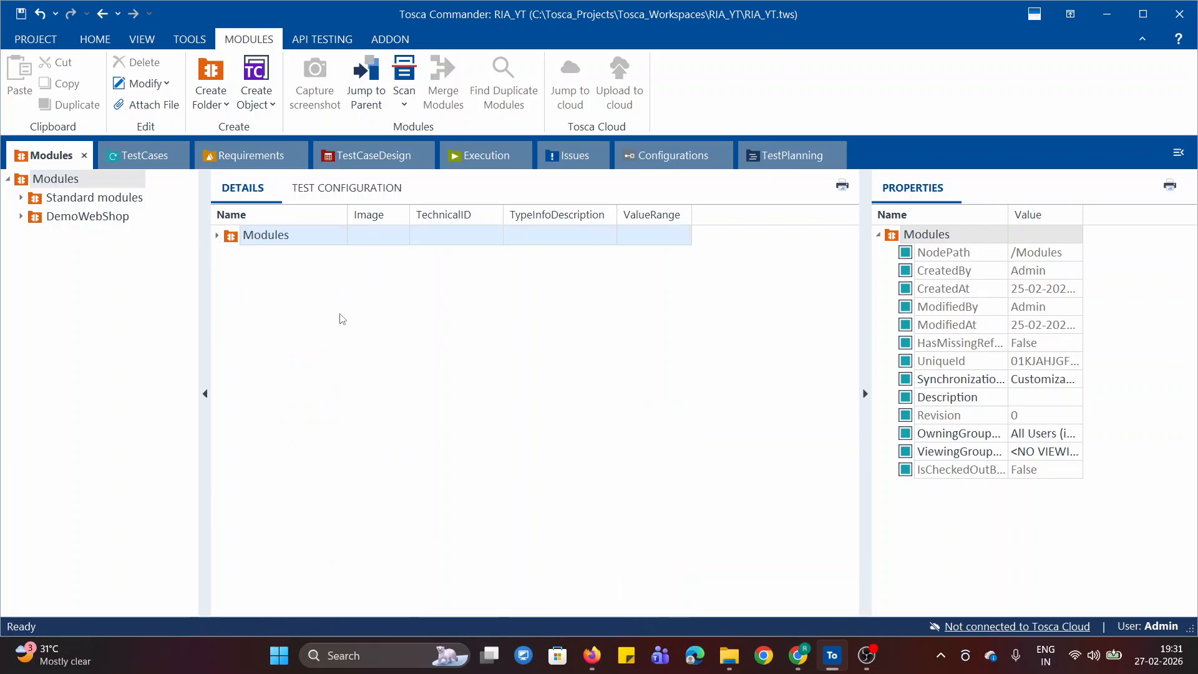
- Look through the TestCases, Requirements, TestCaseDesign and Execution sections of the workspace, ending back at Modules
left_click(137, 162)
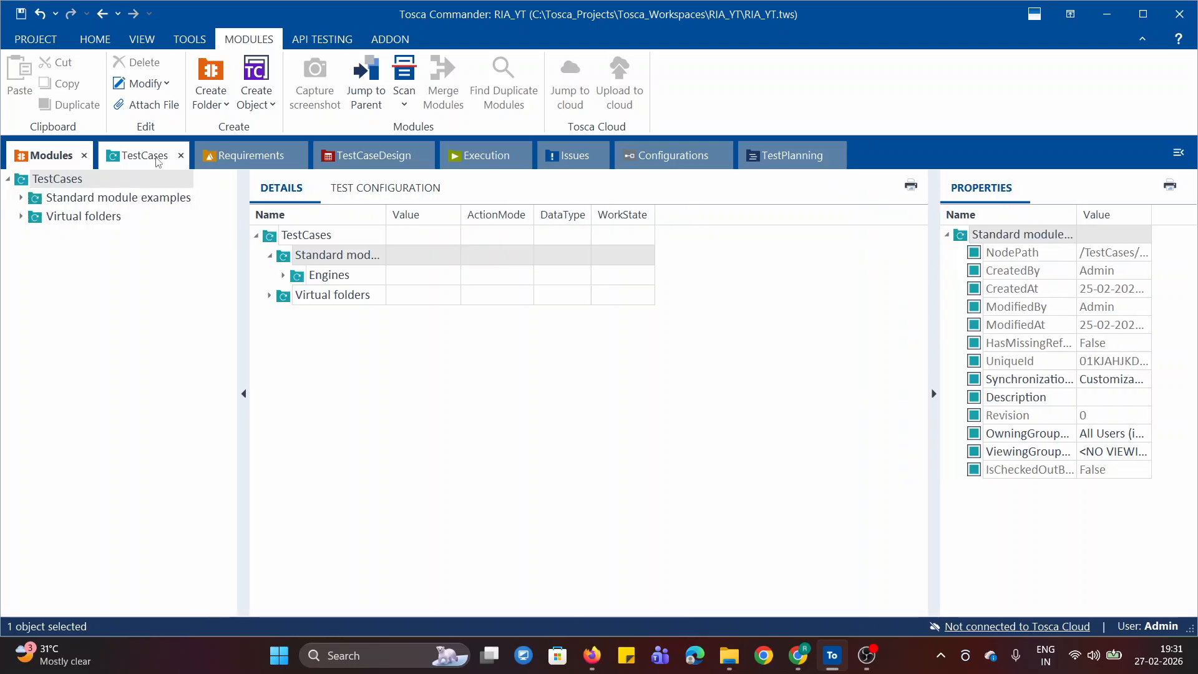
left_click(250, 157)
left_click(398, 164)
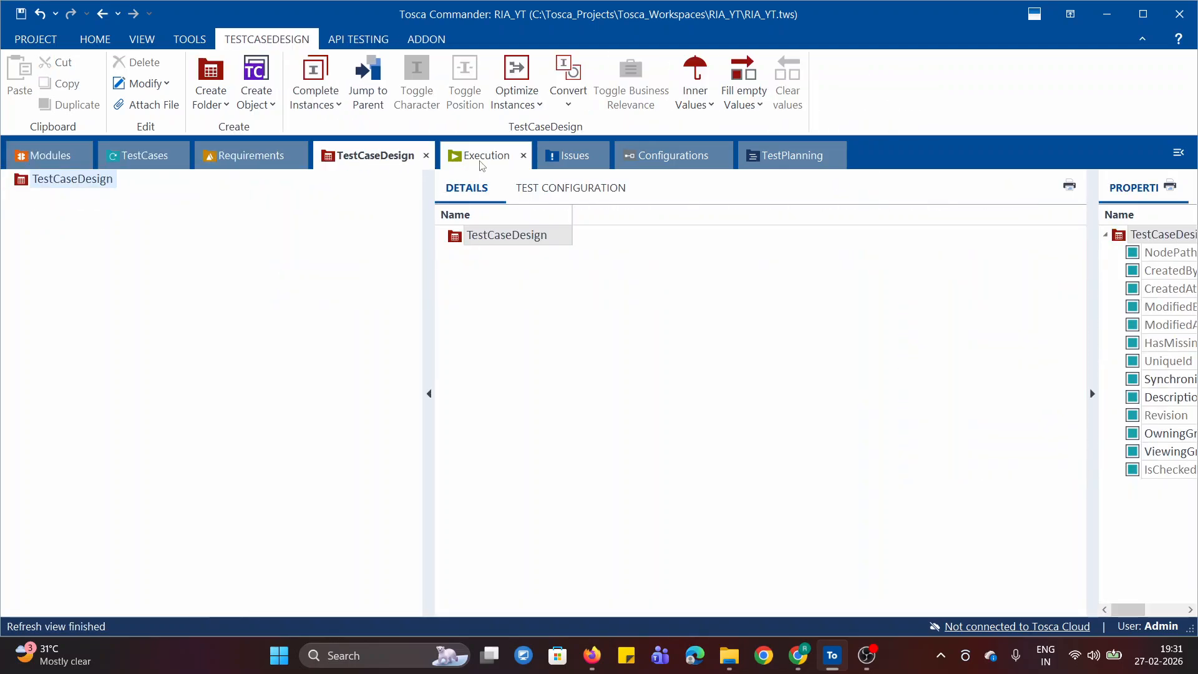
left_click(22, 158)
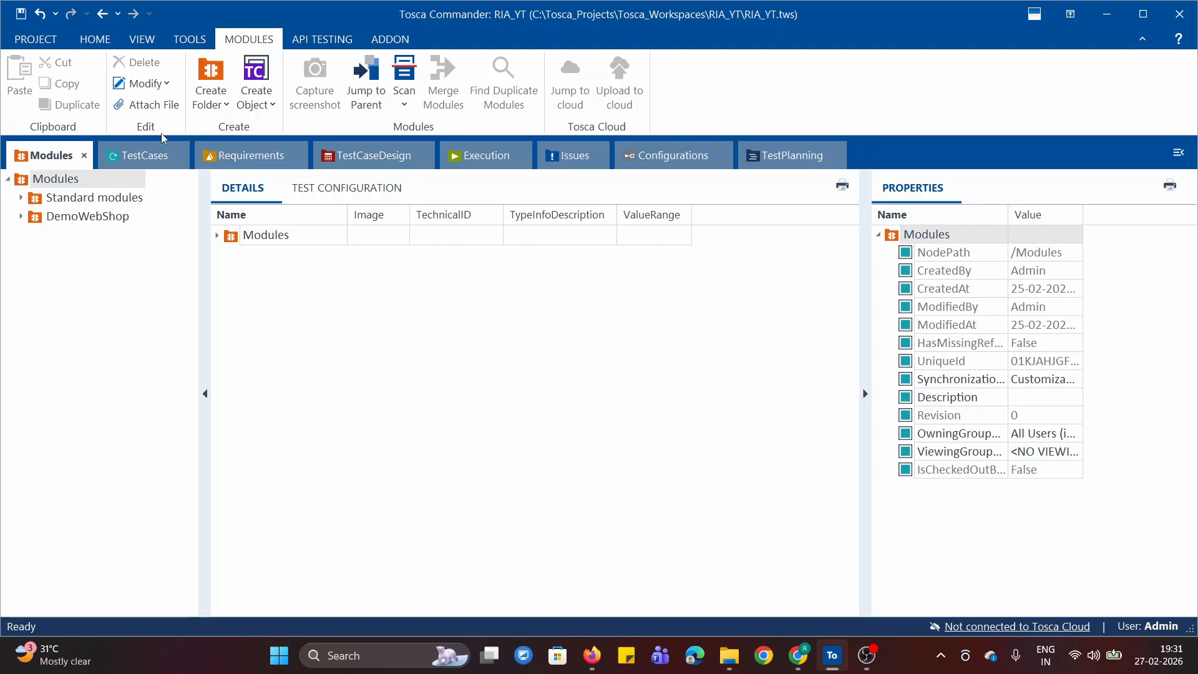
left_click(134, 154)
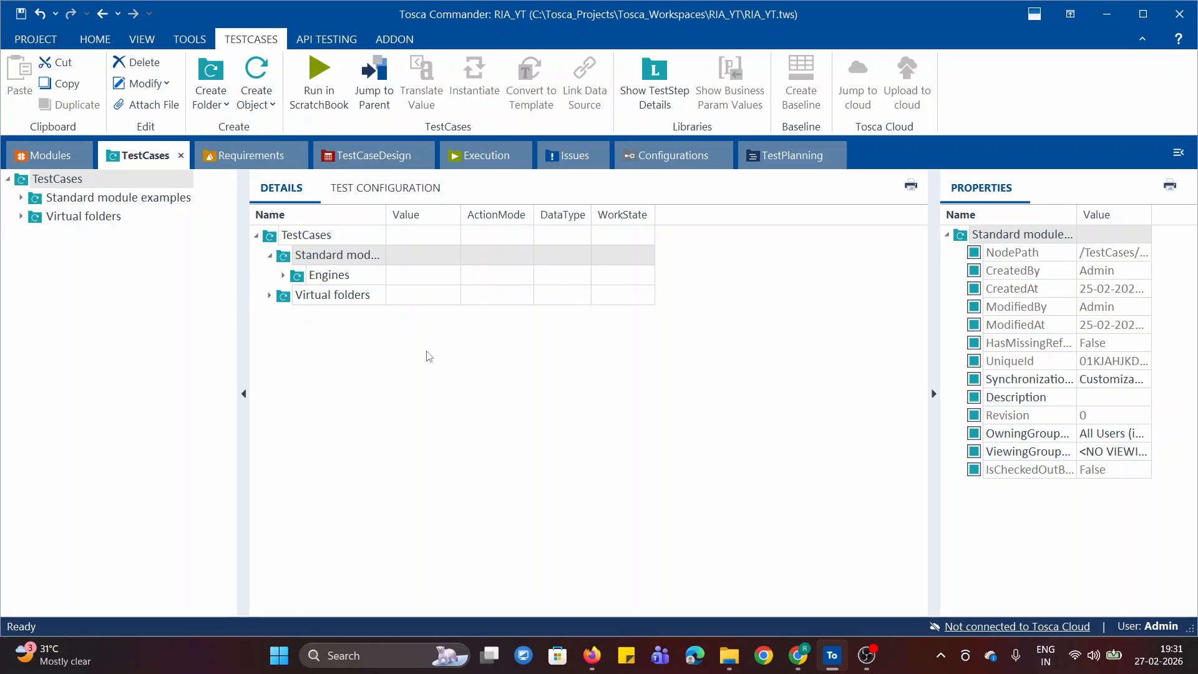
left_click(488, 164)
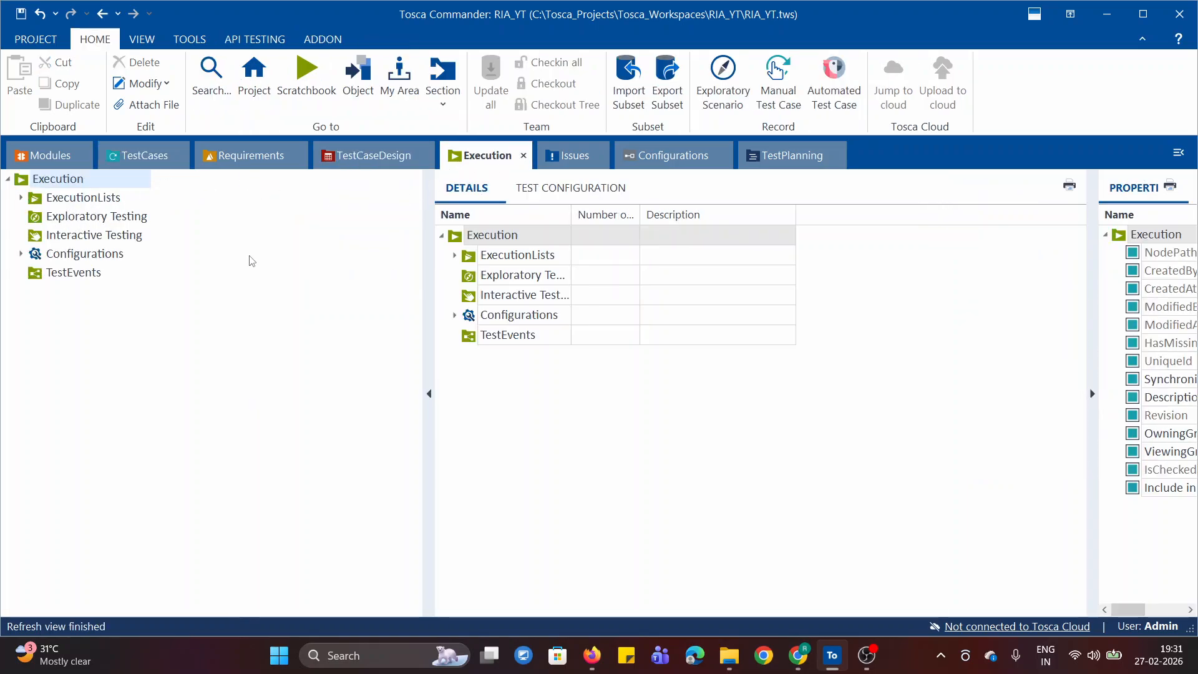
left_click(36, 166)
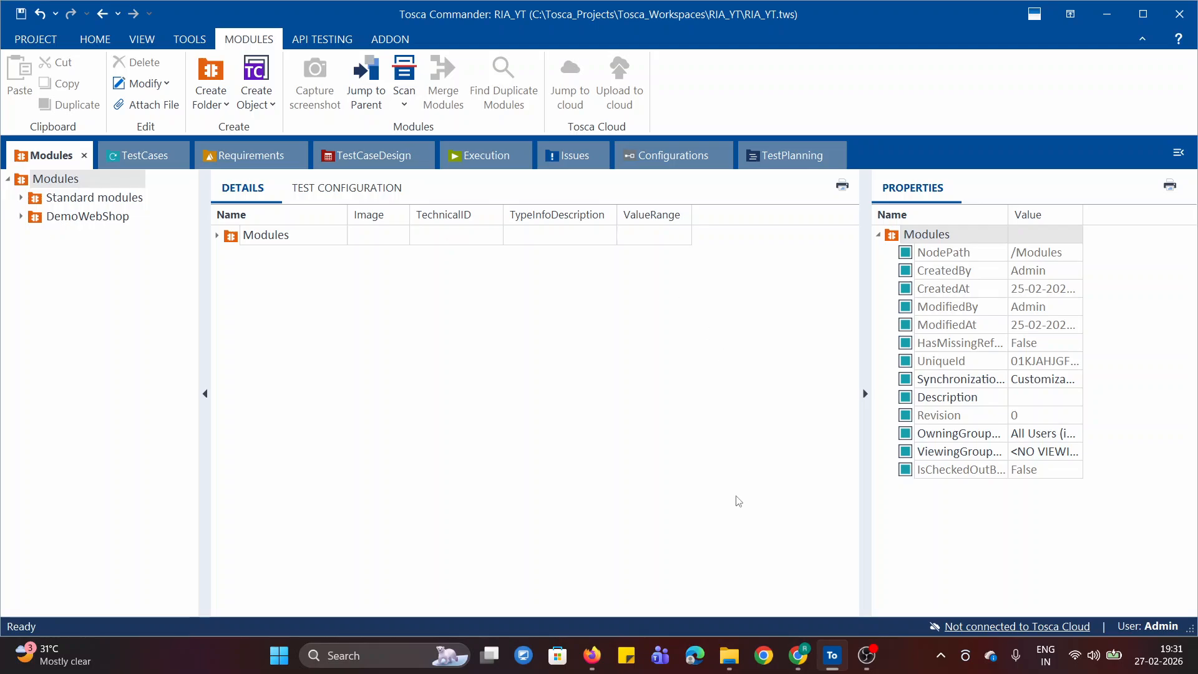
- Switch back to Chrome and read the Part 2 notes on XScan, glancing at the Demo Web Shop page it scans
left_click(799, 656)
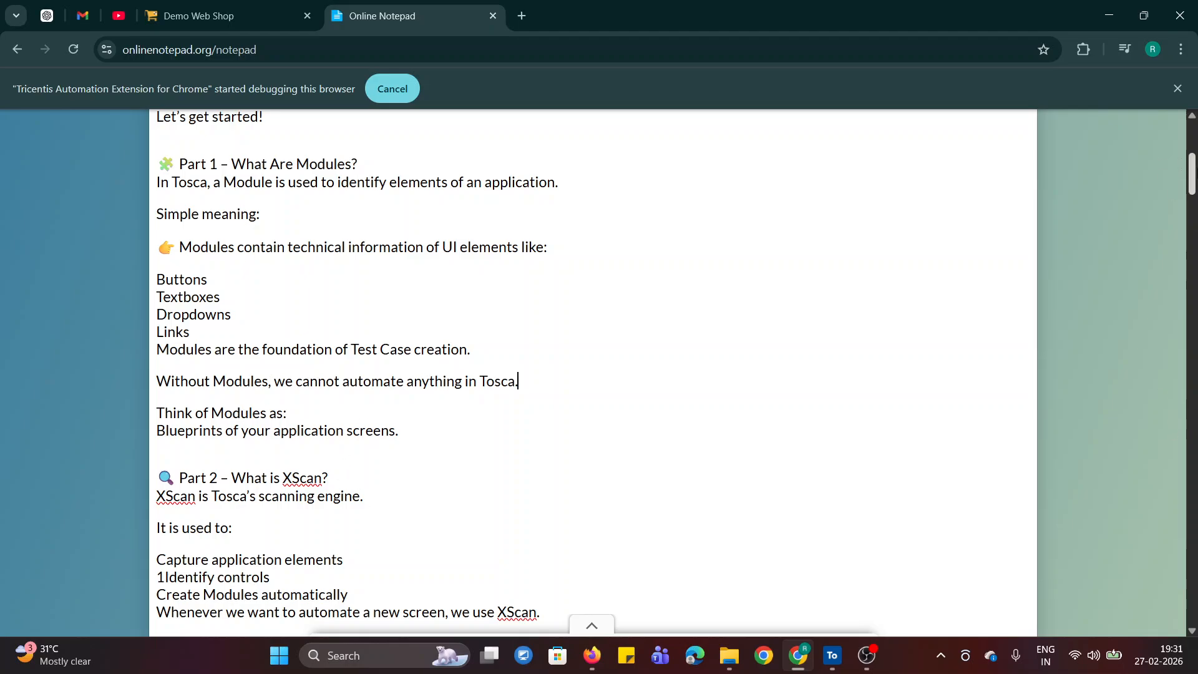
scroll(341, 290, "down", 4)
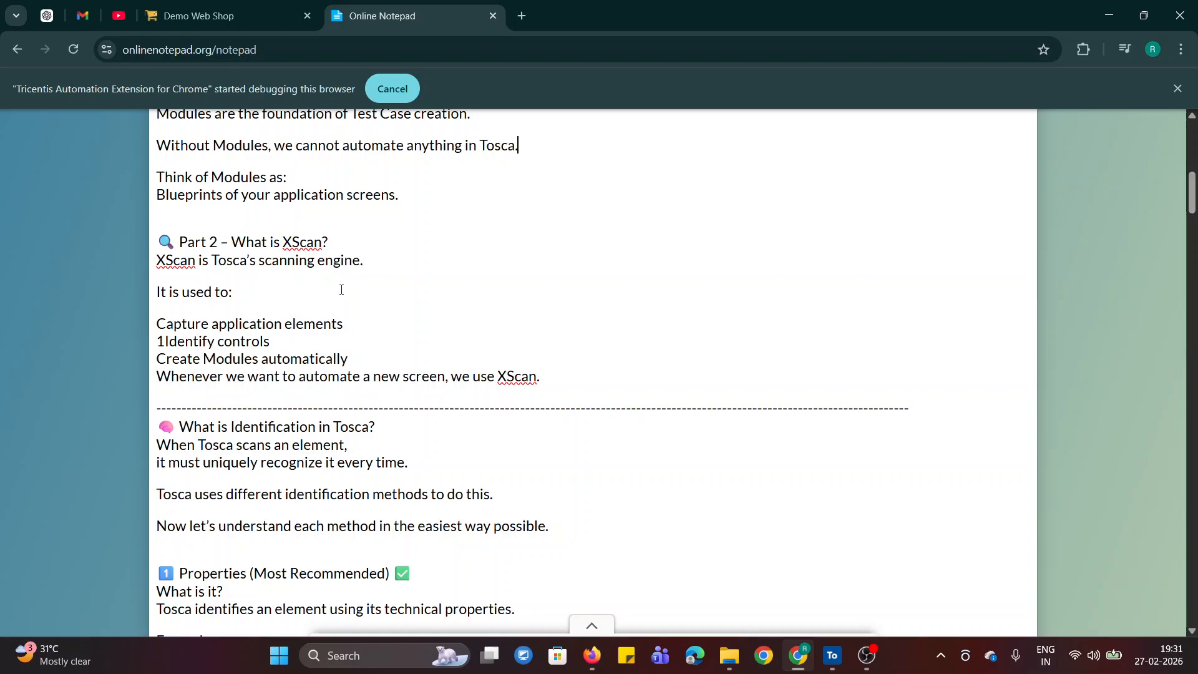
double_click(313, 242)
left_click(393, 285)
left_click(175, 28)
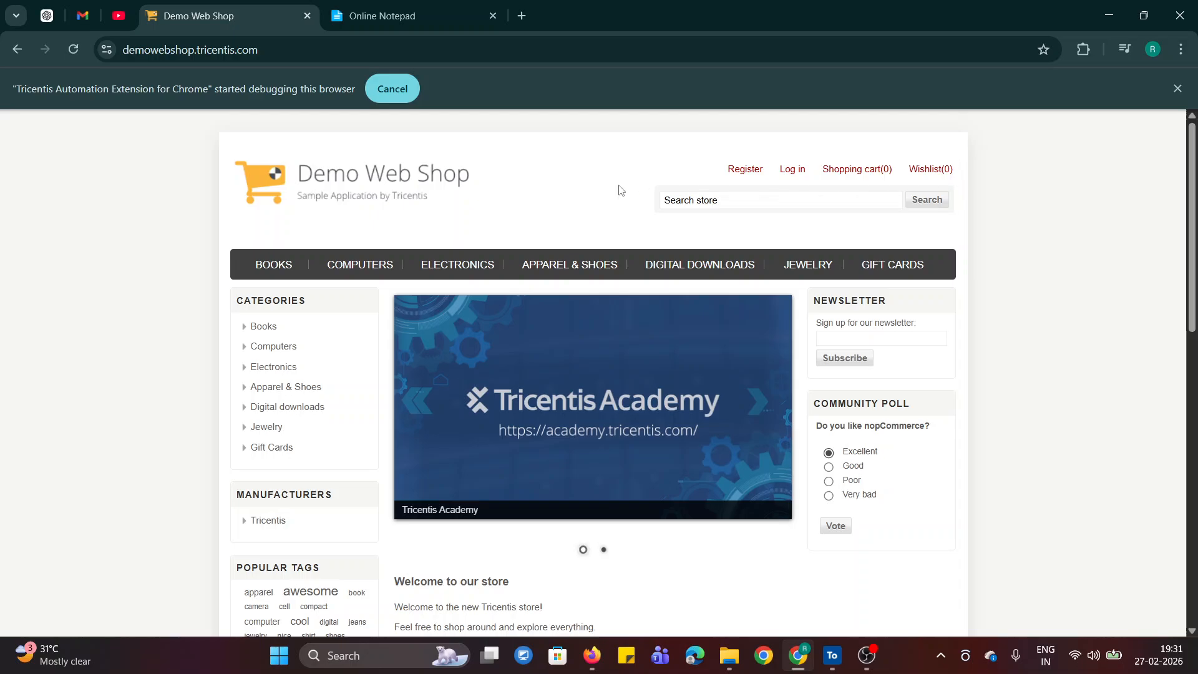
left_click(403, 14)
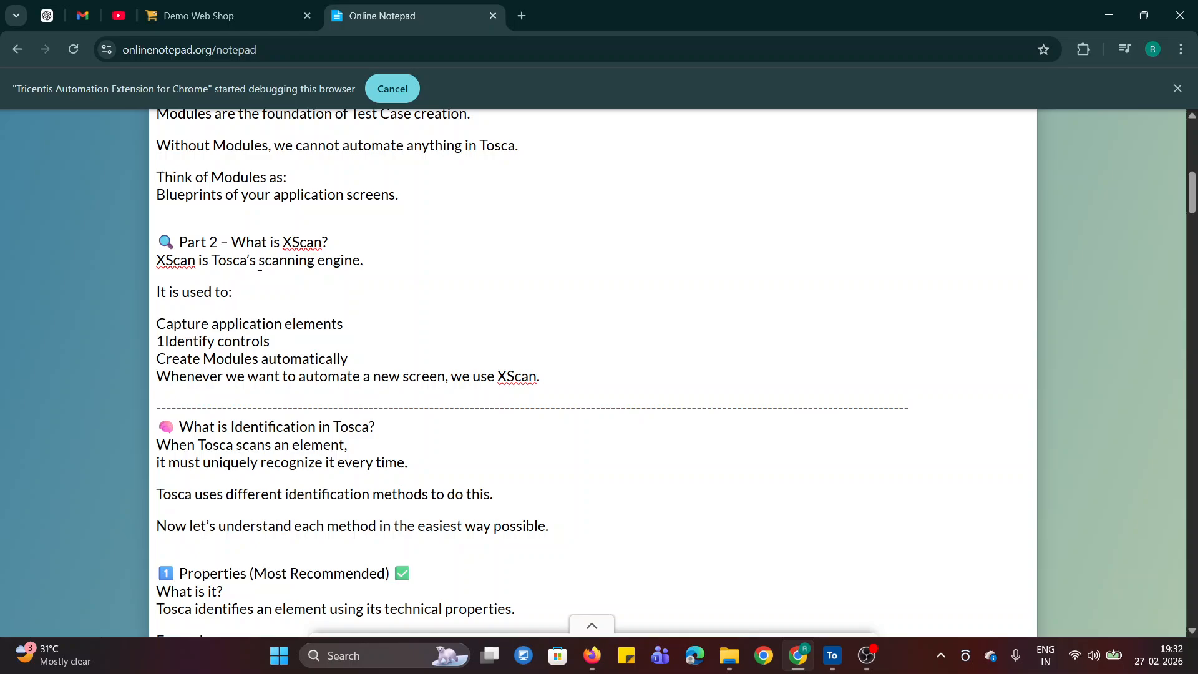
- Read the notes' definition of XScan as Tosca's scanning engine, glancing at the Demo Web Shop page and returning to the notes
left_click_drag(260, 260, 364, 261)
left_click(383, 293)
double_click(167, 261)
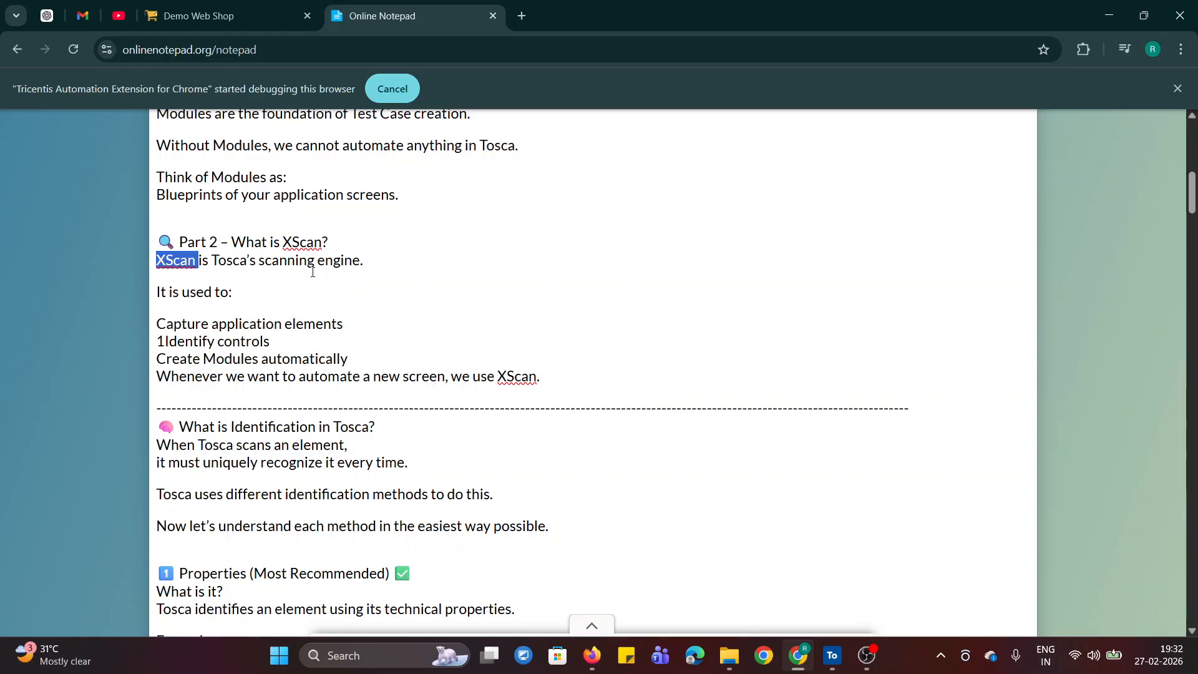
left_click(252, 9)
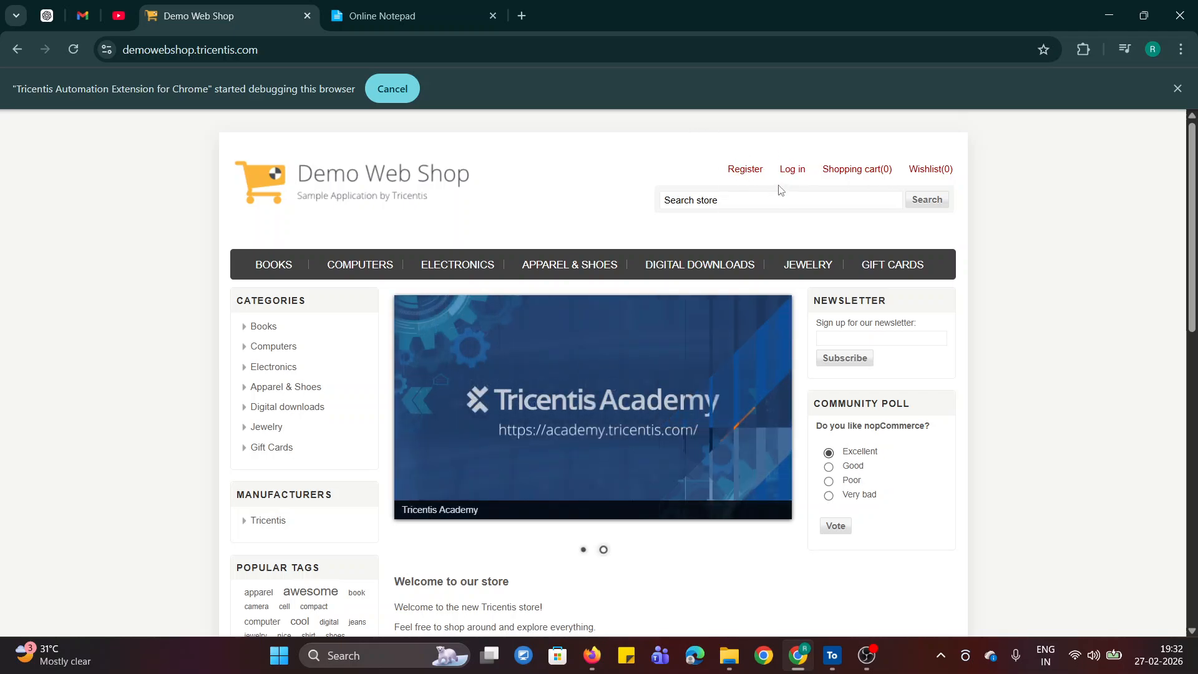
left_click(379, 7)
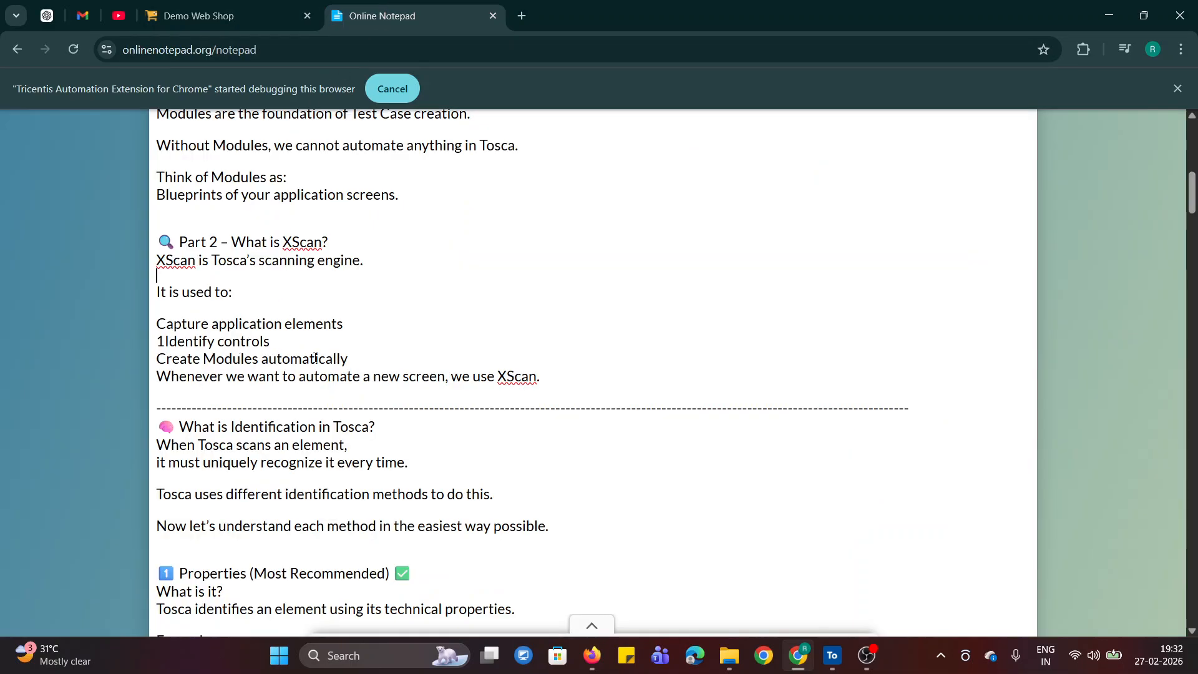
- Read the notes' lines on XScan capturing application elements and identifying controls, checking them against the Demo Web Shop page
left_click_drag(156, 292, 232, 292)
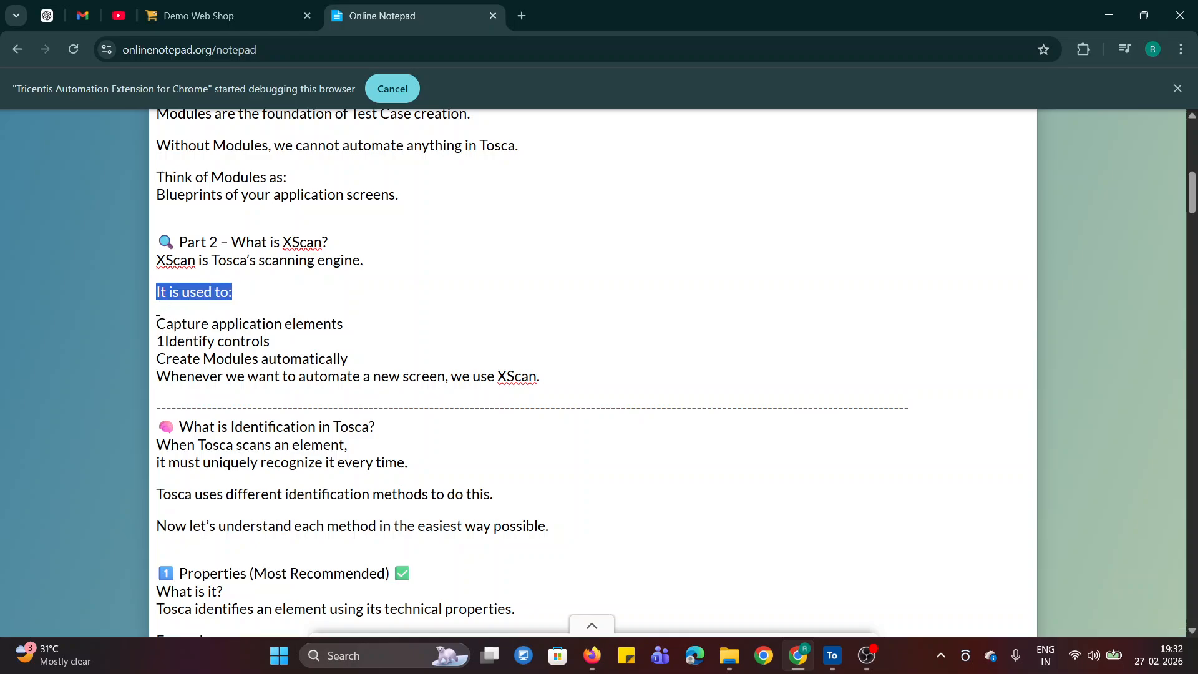
left_click_drag(157, 324, 337, 324)
left_click_drag(166, 342, 332, 349)
left_click(331, 349)
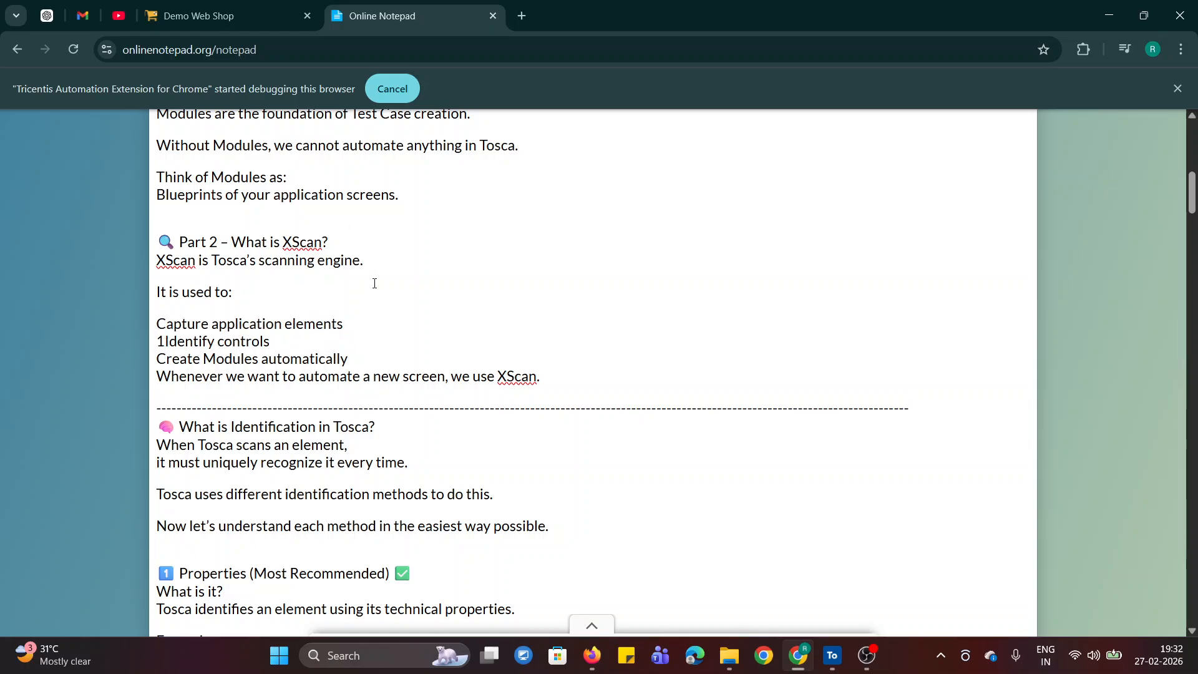
left_click(256, 6)
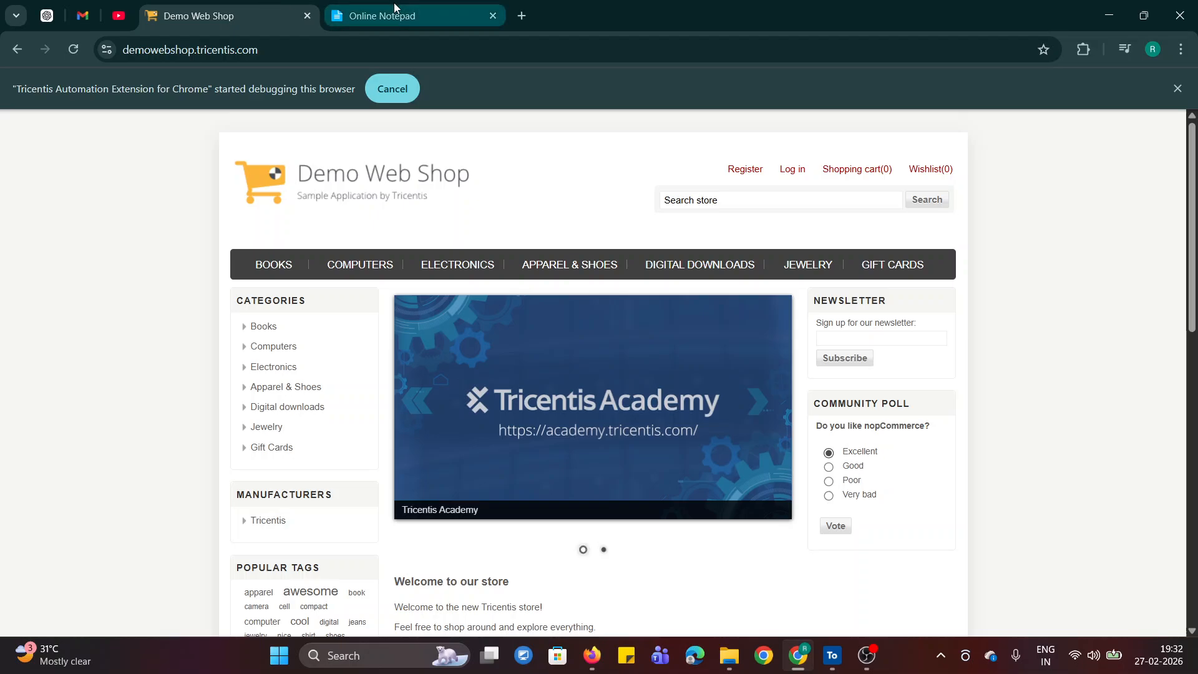
left_click(437, 14)
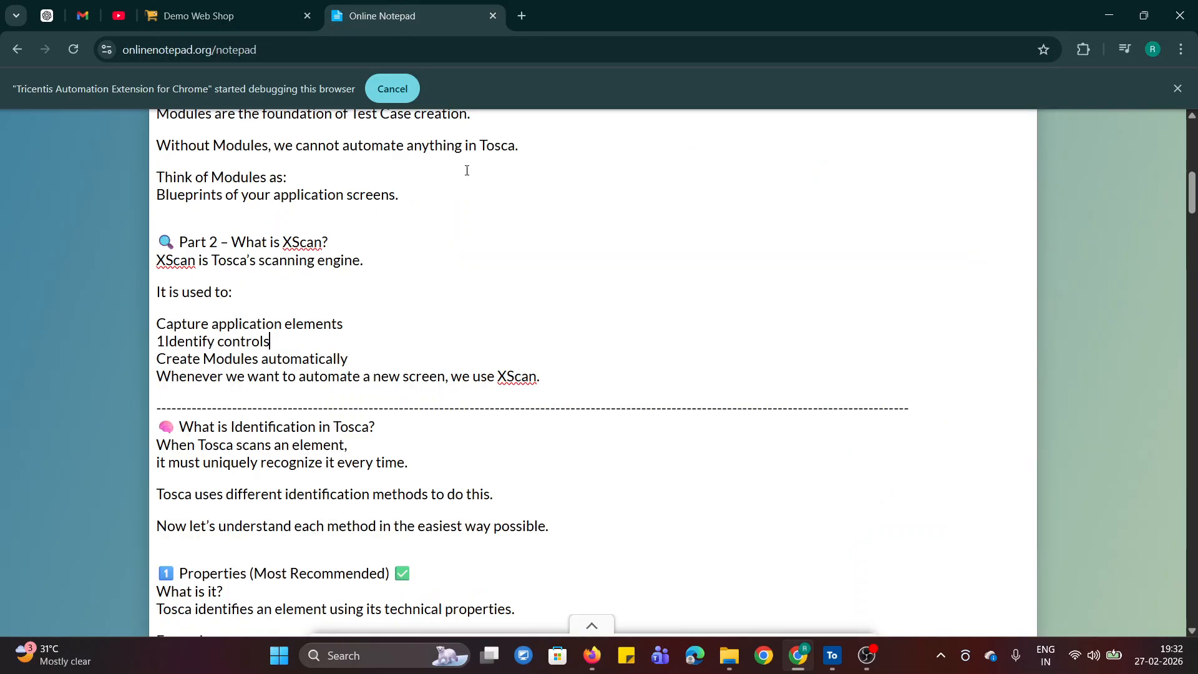
- Review the notes on XScan creating Modules automatically and the Part 1 section, ending on the Demo Web Shop home page
double_click(186, 257)
left_click(496, 319)
left_click_drag(164, 360, 371, 374)
left_click(607, 358)
left_click_drag(1193, 196, 1193, 181)
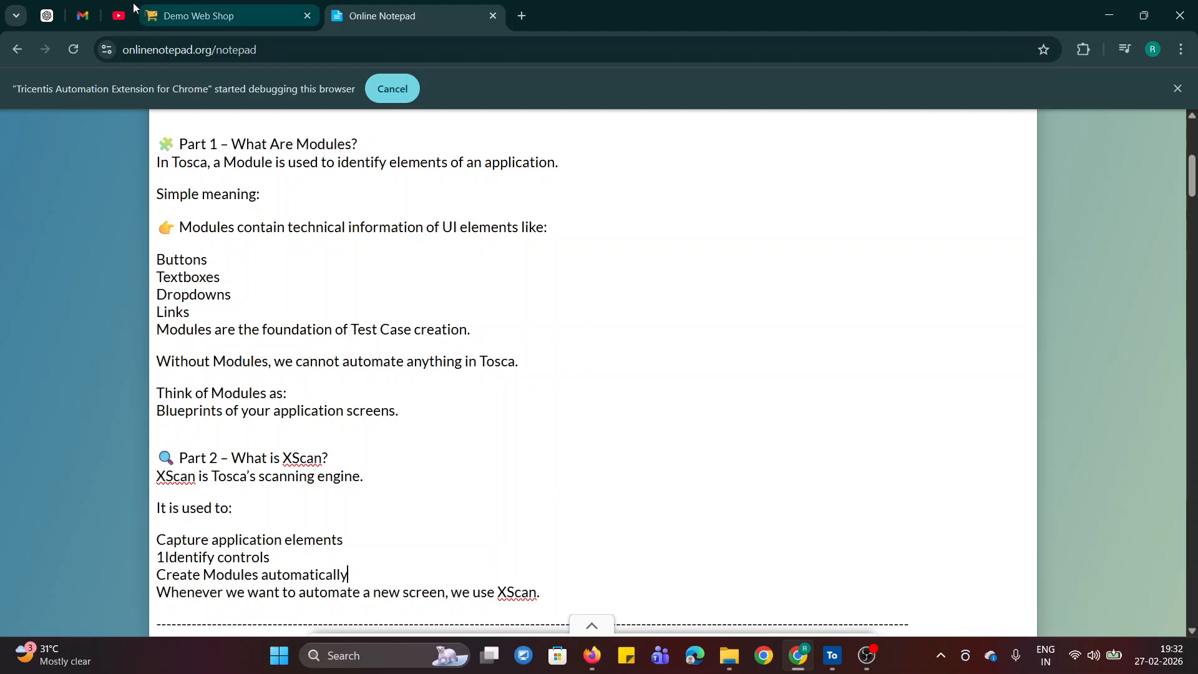
left_click(250, 15)
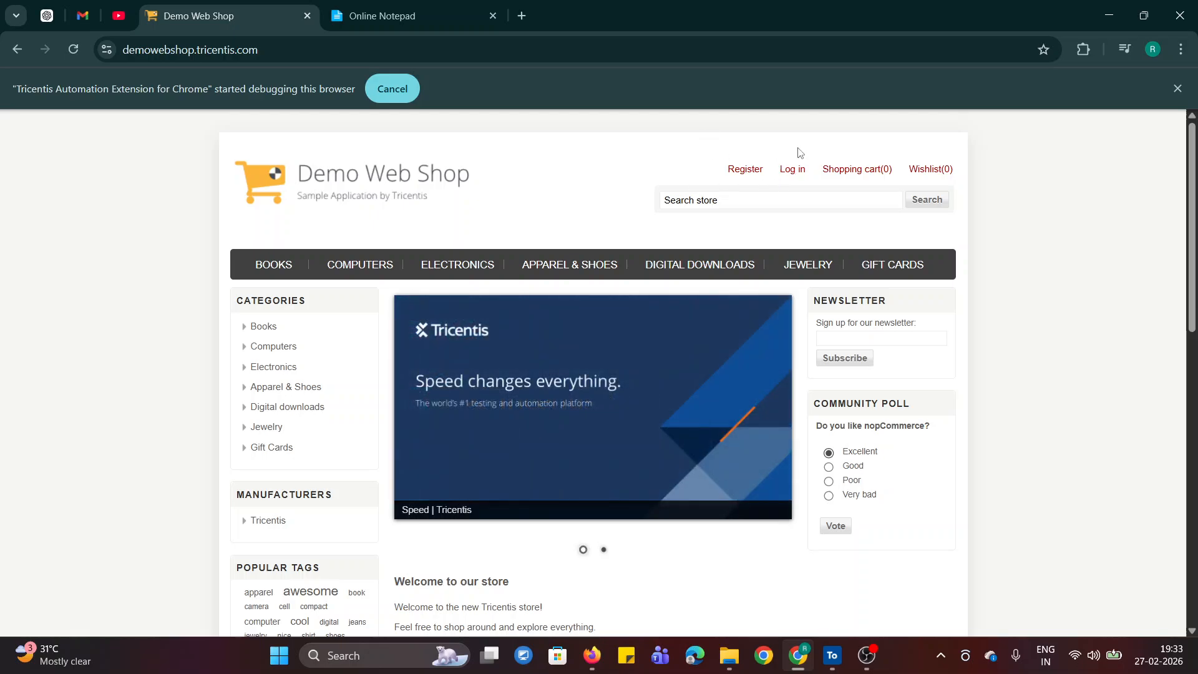
- Switch to Tosca Commander and examine the kinds of scan available for Modules, leaving without starting one
mouse_move(828, 661)
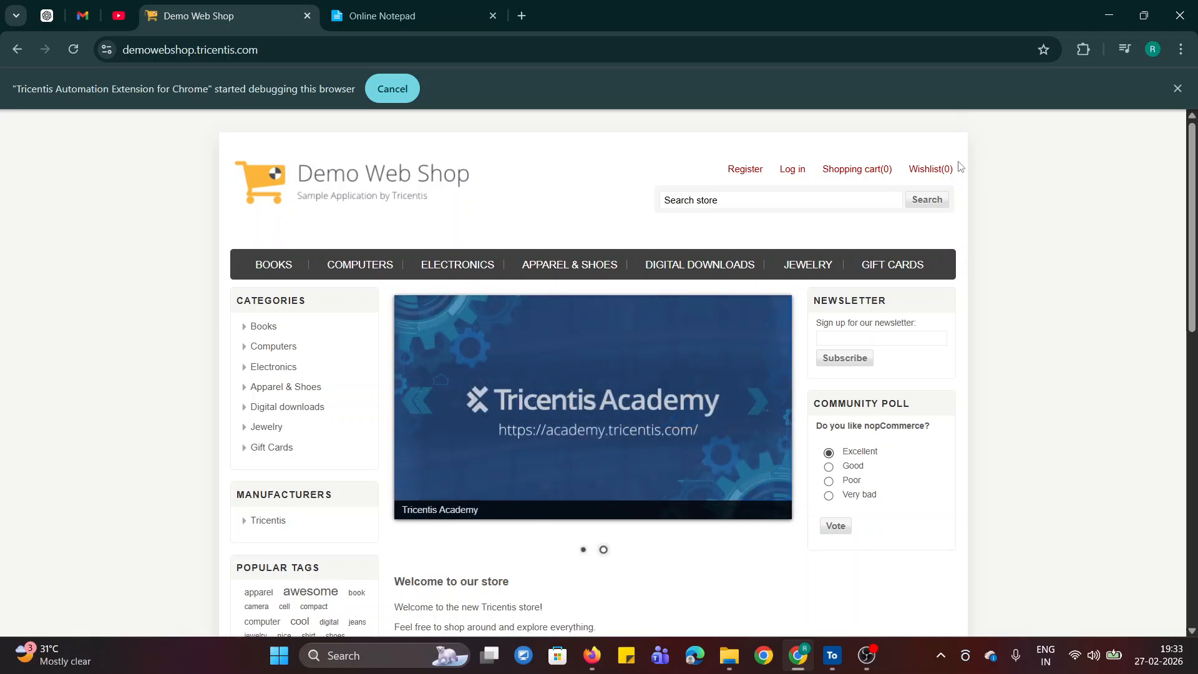
left_click(830, 662)
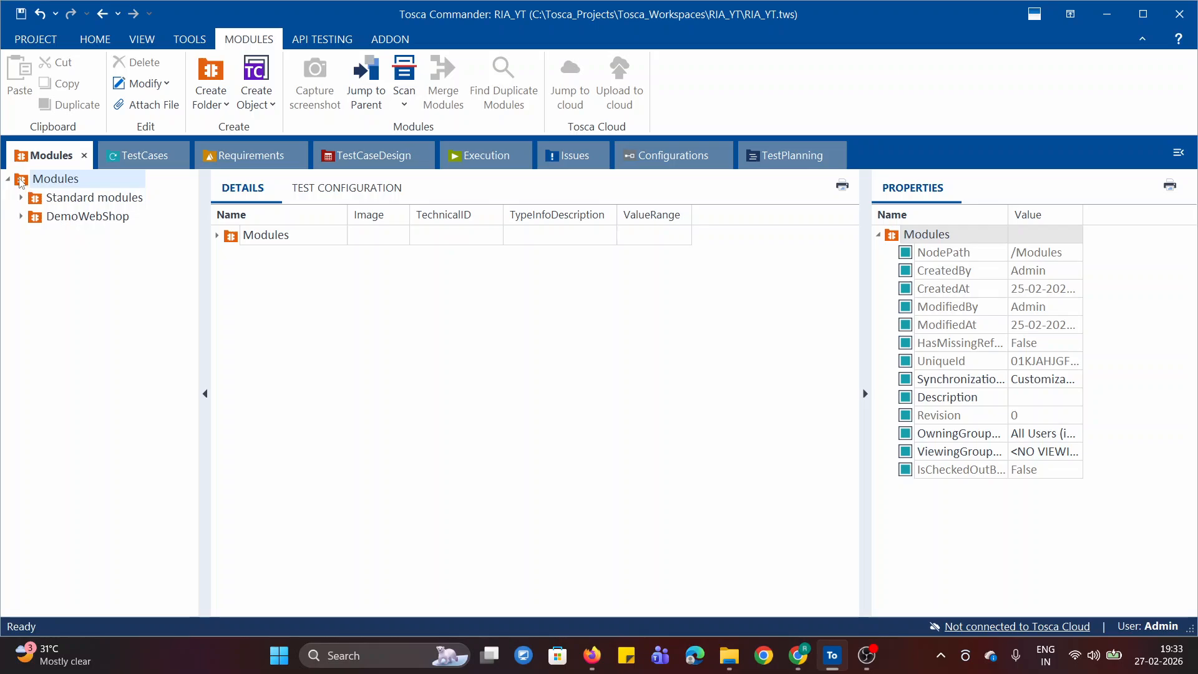
left_click(404, 99)
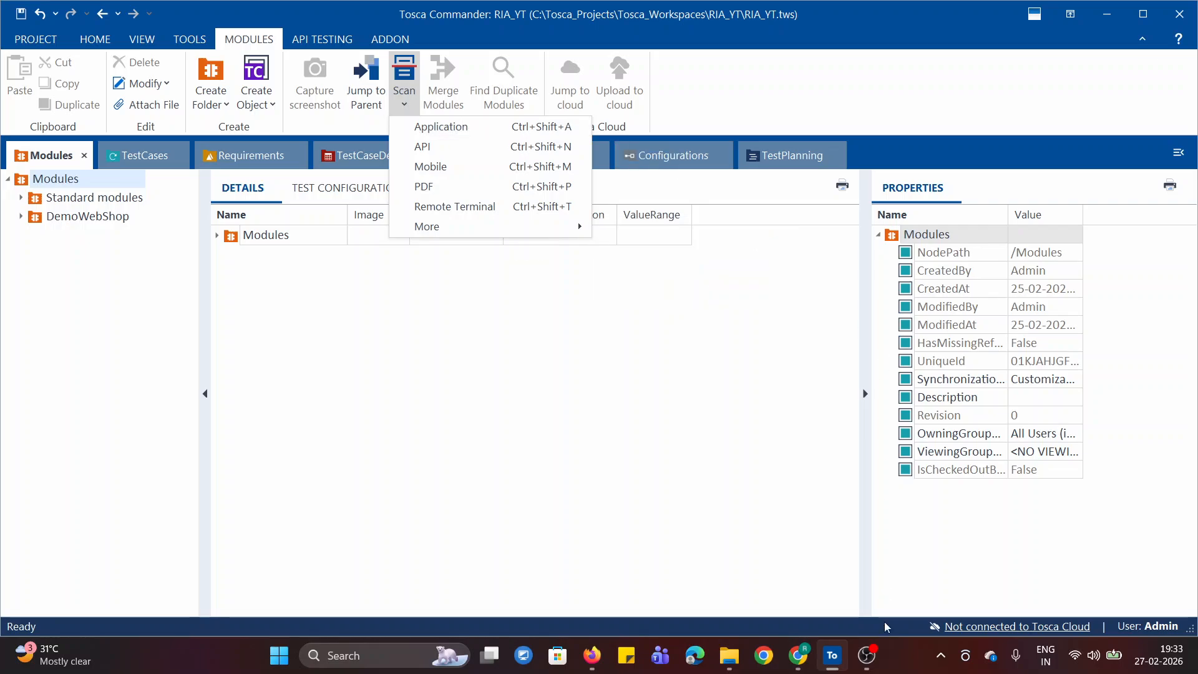
mouse_move(807, 668)
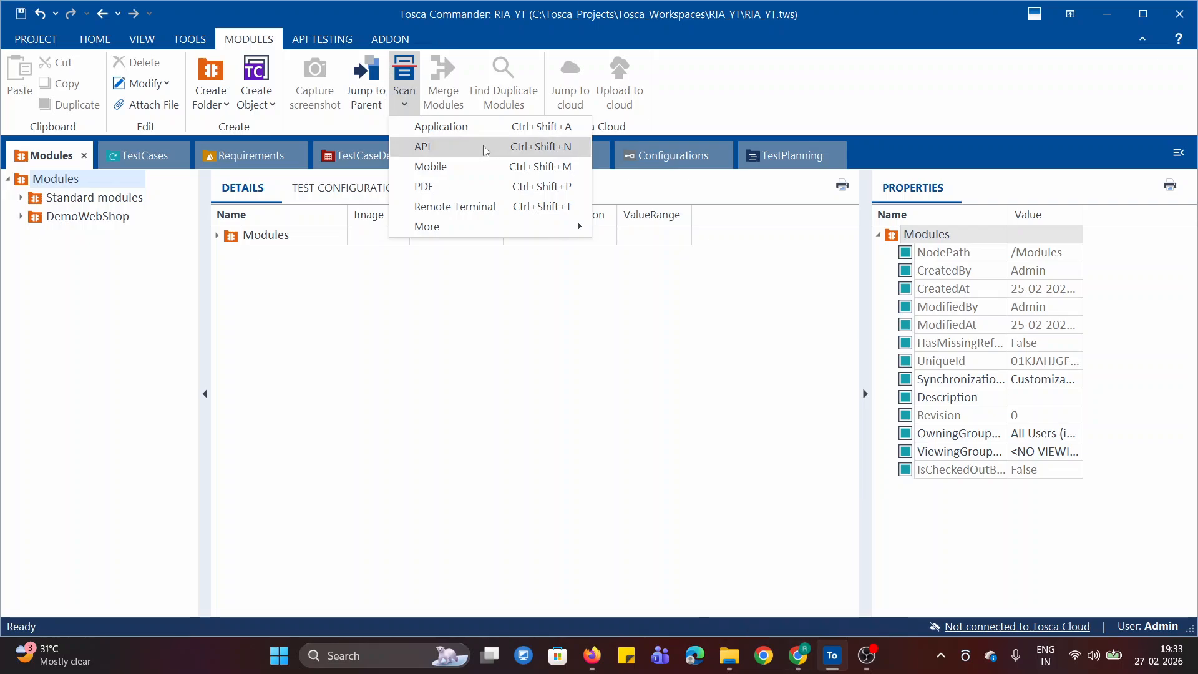
left_click(52, 295)
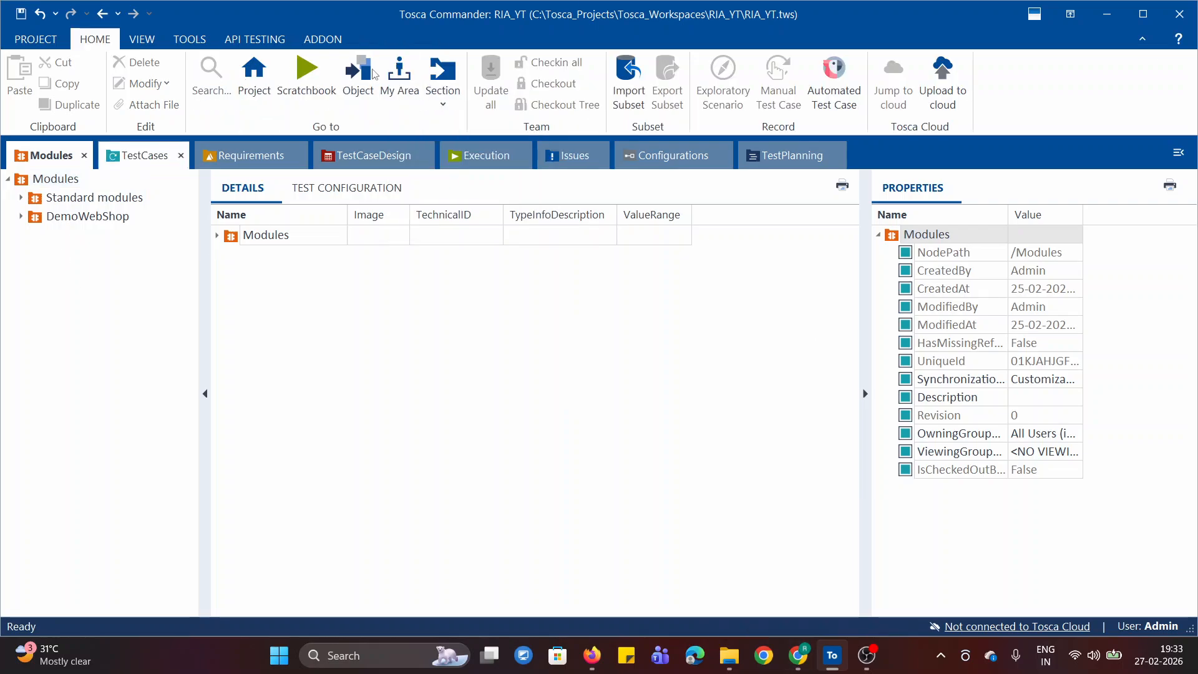
- Create a new folder under the root Modules folder and select it
right_click(20, 179)
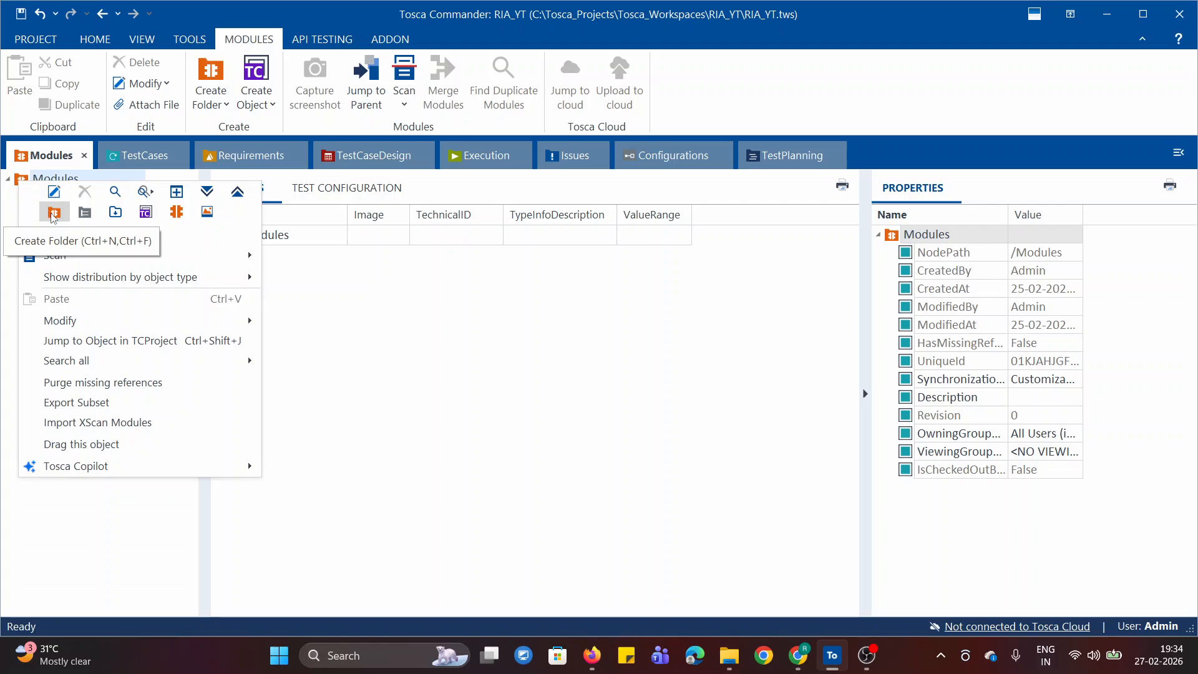
left_click(54, 212)
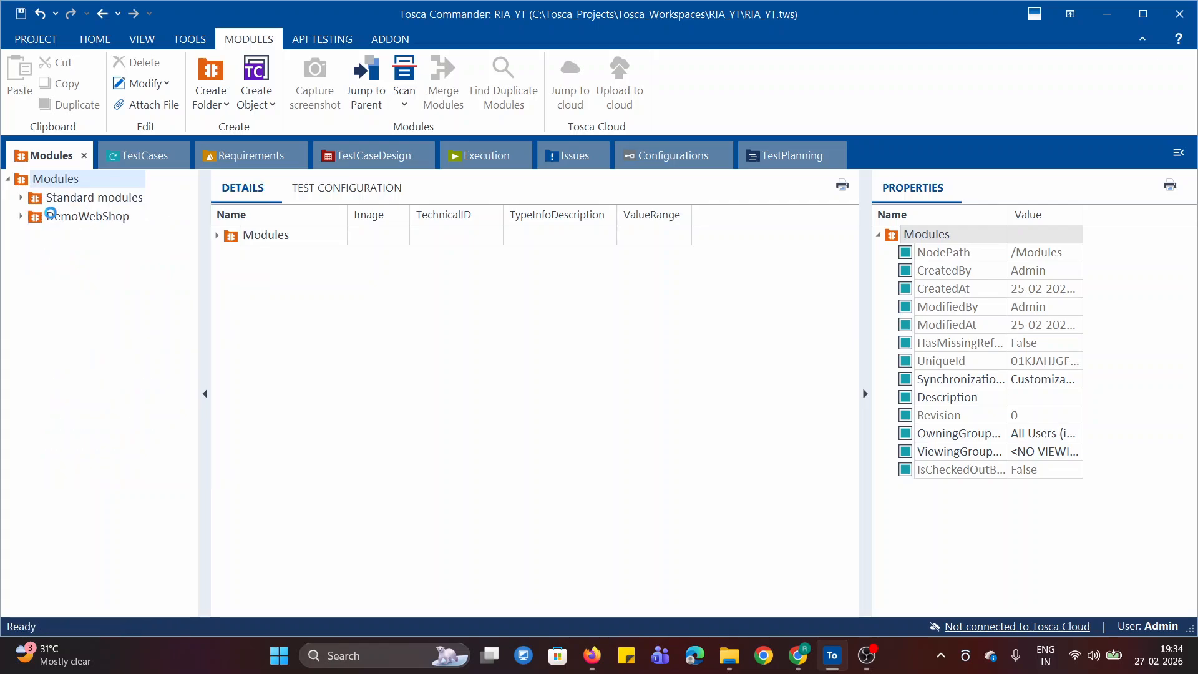
right_click(25, 180)
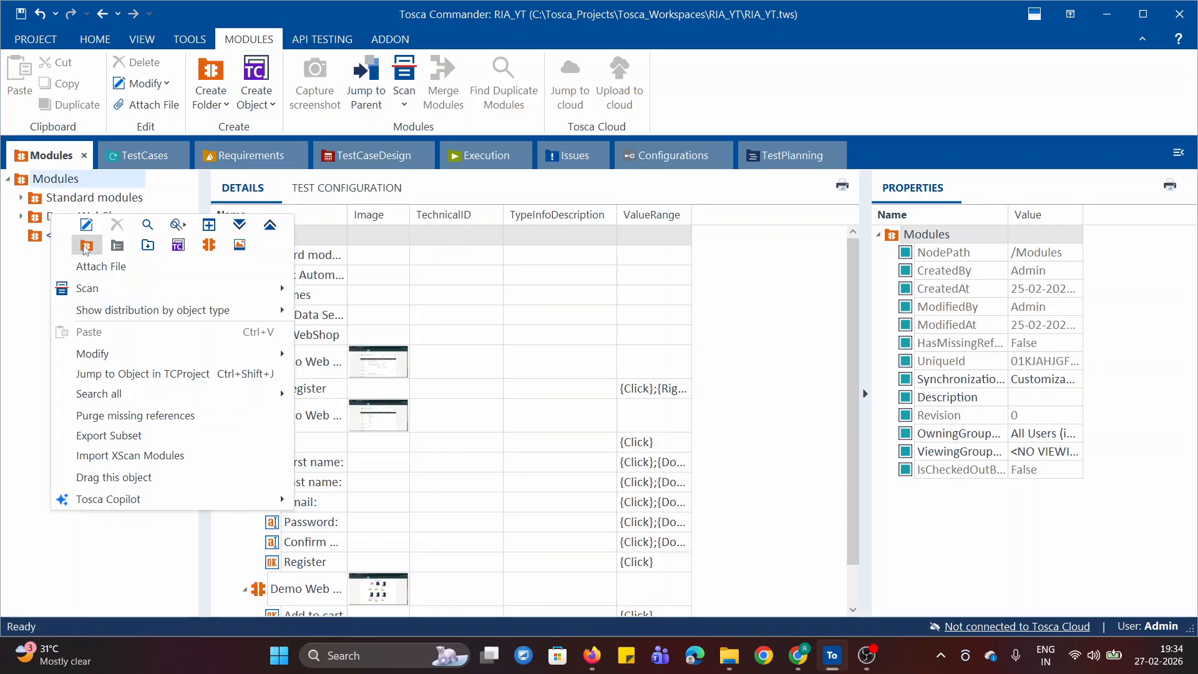
left_click(34, 263)
left_click(68, 237)
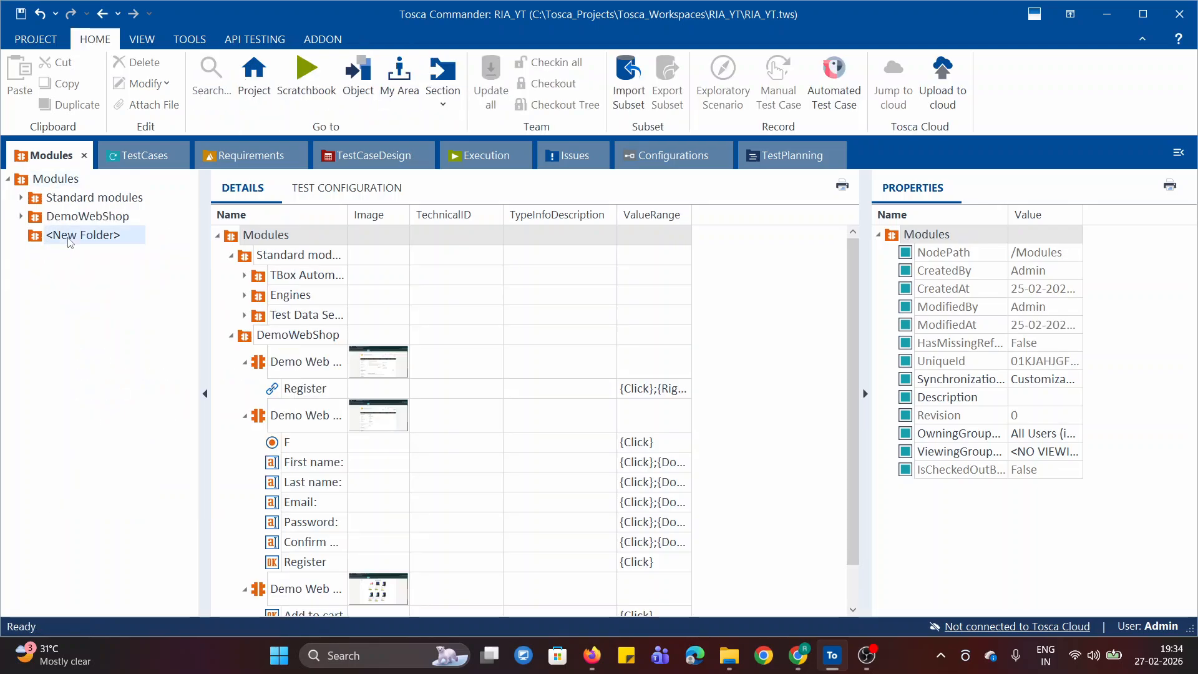
- Rename the new folder as MODULE DEMO
right_click(89, 235)
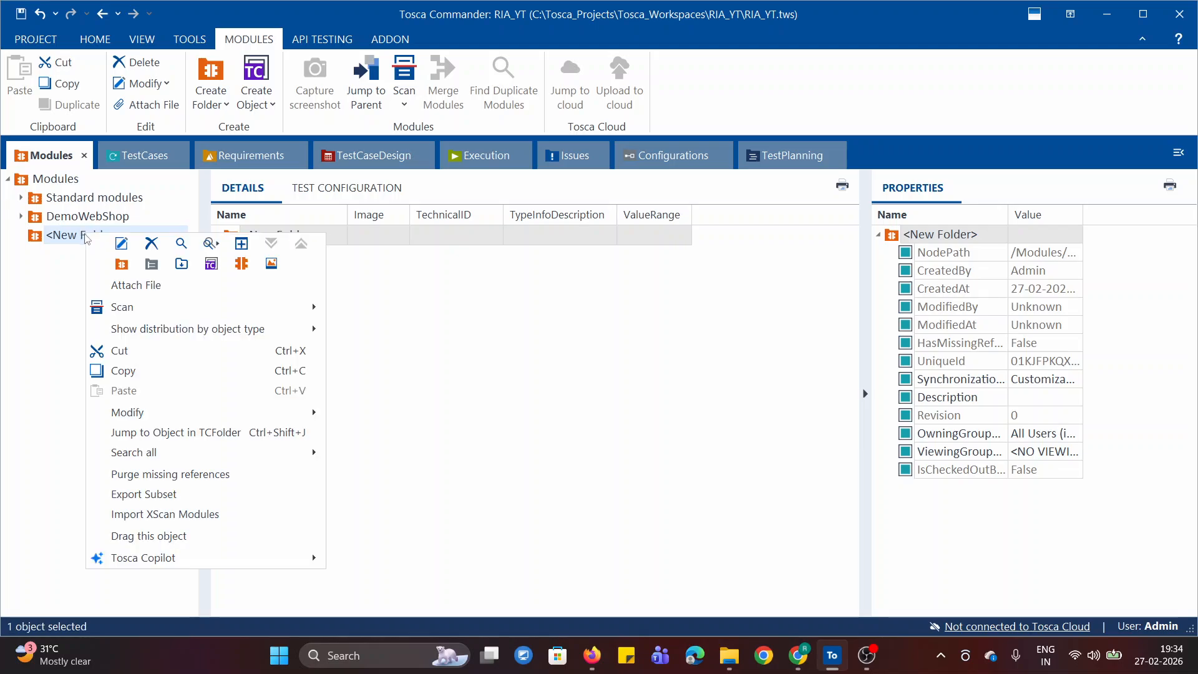
left_click(121, 242)
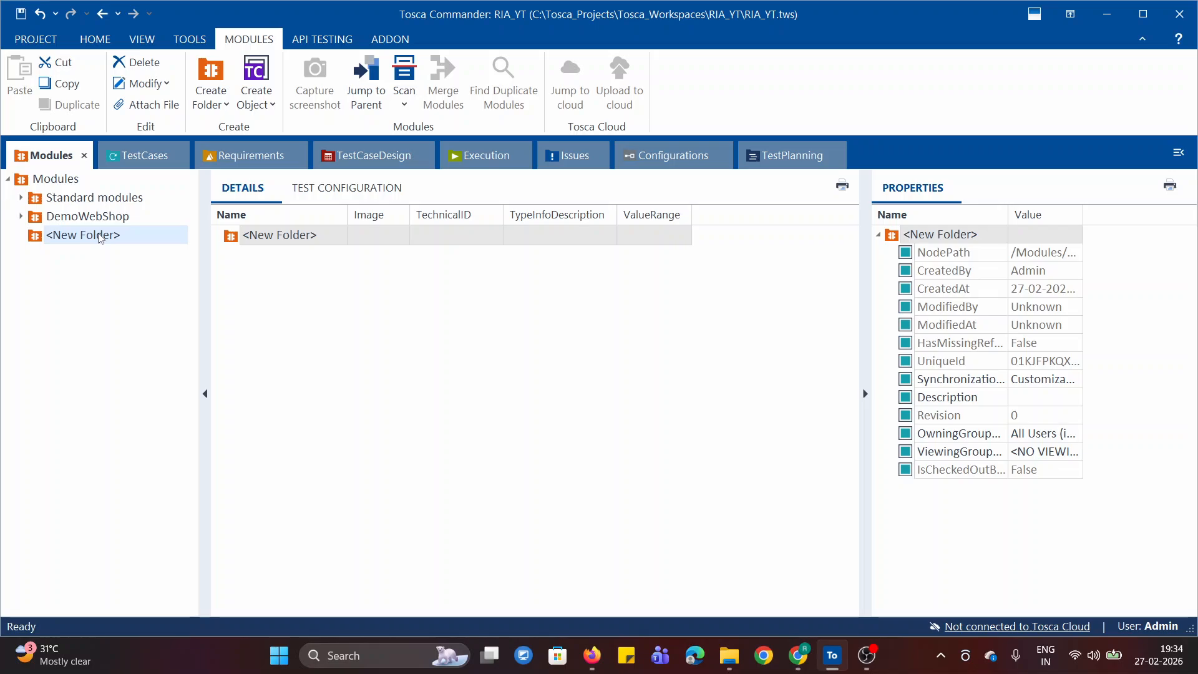
type("M")
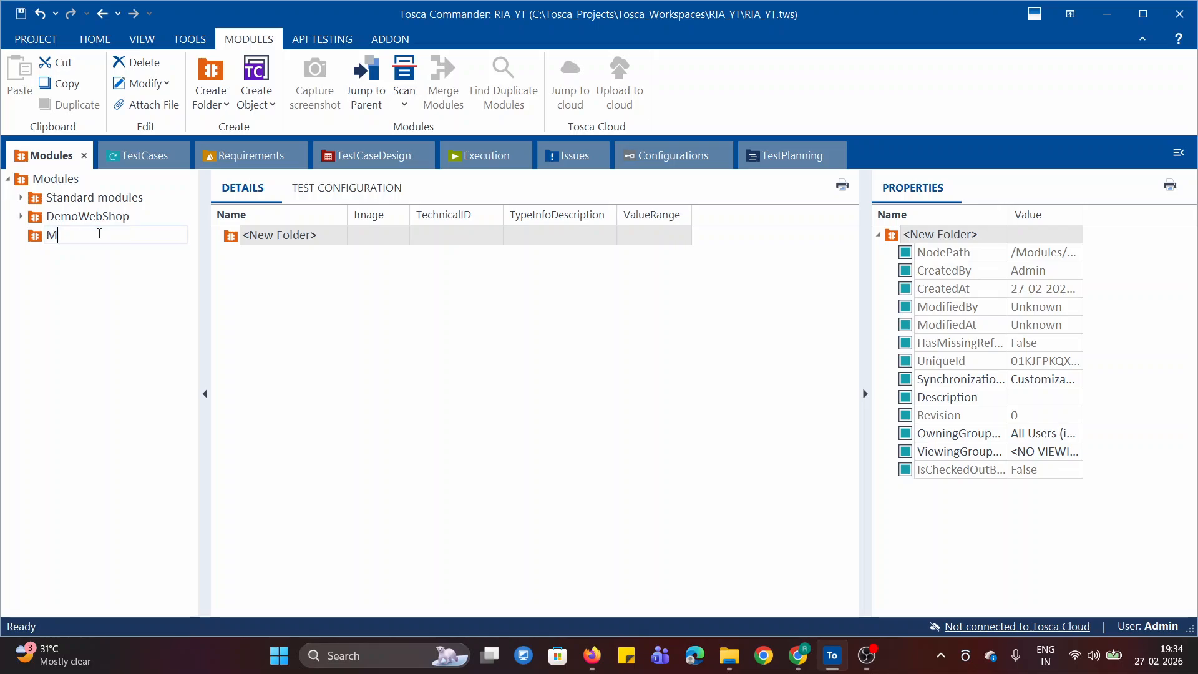
type("ODULE DEMO")
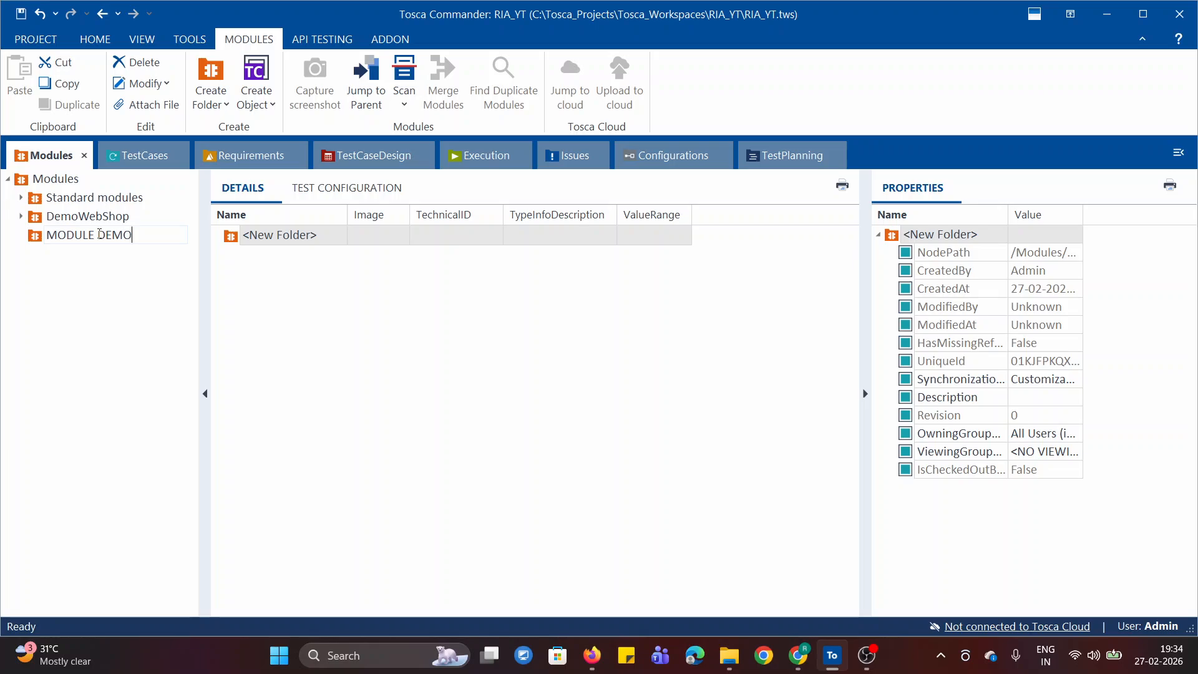
key("Return")
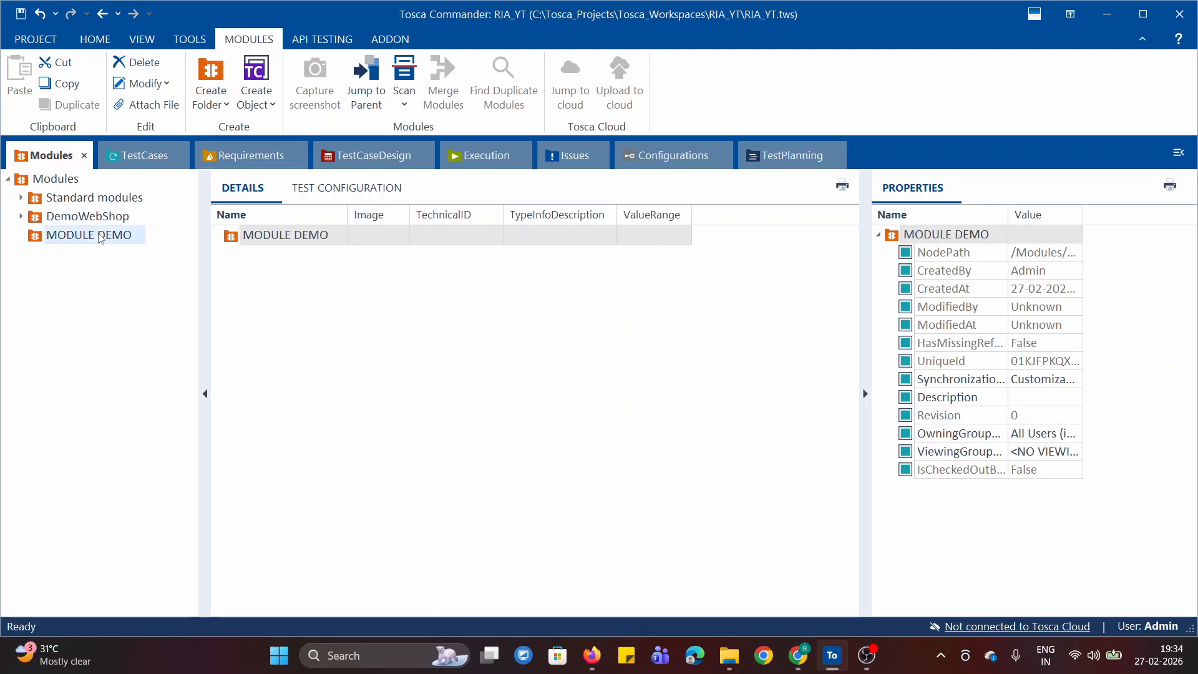
left_click(107, 331)
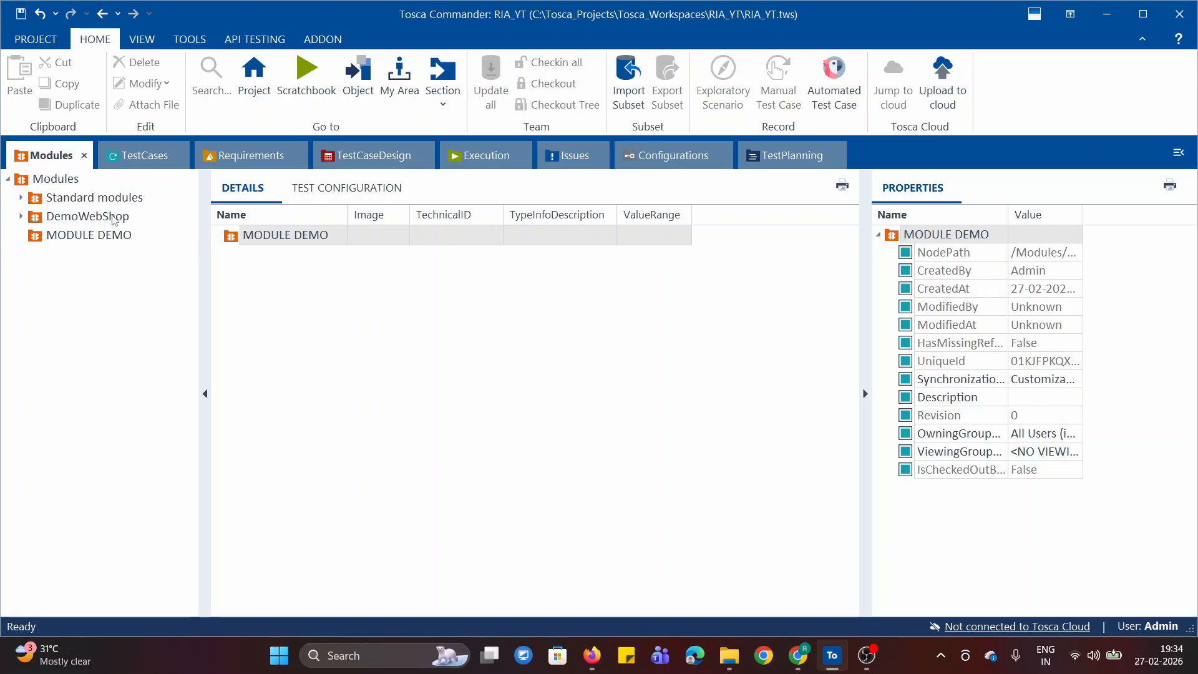
- Glance at the Demo Web Shop page in Chrome, return to Tosca Commander and point out the MODULE DEMO folder
left_click(798, 655)
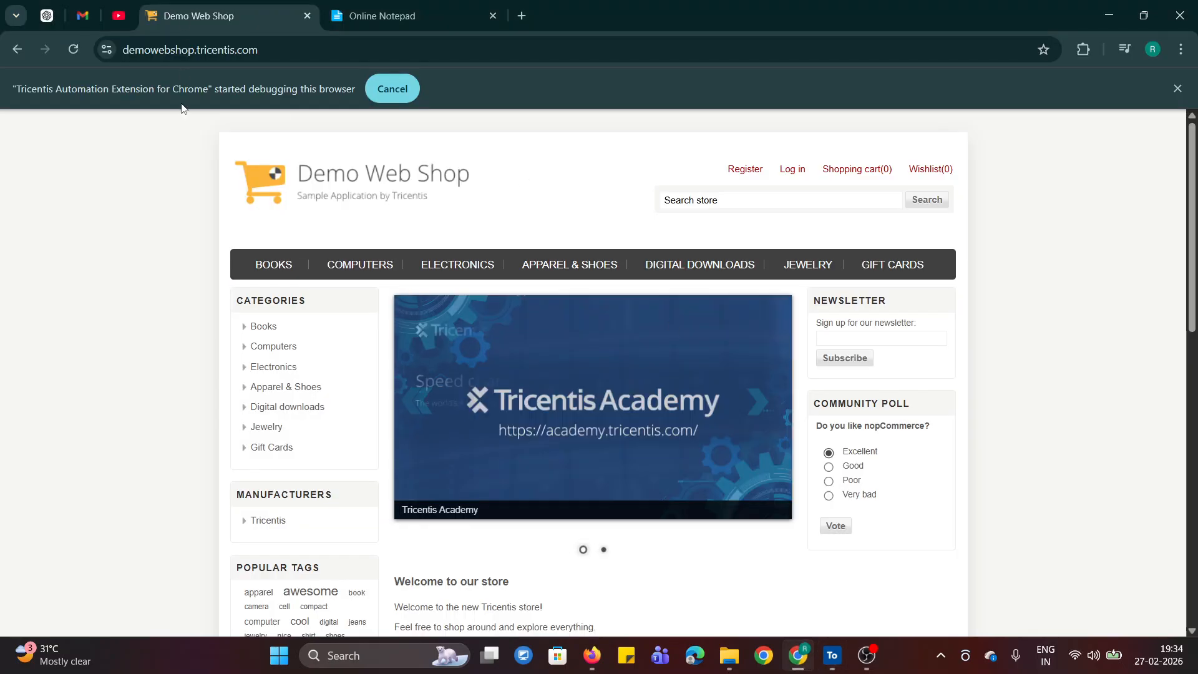
left_click(832, 657)
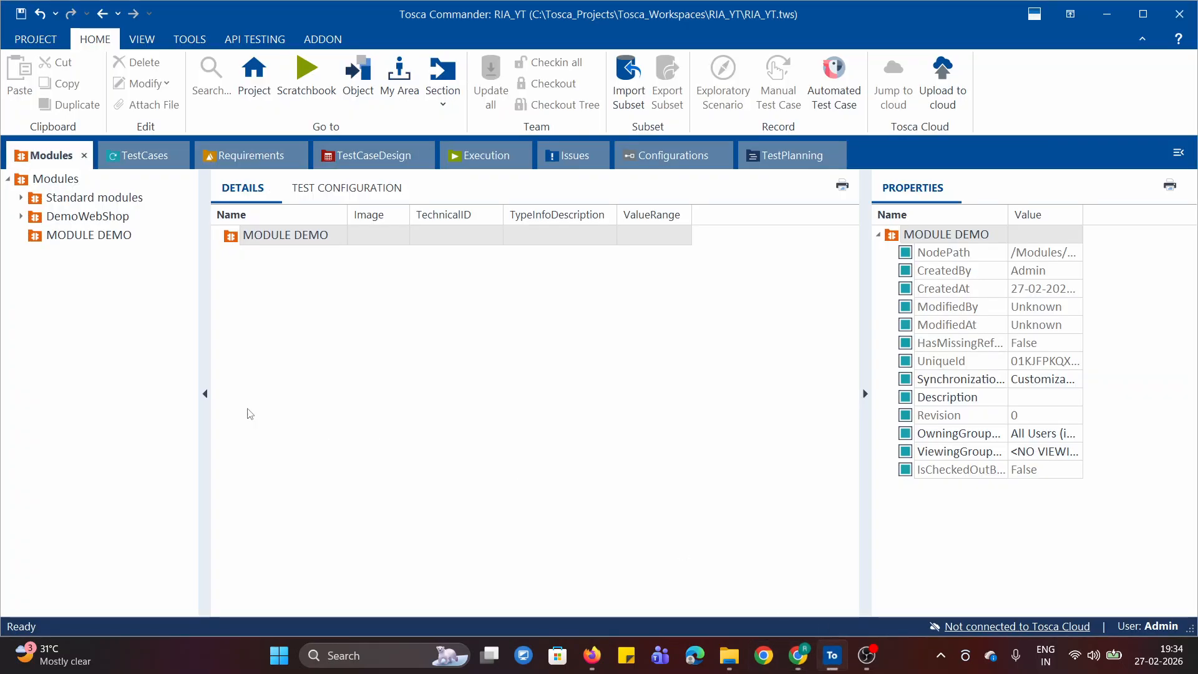
left_click(70, 238)
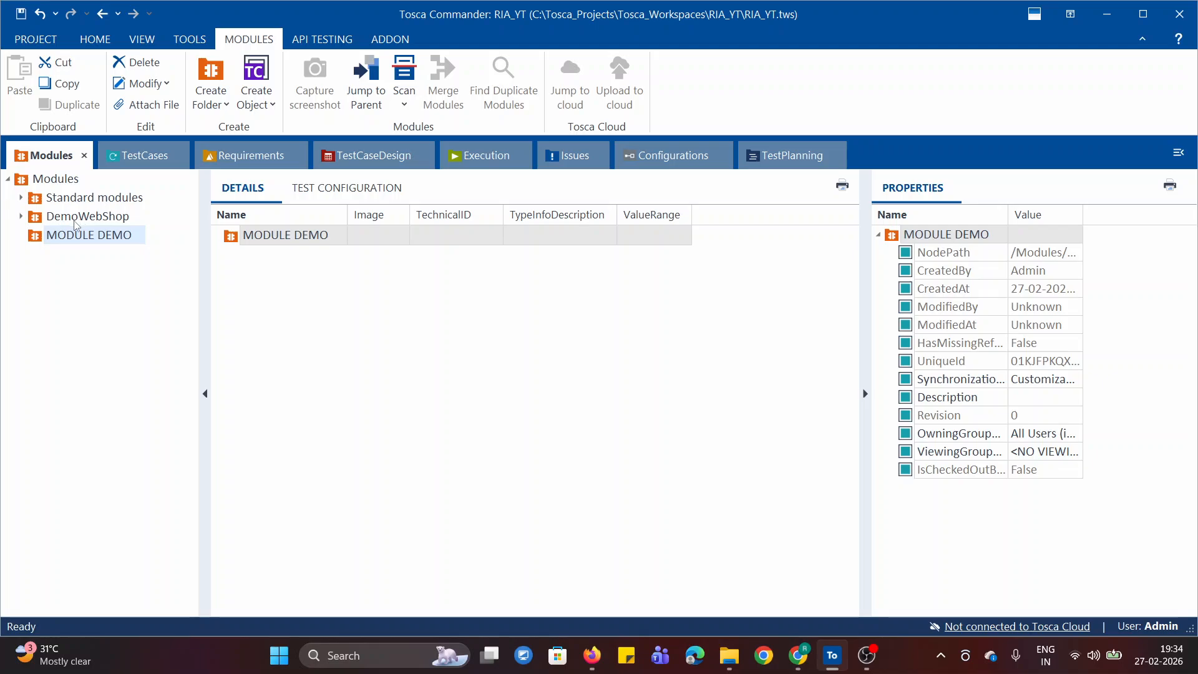
left_click(99, 337)
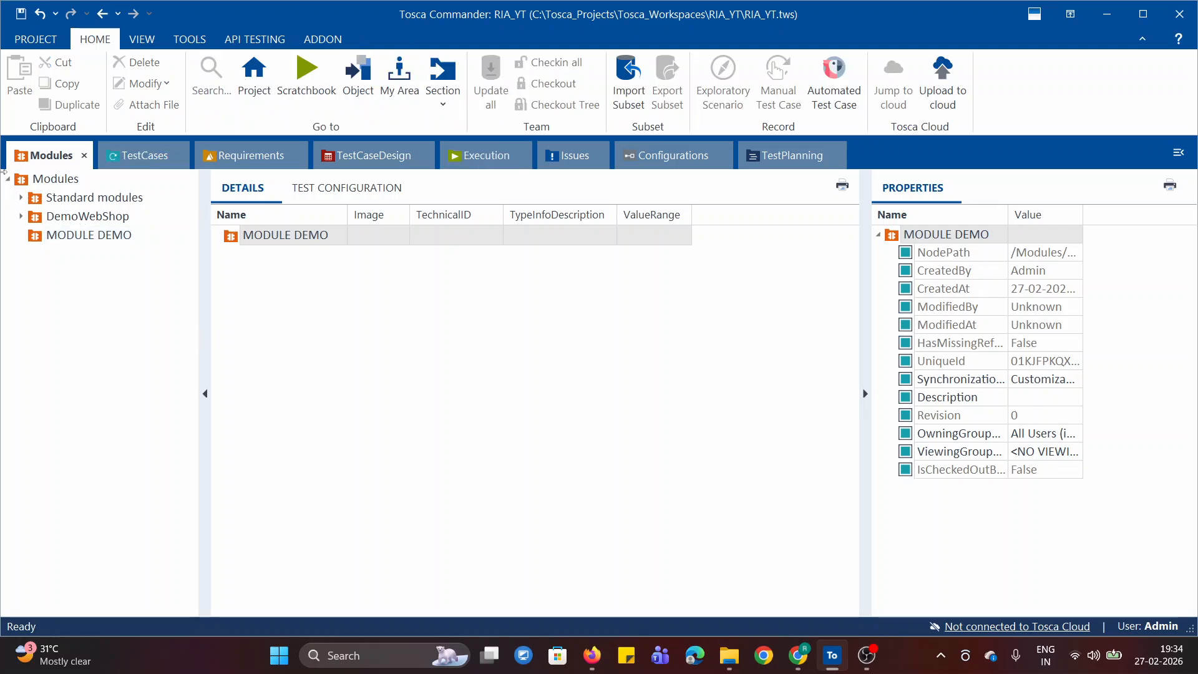
- Collapse the root Modules tree in the details view and look over the available Scan options again
left_click(27, 182)
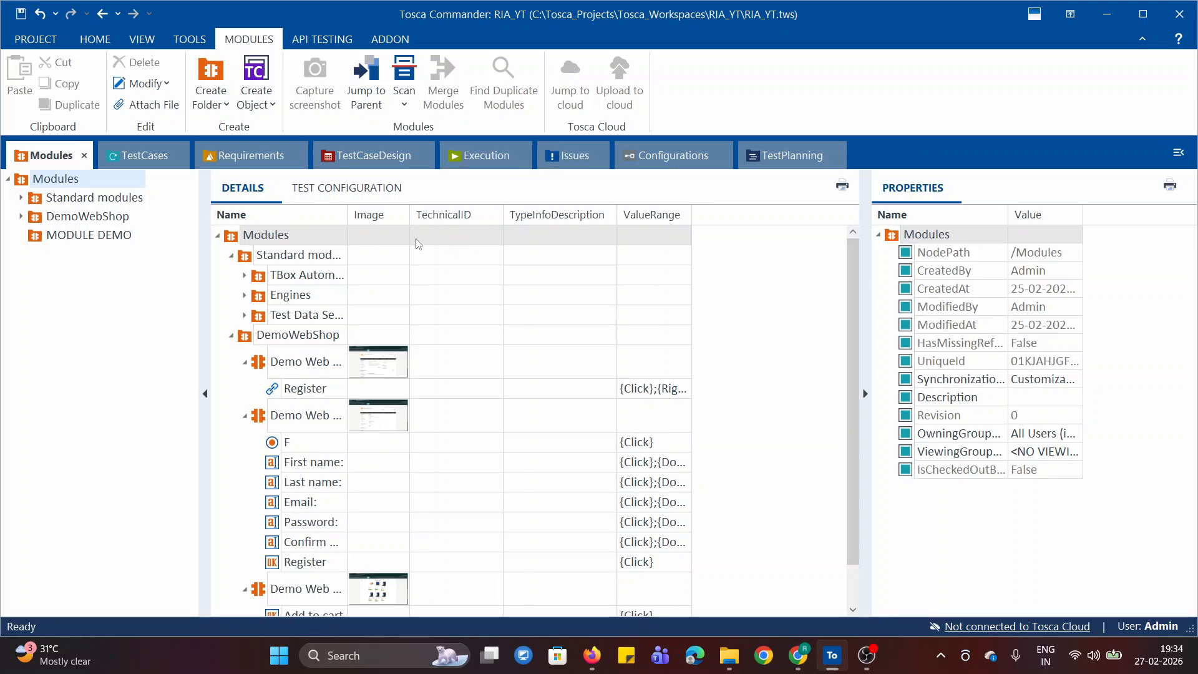
left_click(217, 237)
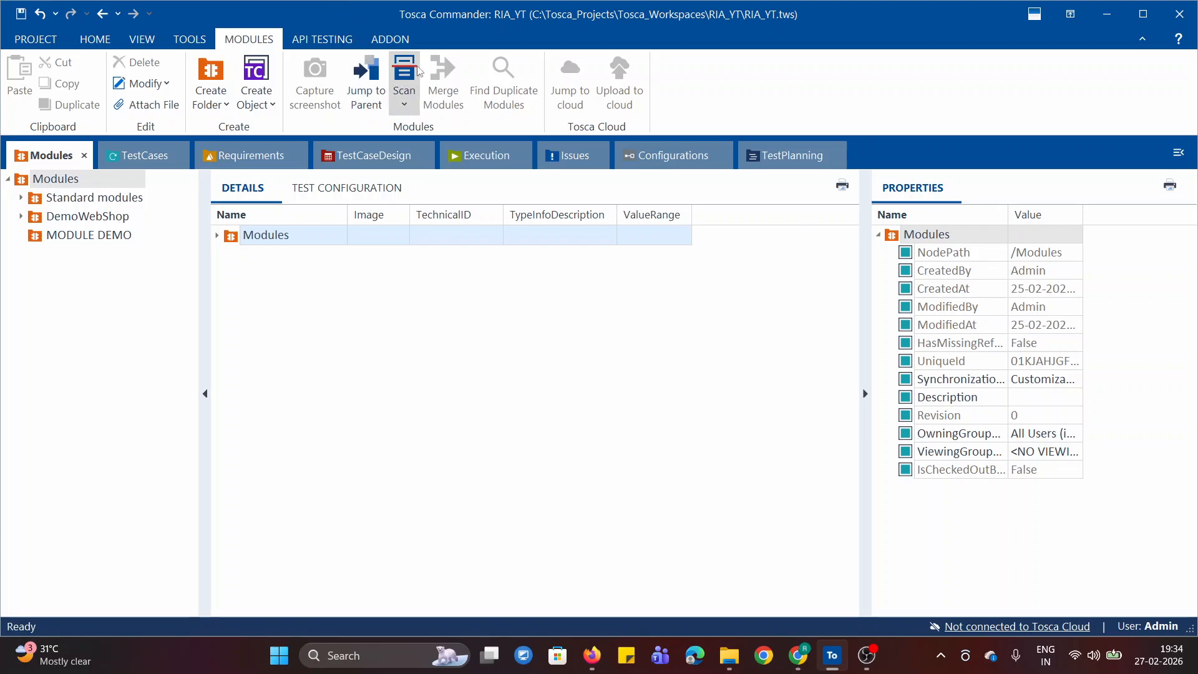
left_click(406, 107)
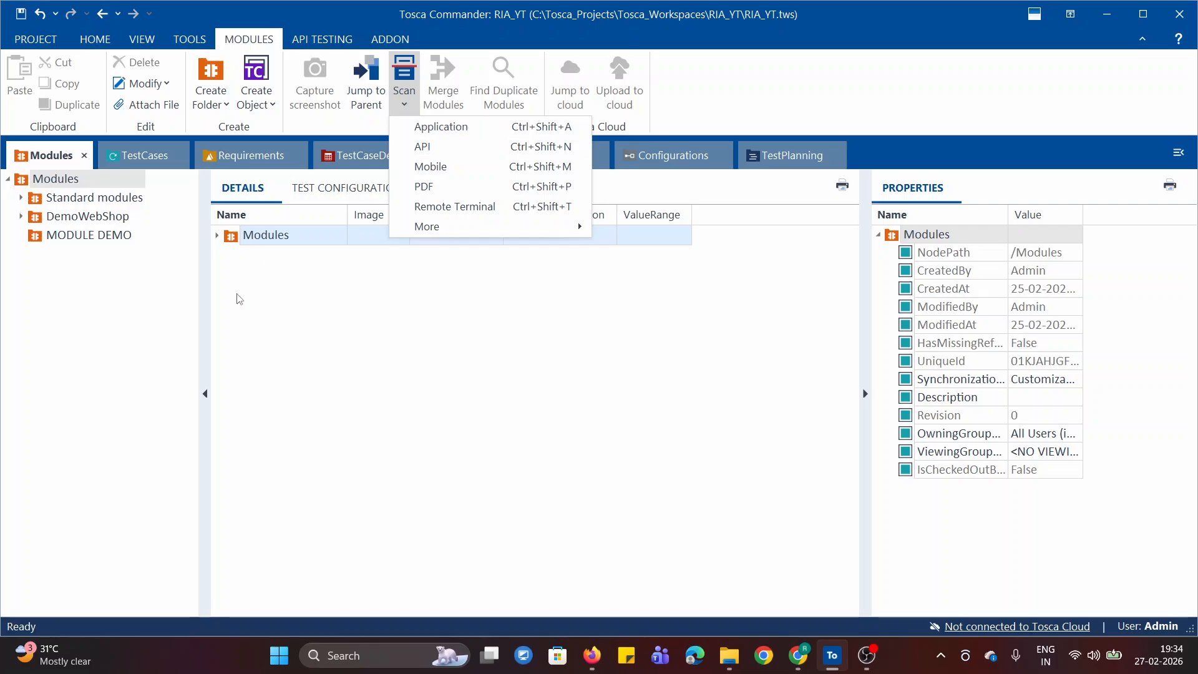
left_click(233, 342)
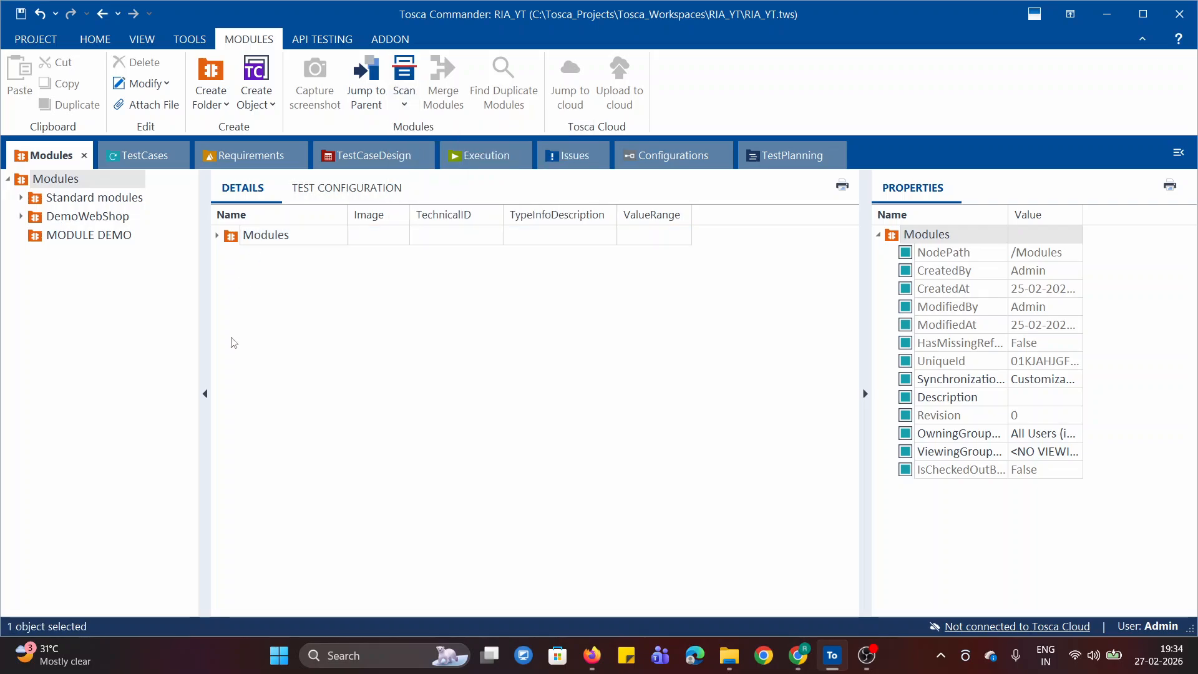
- Look over the Scan options offered for the MODULE DEMO folder, including the additional ones, and dismiss them
right_click(38, 239)
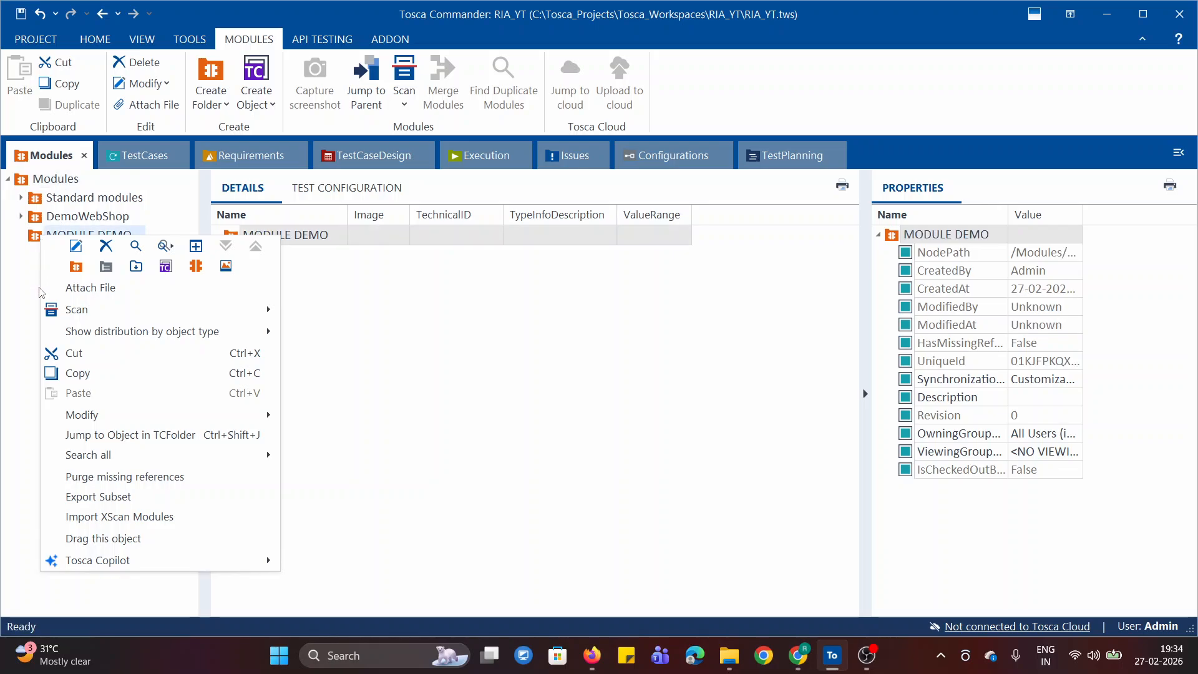
mouse_move(156, 310)
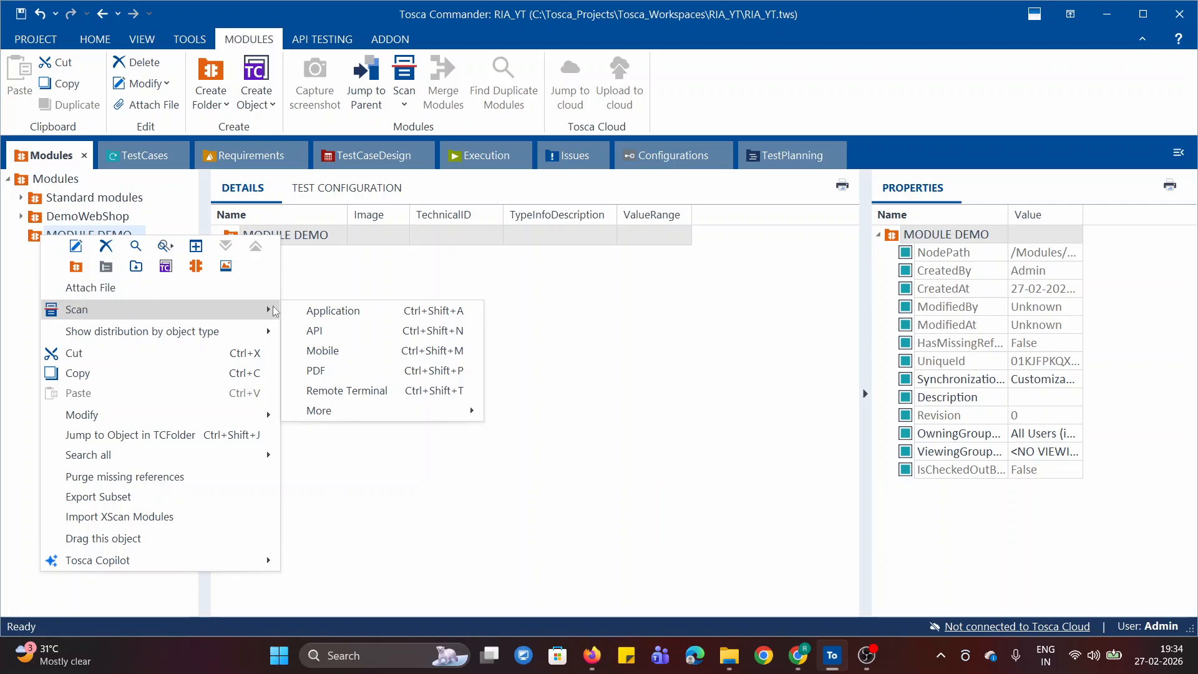
mouse_move(341, 413)
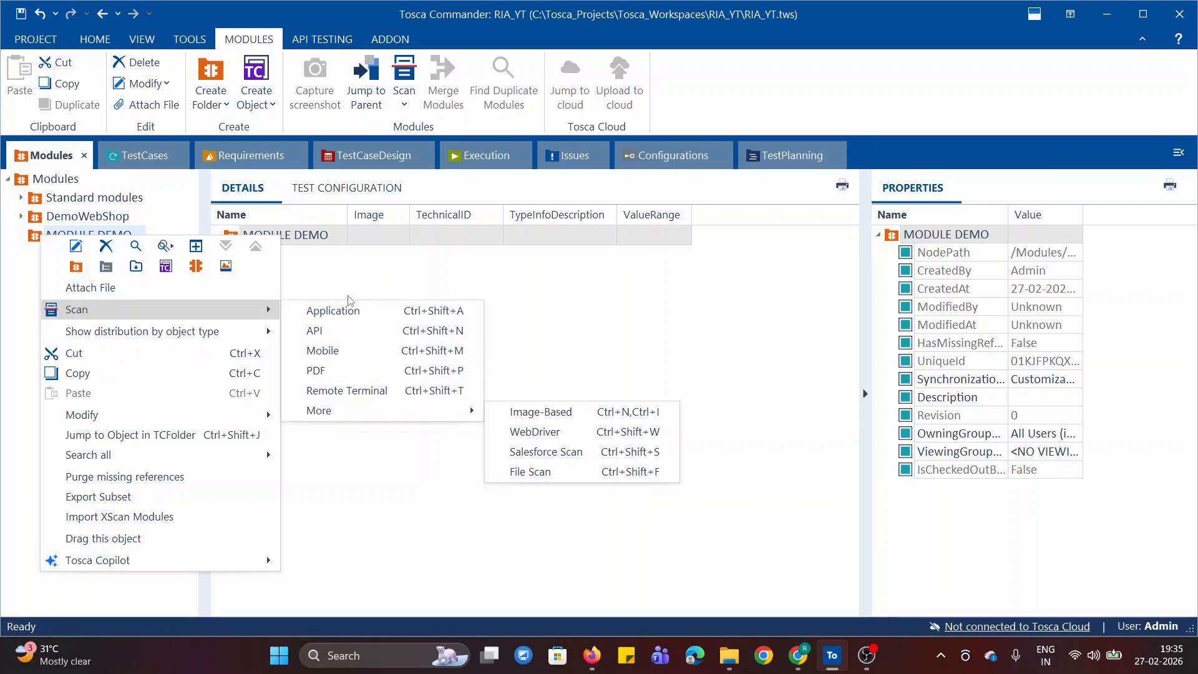
left_click(638, 293)
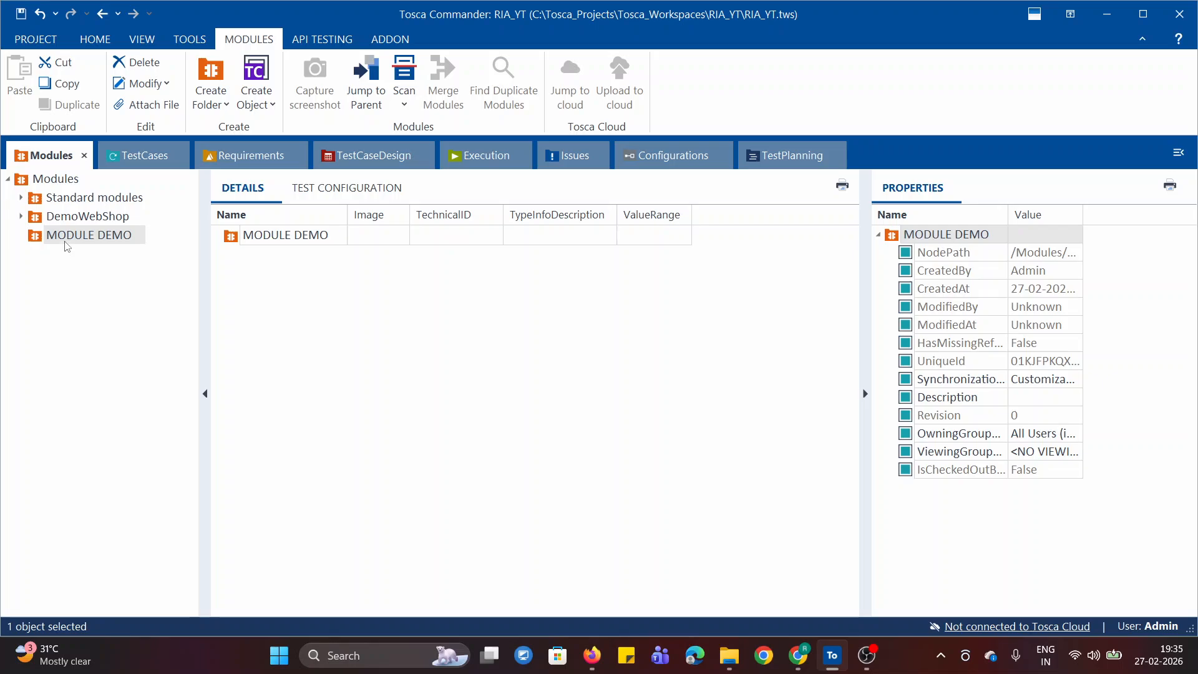
- Start an application scan for the MODULE DEMO folder and scan the Demo Web Shop window in Google Chrome
left_click(404, 91)
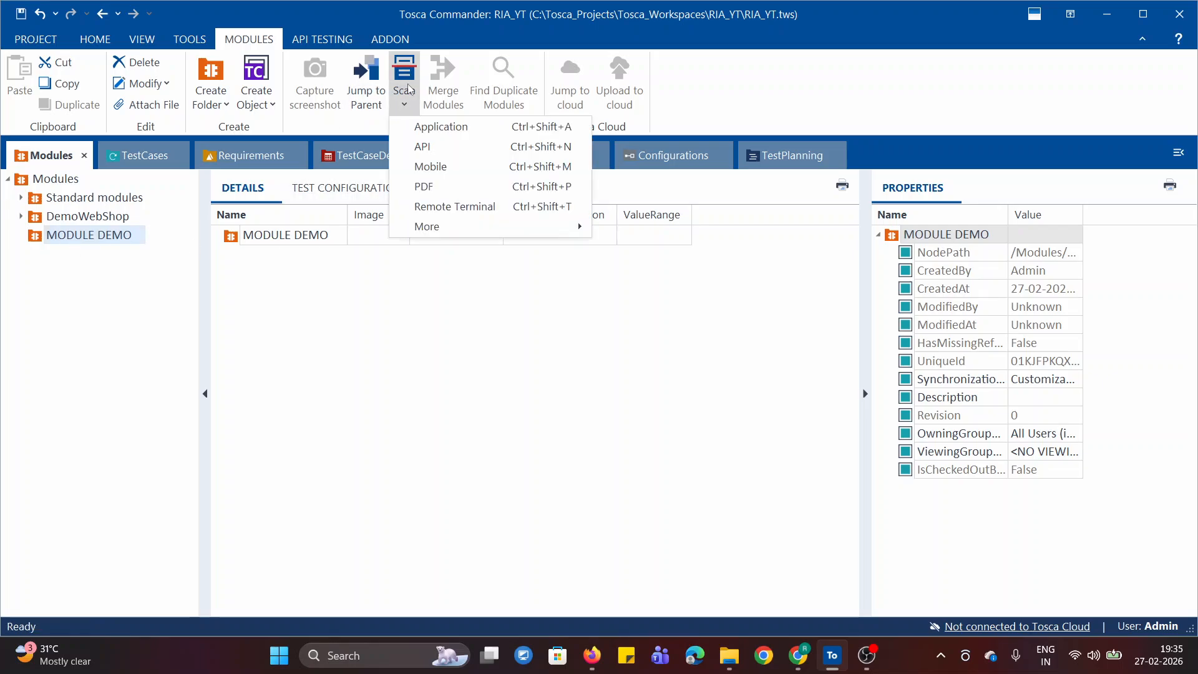
left_click(491, 127)
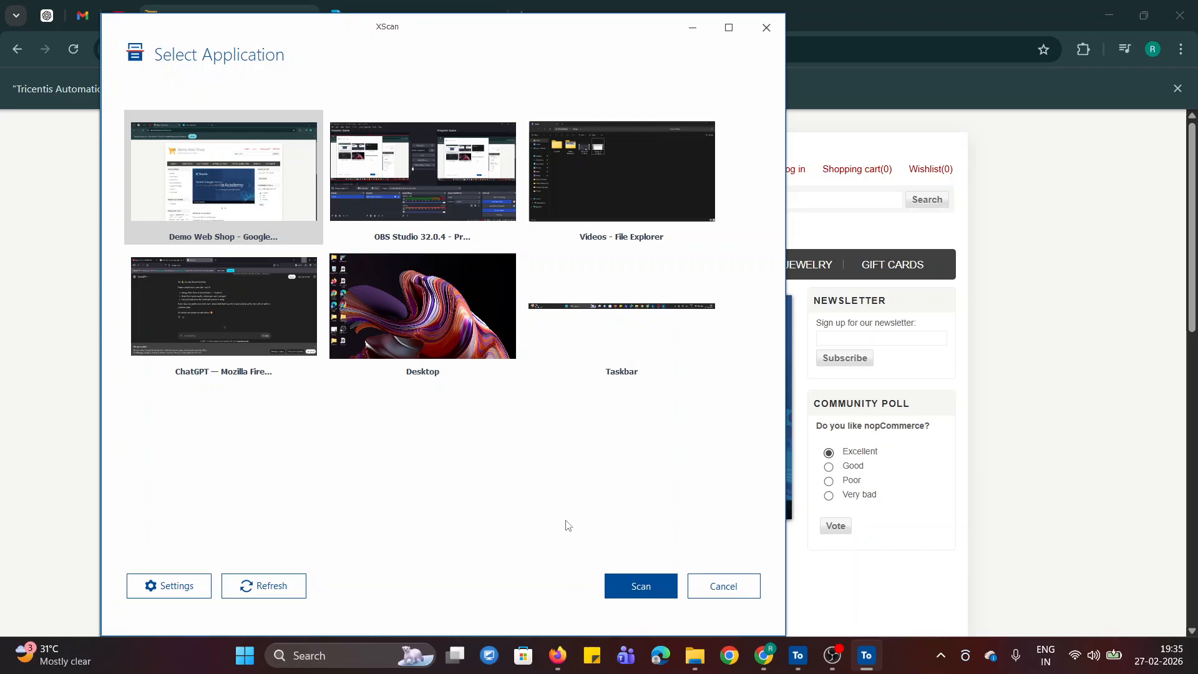
left_click(652, 590)
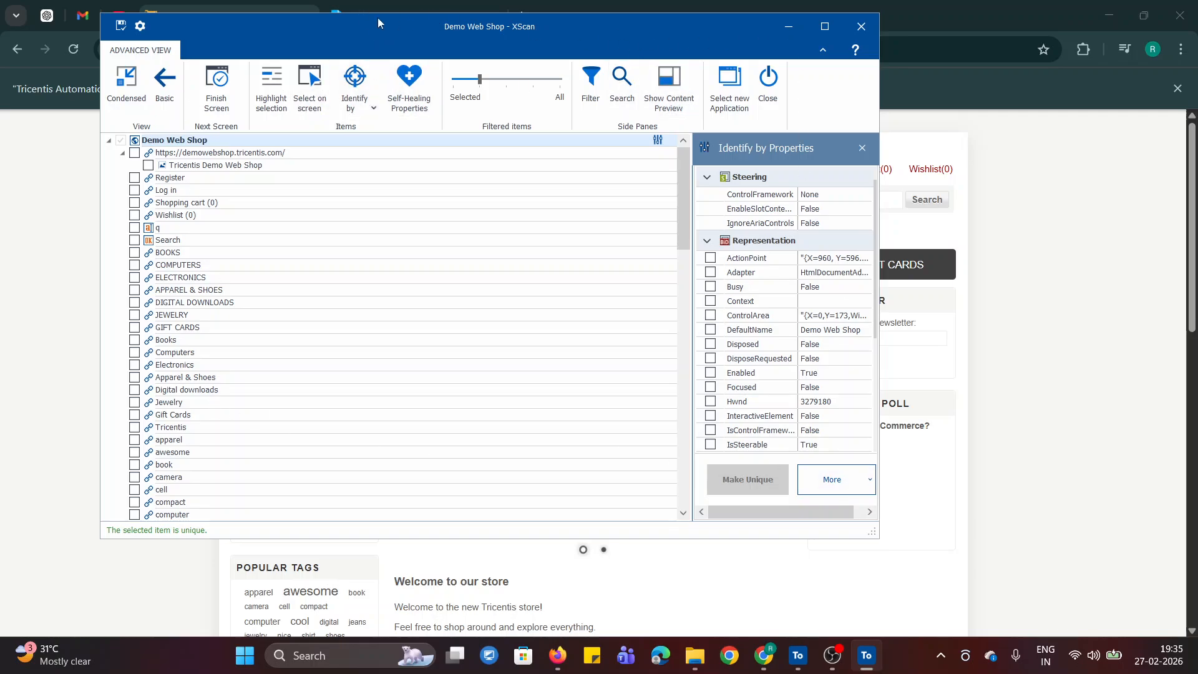
- Look through the controls scanned from the Demo Web Shop page and compare them with the page behind XScan
left_click_drag(280, 28, 1012, 177)
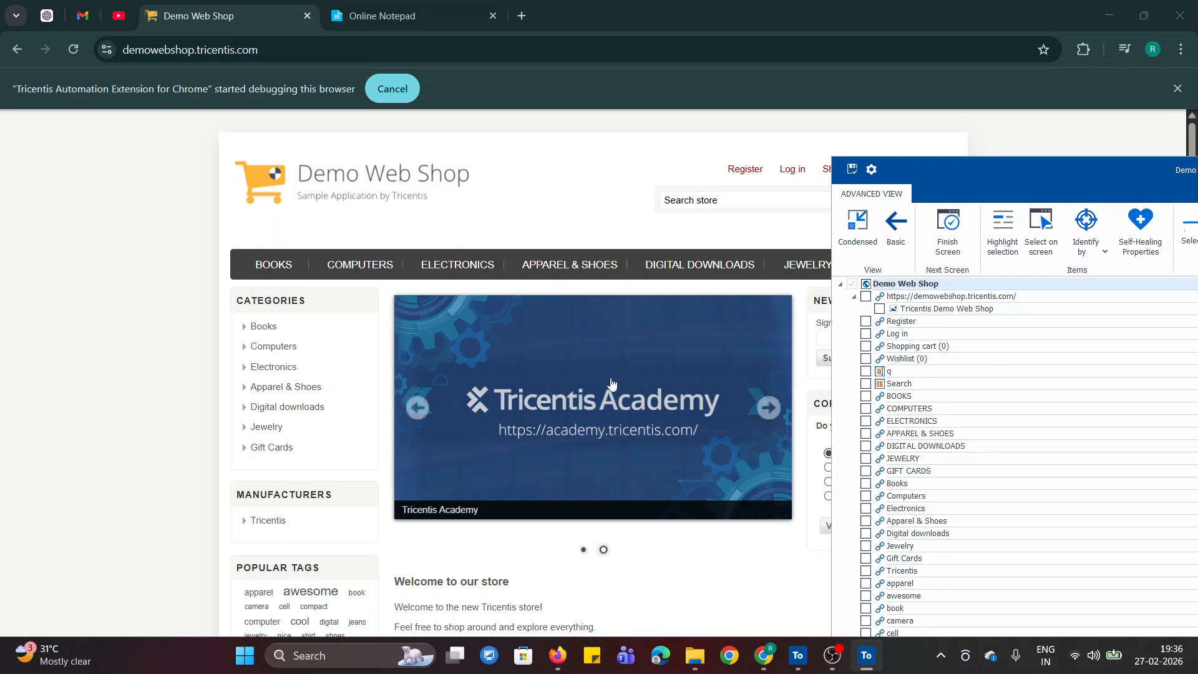
left_click_drag(995, 171, 444, 76)
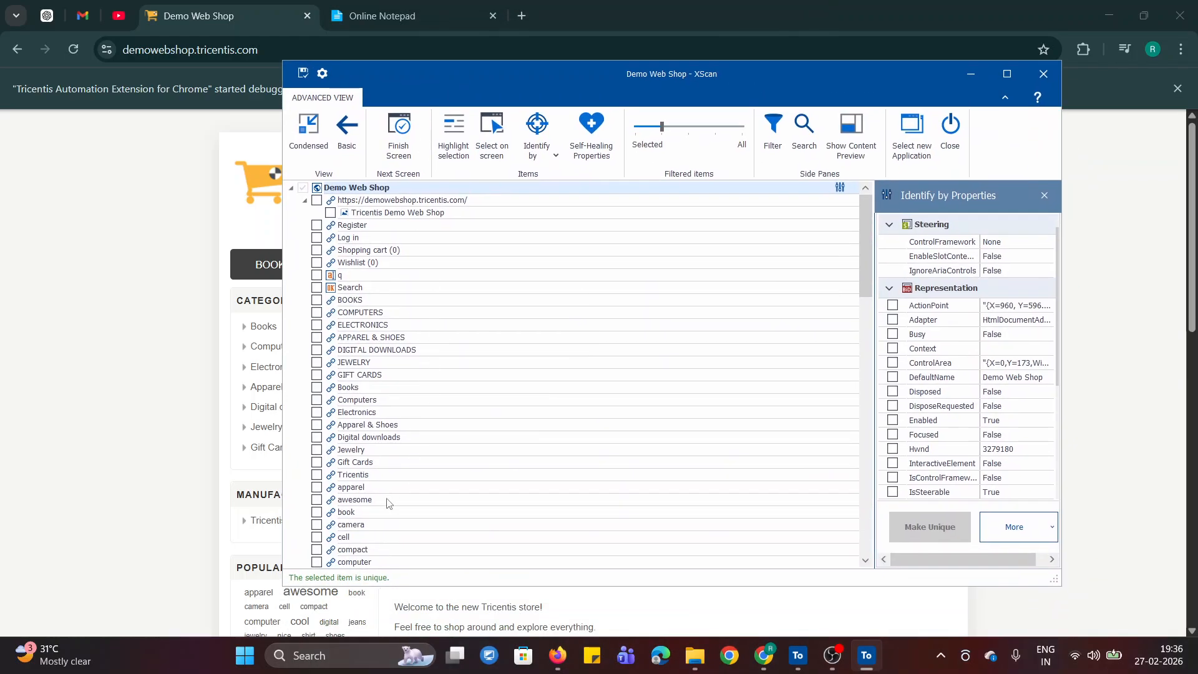
scroll(462, 423, "down", 20)
scroll(462, 422, "up", 20)
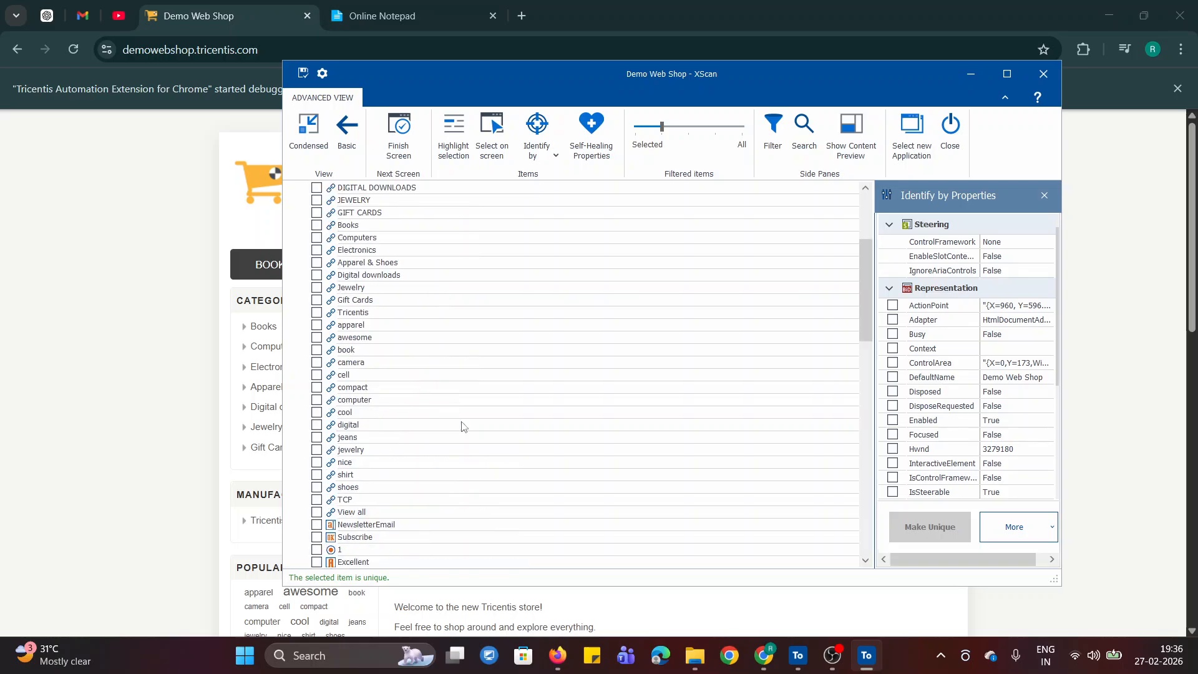
left_click(1007, 74)
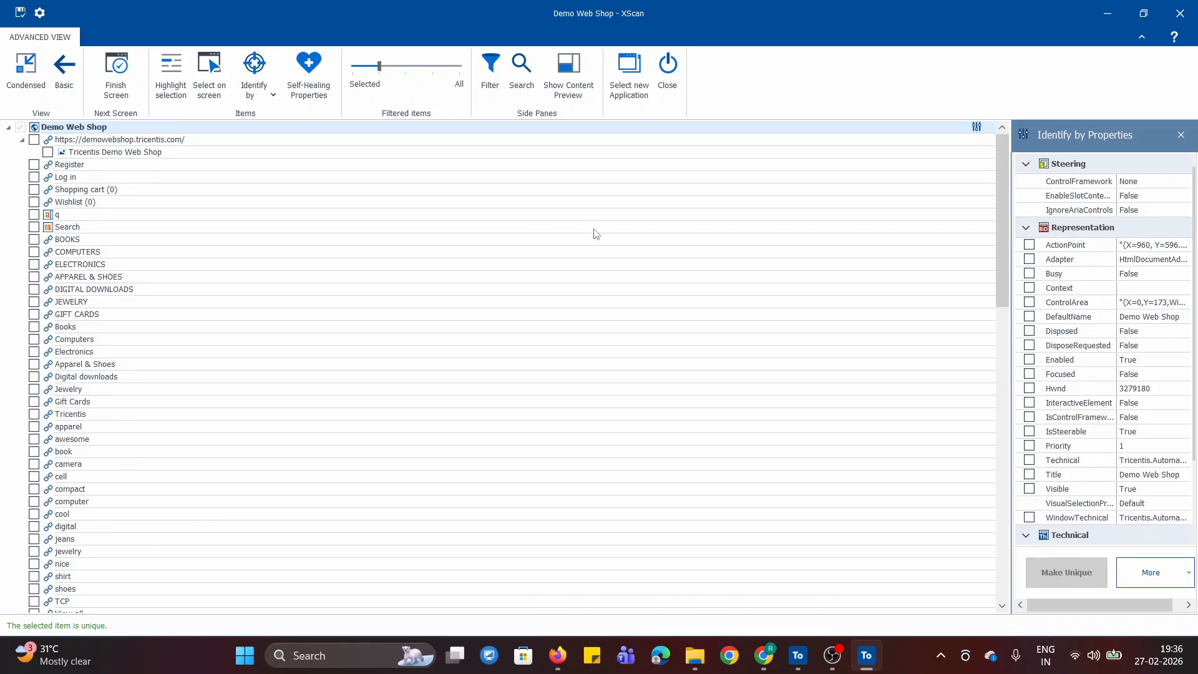
left_click(1144, 13)
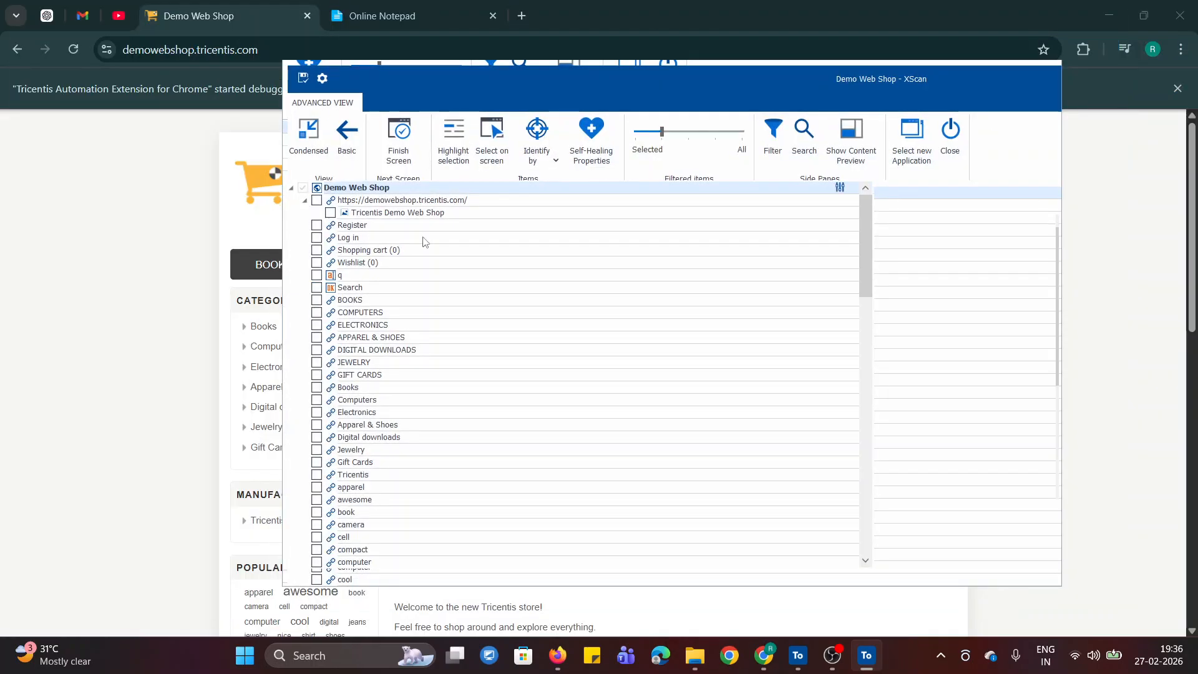
left_click_drag(644, 74, 512, 81)
left_click(922, 72)
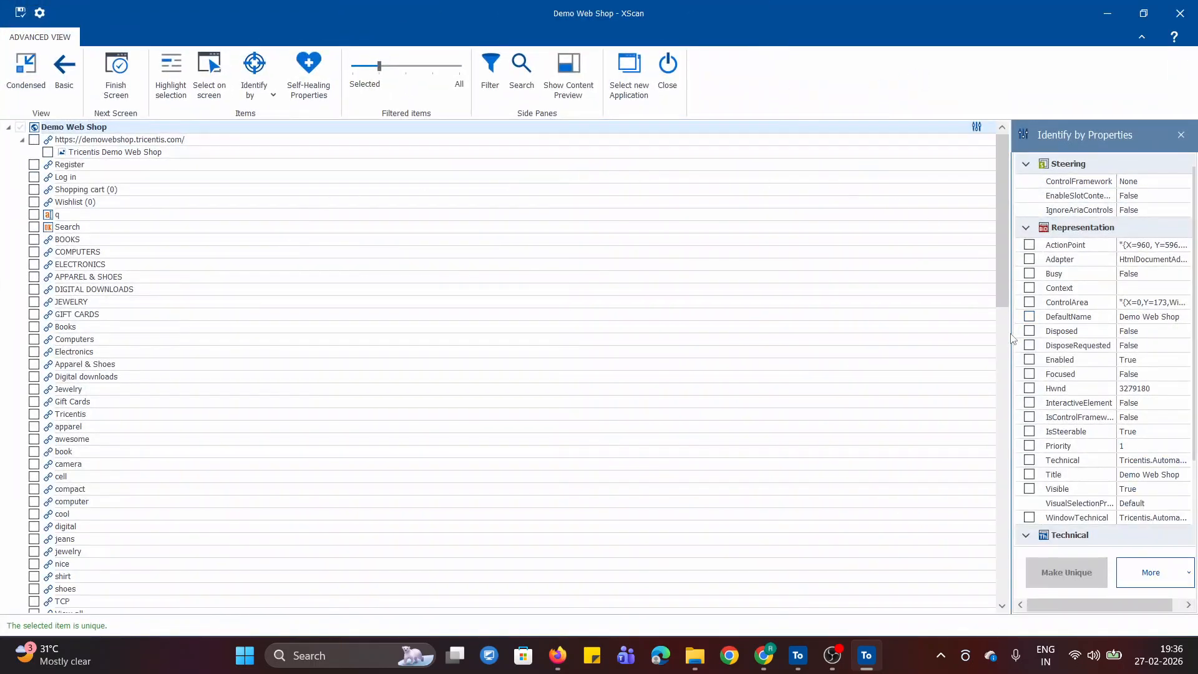
- Examine the identification properties of the Demo Web Shop document and the additional options for loading properties and defining default IDs
left_click_drag(1012, 338, 843, 399)
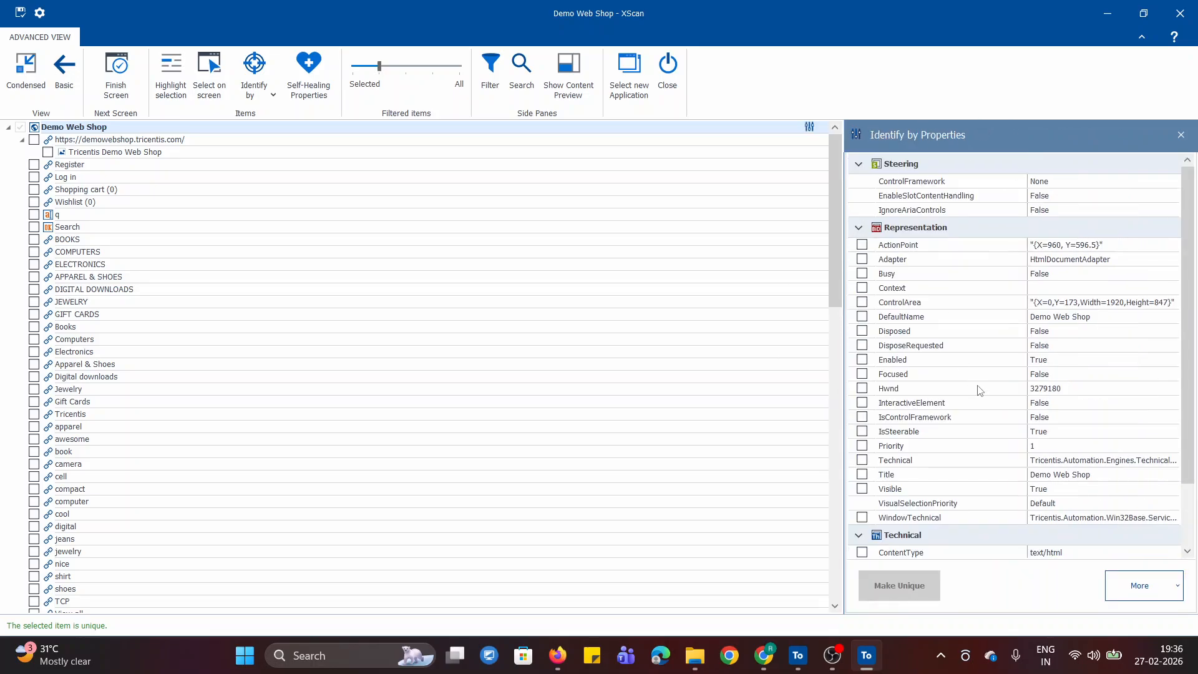
scroll(950, 315, "down", 1)
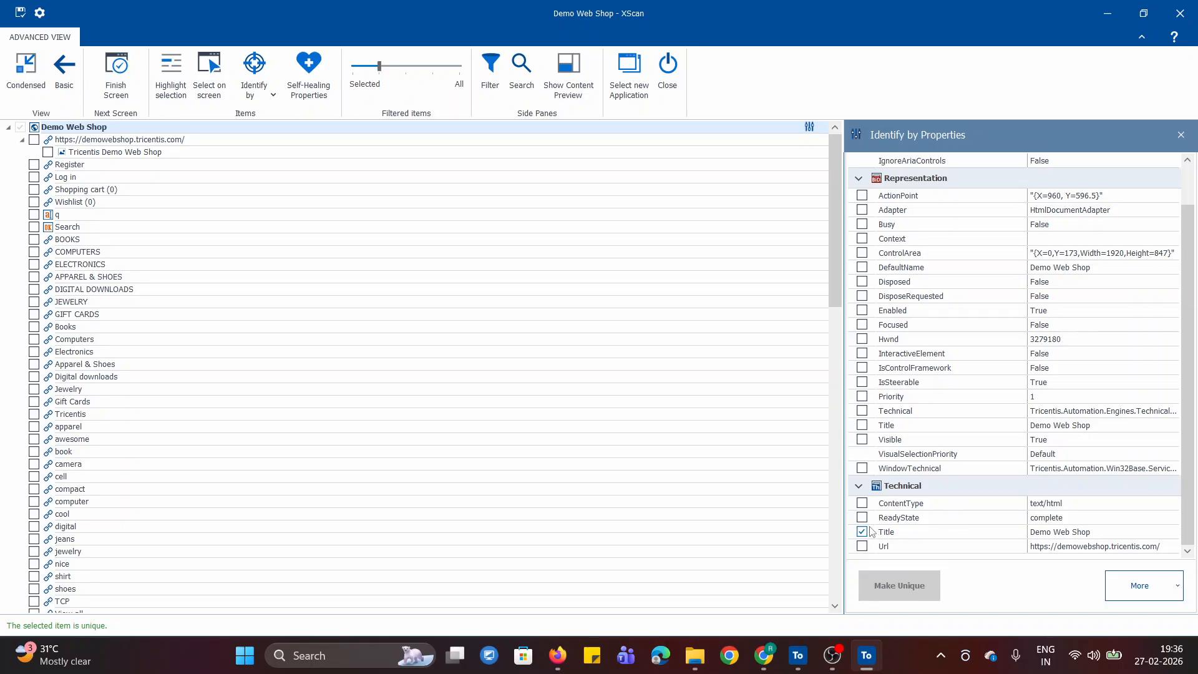
left_click(1177, 587)
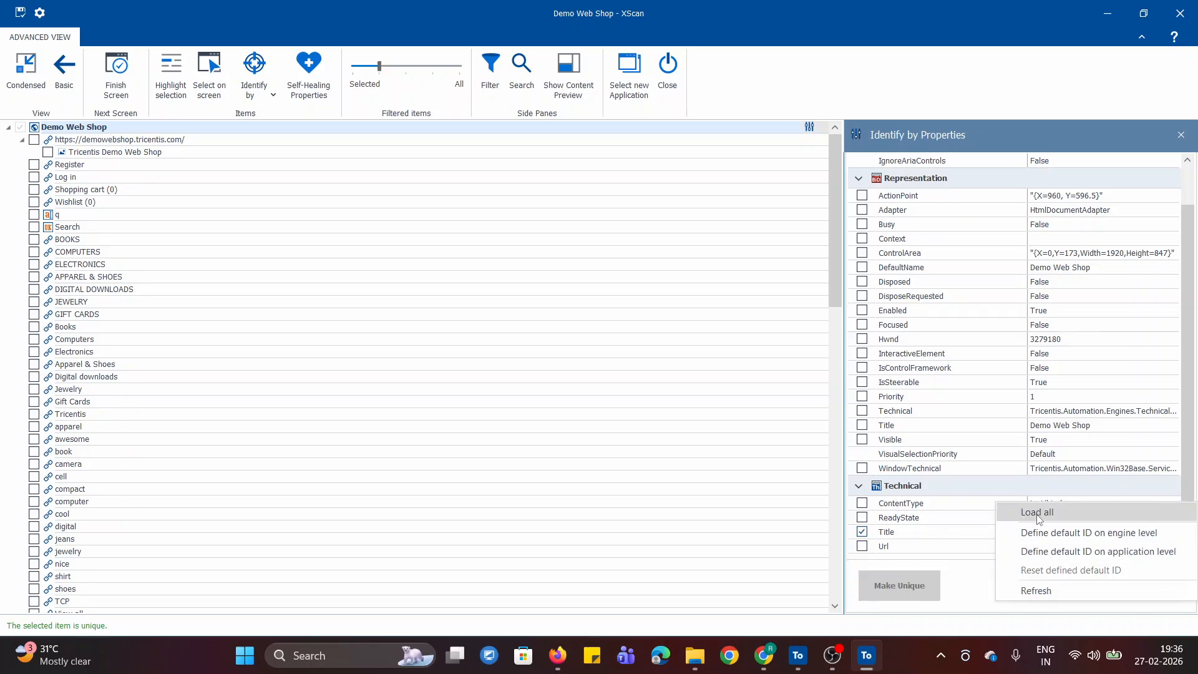
left_click(979, 583)
left_click(1173, 580)
left_click(971, 591)
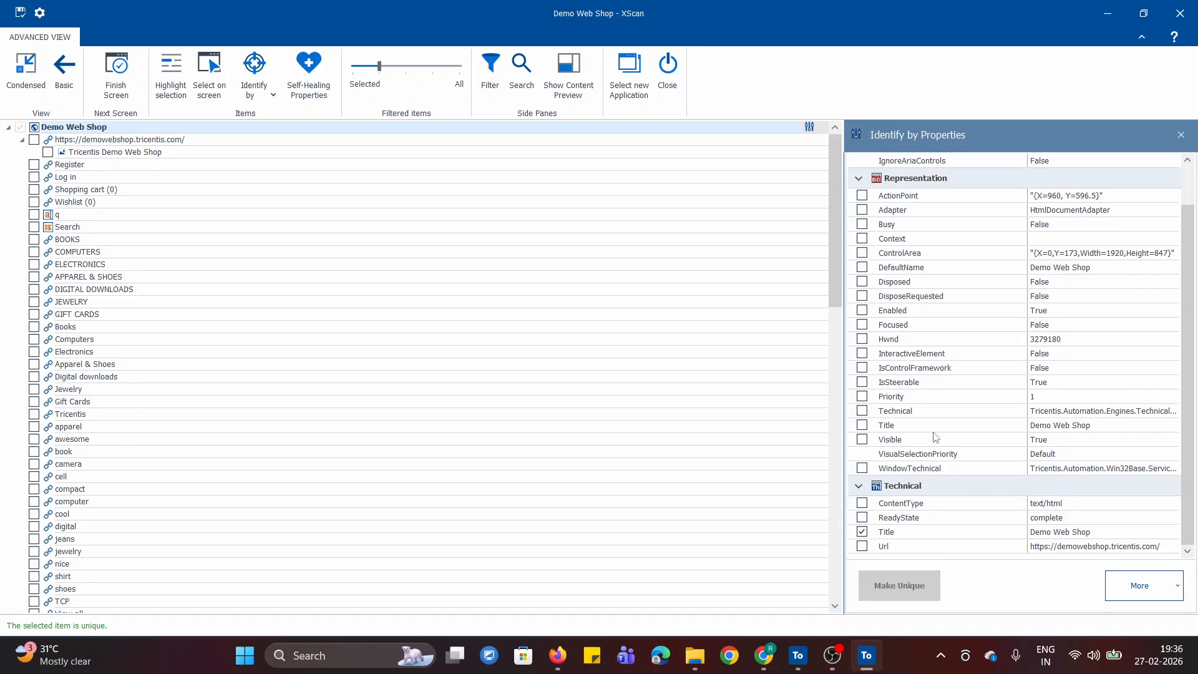
- Include the Register link in the module and filter the control list to selected items only
left_click_drag(845, 371, 901, 370)
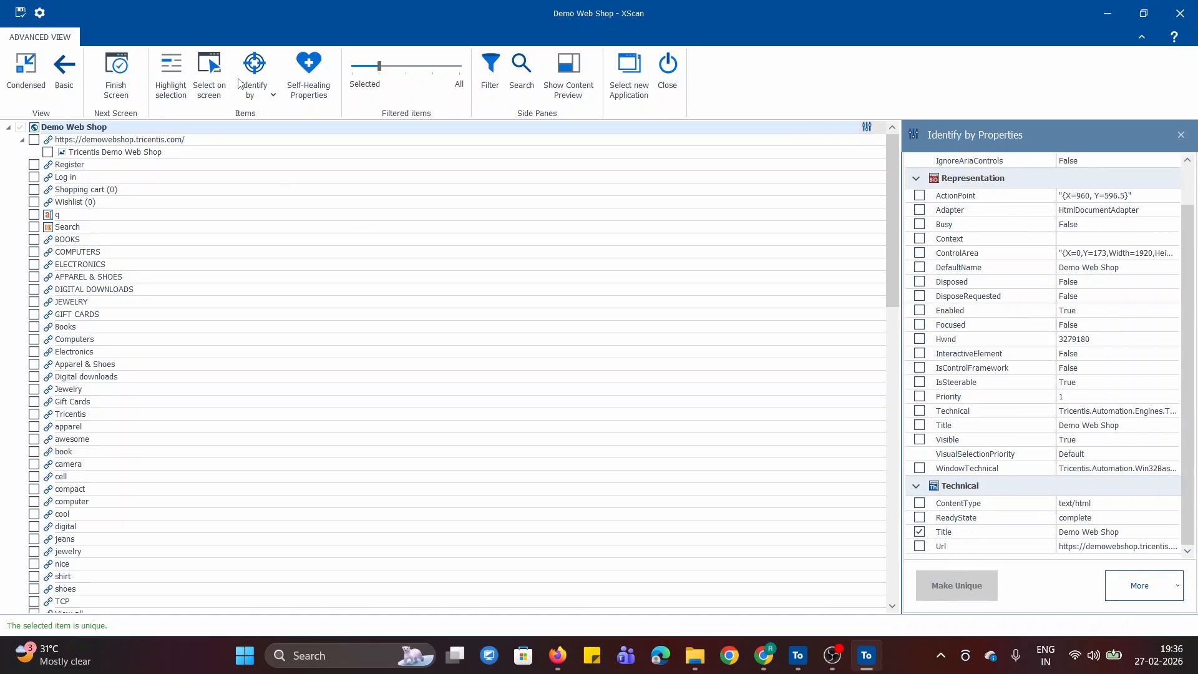
left_click(1136, 16)
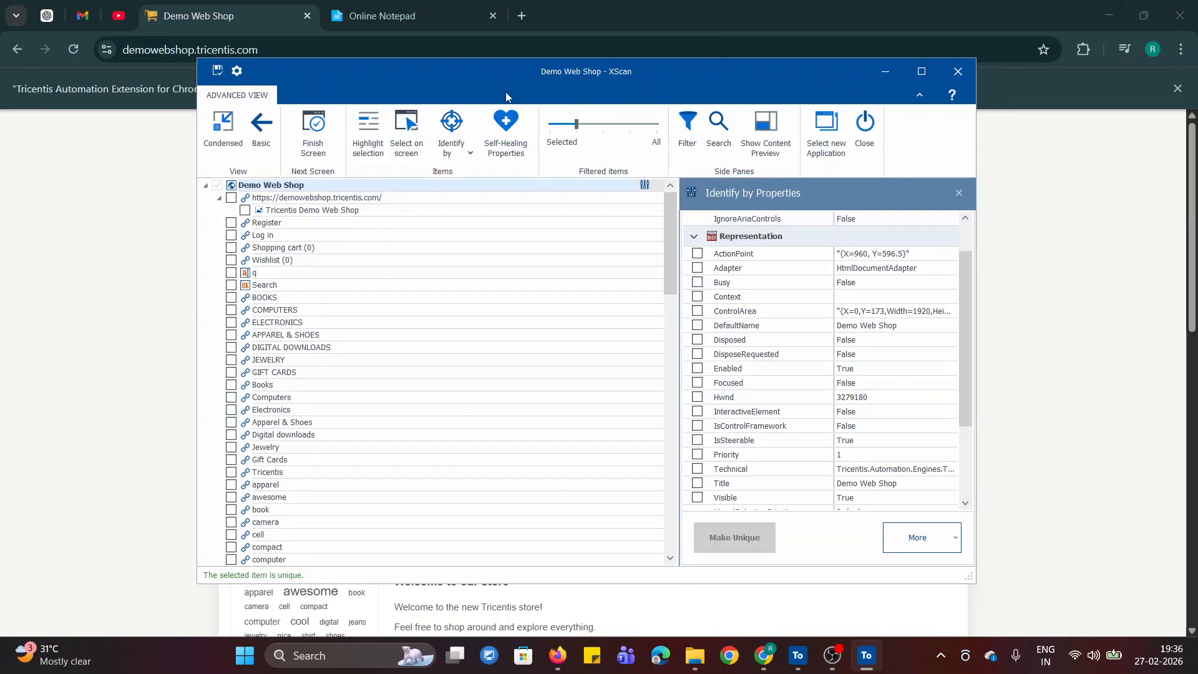
left_click_drag(430, 76, 624, 237)
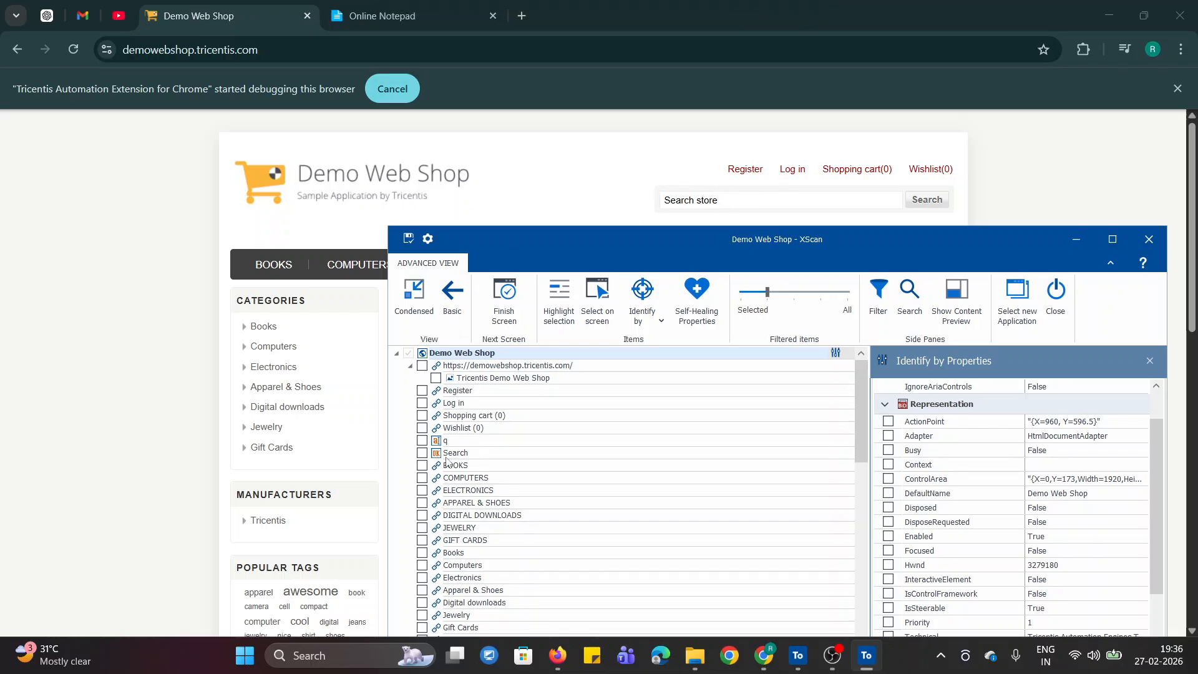
left_click(422, 390)
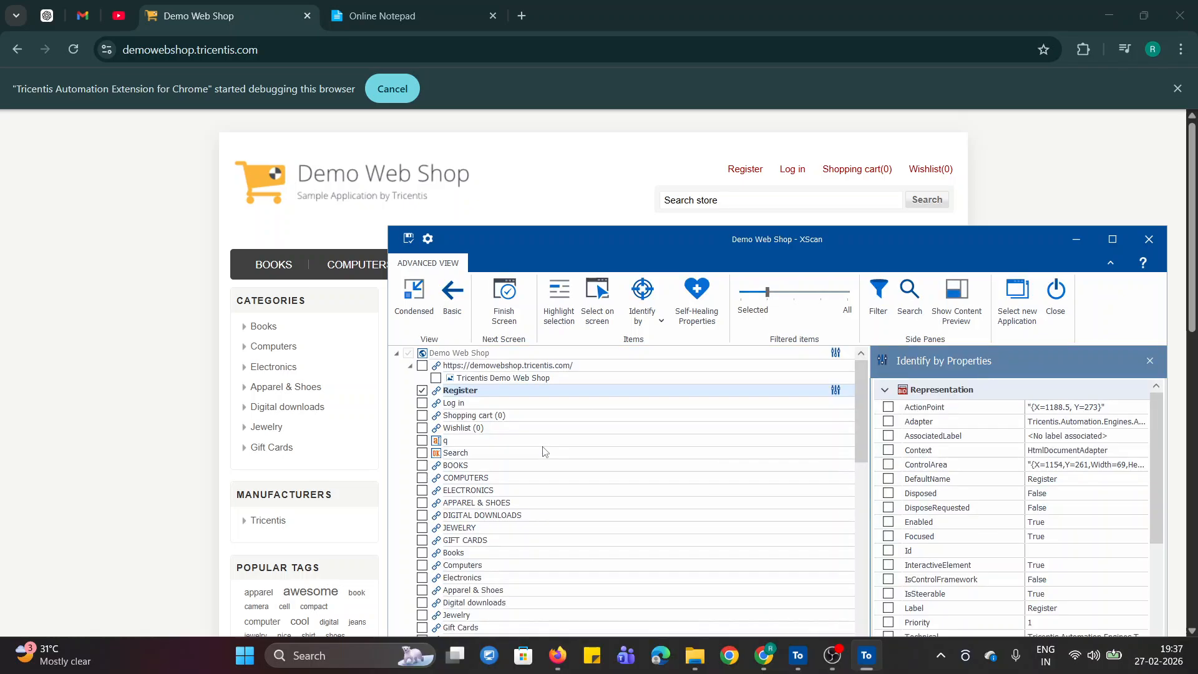
left_click(742, 298)
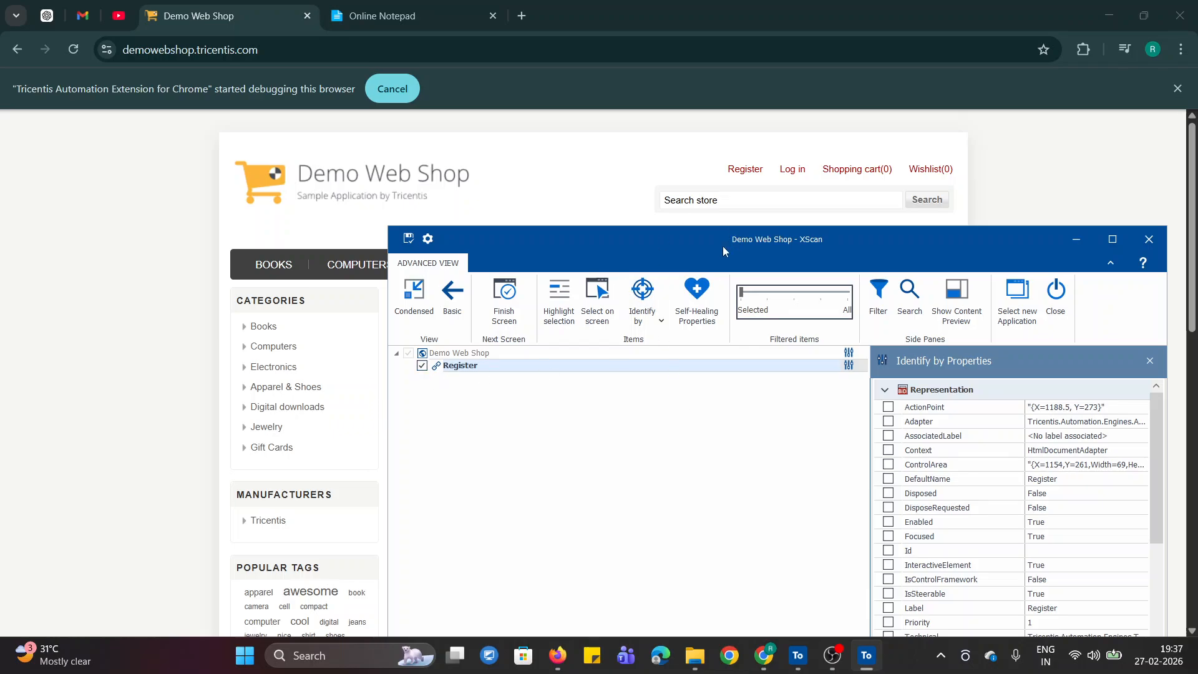
- Enlarge XScan and its properties pane and examine the Register link's representation and technical properties
left_click_drag(722, 246, 531, 78)
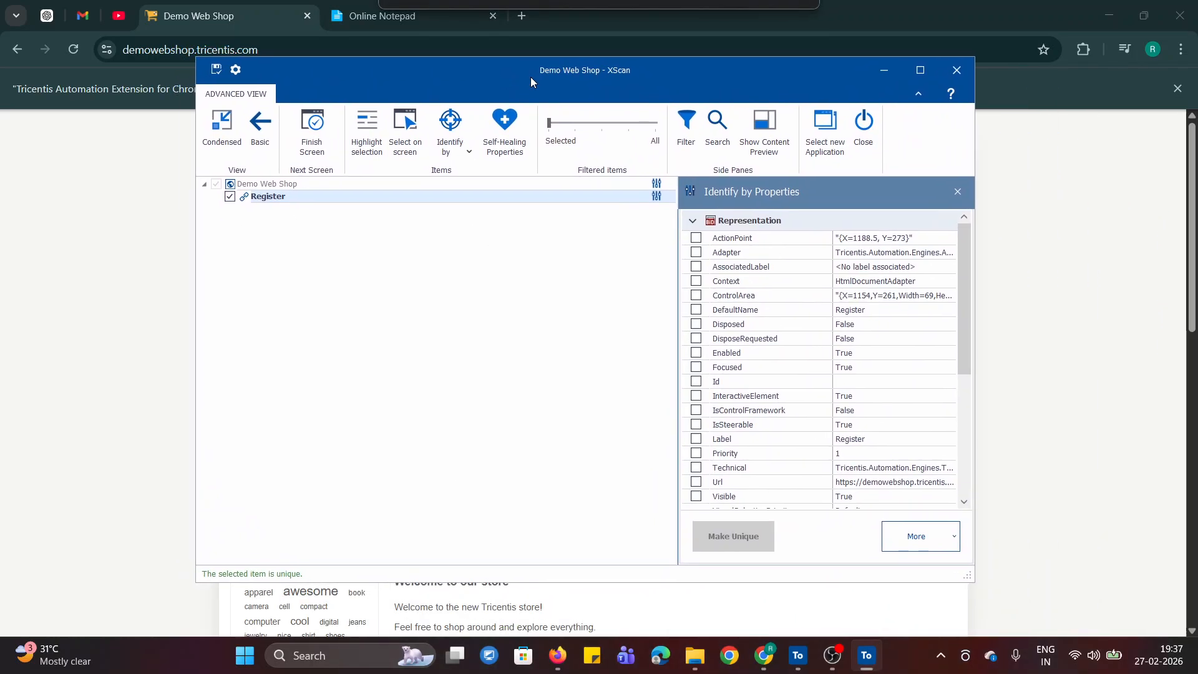
left_click(922, 72)
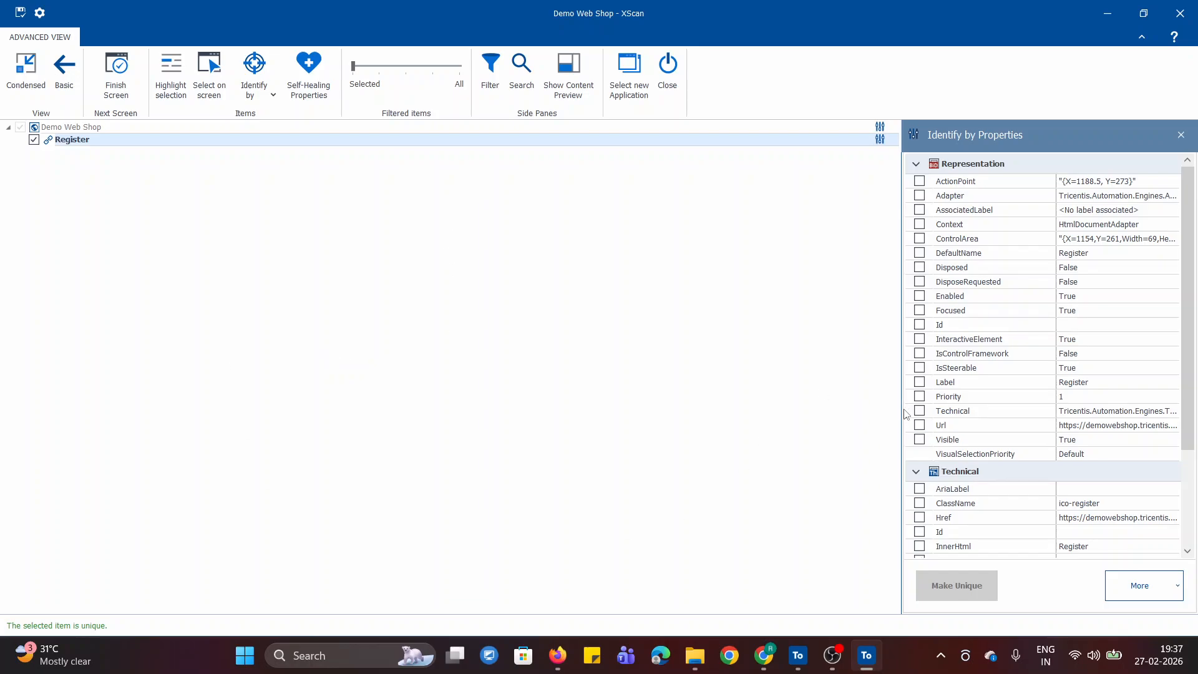
left_click_drag(901, 409, 737, 408)
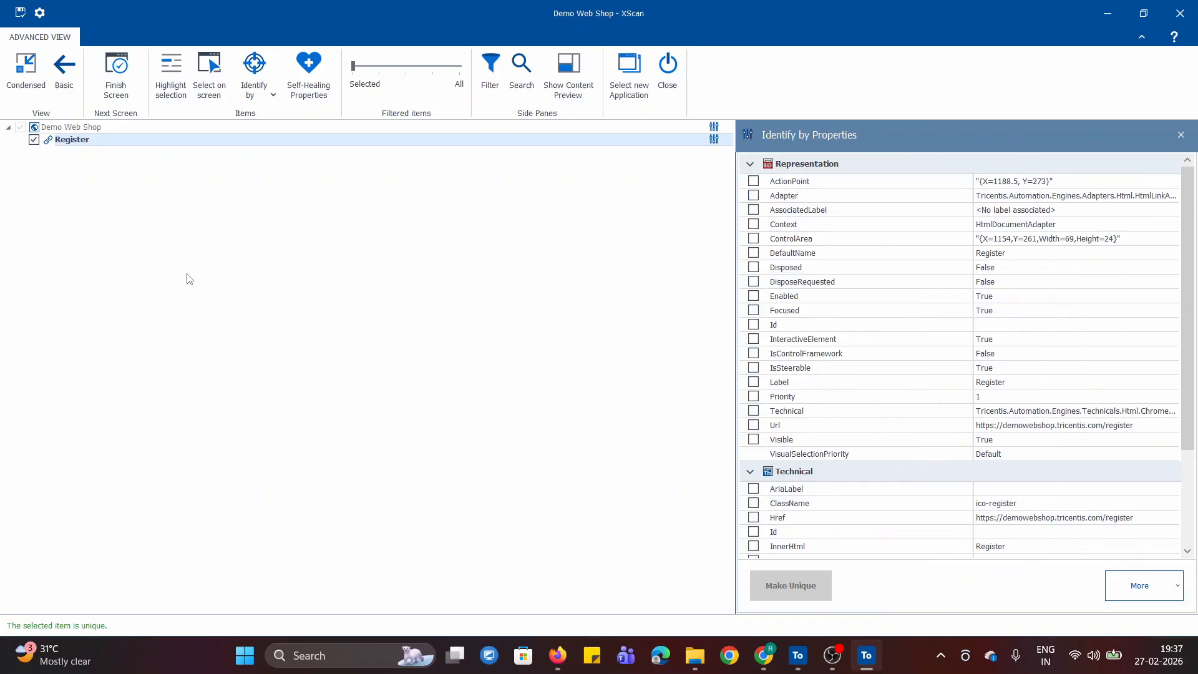
scroll(1021, 469, "down", 3)
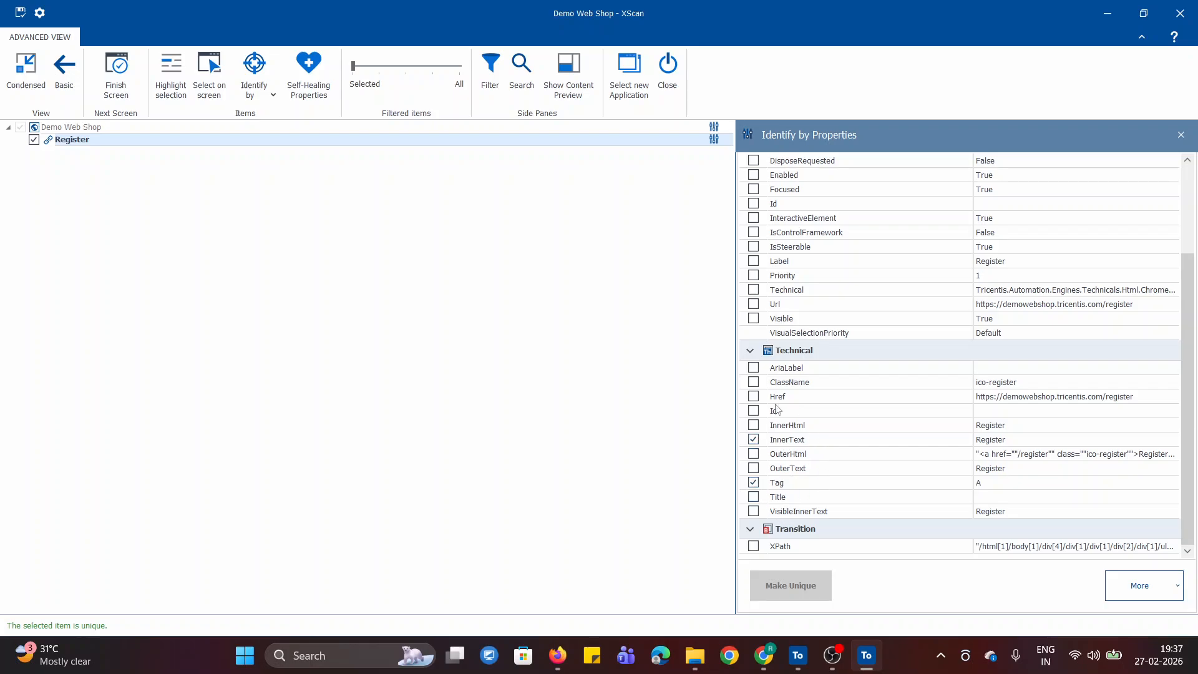
- Try identifying the Register link by ClassName instead of InnerText, and restore InnerText as the identifying property
left_click(753, 440)
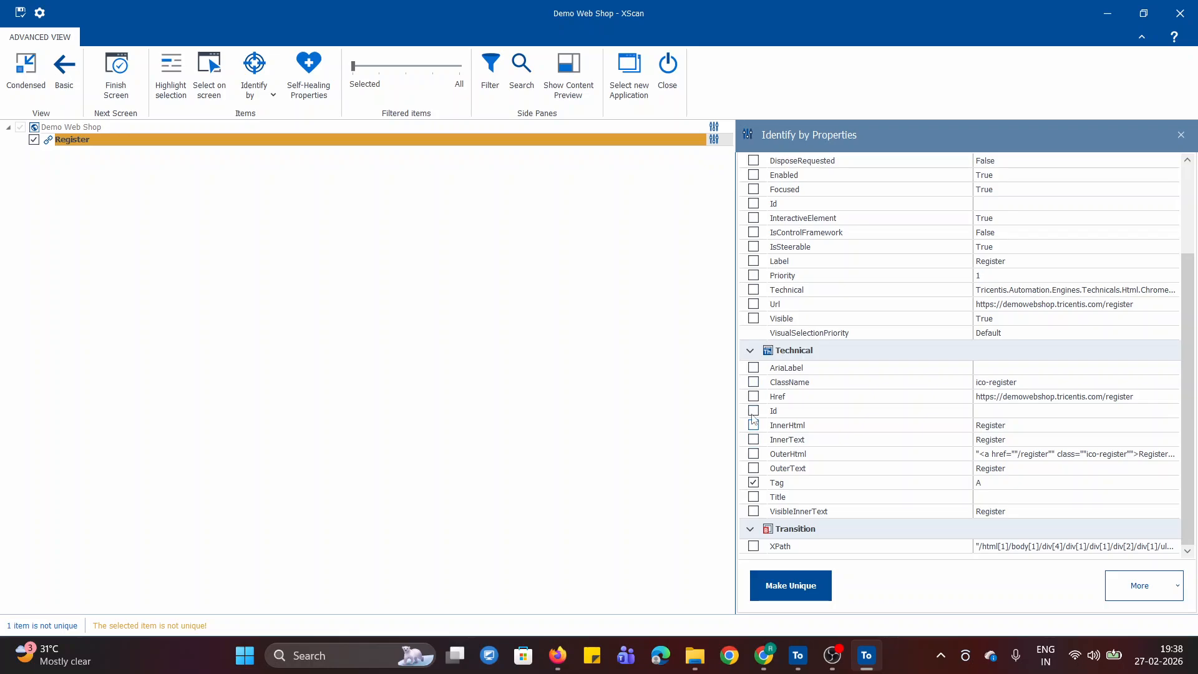
left_click(753, 382)
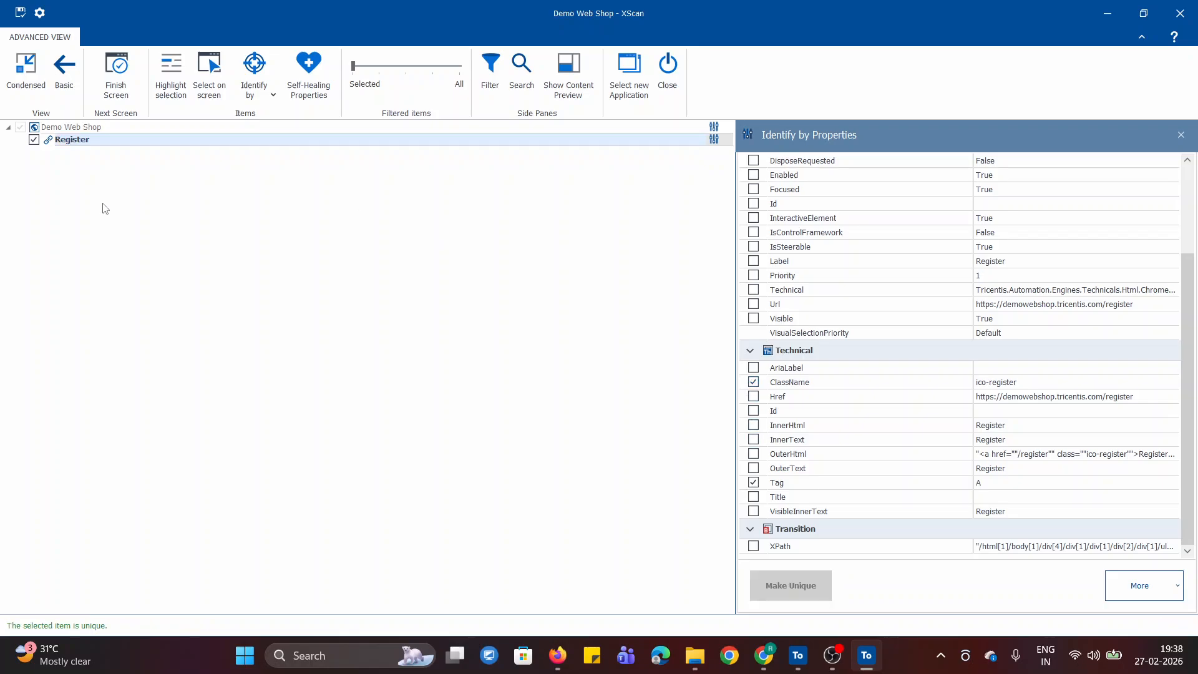
left_click(754, 440)
left_click(753, 382)
scroll(971, 459, "up", 3)
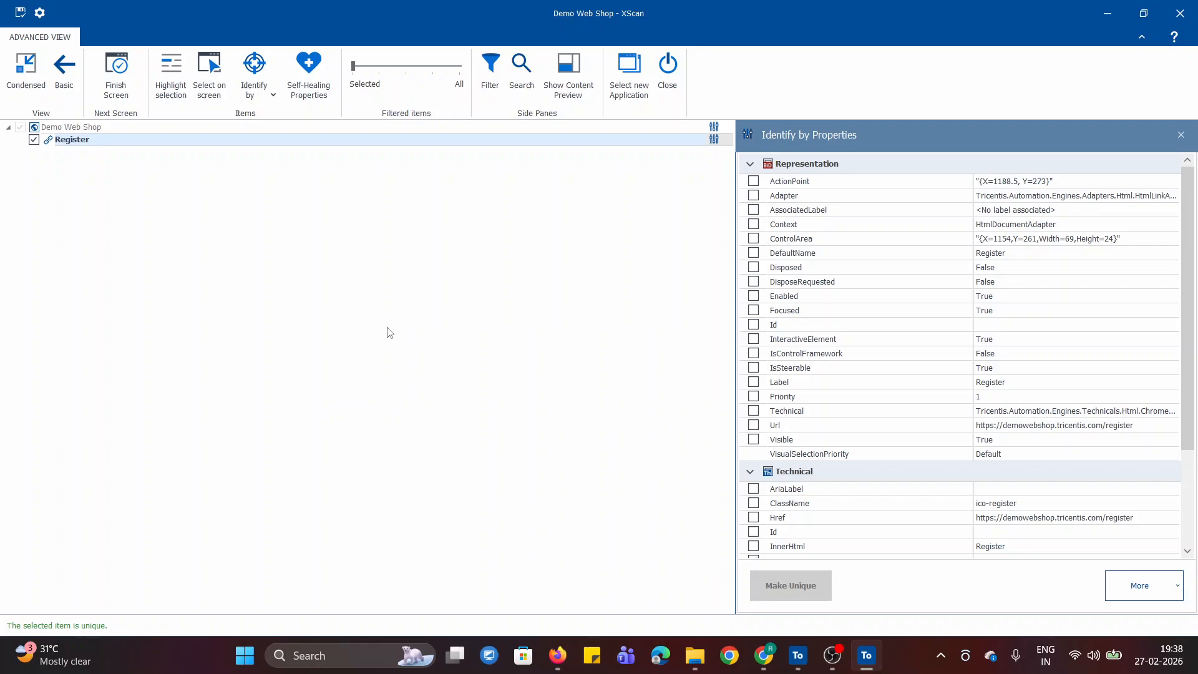
- Review the Register link's InnerText and Tag identification and save the scanned Demo Web Shop module
left_click_drag(736, 365, 787, 365)
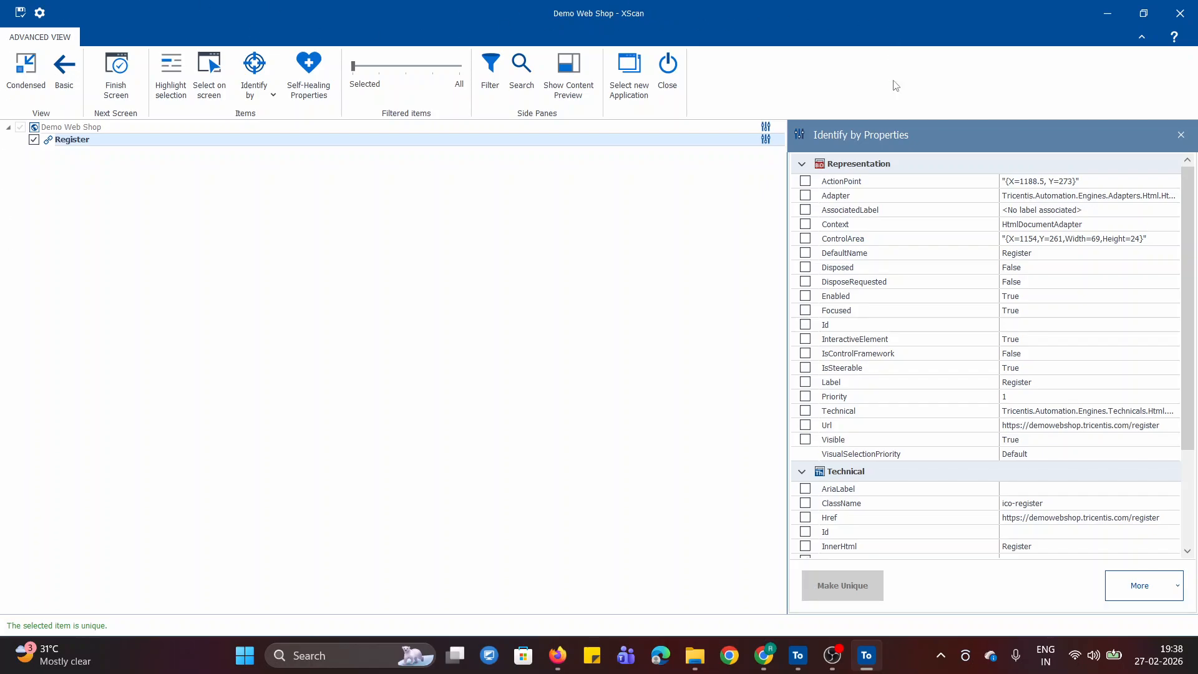
scroll(913, 366, "down", 3)
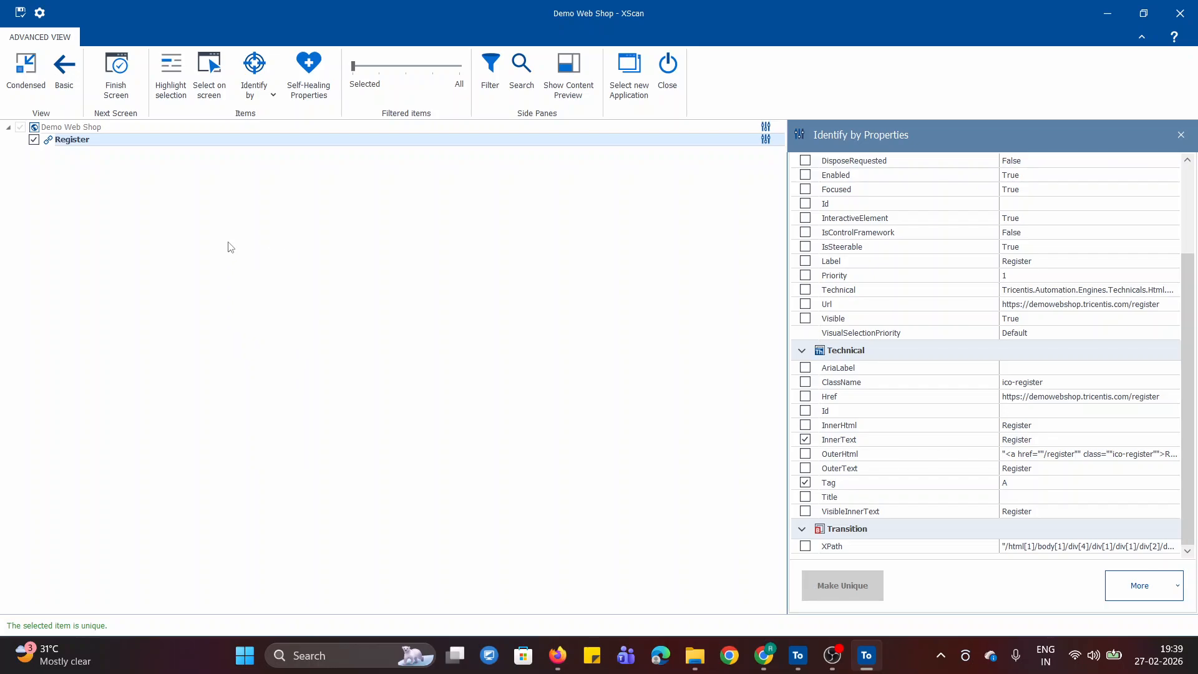
left_click(19, 14)
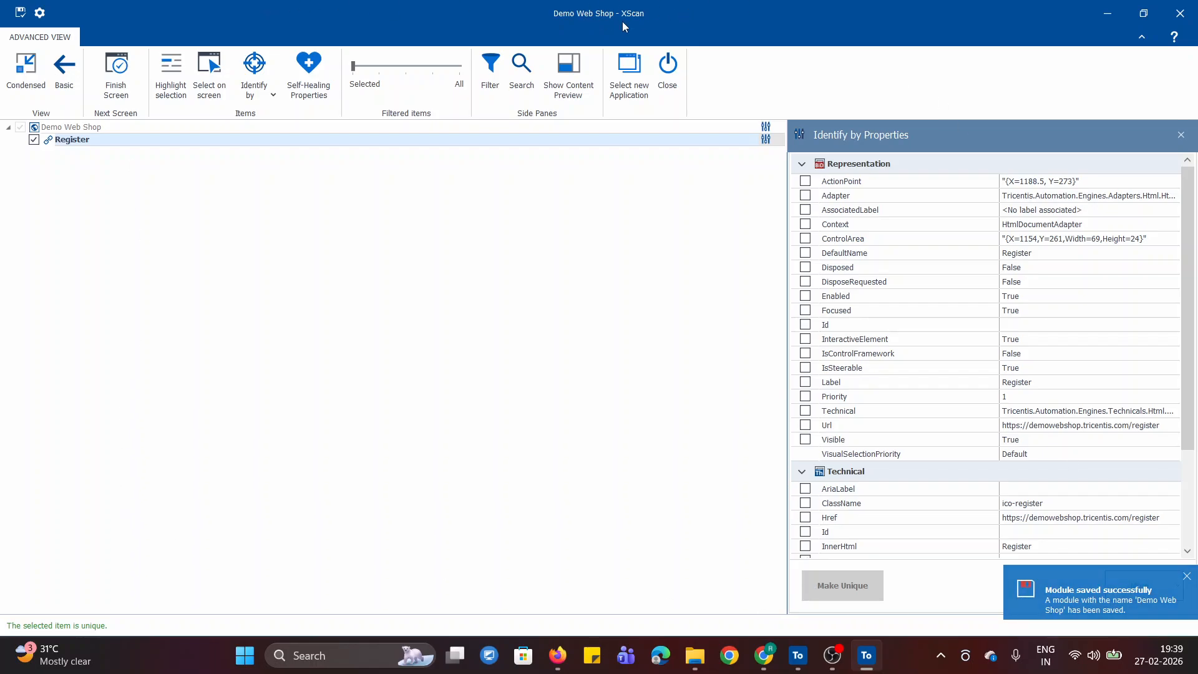
- Close XScan and open the saved Demo Web Shop module from the MODULE DEMO folder in Tosca Commander
left_click(667, 69)
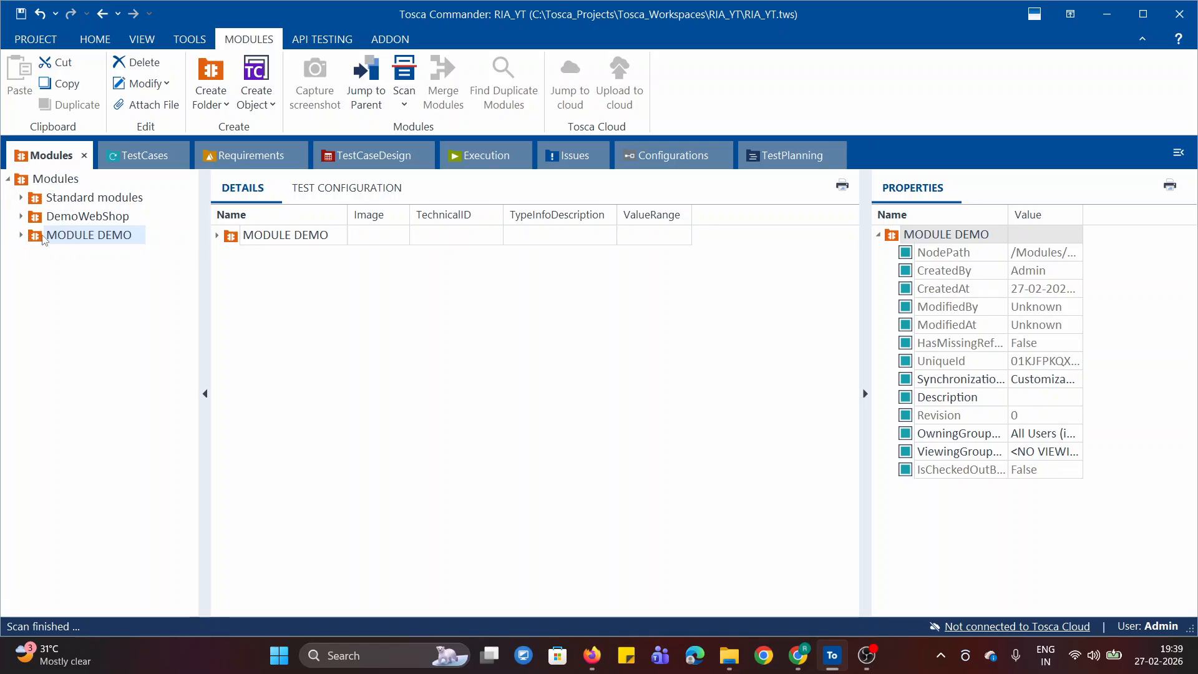
left_click(21, 234)
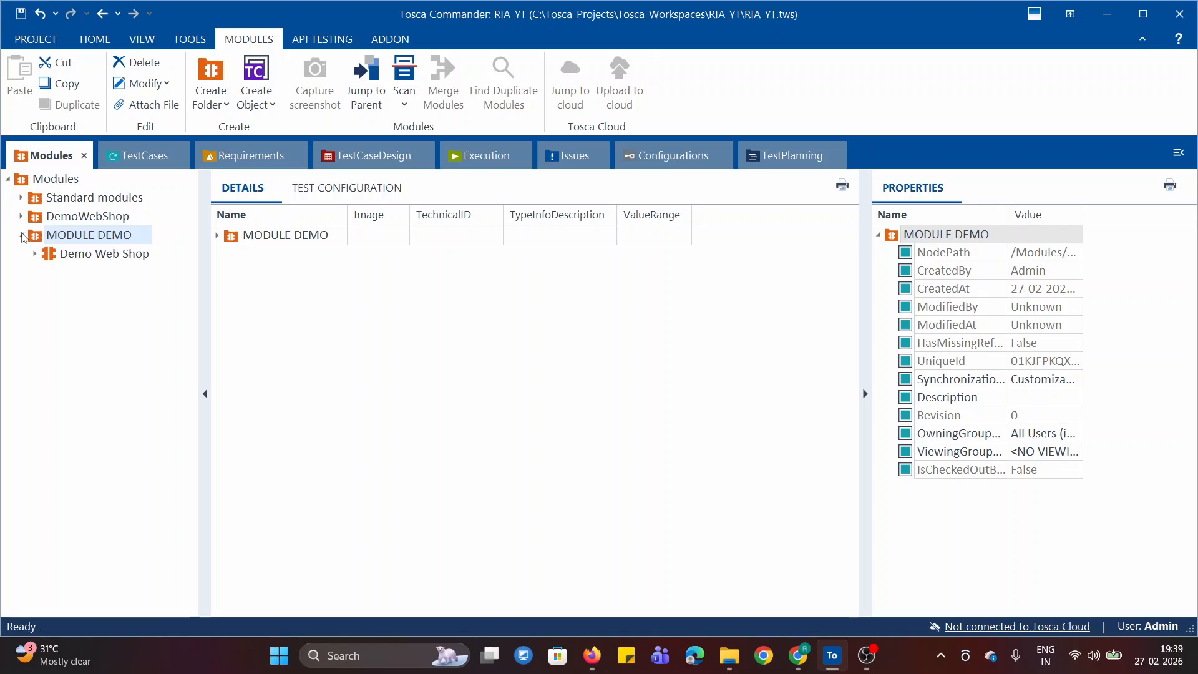
left_click(68, 254)
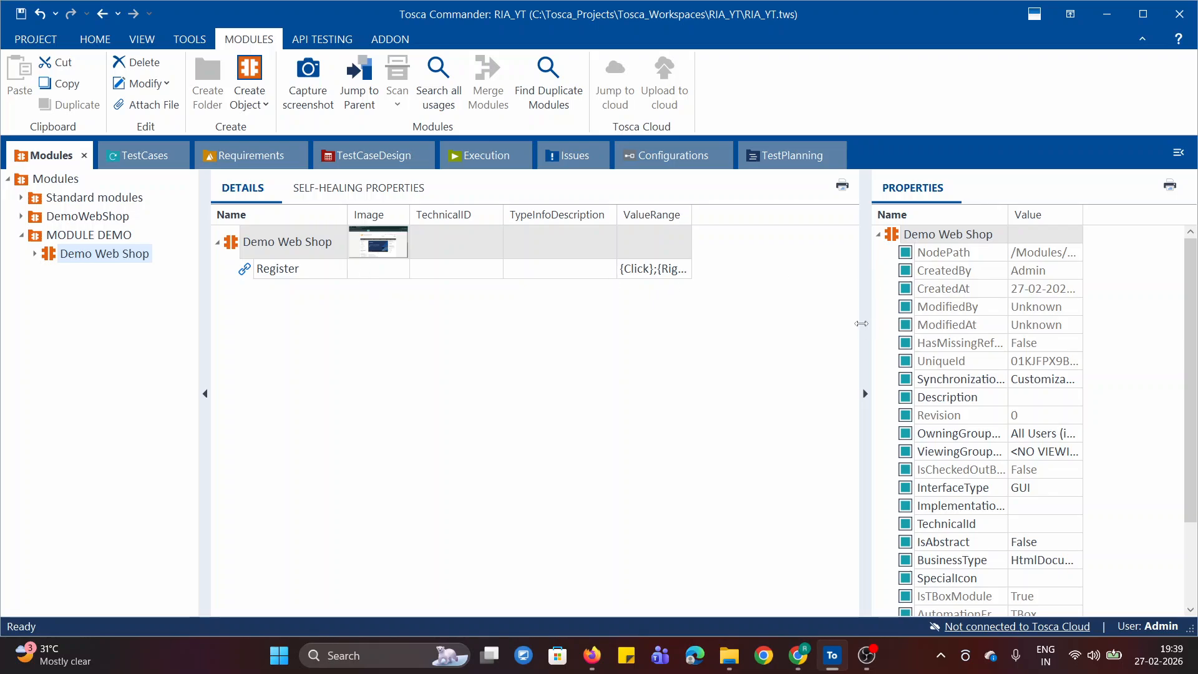
- Widen the properties pane, and review the TestCases section and the Demo Web Shop module in the MODULE DEMO folder
left_click_drag(866, 323, 792, 322)
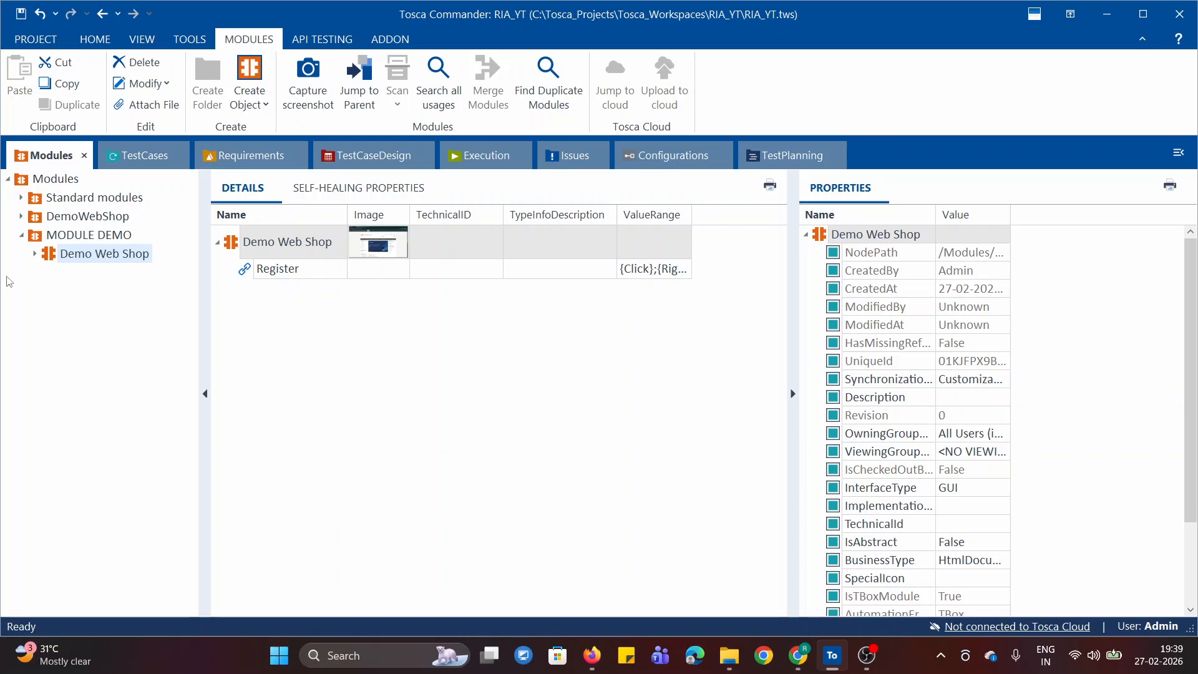
left_click(145, 156)
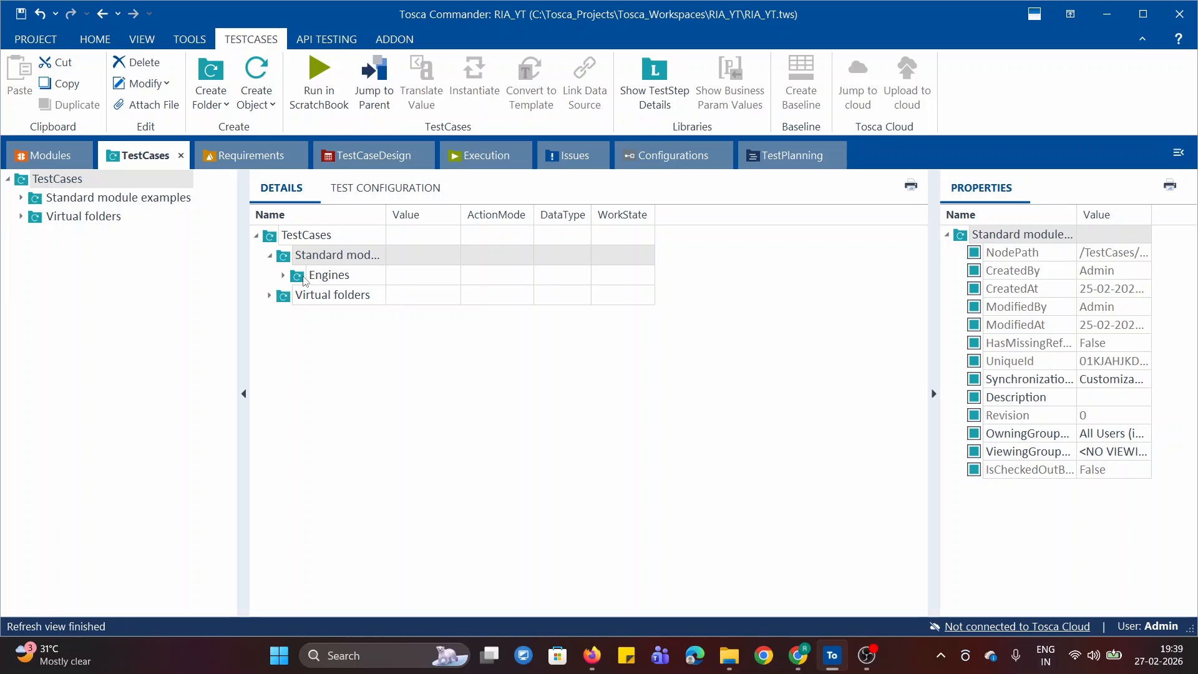
left_click(306, 277)
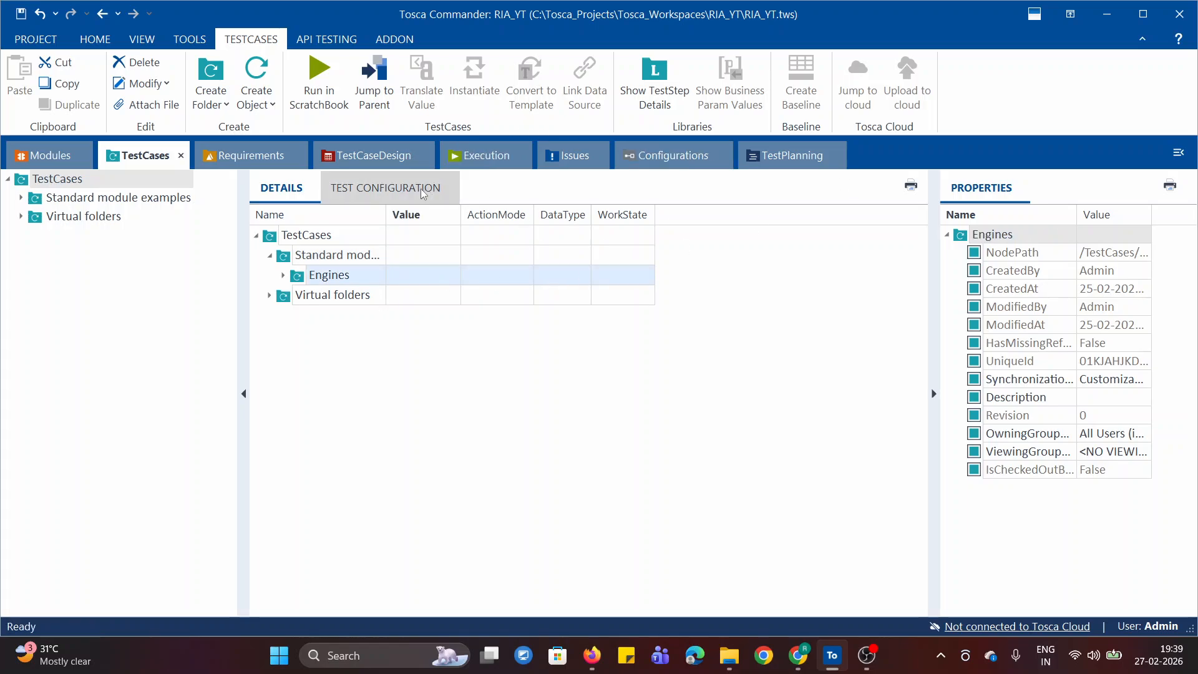
left_click(39, 157)
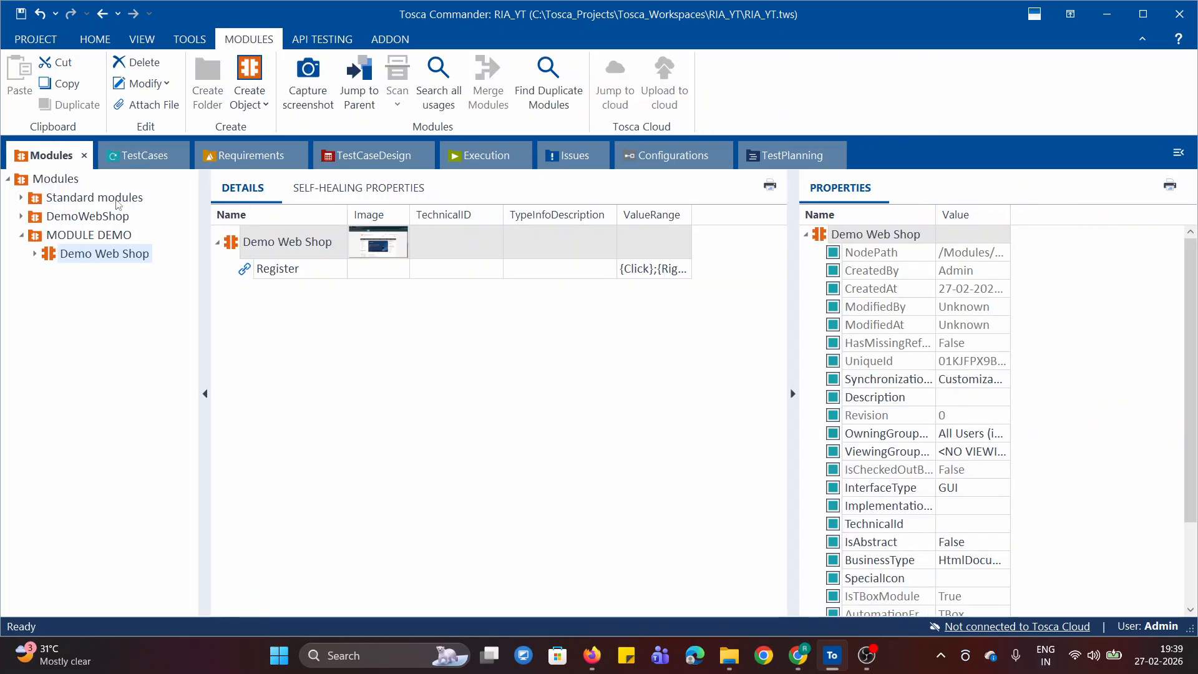
left_click(22, 236)
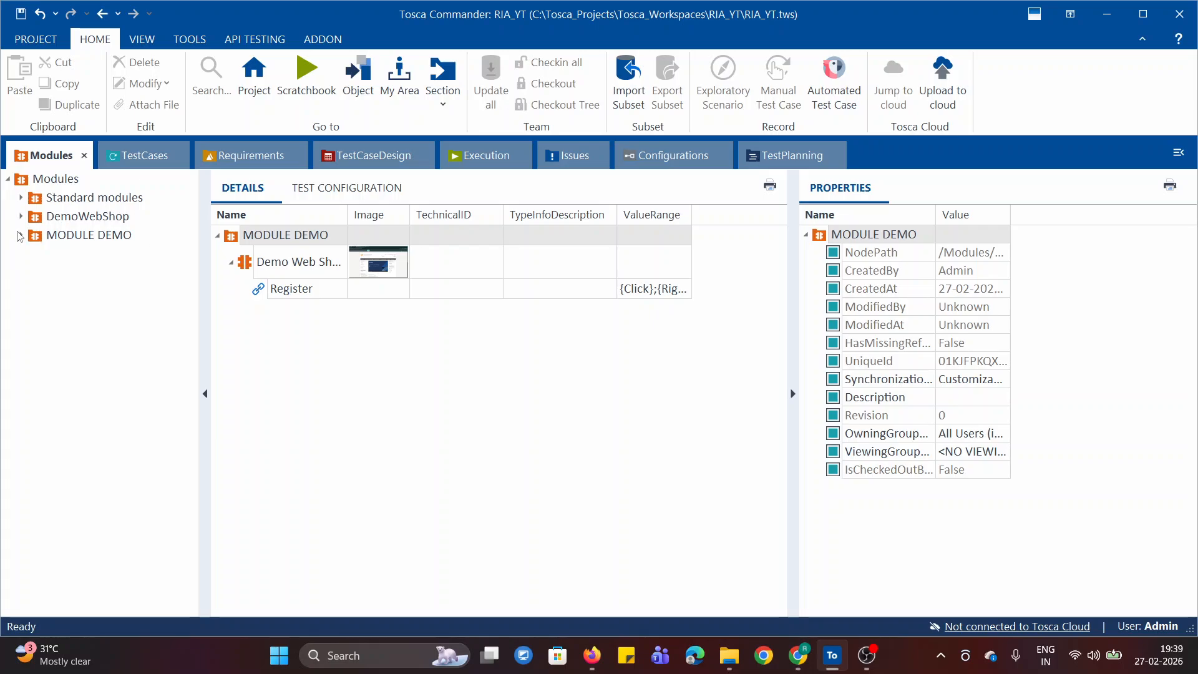
left_click(21, 236)
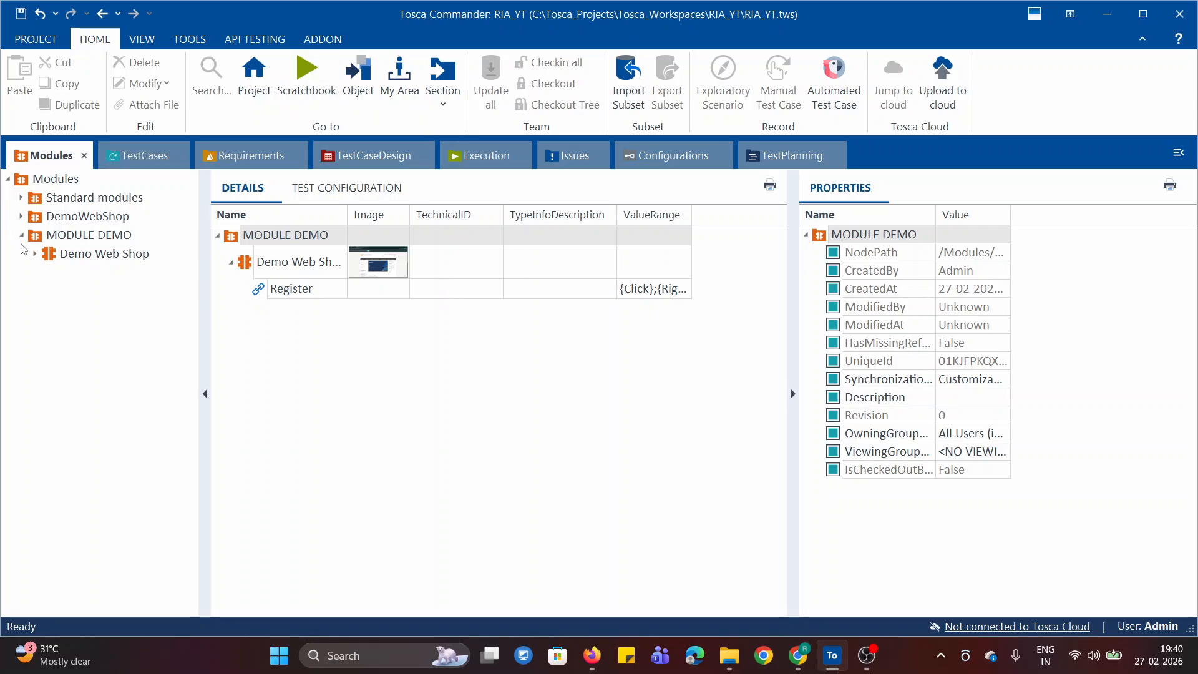
left_click(59, 235)
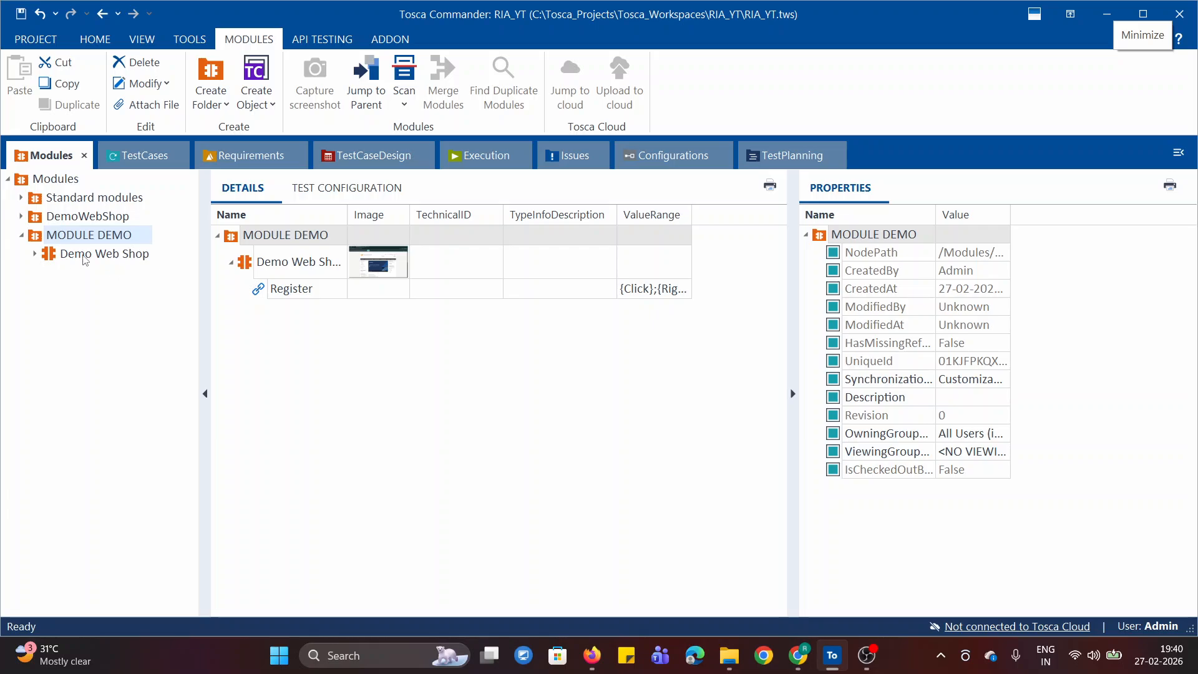
key("Down")
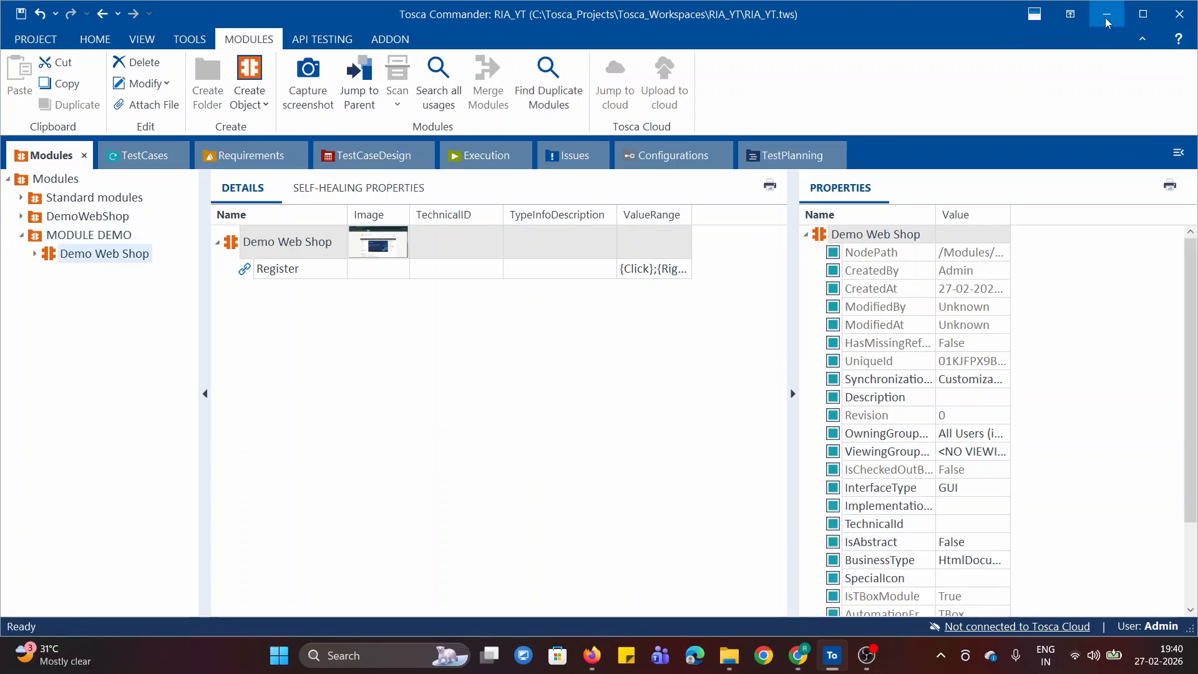
- Switch to the Demo Web Shop in Chrome and open its Register page down to the registration form
left_click(1106, 15)
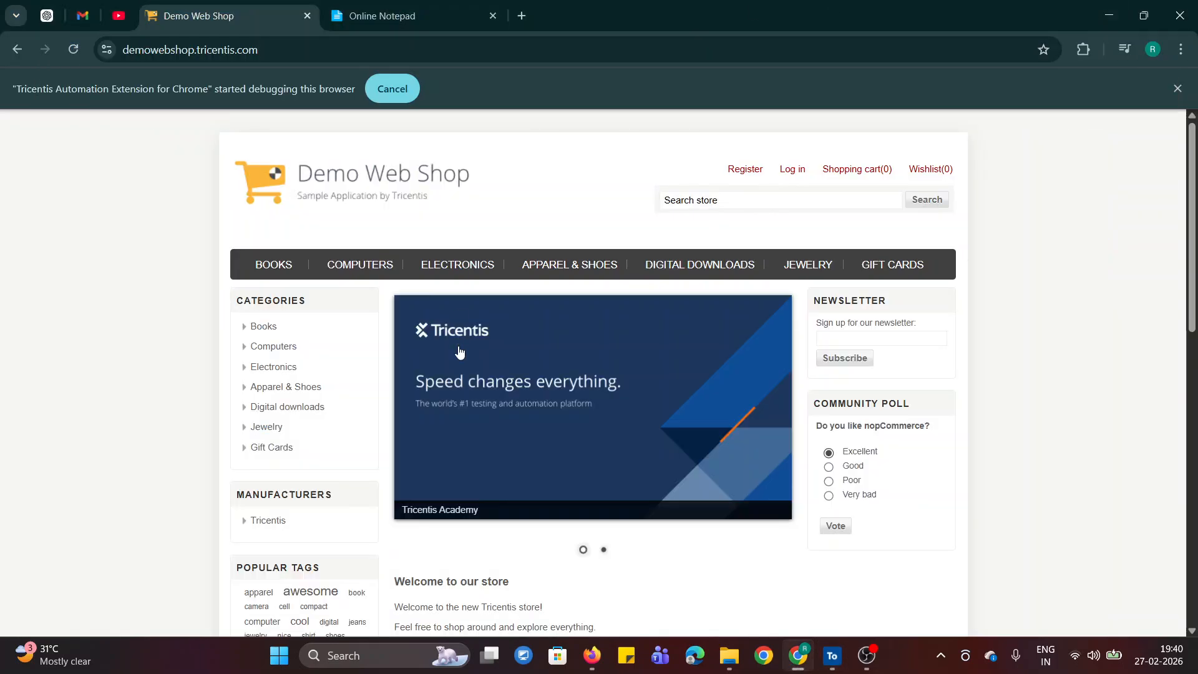
left_click(755, 177)
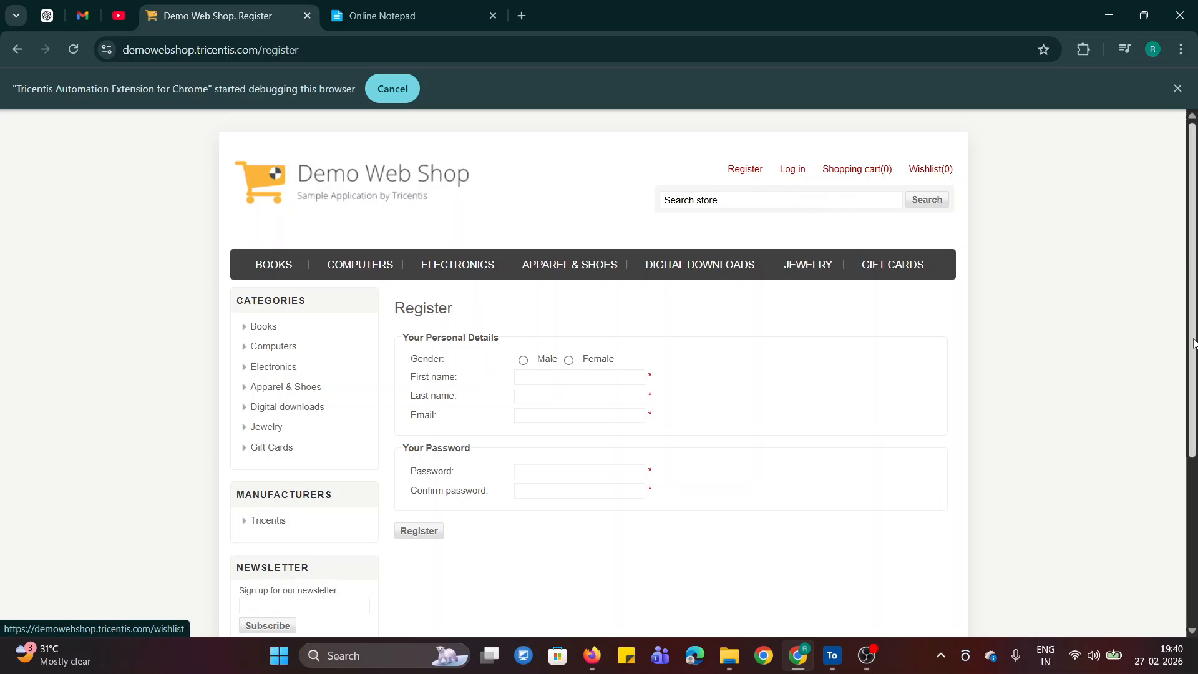
scroll(474, 297, "down", 1)
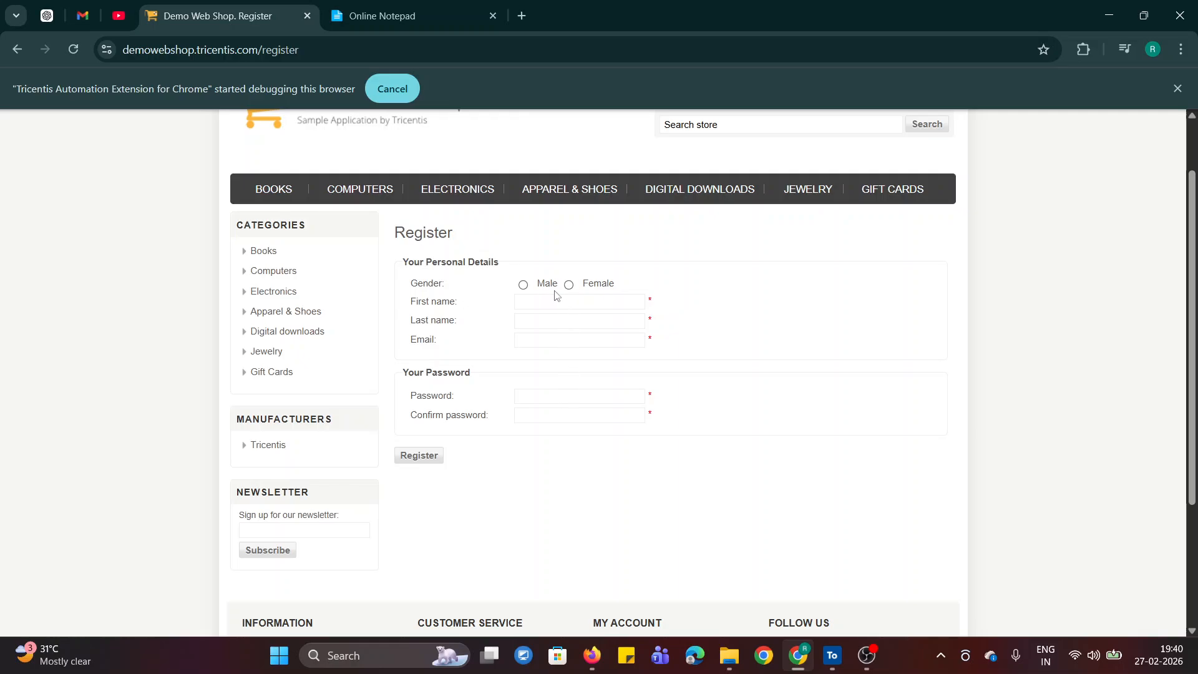
- Return to Tosca Commander and start an application scan of the Demo Web Shop Register page from the MODULE DEMO folder
left_click(833, 655)
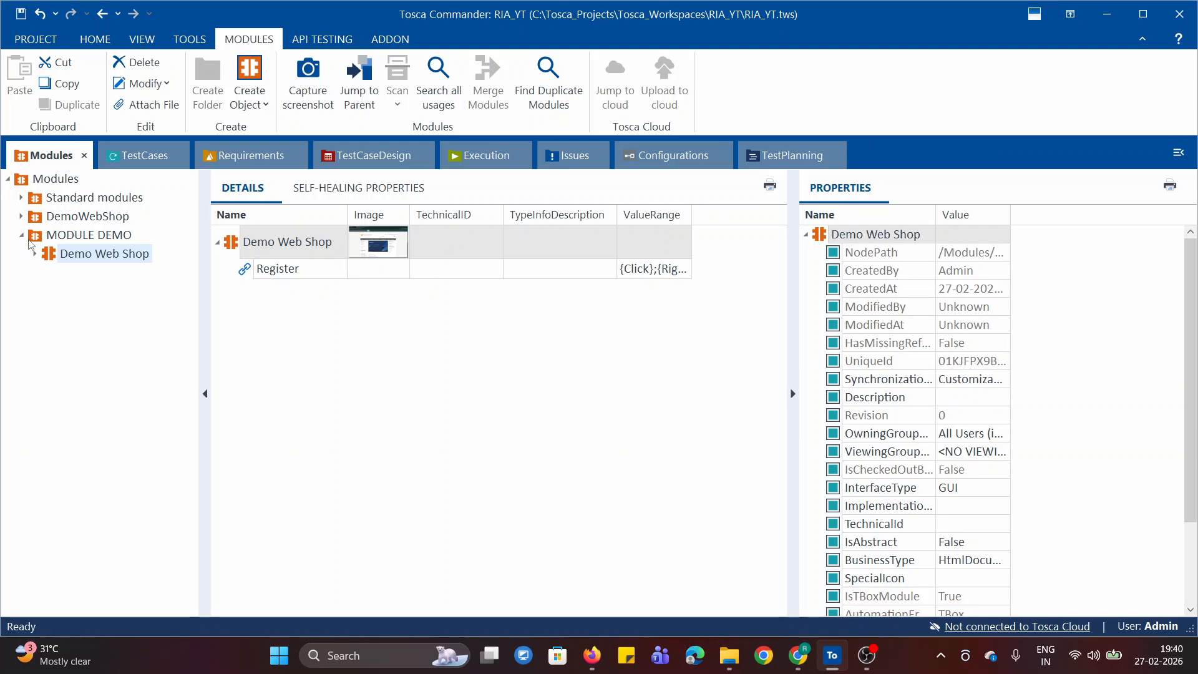
left_click(29, 240)
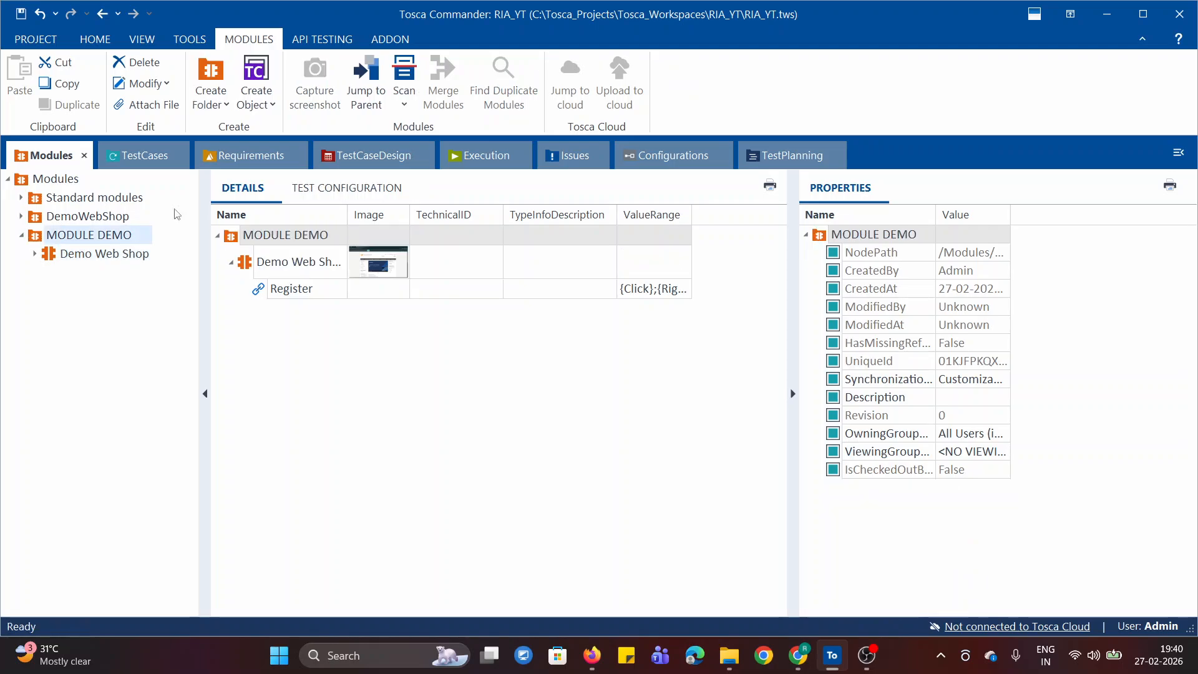
left_click(415, 112)
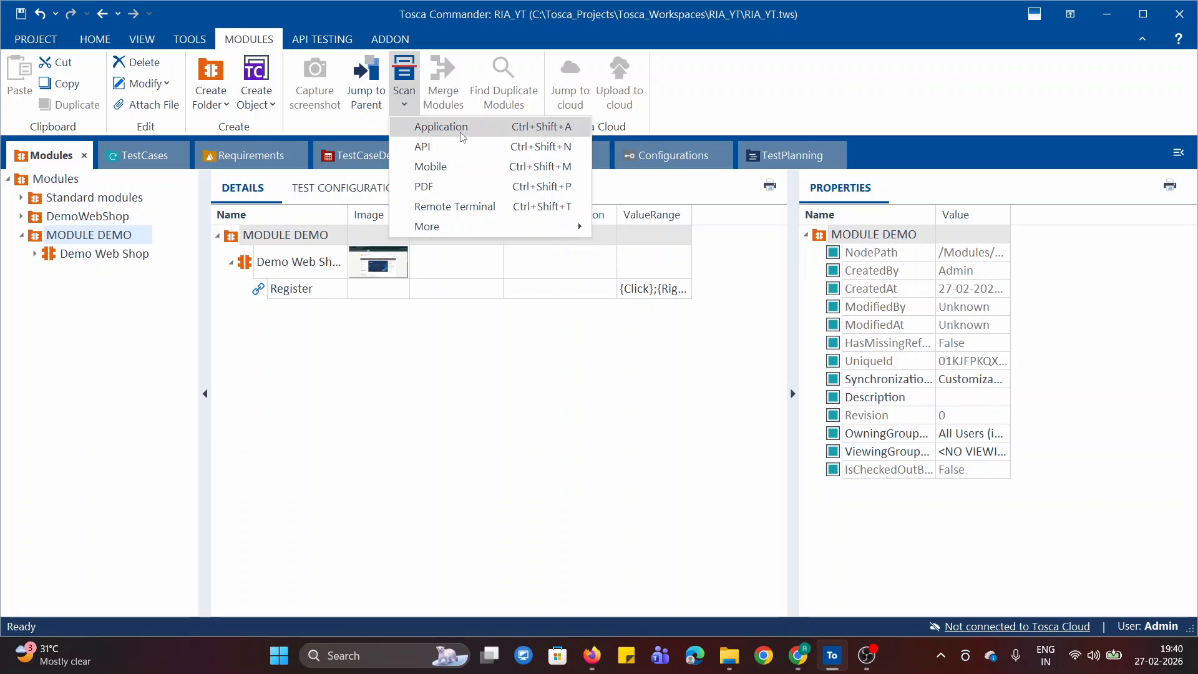
left_click(484, 131)
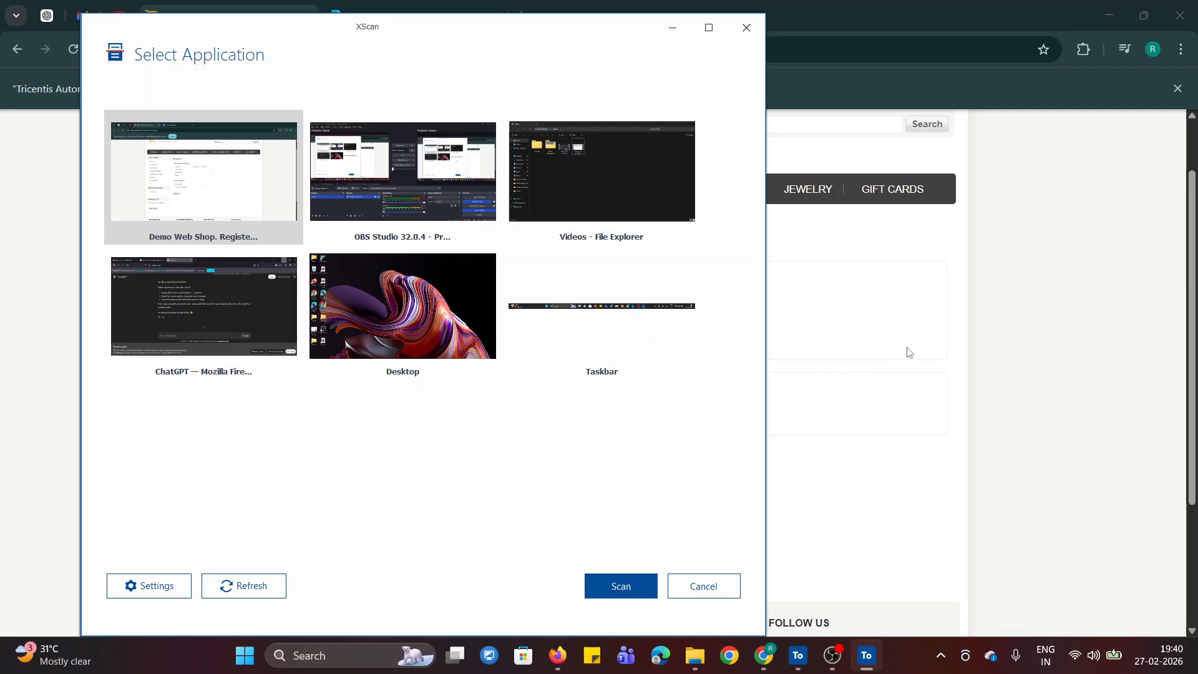
left_click_drag(298, 37, 780, 79)
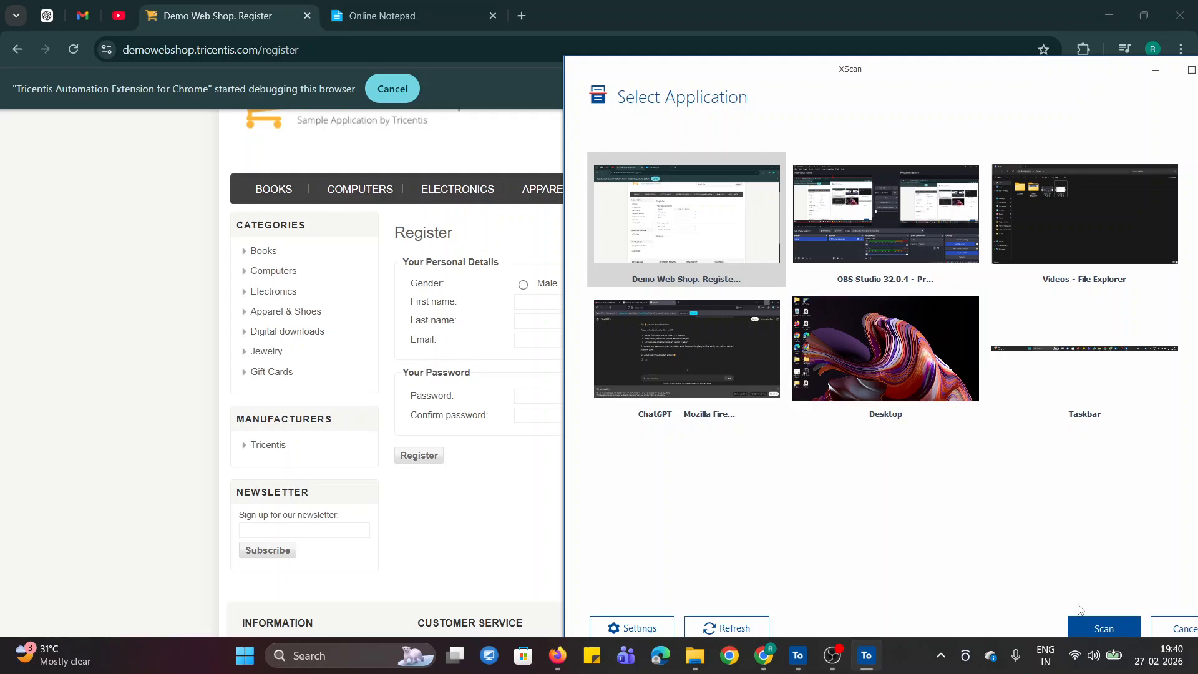
left_click(1096, 630)
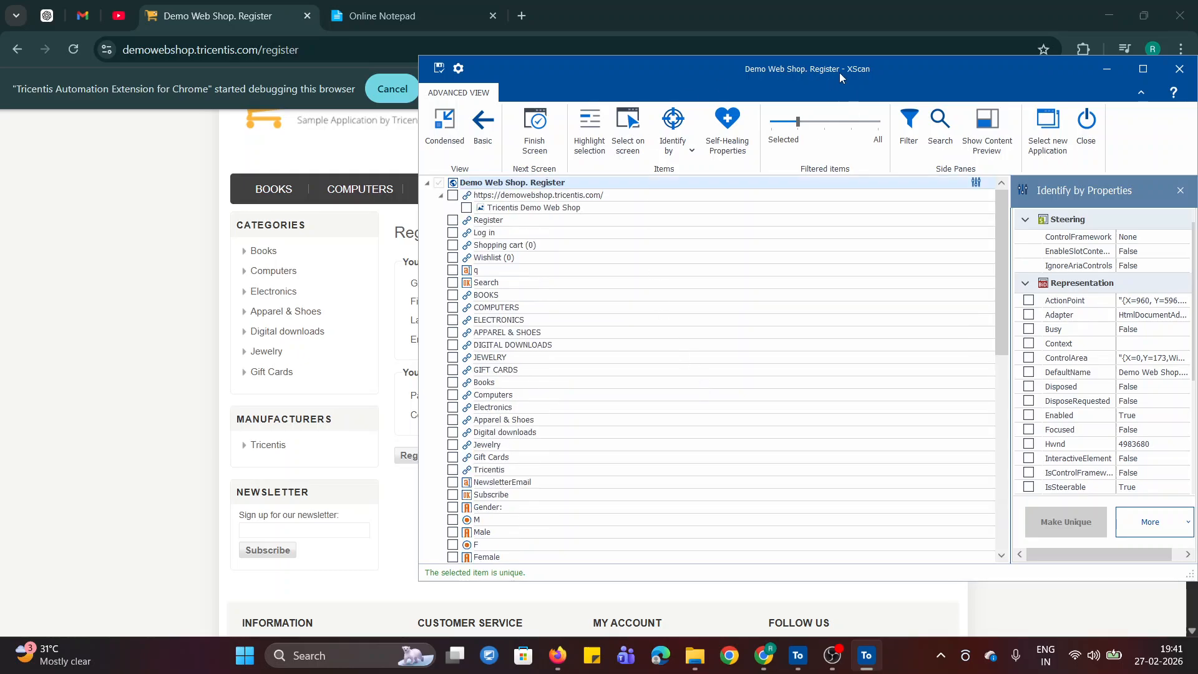
- Place XScan beside the form and select the Female radio button and the First name, Last name, Email and Password fields on screen
left_click_drag(840, 73, 1081, 118)
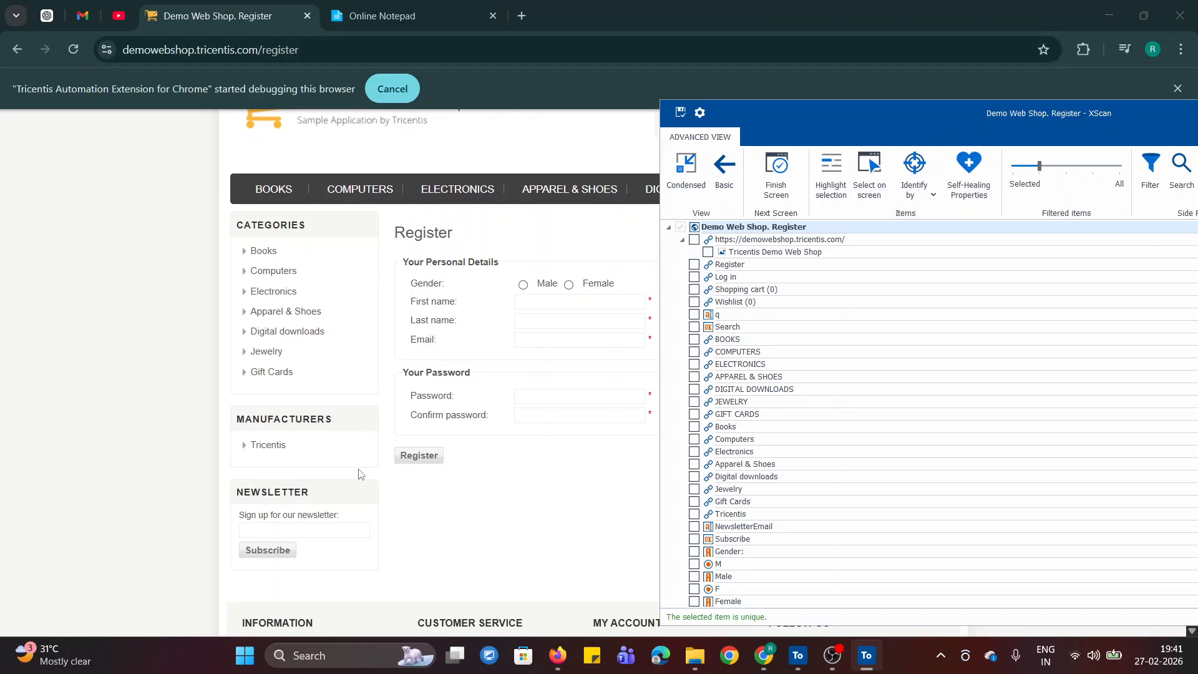
scroll(851, 444, "down", 10)
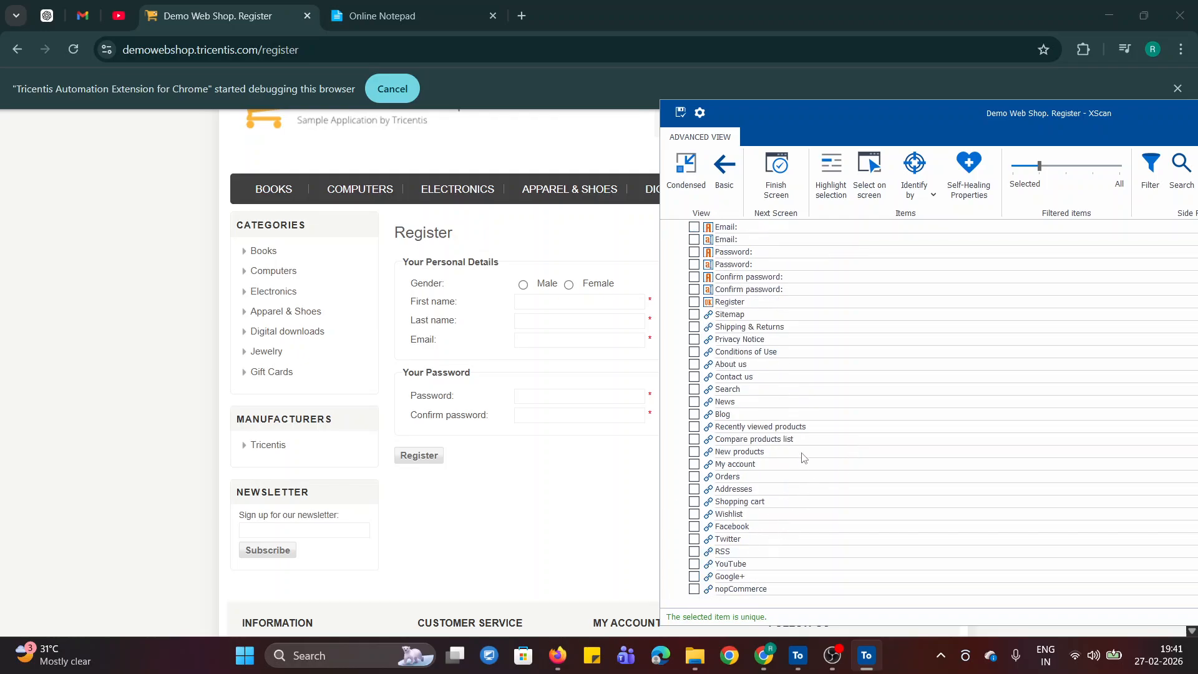
scroll(802, 458, "up", 10)
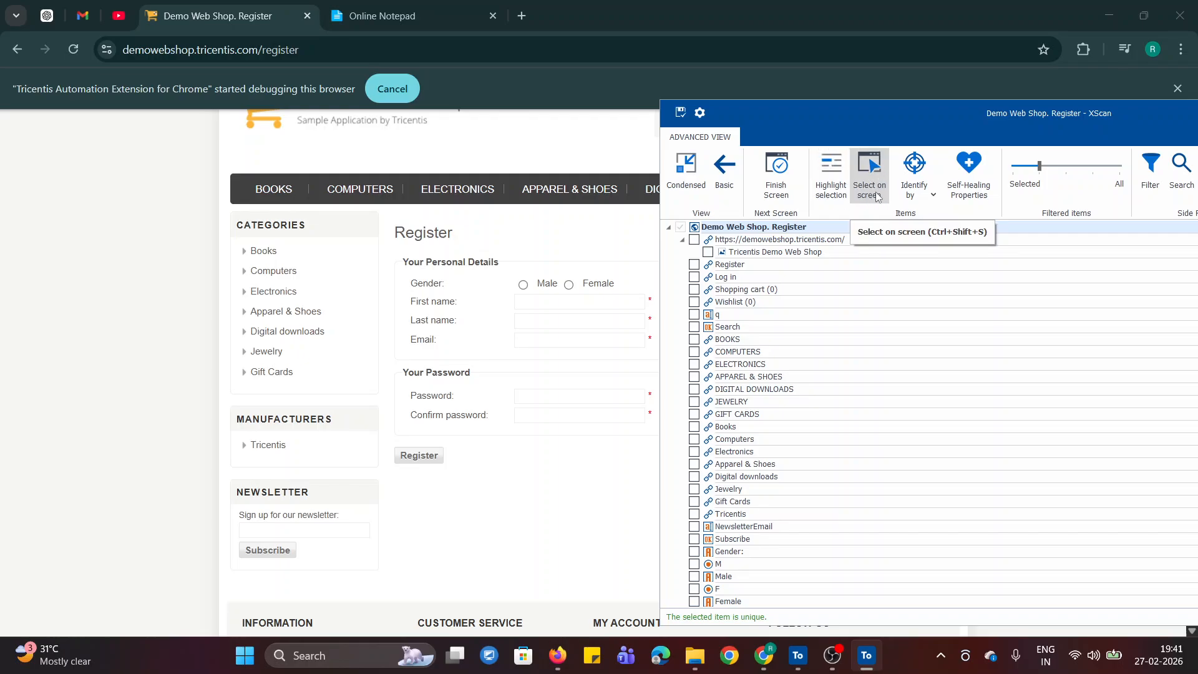
left_click_drag(846, 114, 898, 140)
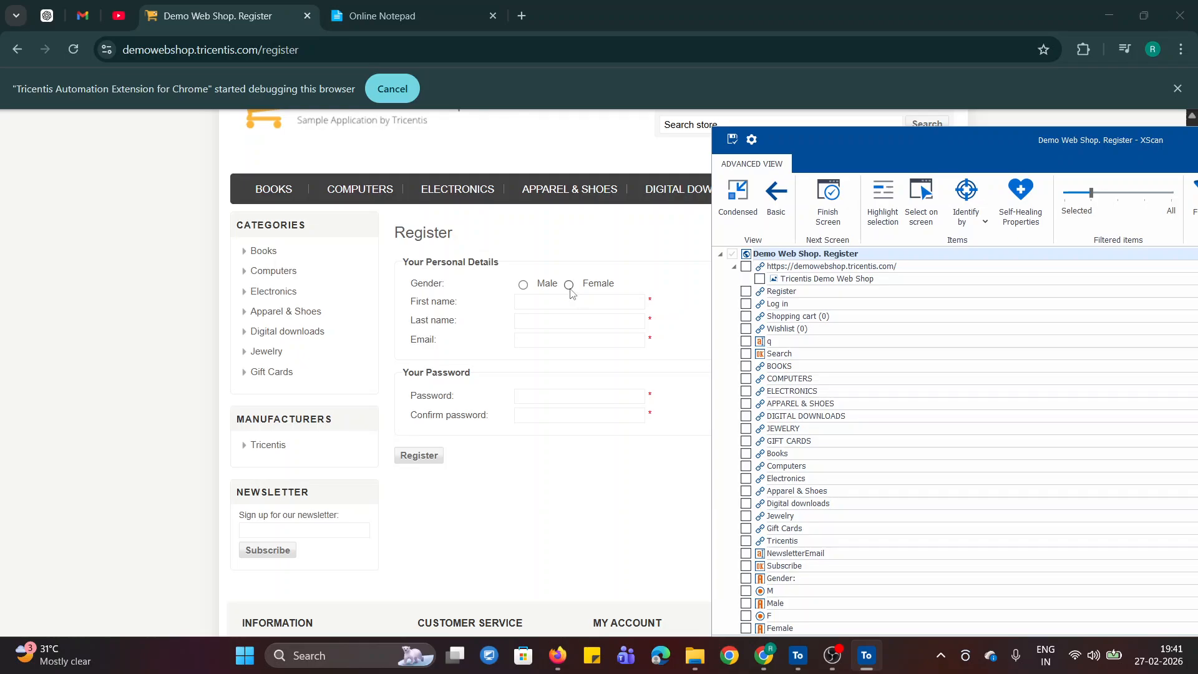
left_click(923, 197)
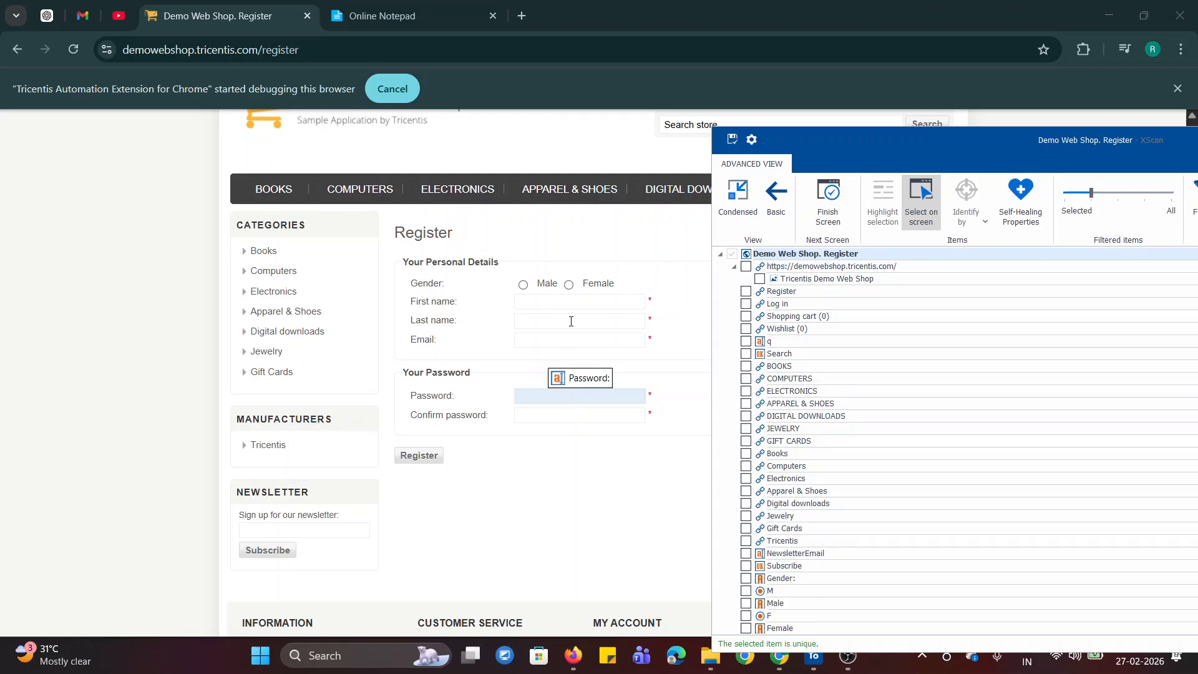
left_click(572, 291)
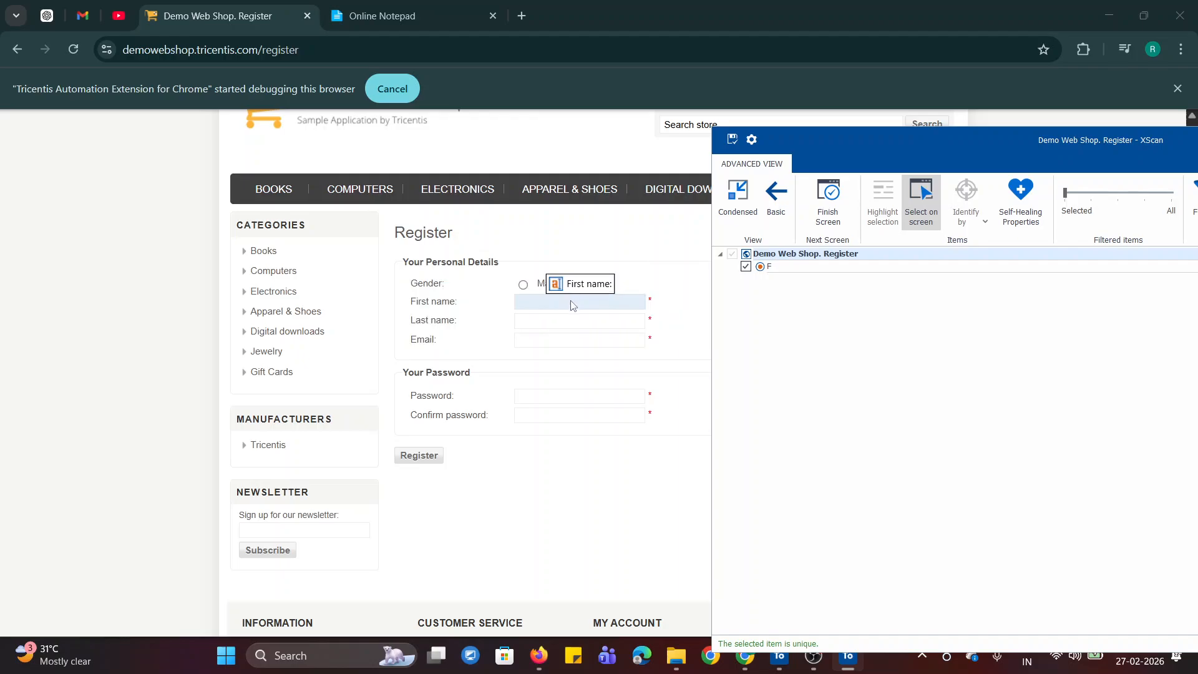
left_click(571, 303)
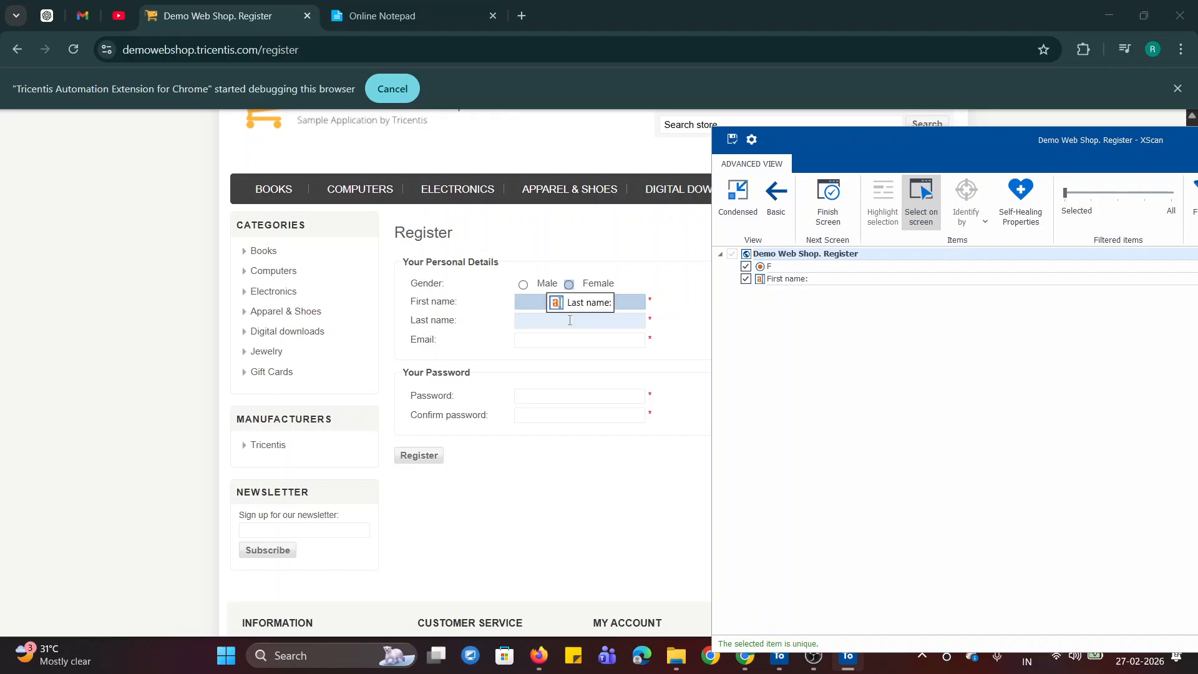
left_click(570, 321)
left_click(570, 339)
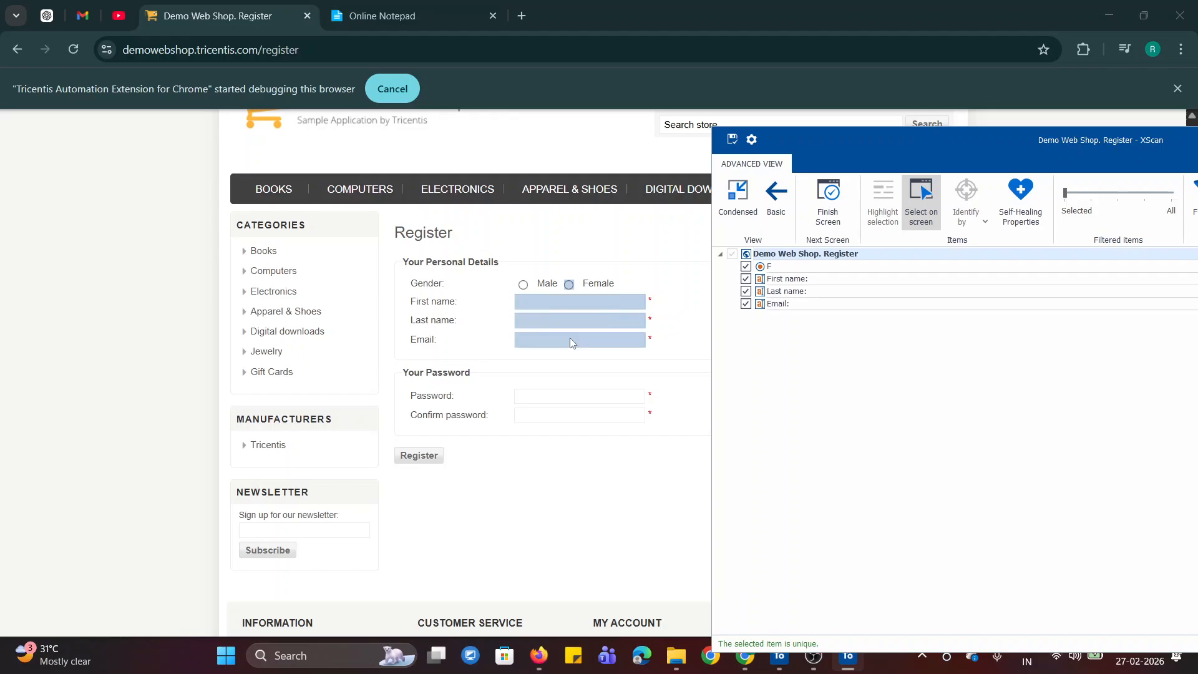
left_click(580, 396)
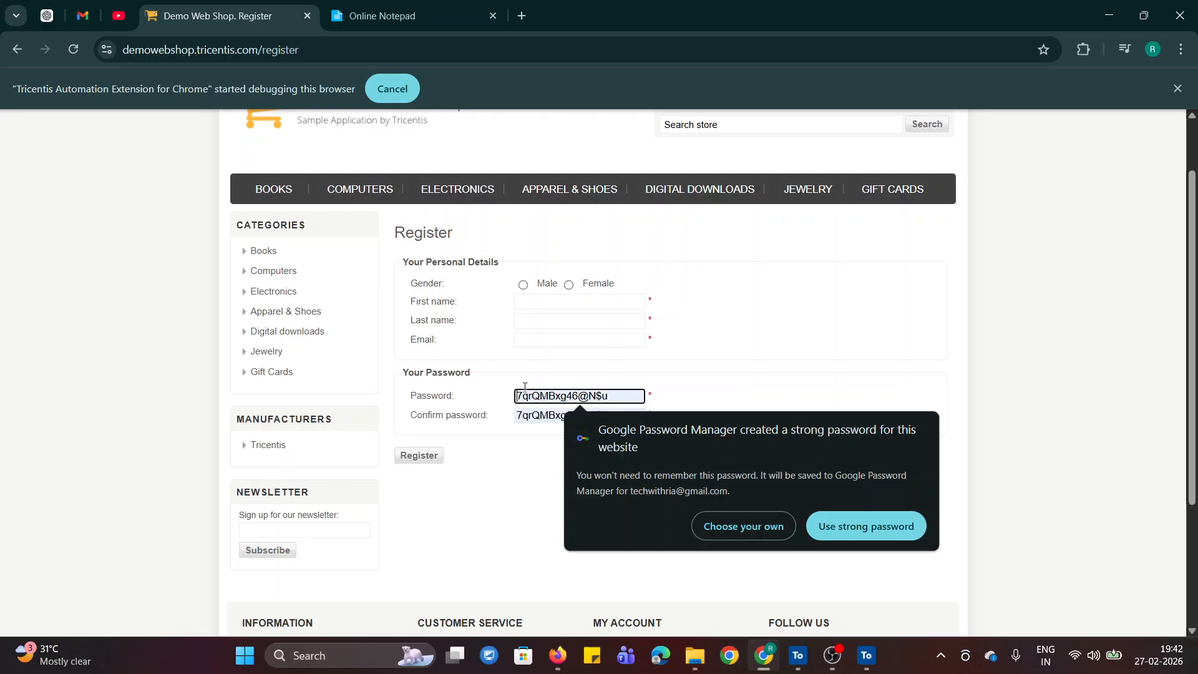
- Decline the browser's suggested strong password on the registration form and return to XScan
left_click(734, 532)
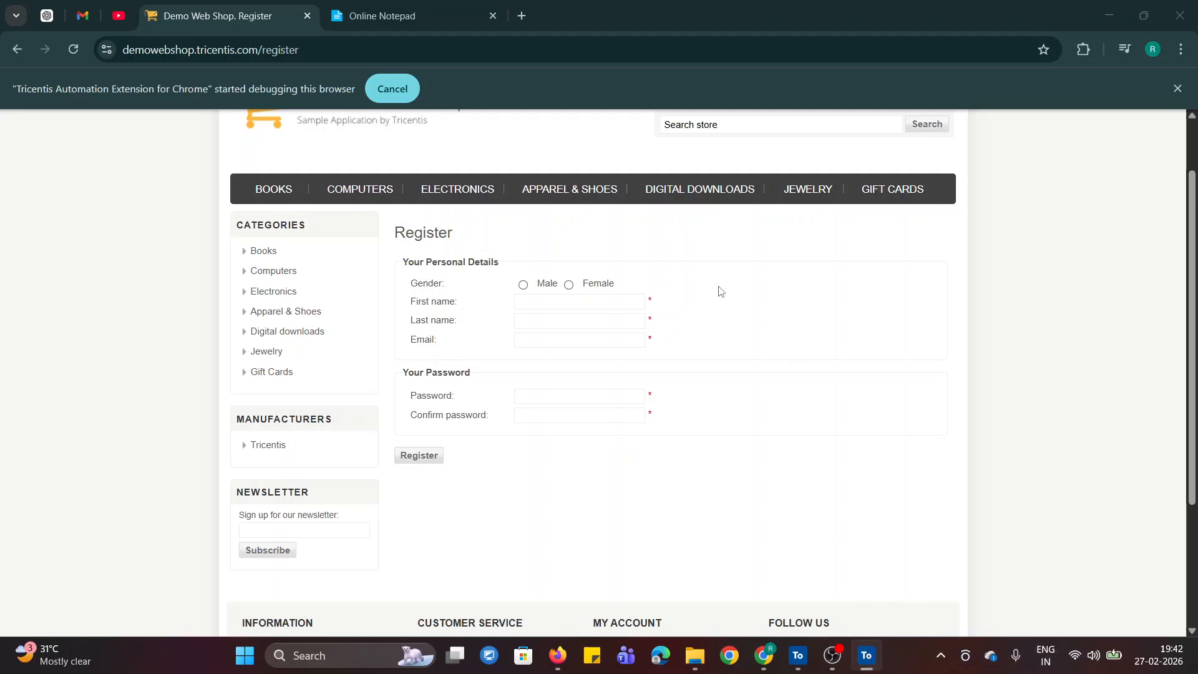
left_click(743, 325)
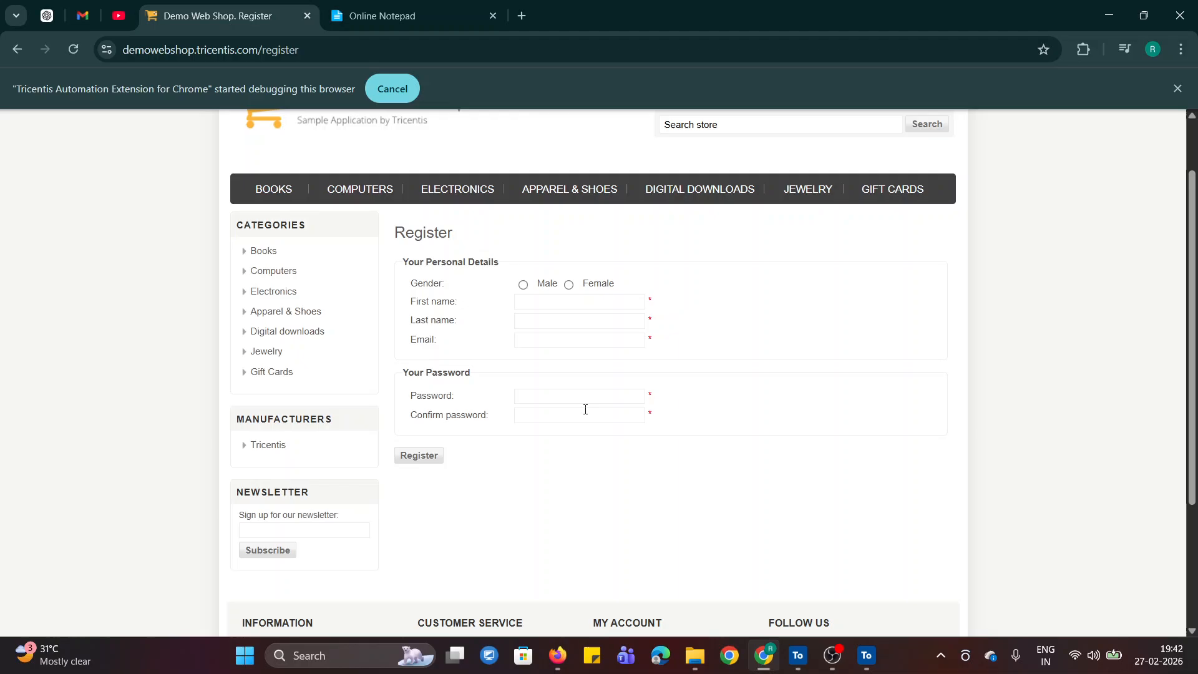
left_click(861, 660)
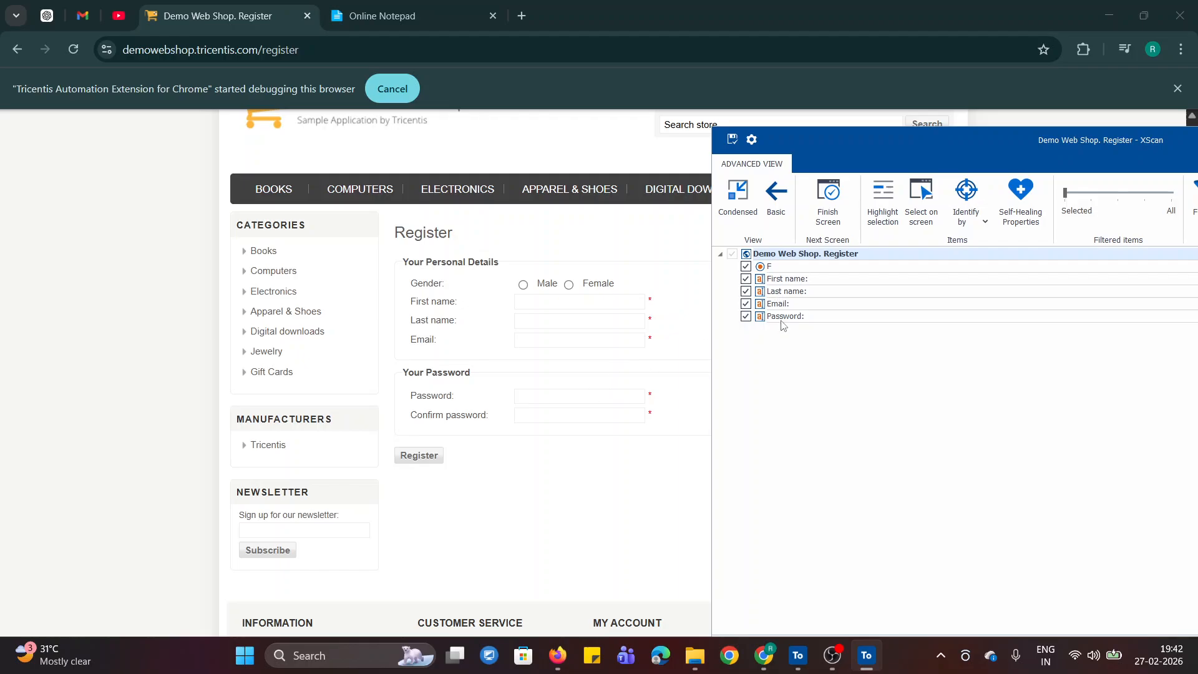
- Add the Confirm password field and the form's Register button to the scan by selecting them on screen
left_click(921, 199)
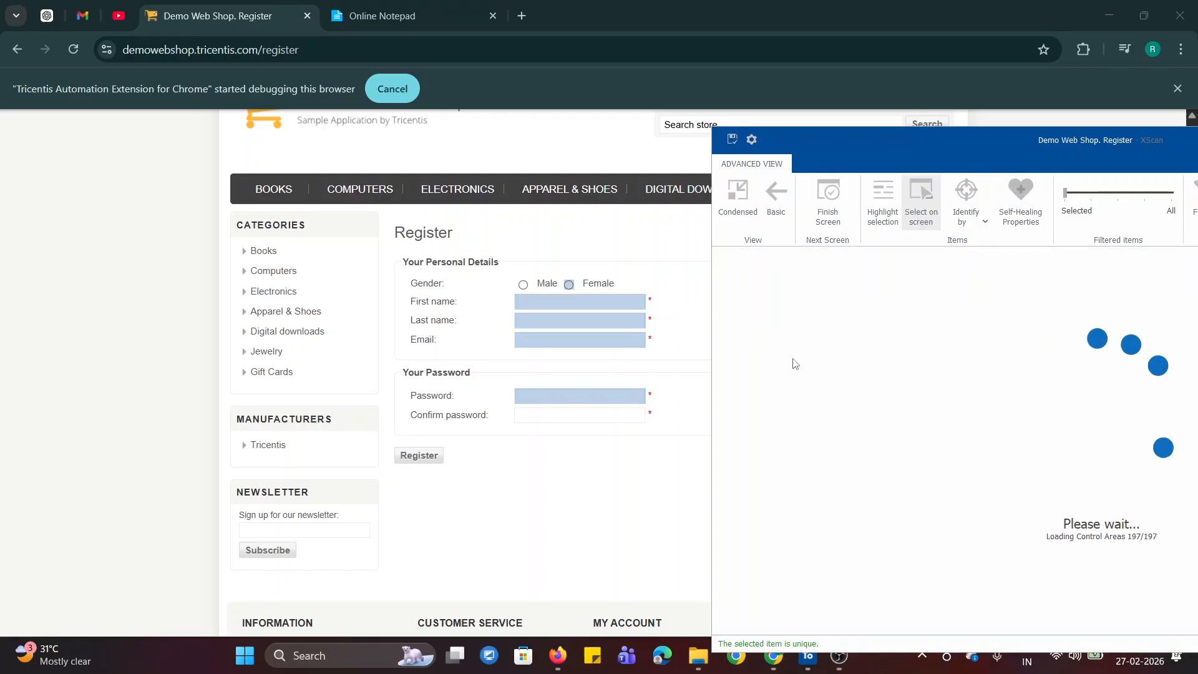
left_click(542, 419)
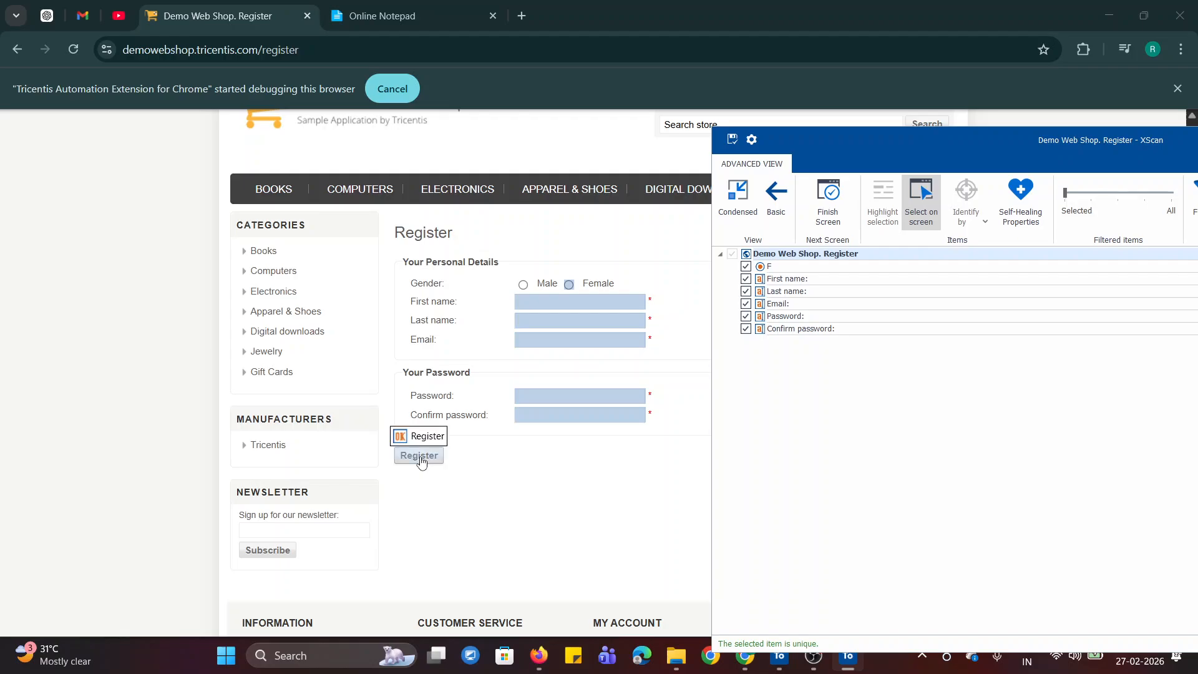
left_click(420, 458)
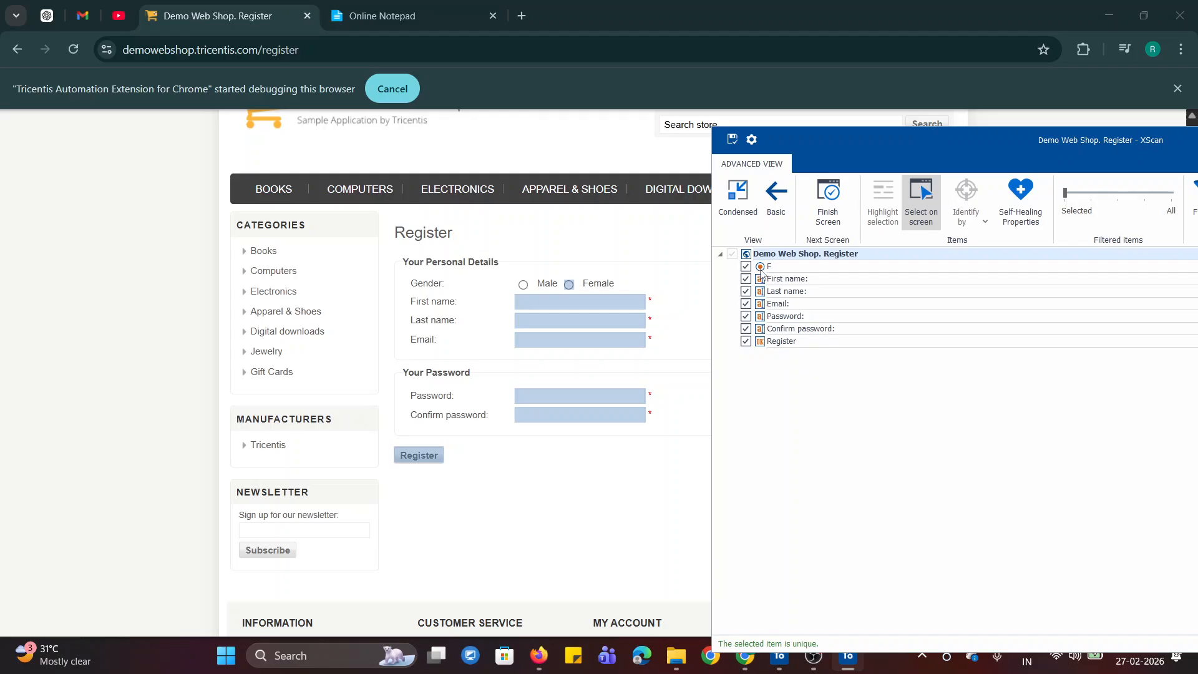
left_click(924, 199)
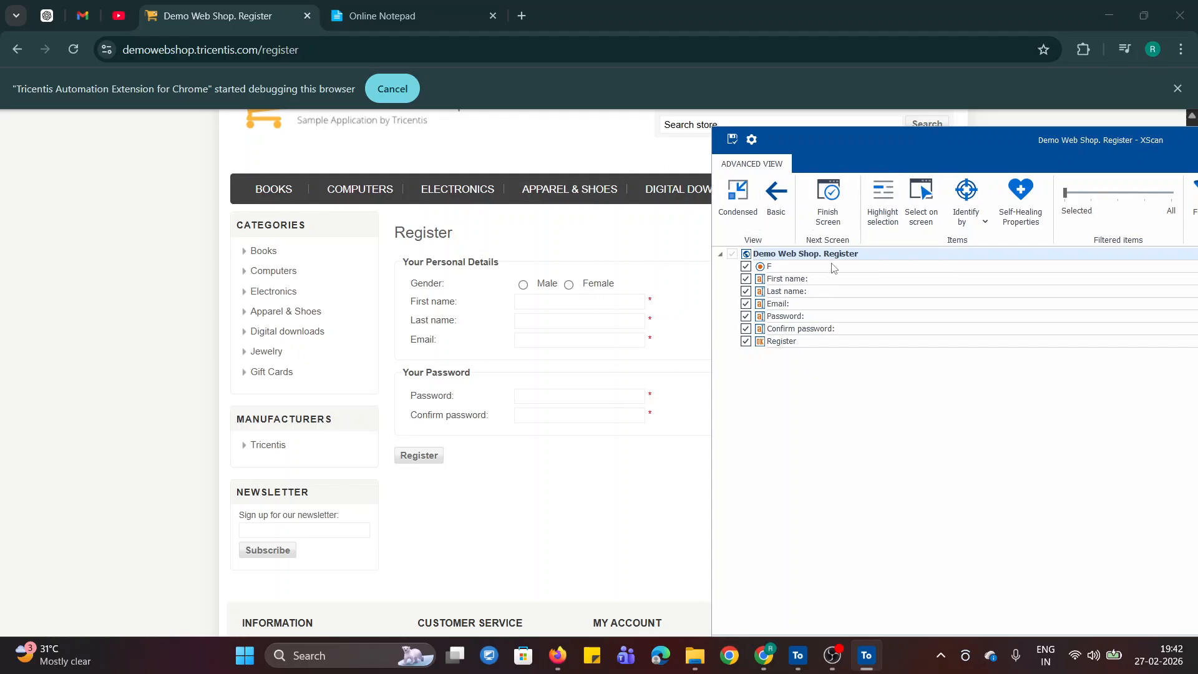
- Highlight the scanned F radio button on the registration page to check which control it represents
left_click(848, 269)
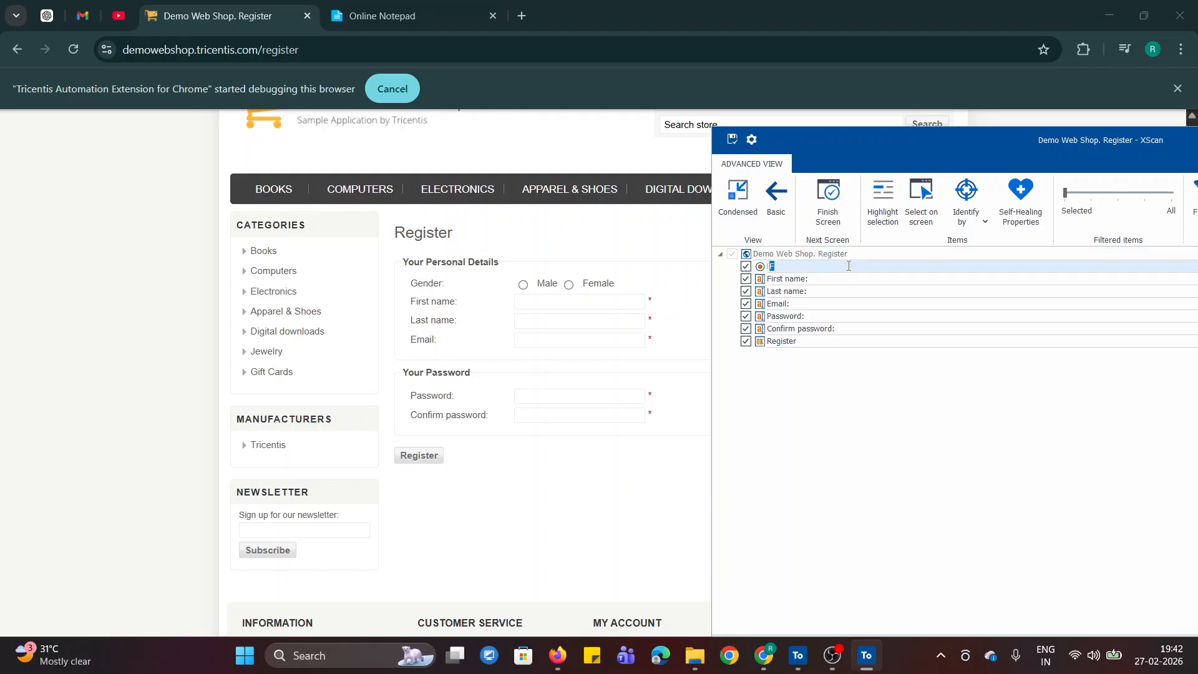
left_click(886, 198)
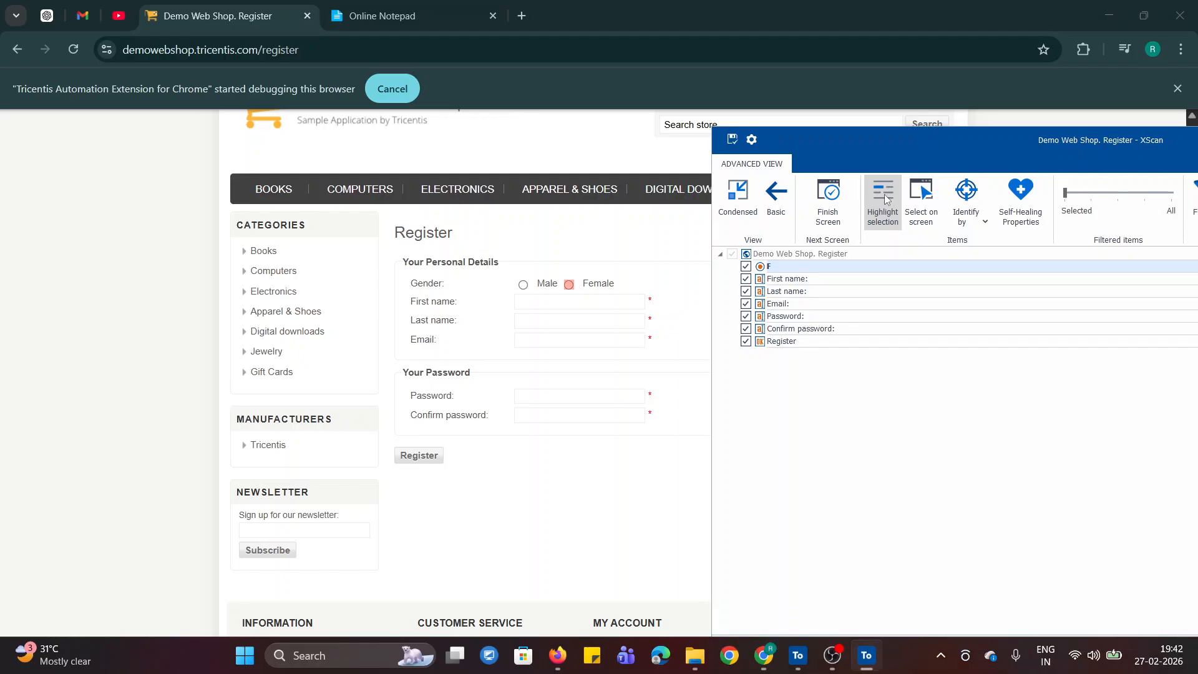
- Highlight the scanned First name, Last name, Email, Password, Confirm password and Register controls on the page in turn, and turn highlighting off
double_click(819, 280)
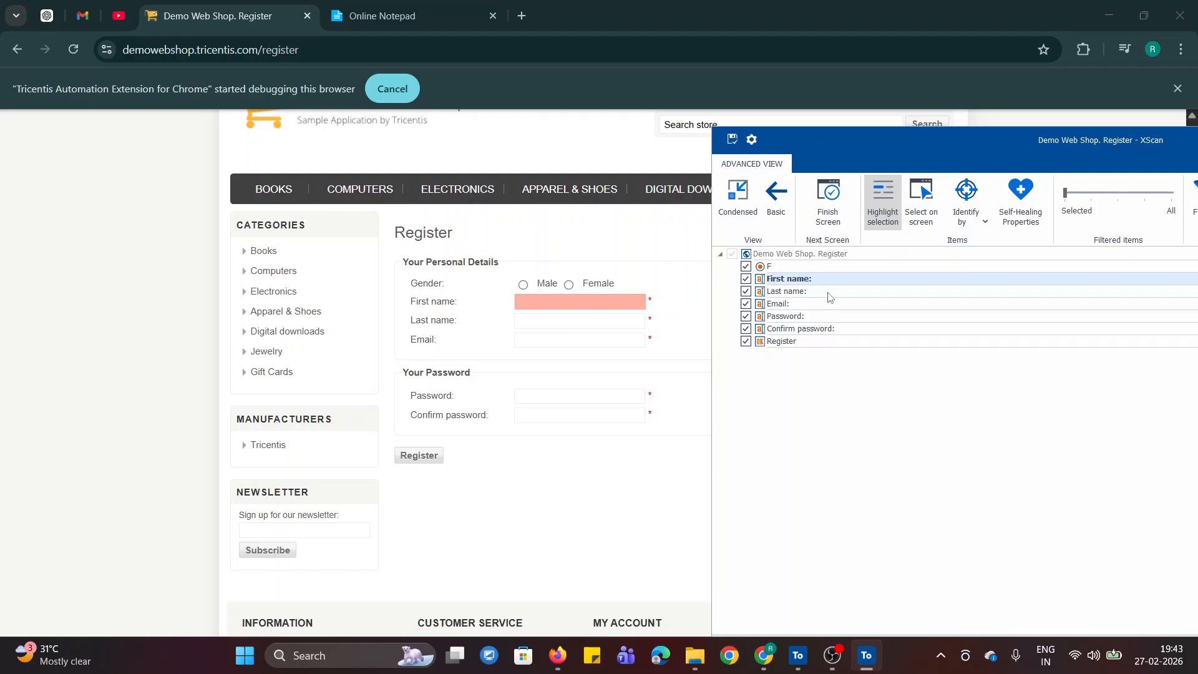
double_click(829, 293)
double_click(835, 306)
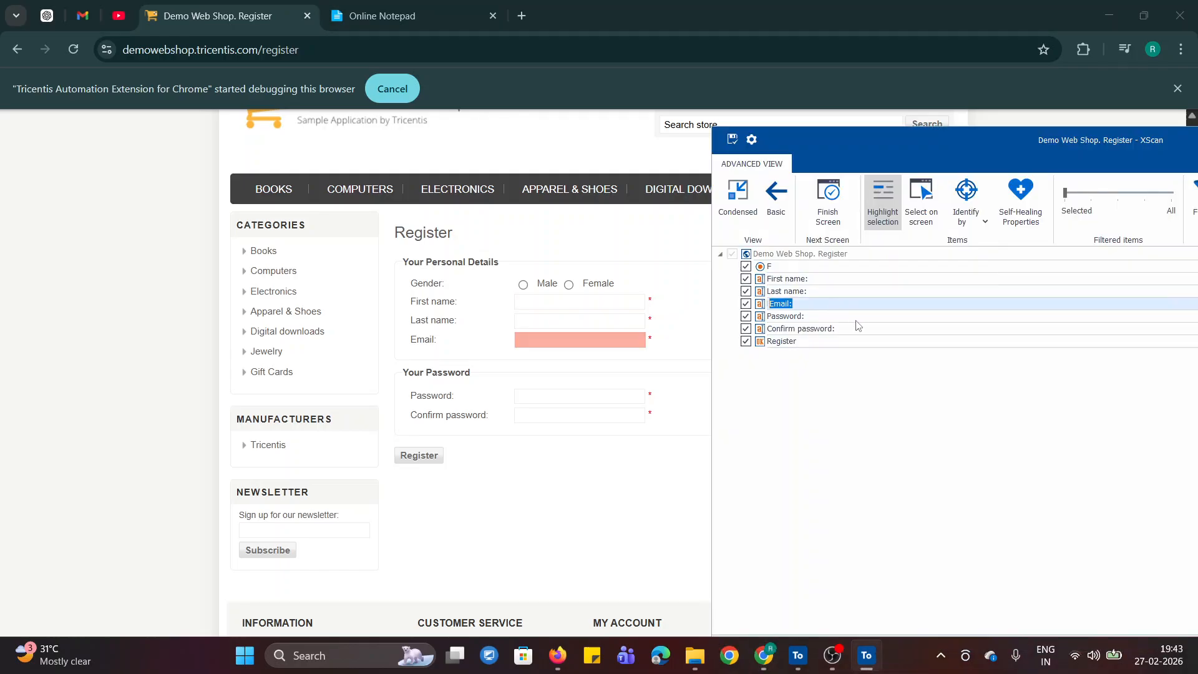
double_click(860, 319)
double_click(865, 329)
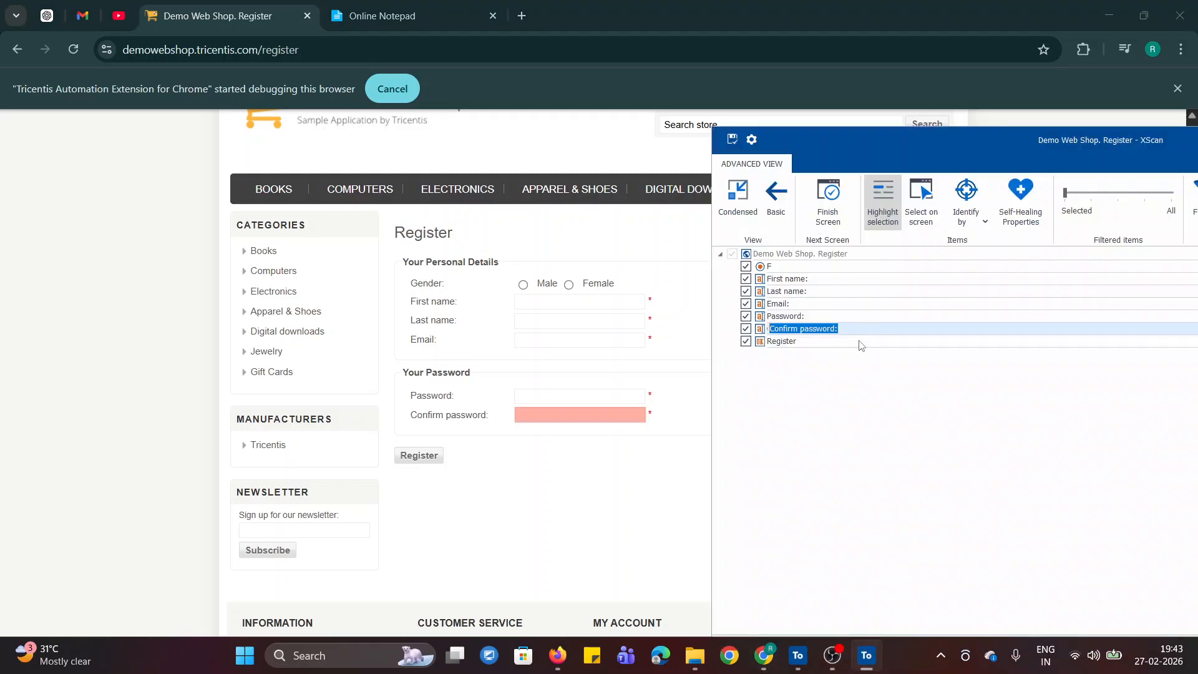
double_click(860, 342)
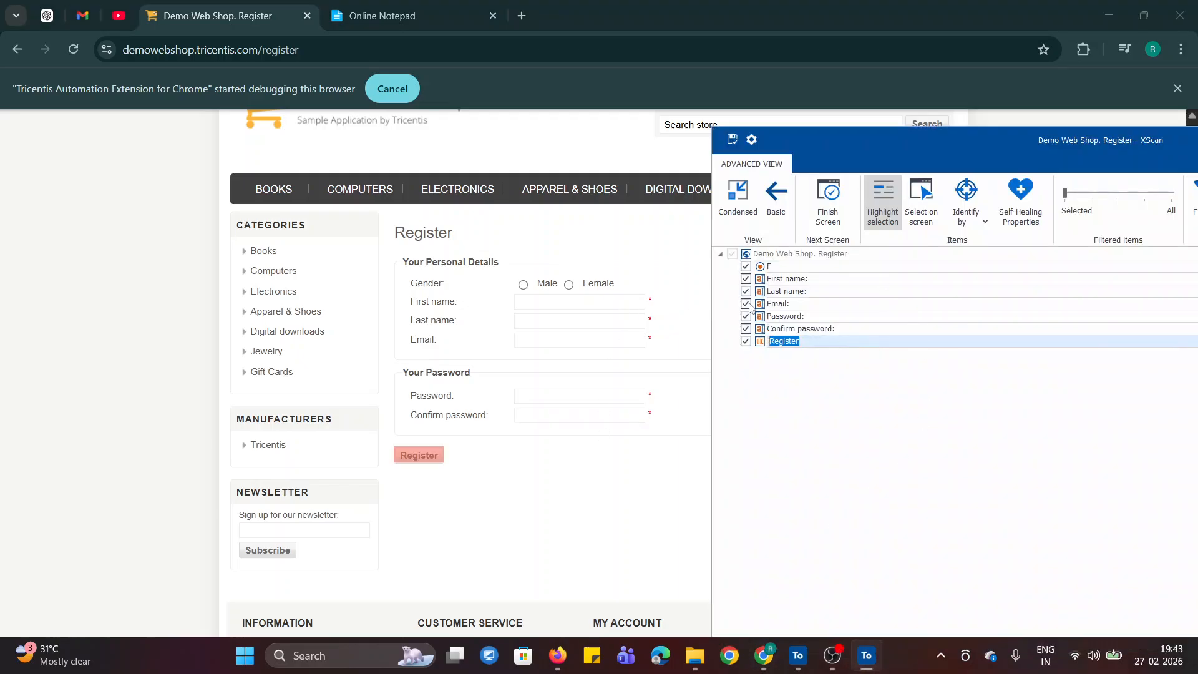
left_click(889, 211)
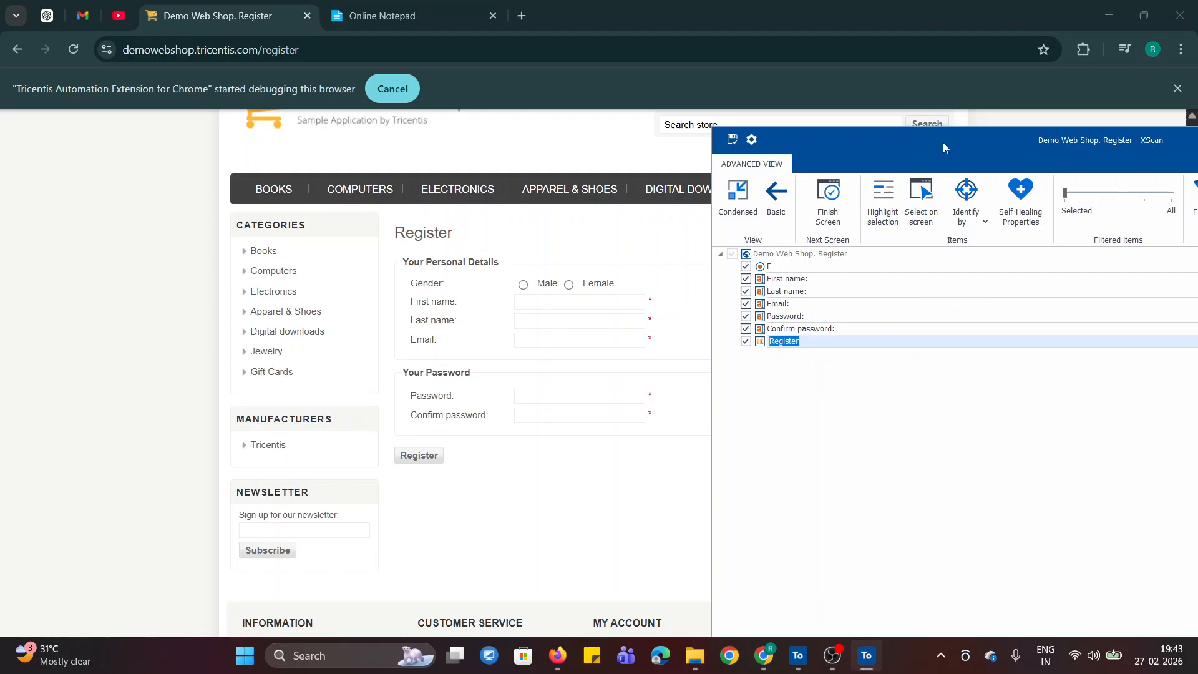
- Rename the scanned F radio button as Female
left_click_drag(944, 147, 898, 142)
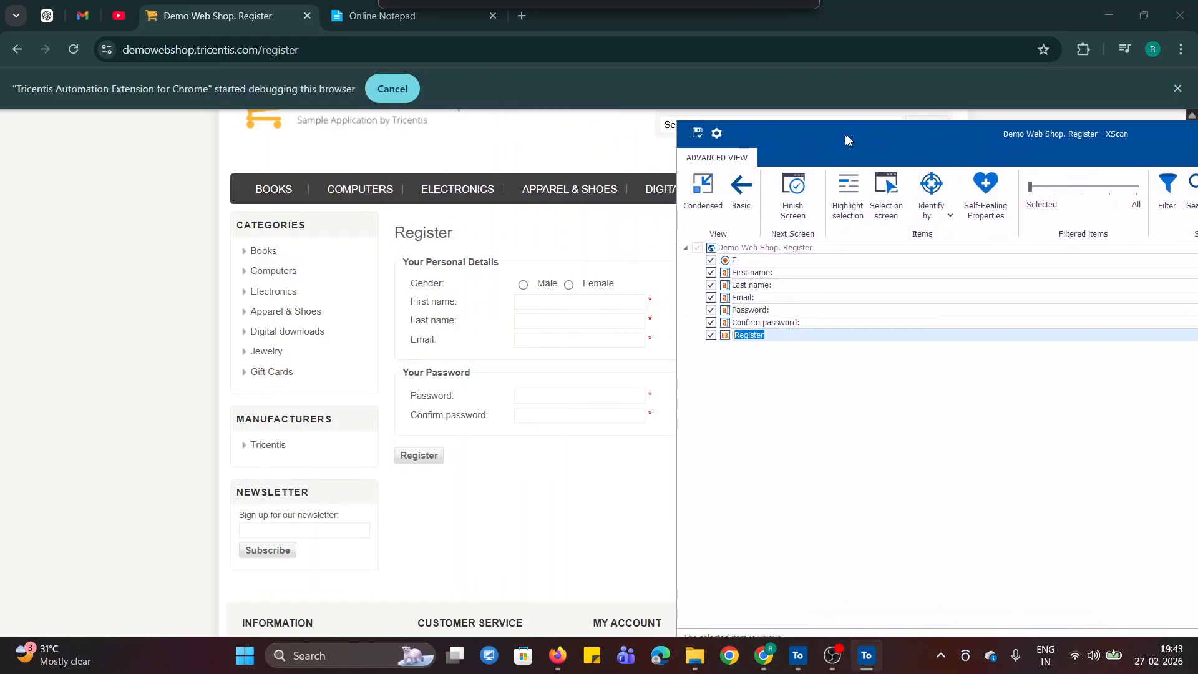
left_click(747, 260)
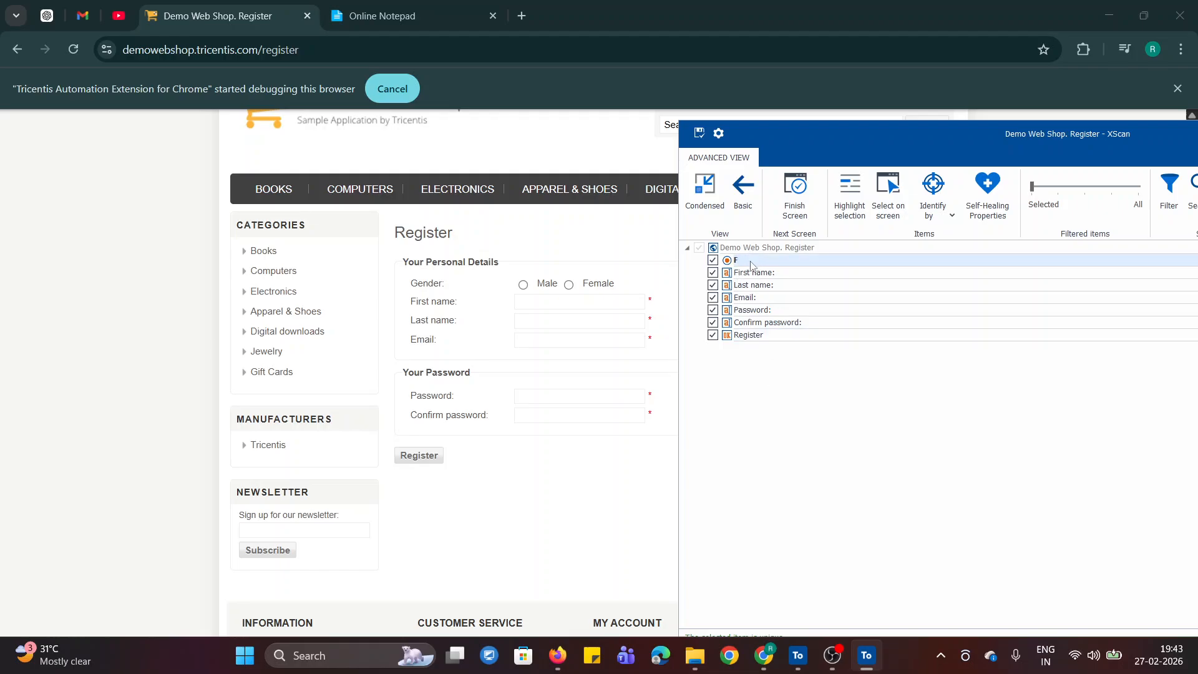
left_click(757, 263)
left_click(789, 405)
- Maximize XScan, widen the Identify by Properties pane and examine the identification properties of the Female, Last name, Email and Password controls
left_click_drag(903, 141, 499, 98)
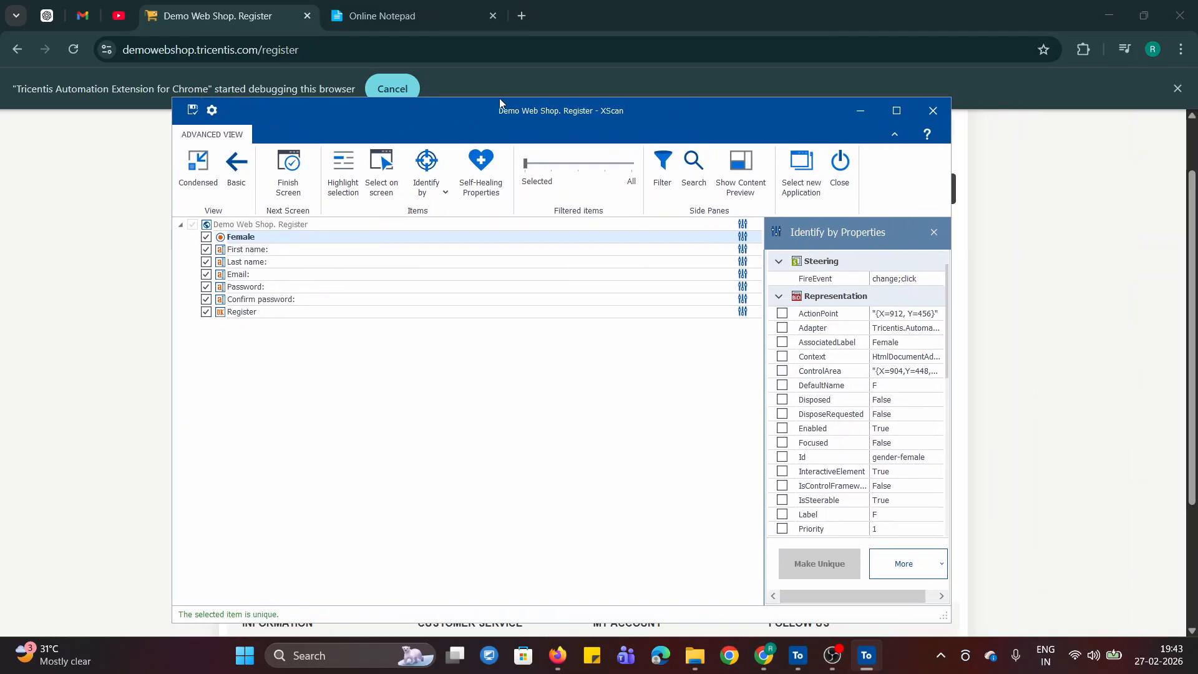
left_click(895, 112)
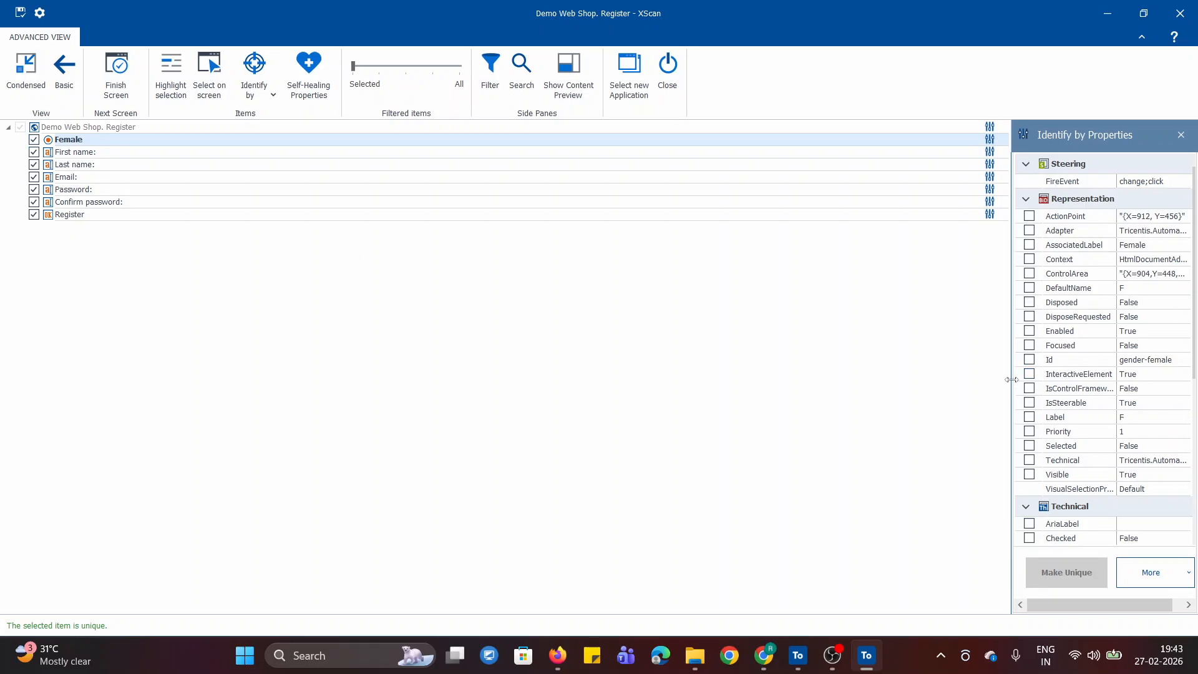
left_click_drag(1012, 379, 807, 379)
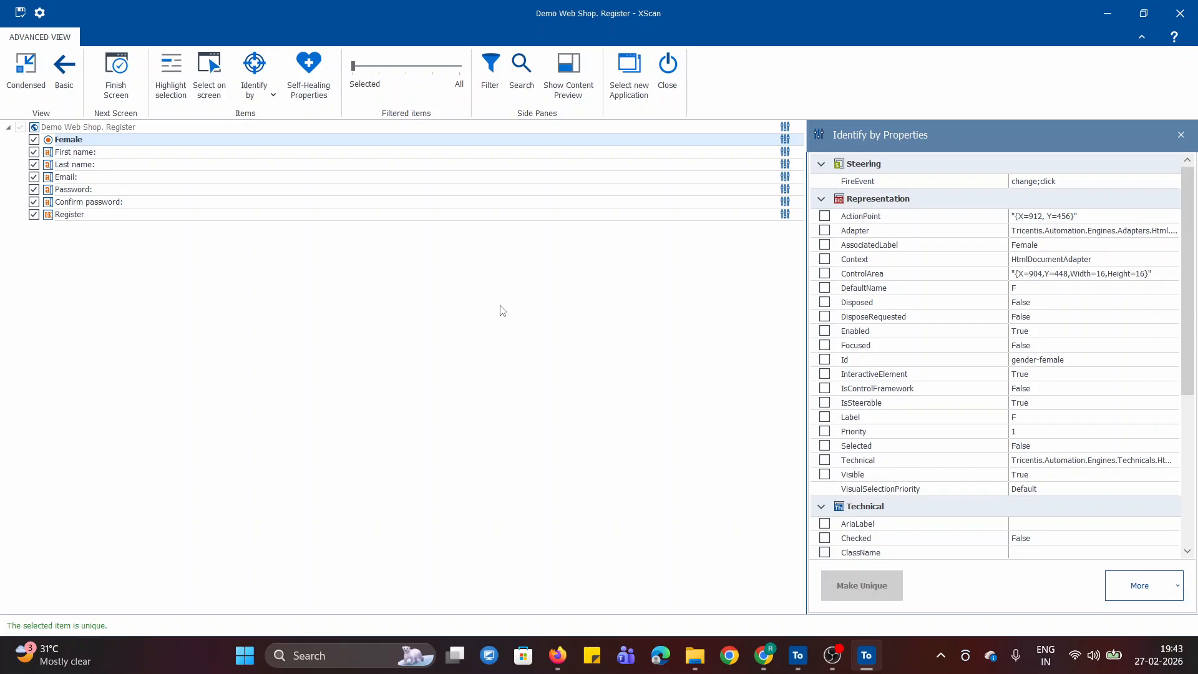
scroll(1059, 398, "down", 5)
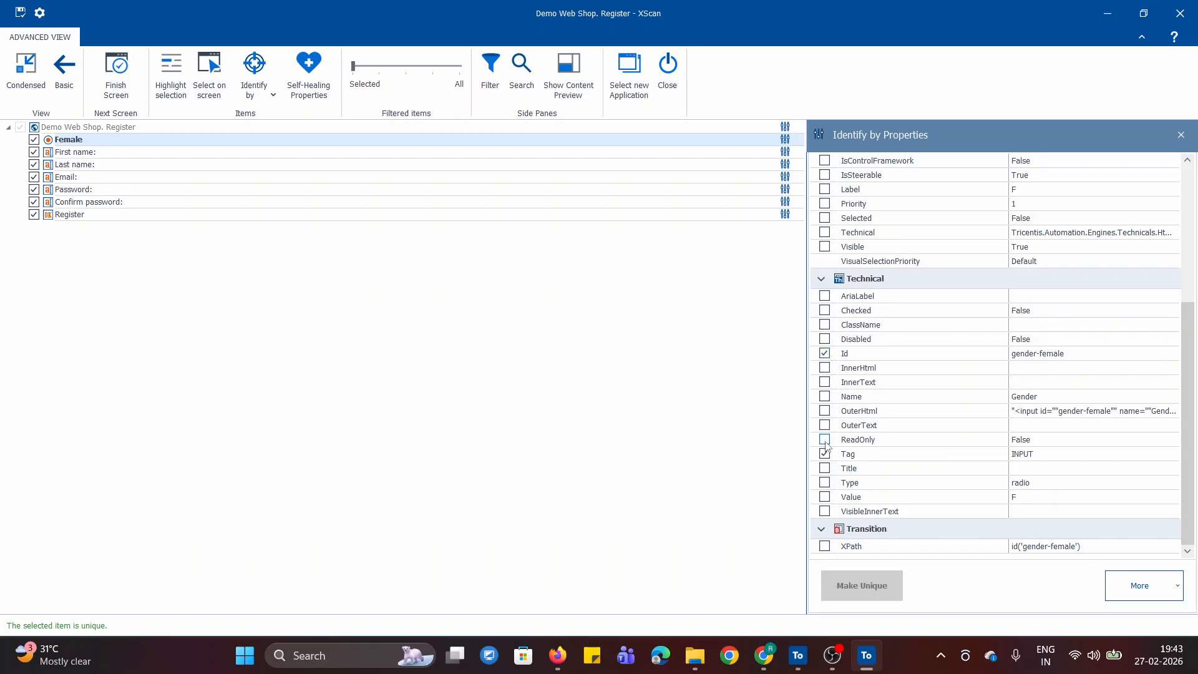
double_click(81, 164)
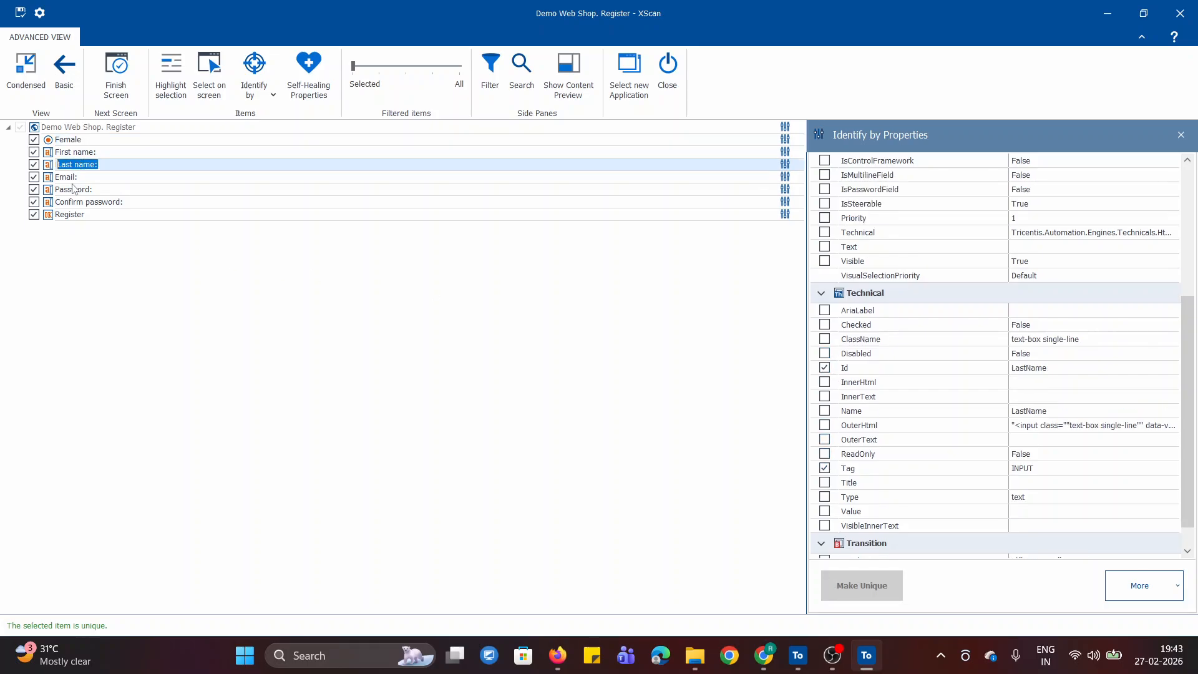
double_click(76, 178)
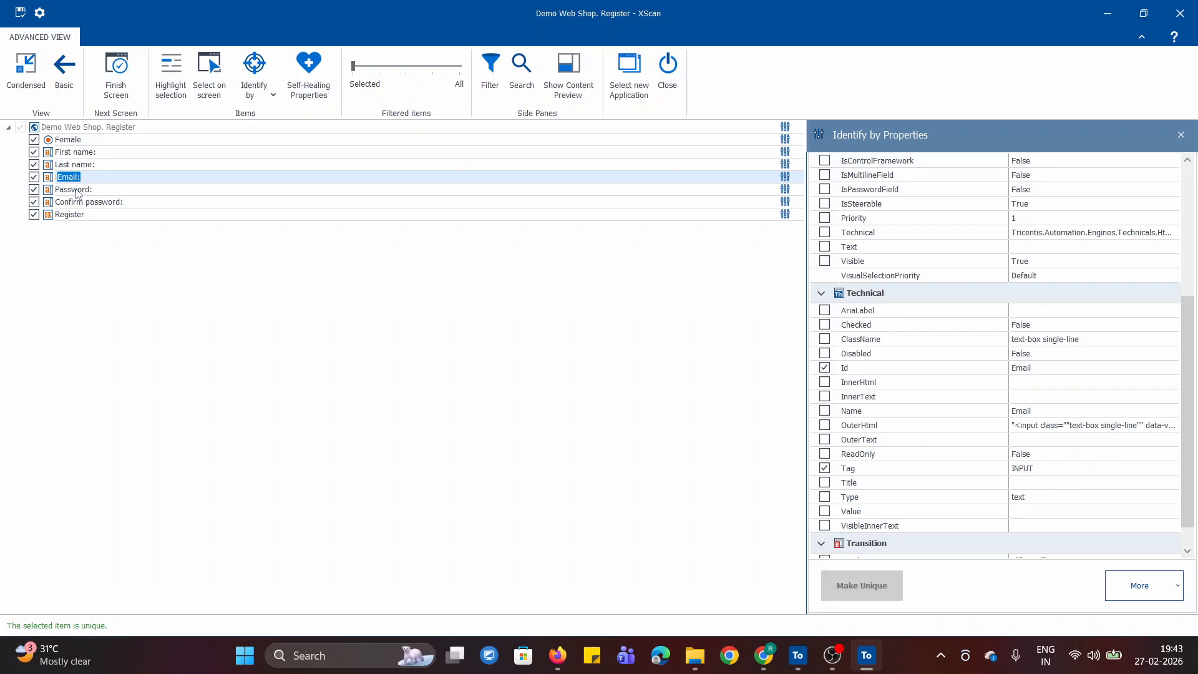
double_click(75, 189)
double_click(88, 140)
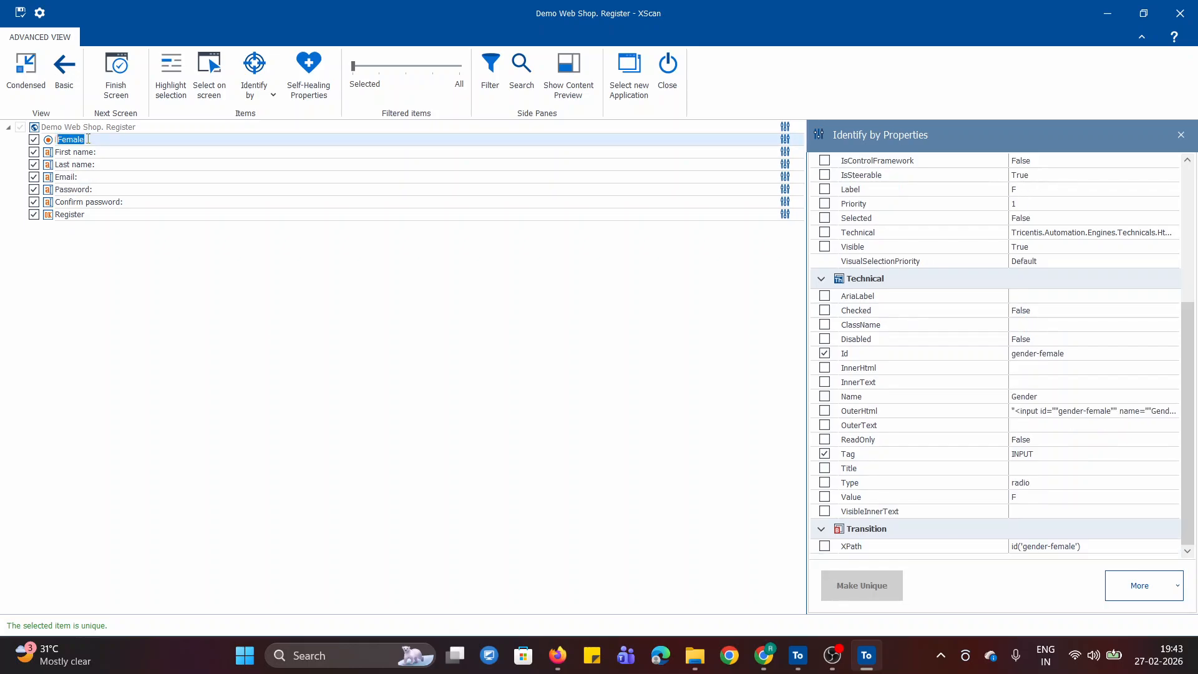
left_click(607, 420)
- Rename the scanned page's module as "Demo Web Shop. Registeration Details", save it and close XScan
left_click(150, 127)
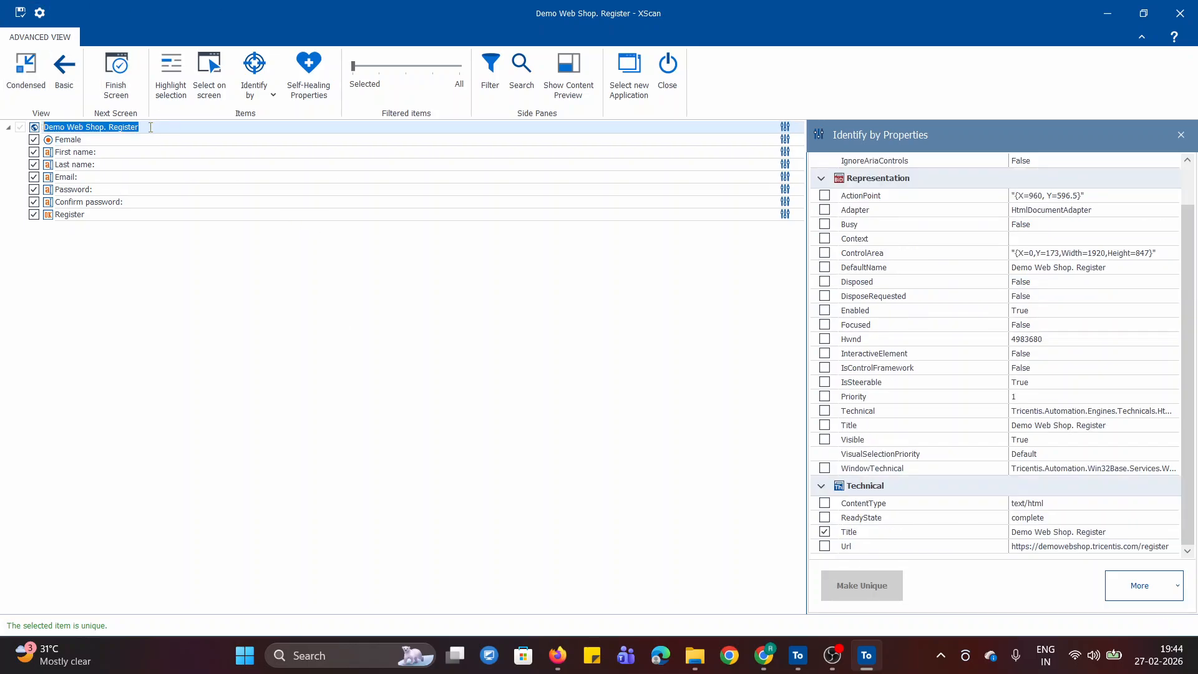
left_click(163, 131)
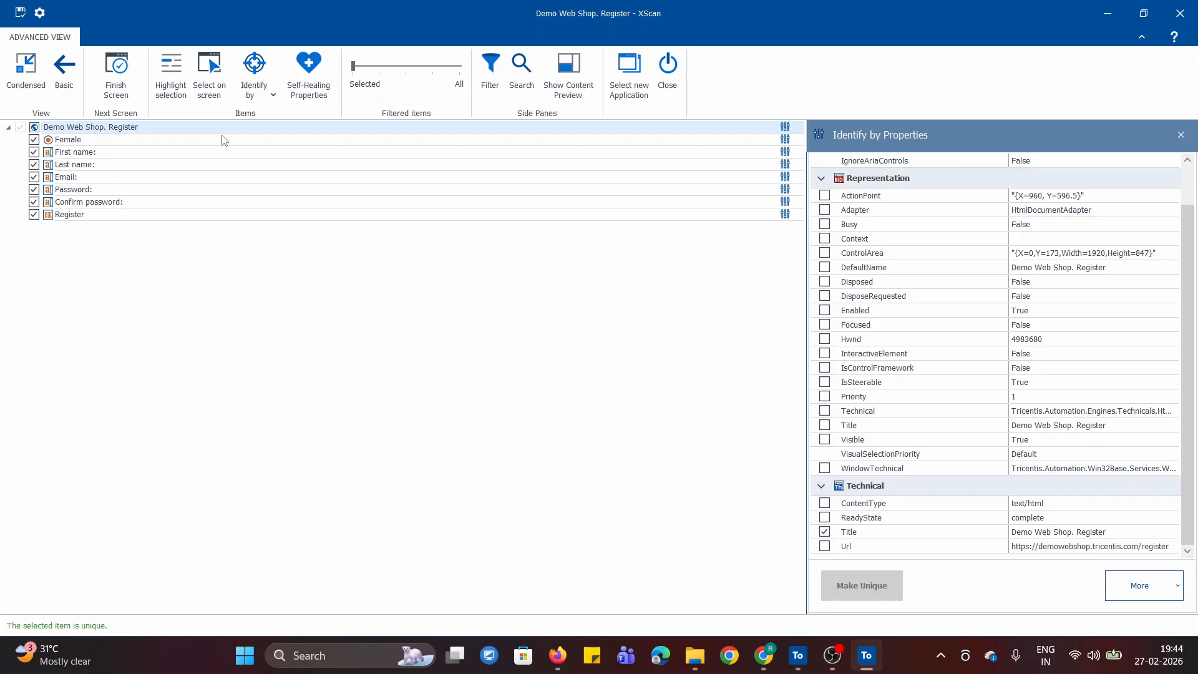
type("ation Details")
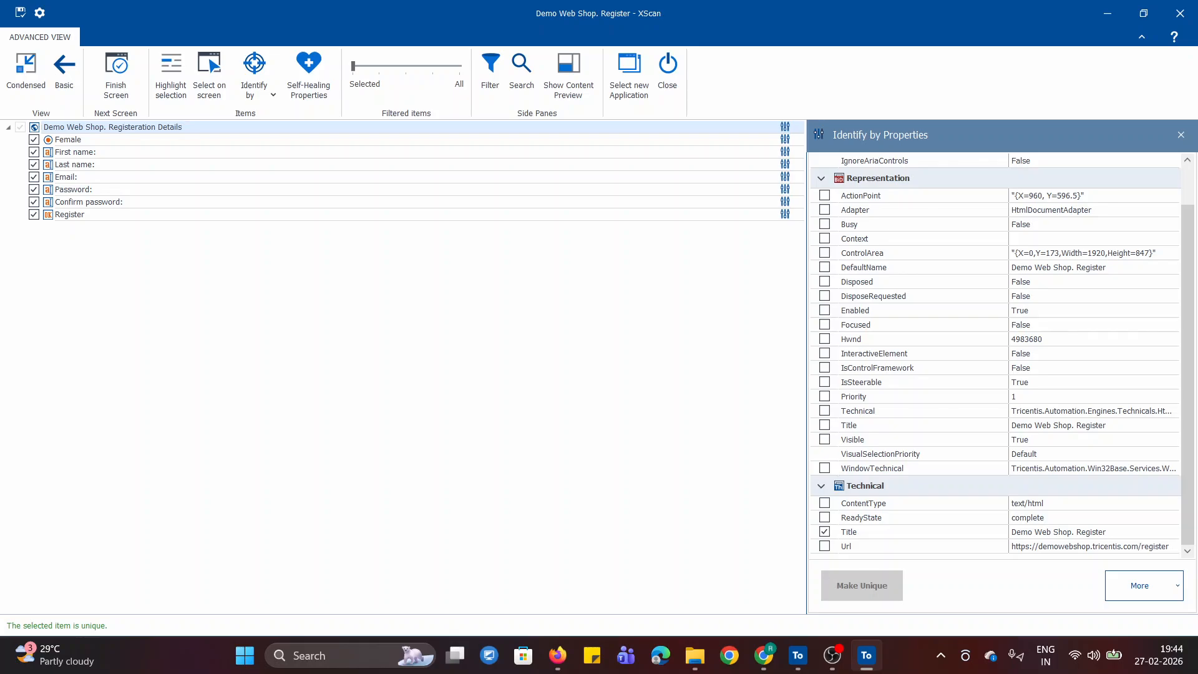
key("Return")
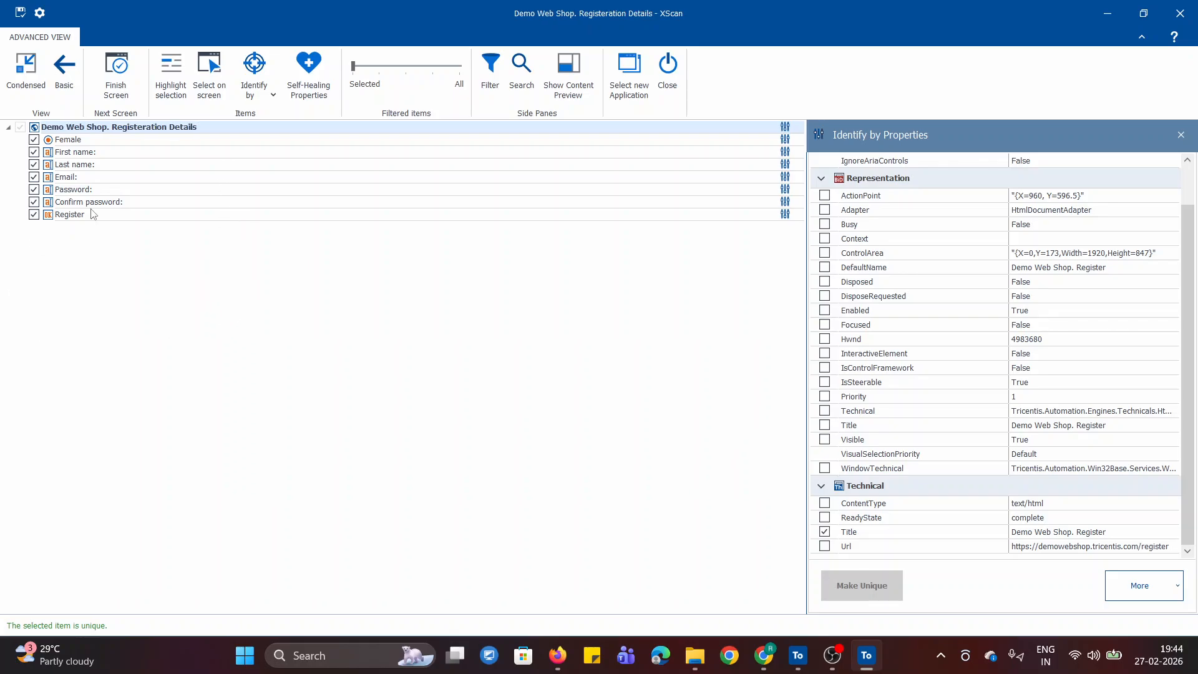
left_click(21, 13)
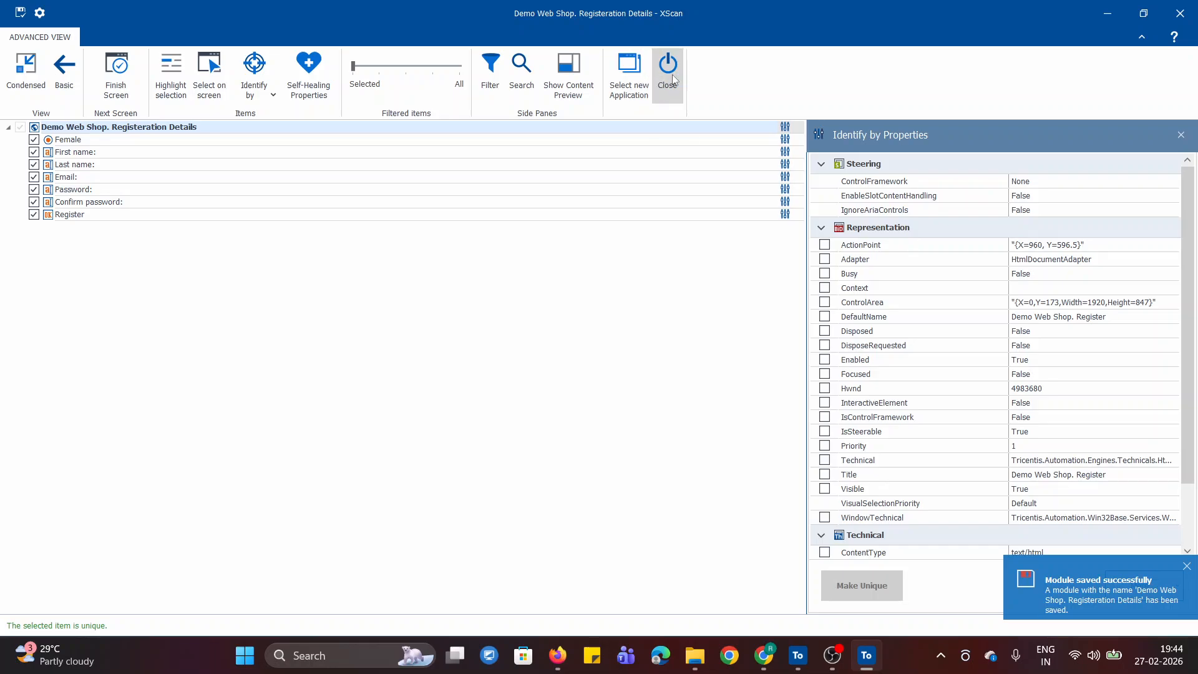
left_click(673, 76)
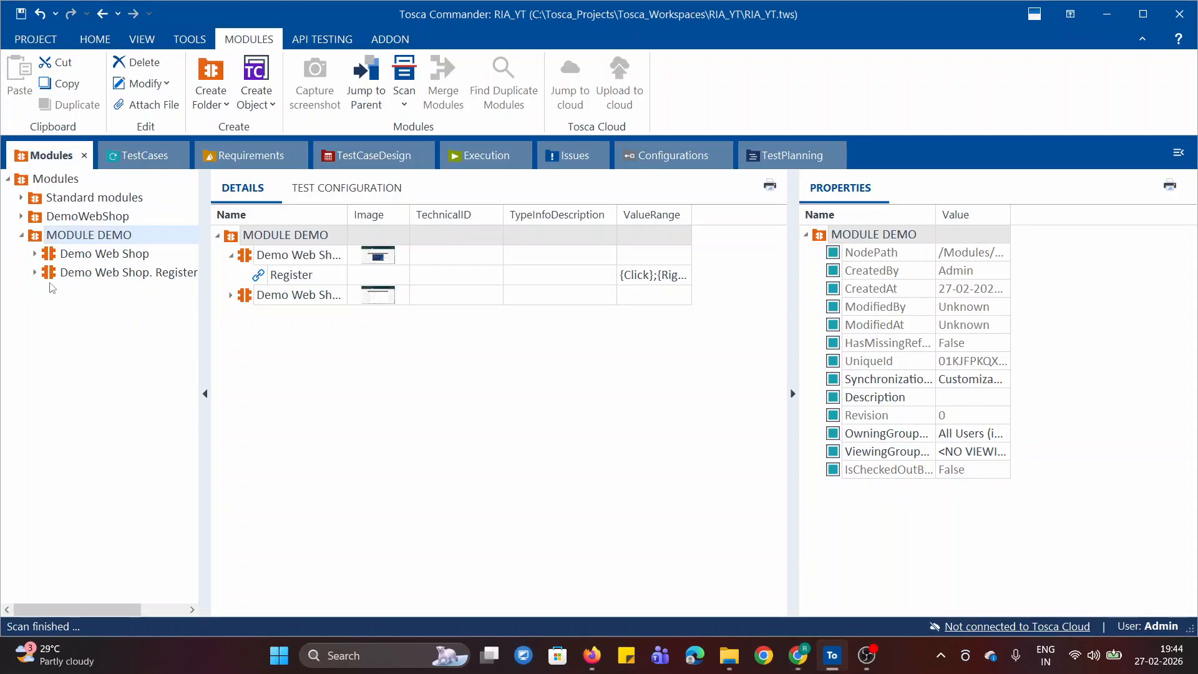
- Review the saved registration module's controls in MODULE DEMO and collapse the folder
left_click(71, 280)
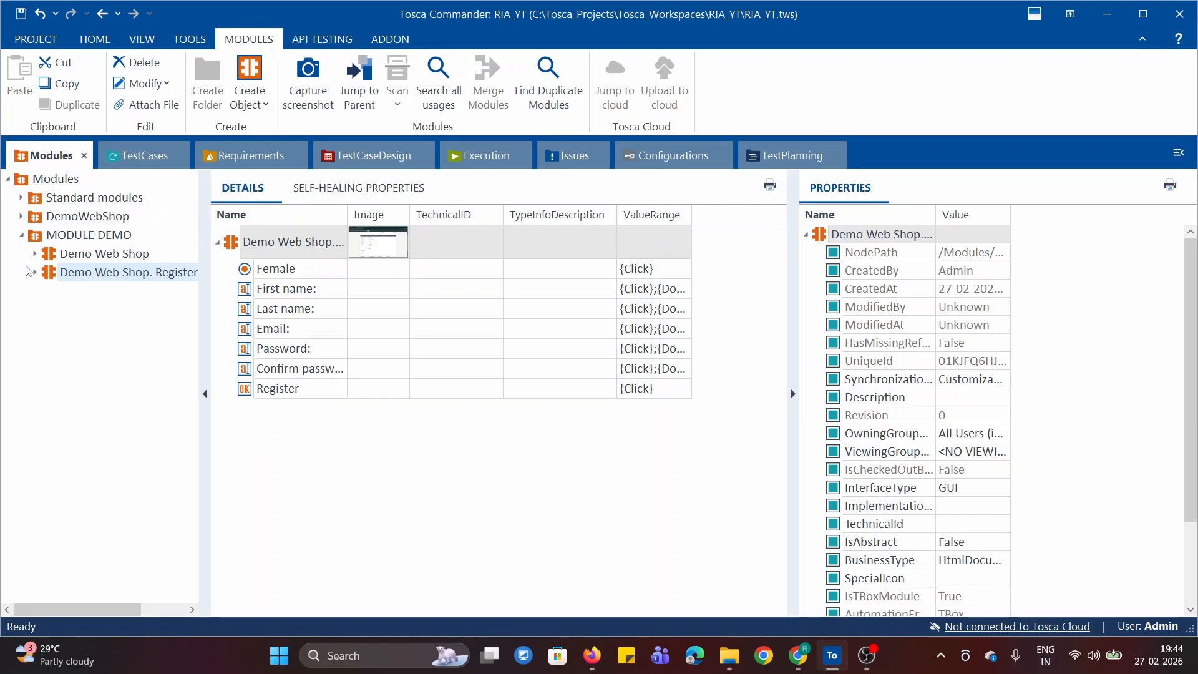
left_click(21, 237)
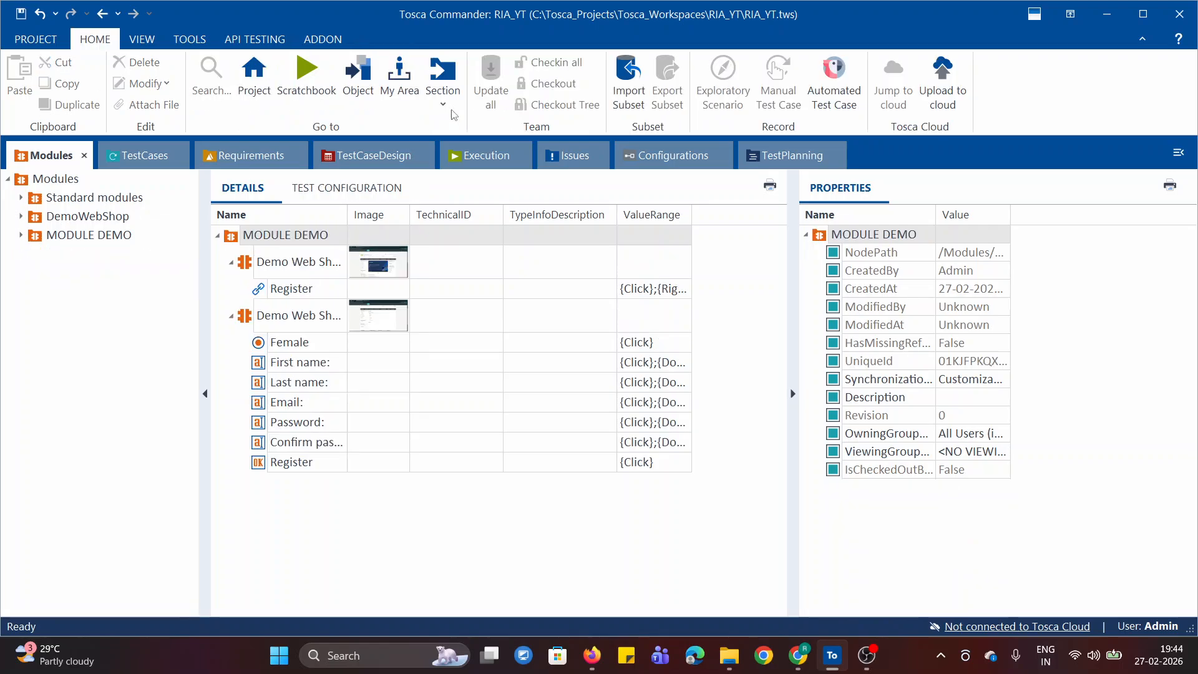
left_click(44, 179)
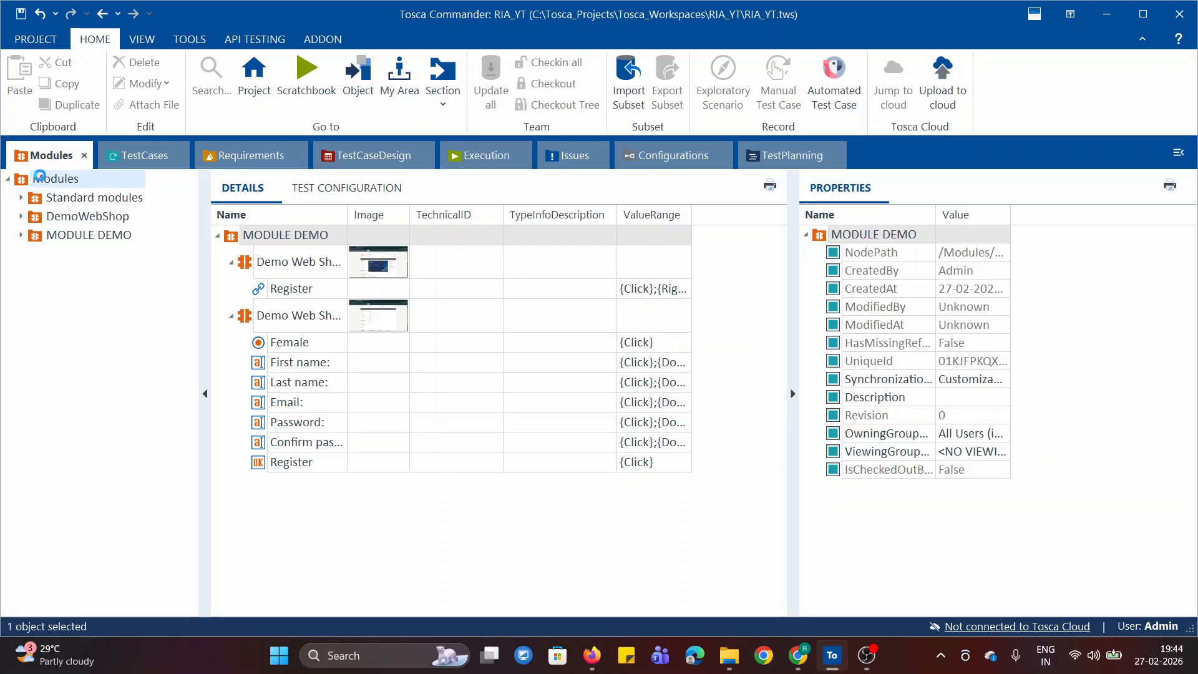
left_click(218, 235)
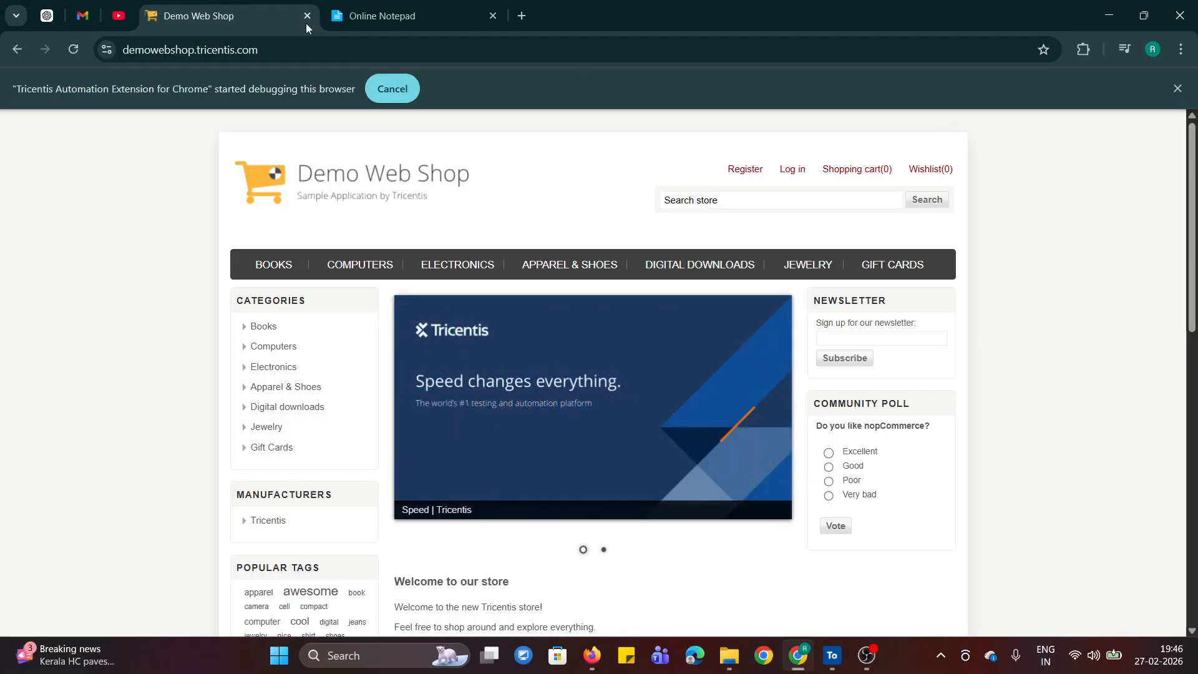
- Switch to the Online Notepad notes, read the section on identification by properties, and return to the Demo Web Shop page
left_click(396, 14)
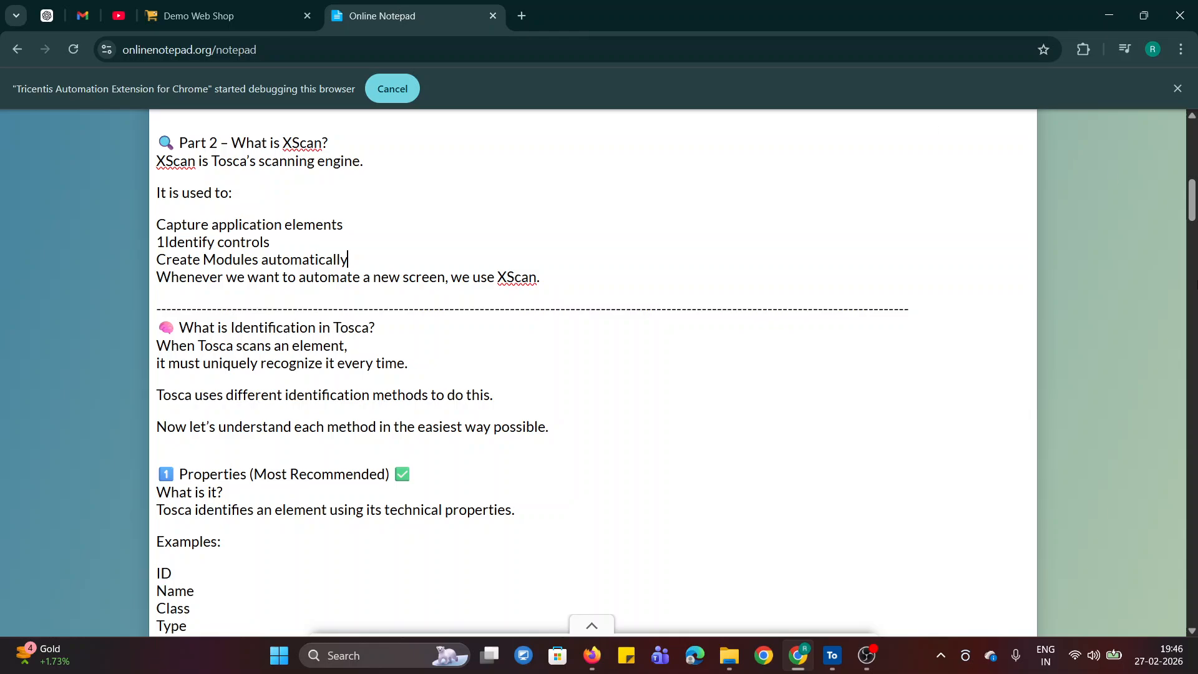
mouse_move(1194, 202)
left_mouse_down()
mouse_move(1193, 180)
mouse_move(1194, 203)
left_mouse_up()
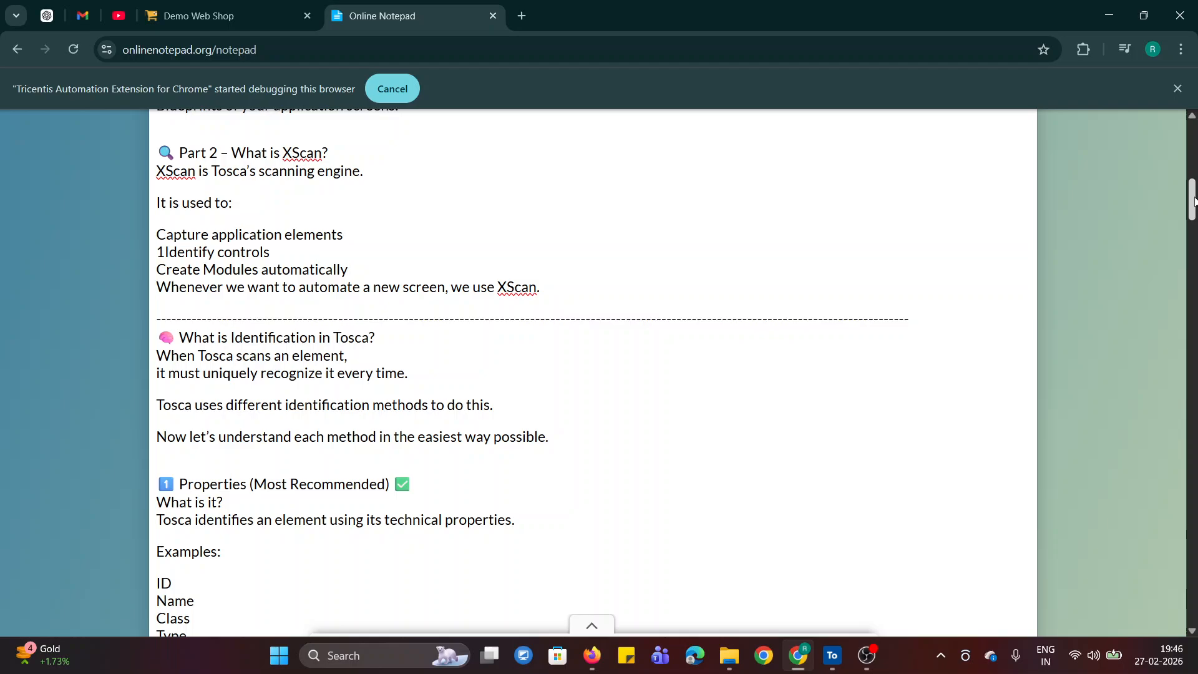
left_click_drag(1194, 199, 1194, 215)
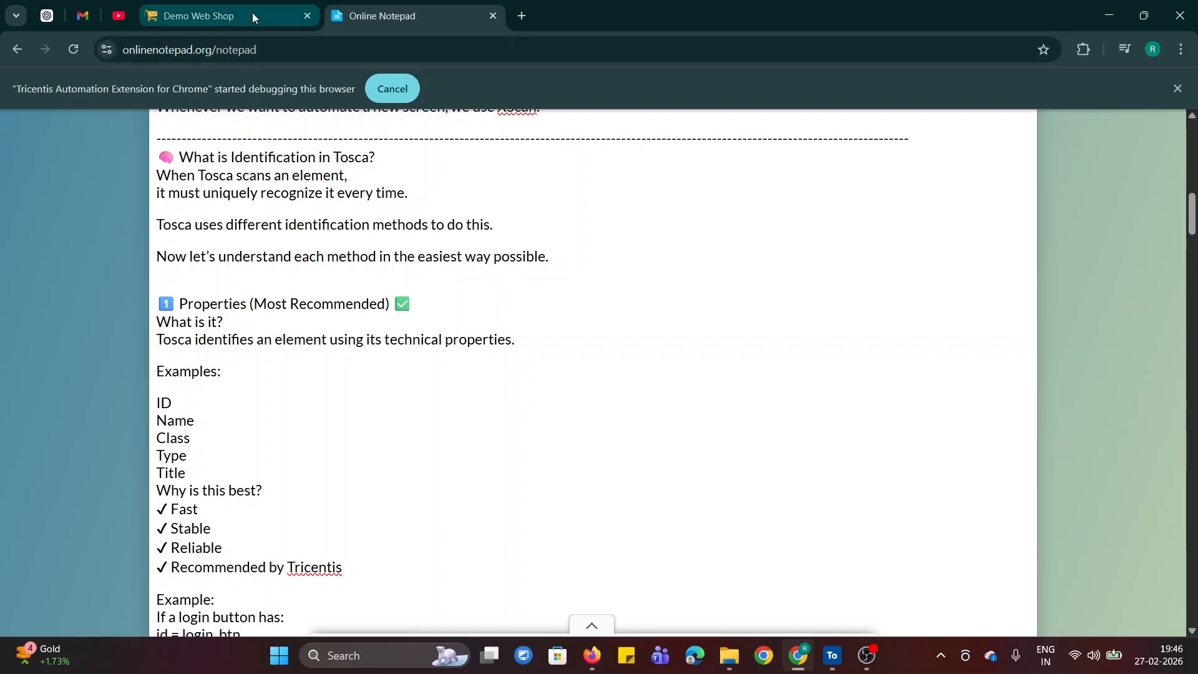
left_click(193, 16)
- Switch to Tosca Commander and start an application scan of the Demo Web Shop home page from the MODULE DEMO folder
left_click(832, 655)
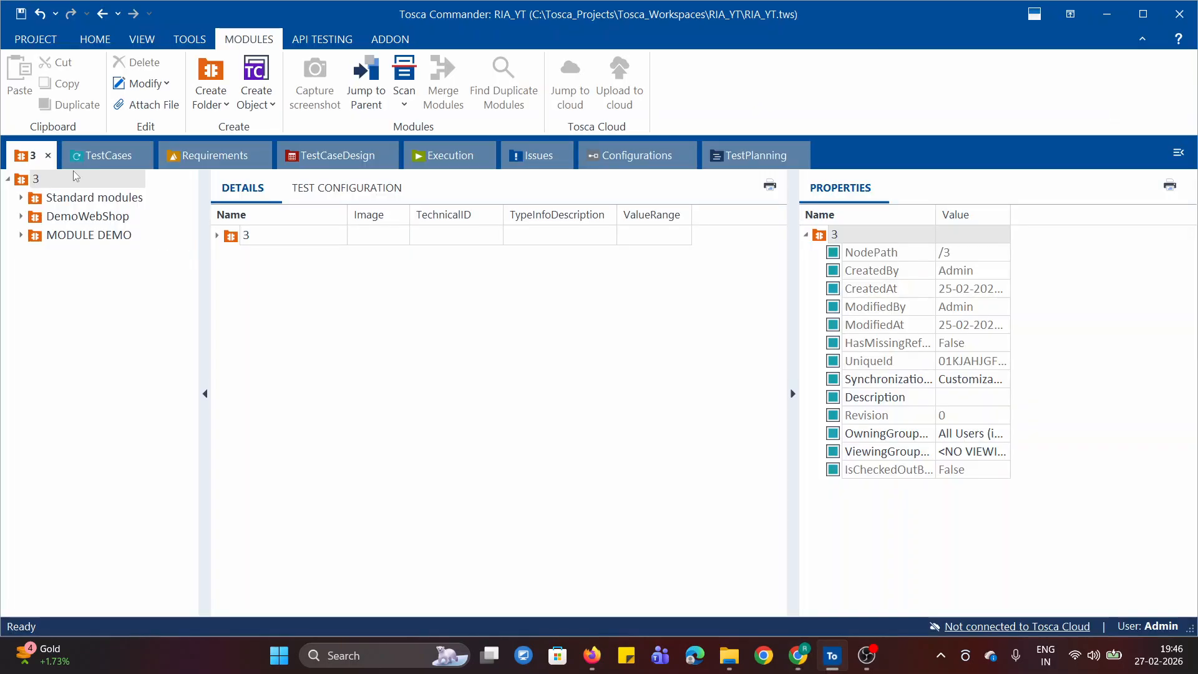
left_click(53, 236)
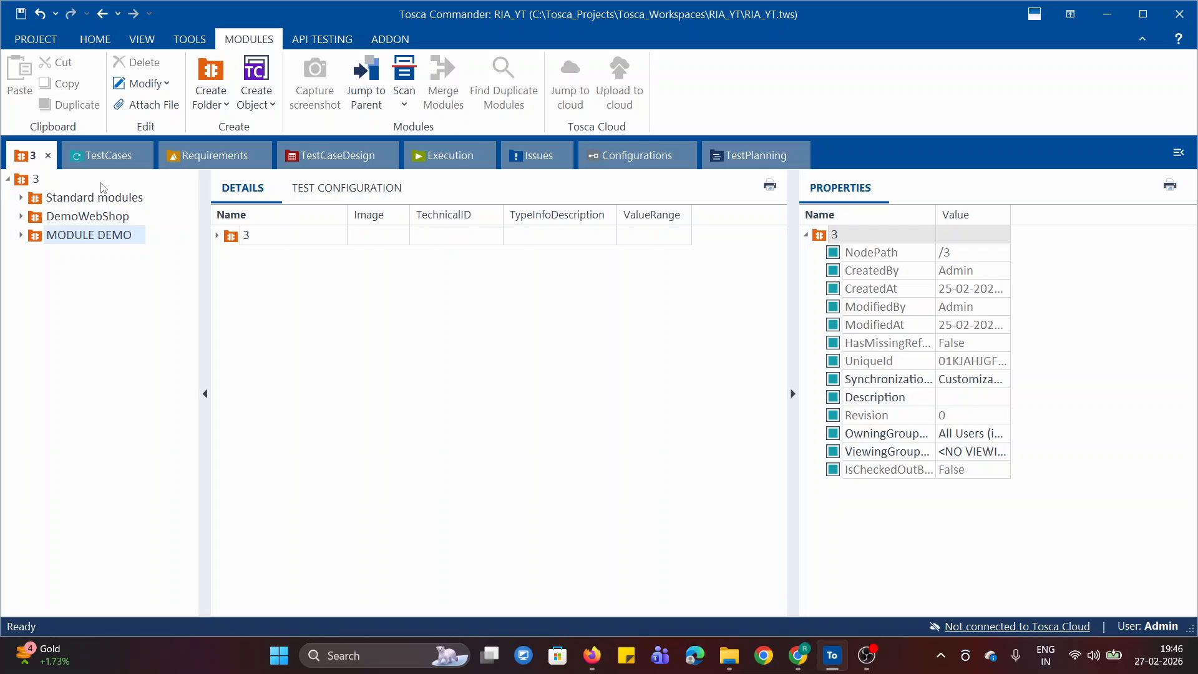
left_click(404, 97)
left_click(434, 126)
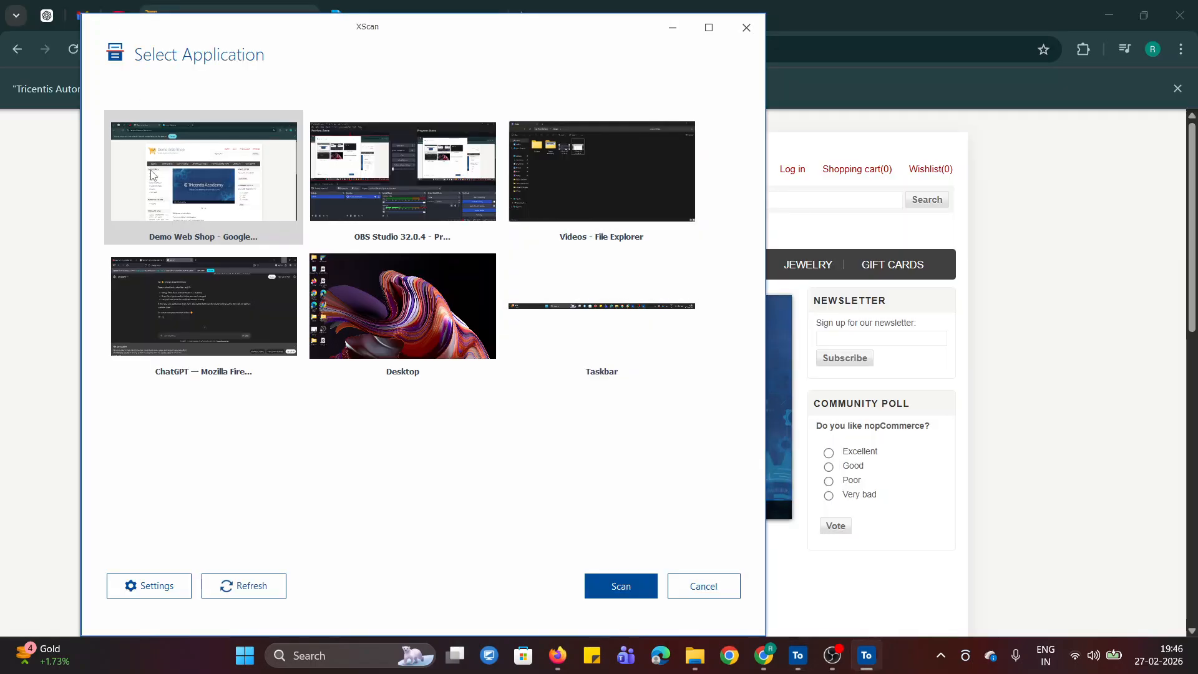
left_click(607, 589)
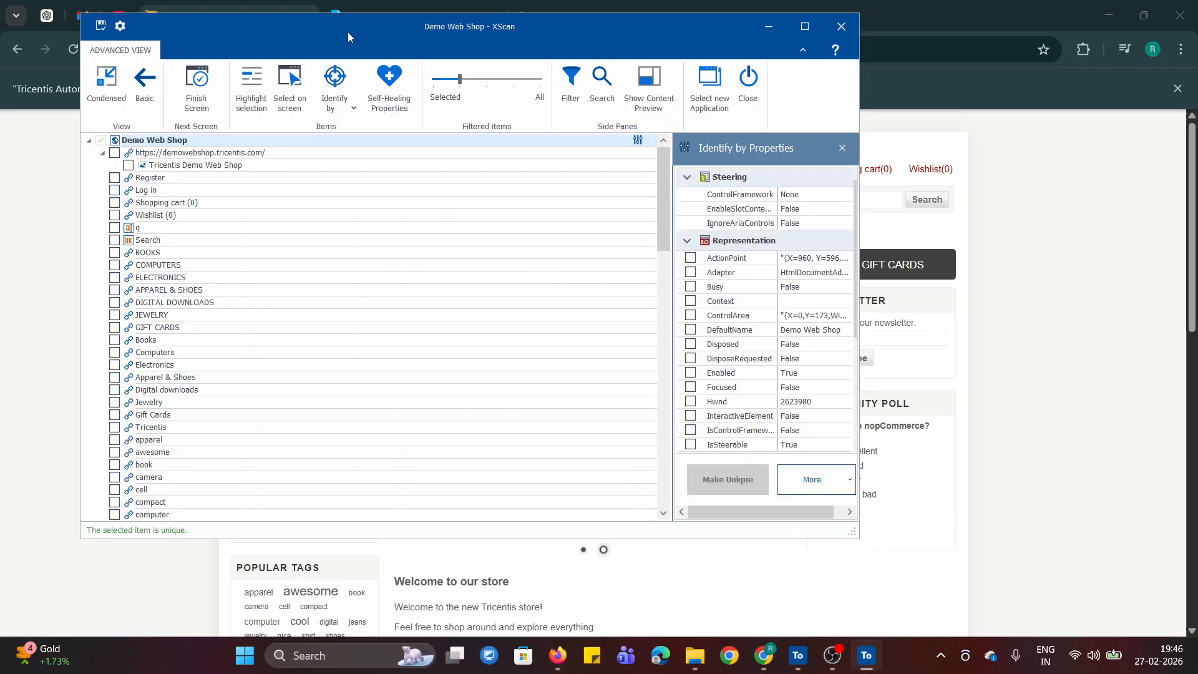
- Maximize XScan, widen the Identify by Properties pane and examine the Demo Web Shop page's identification properties
left_click_drag(243, 28, 367, 86)
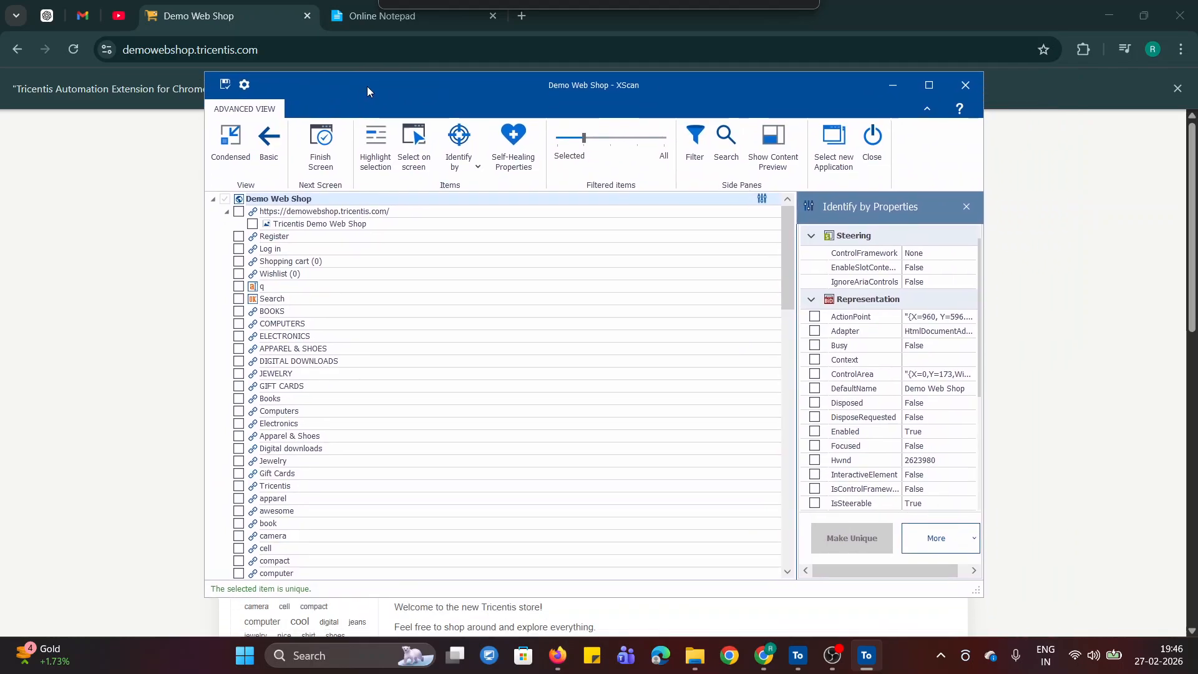
left_click(935, 88)
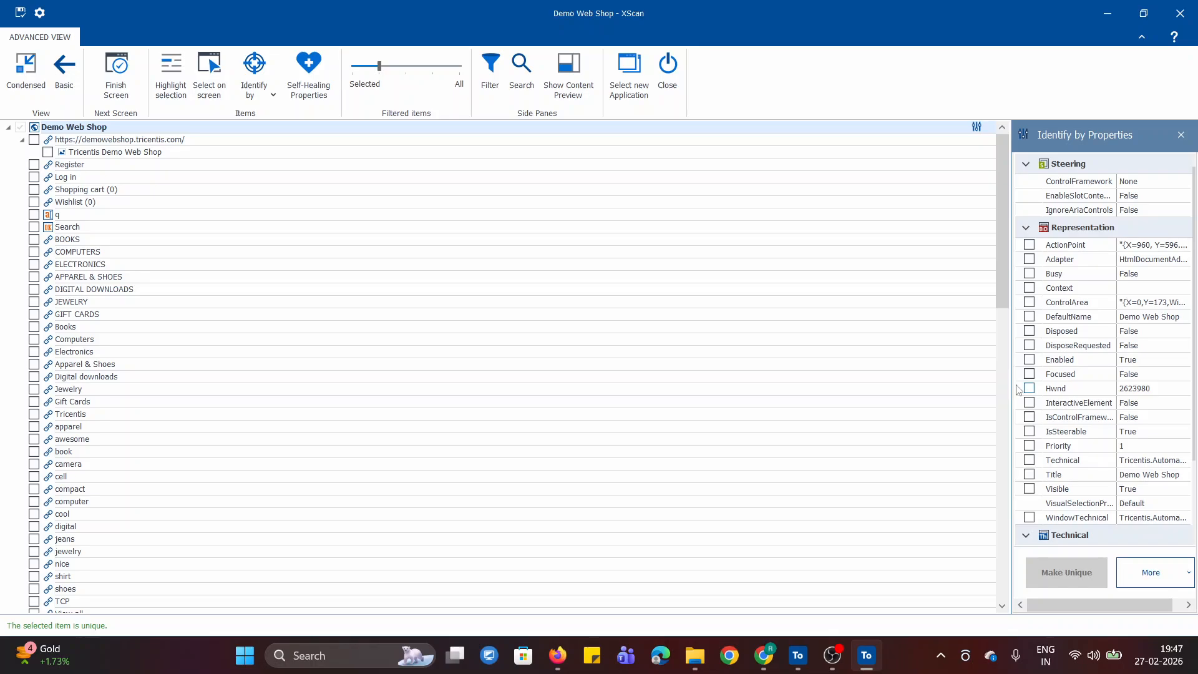
left_click_drag(1017, 388, 823, 387)
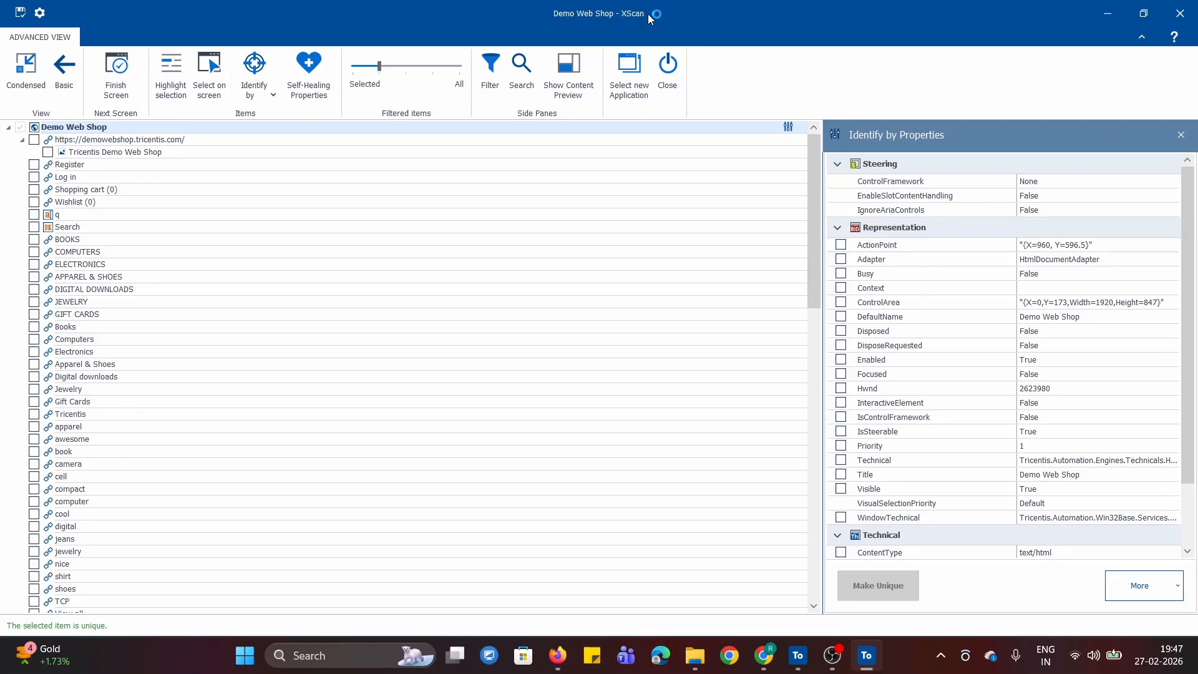
scroll(964, 434, "down", 1)
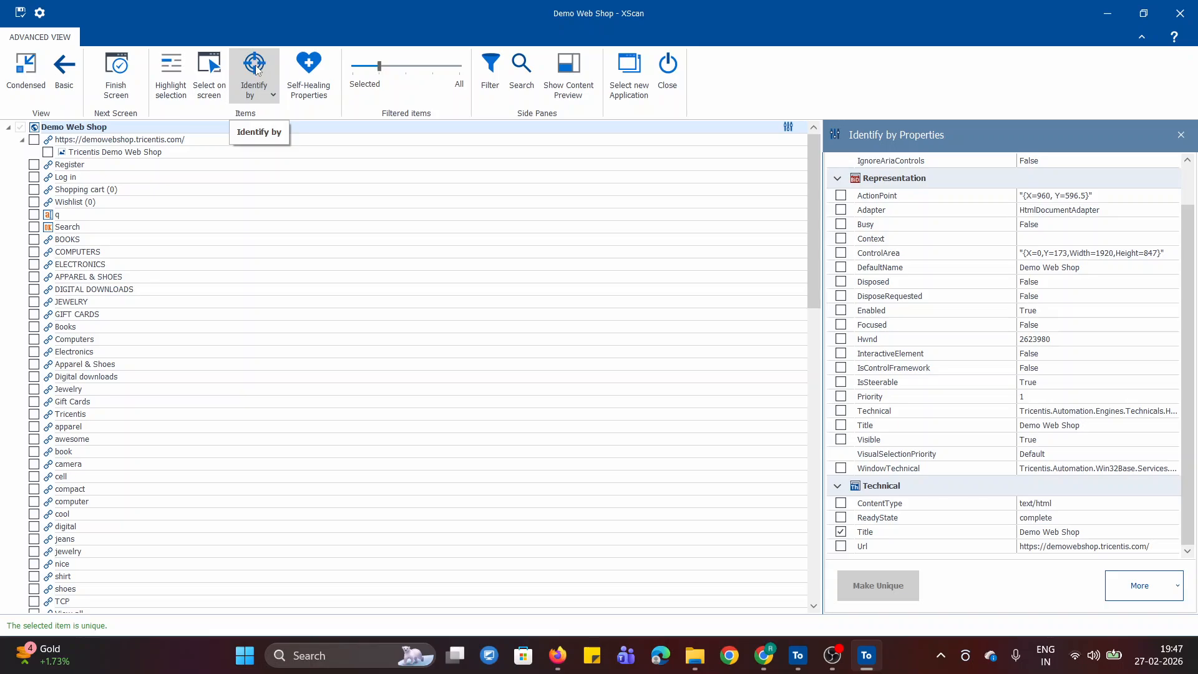
- View XScan's available identification methods, then switch to the Online Notepad notes and read how Tosca identifies elements by properties
left_click(249, 100)
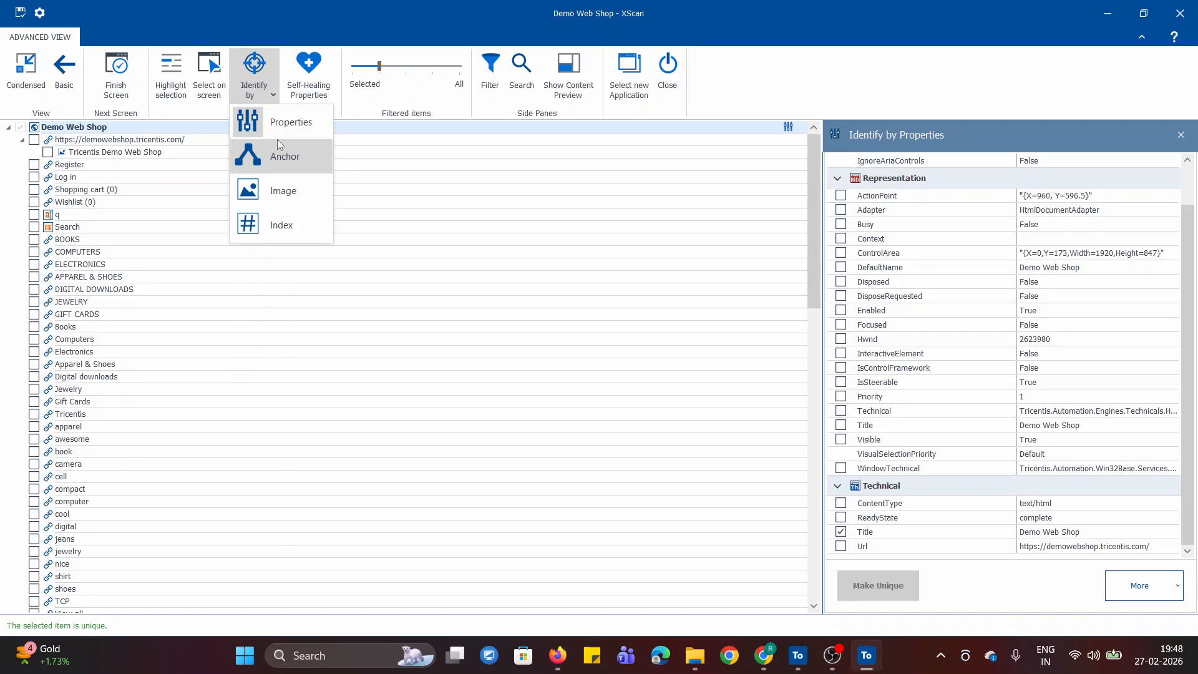
left_click(271, 96)
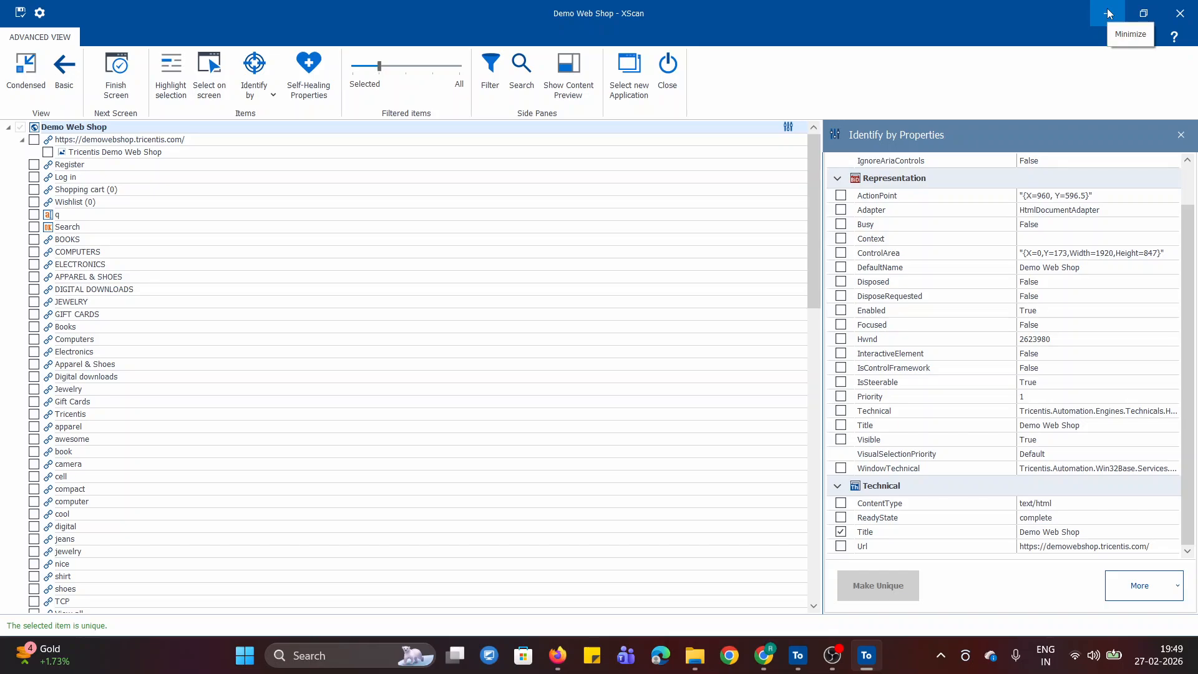
left_click(763, 655)
left_click(374, 16)
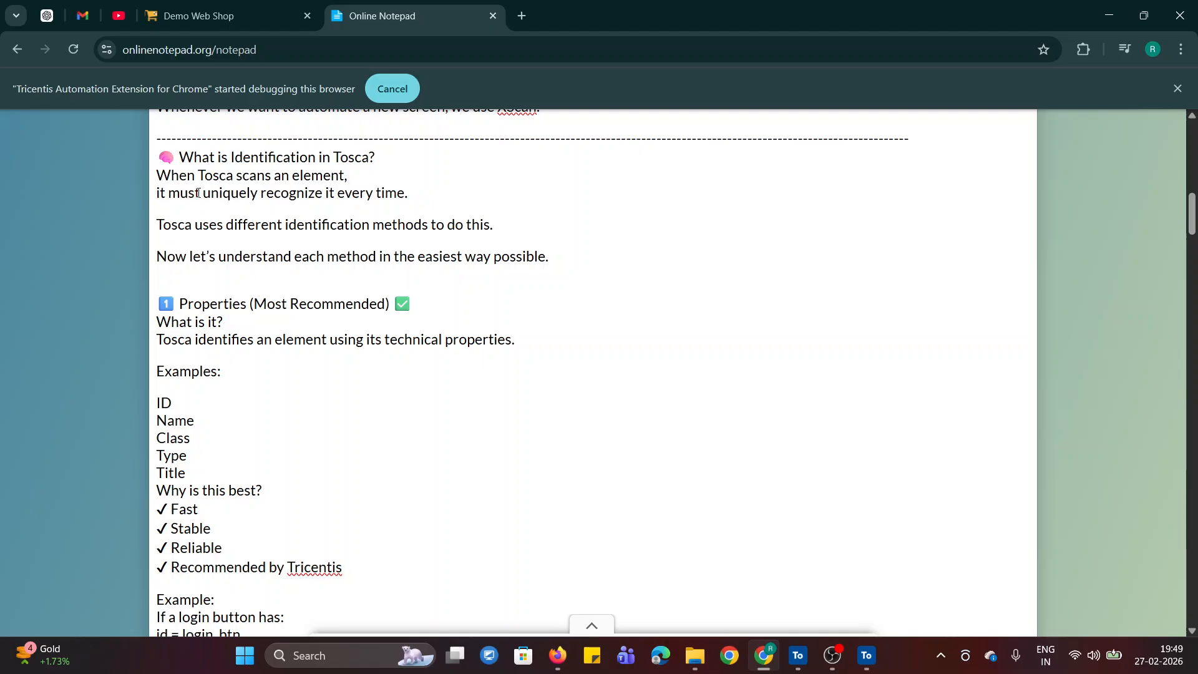
left_click_drag(201, 193, 474, 196)
left_click(522, 200)
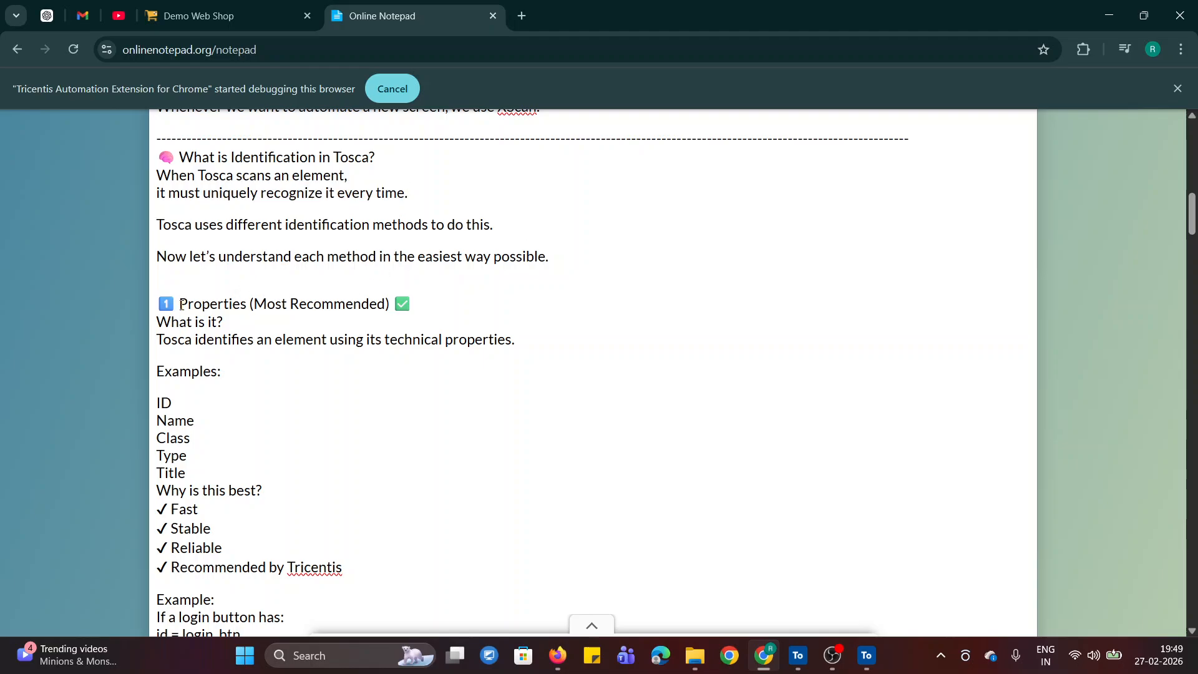
left_click_drag(1193, 217, 1193, 228)
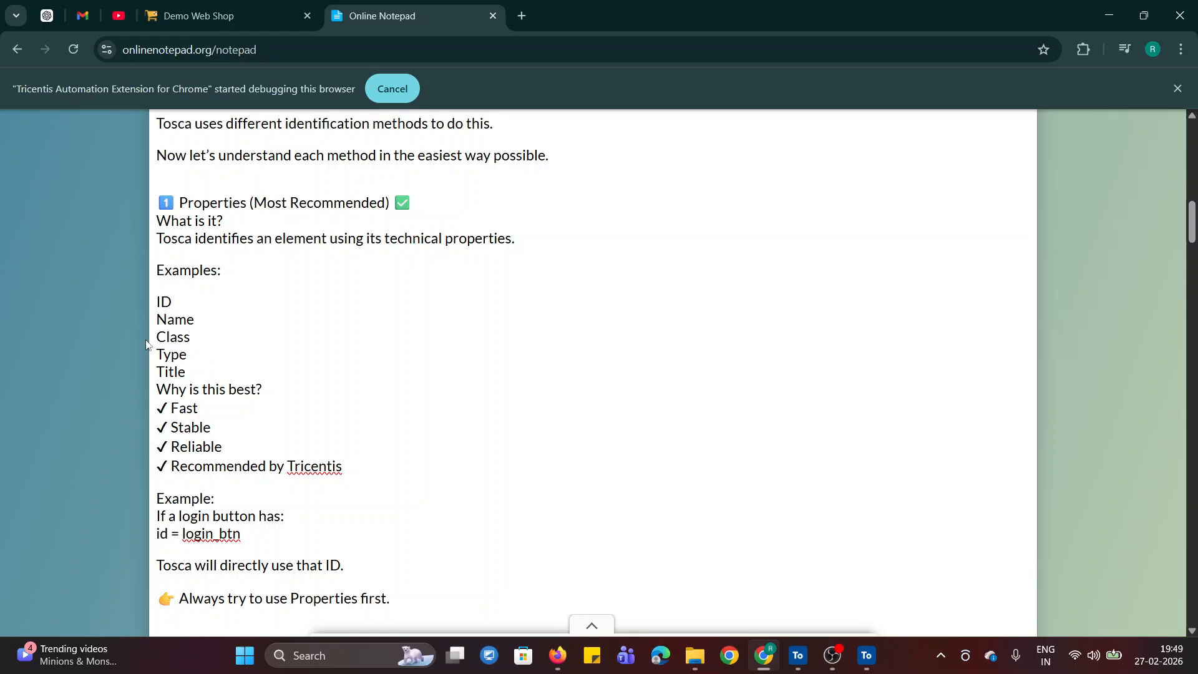
- Inspect the Register link's HTML attributes on the Demo Web Shop page and compare them with the property examples in the notes
left_click(200, 15)
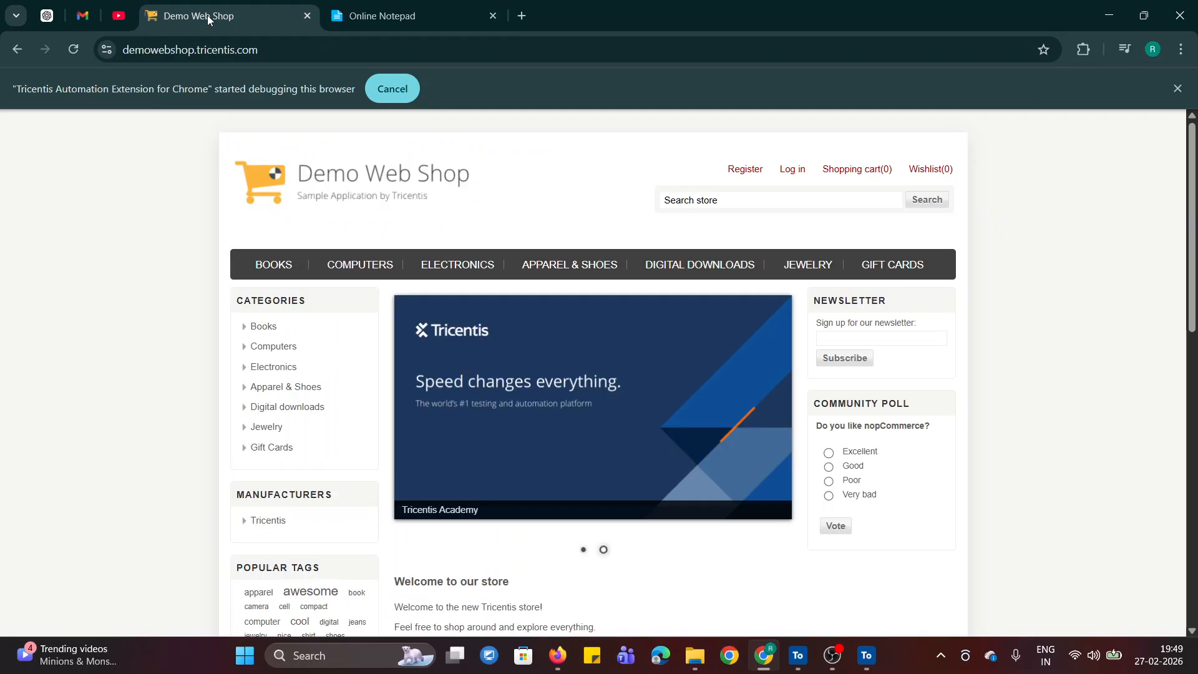
right_click(745, 170)
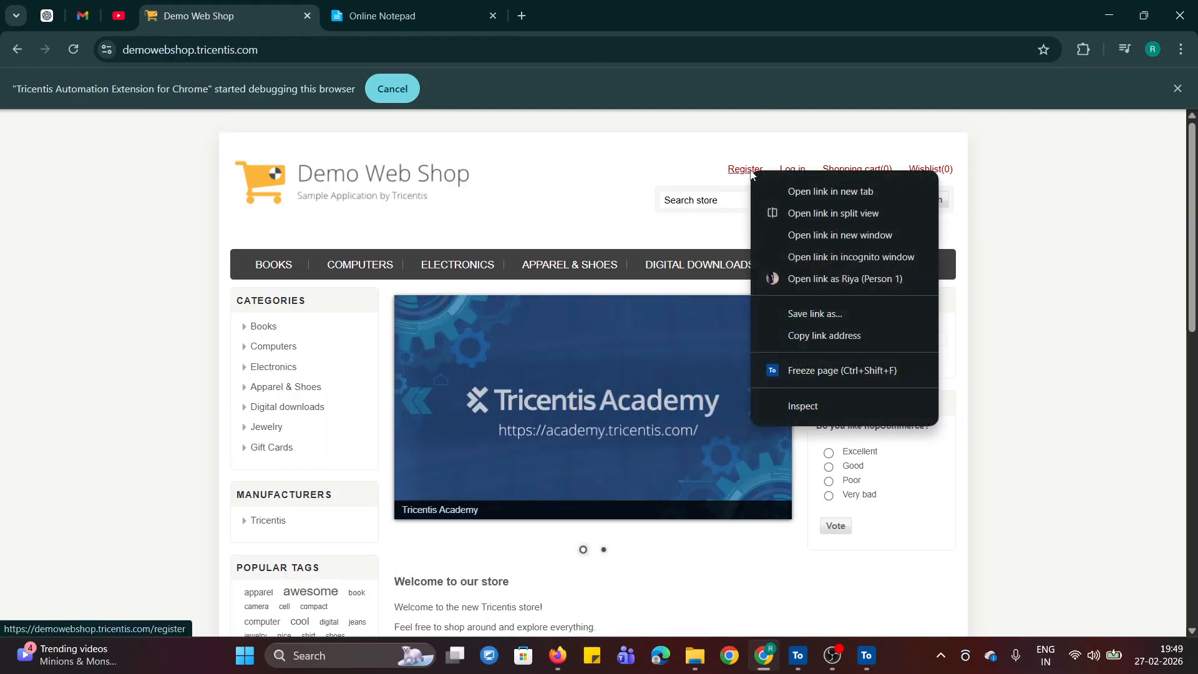
left_click(804, 409)
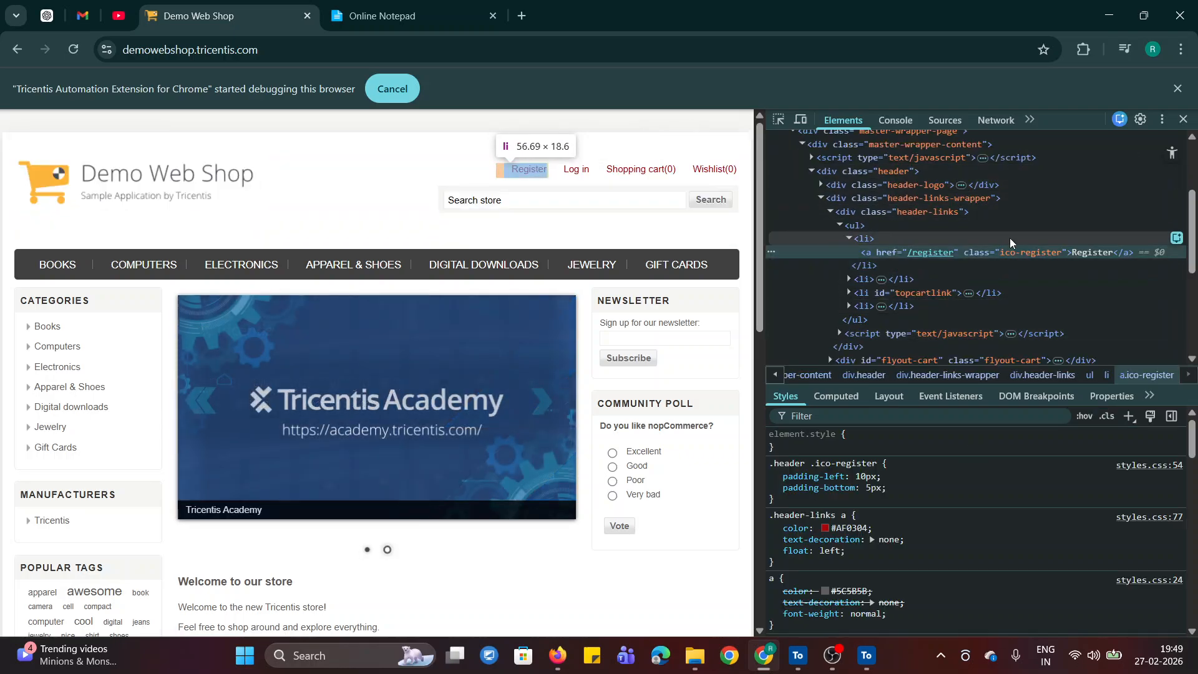
left_click(1184, 118)
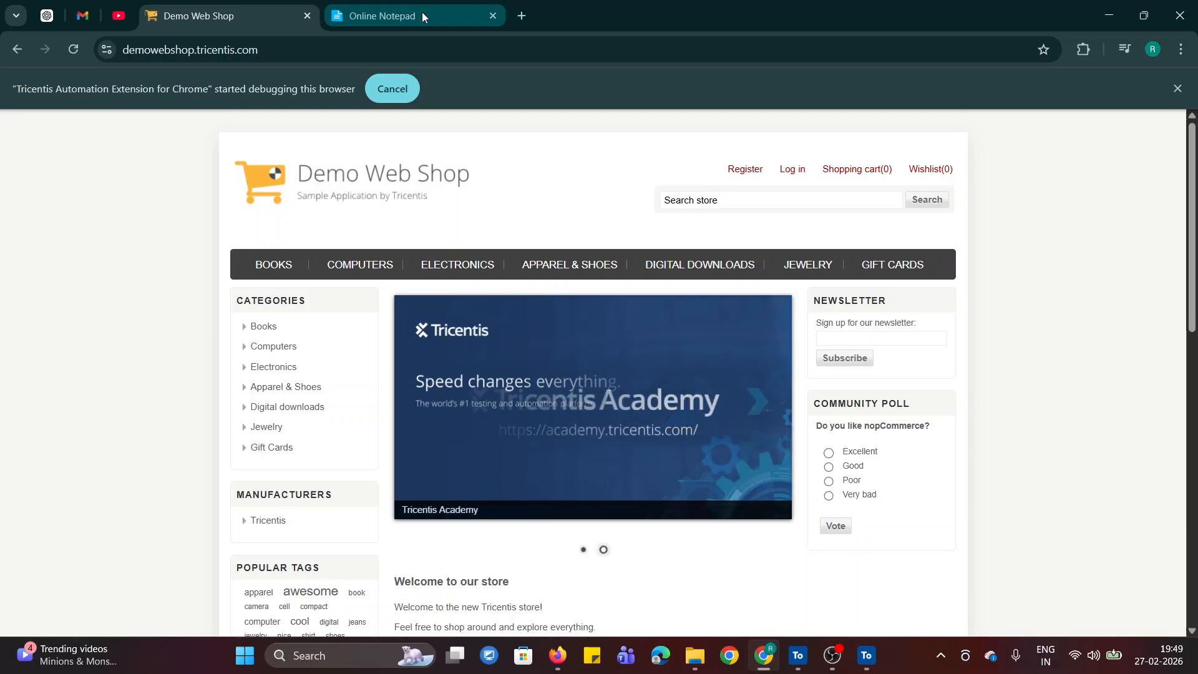
left_click(423, 17)
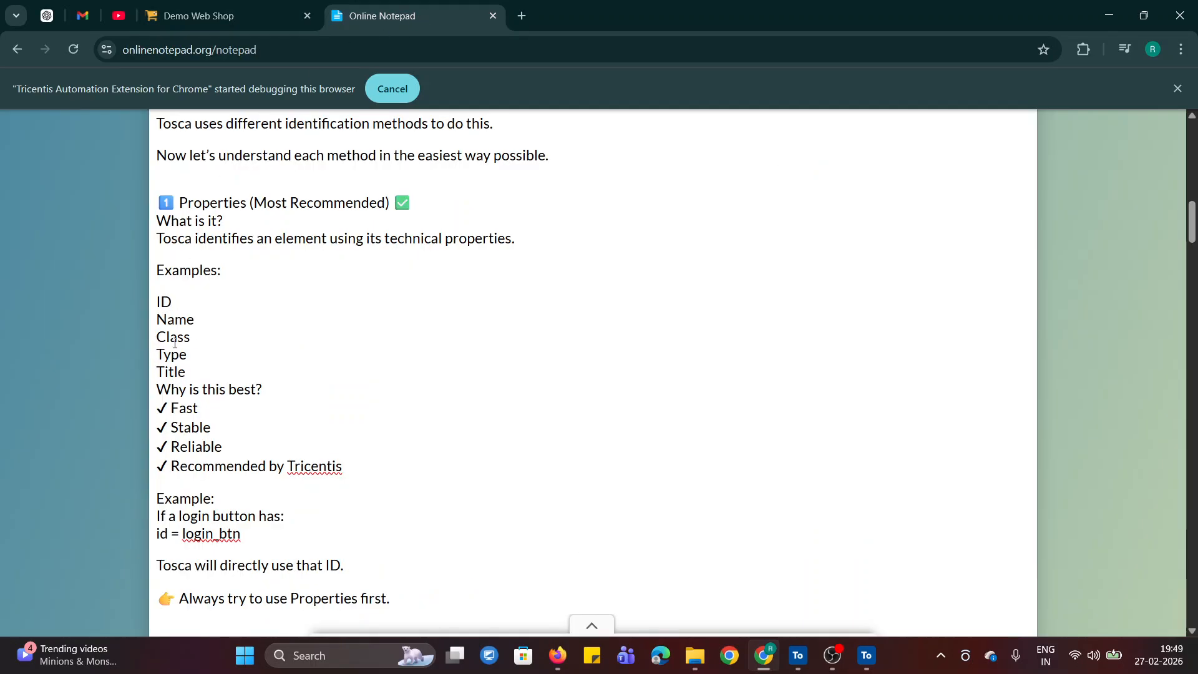
left_click(206, 17)
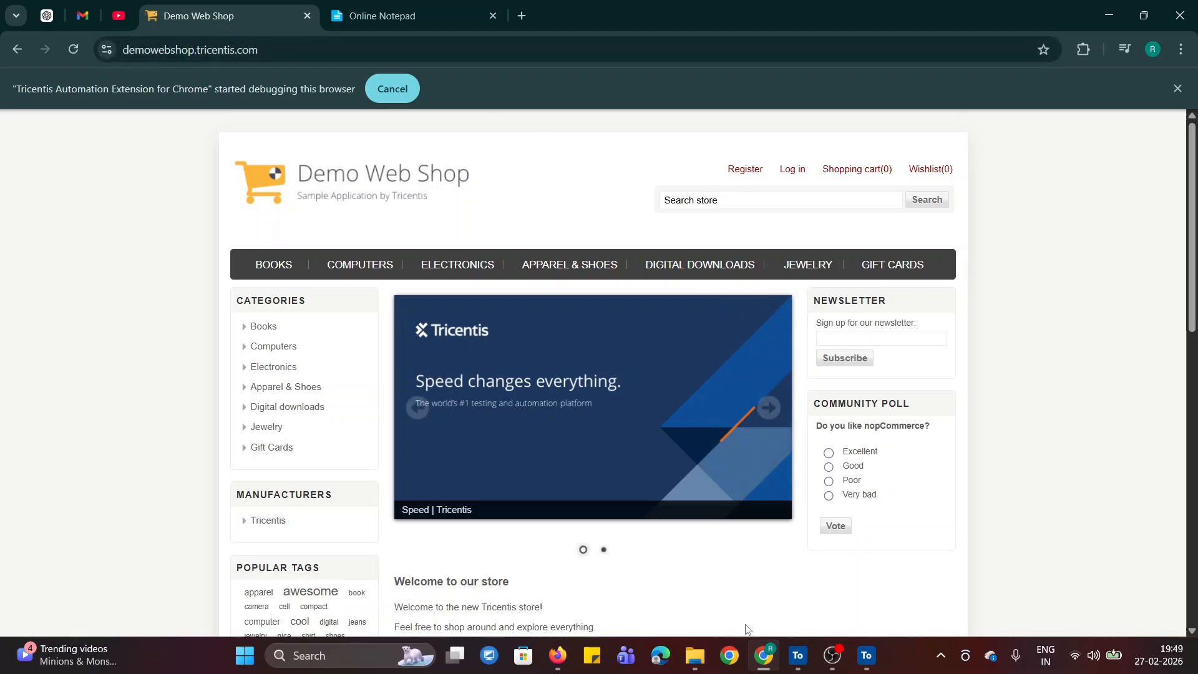
- Switch to XScan, view the additional identification options for the Demo Web Shop page and choose identification by Properties
left_click(866, 656)
left_click(1162, 571)
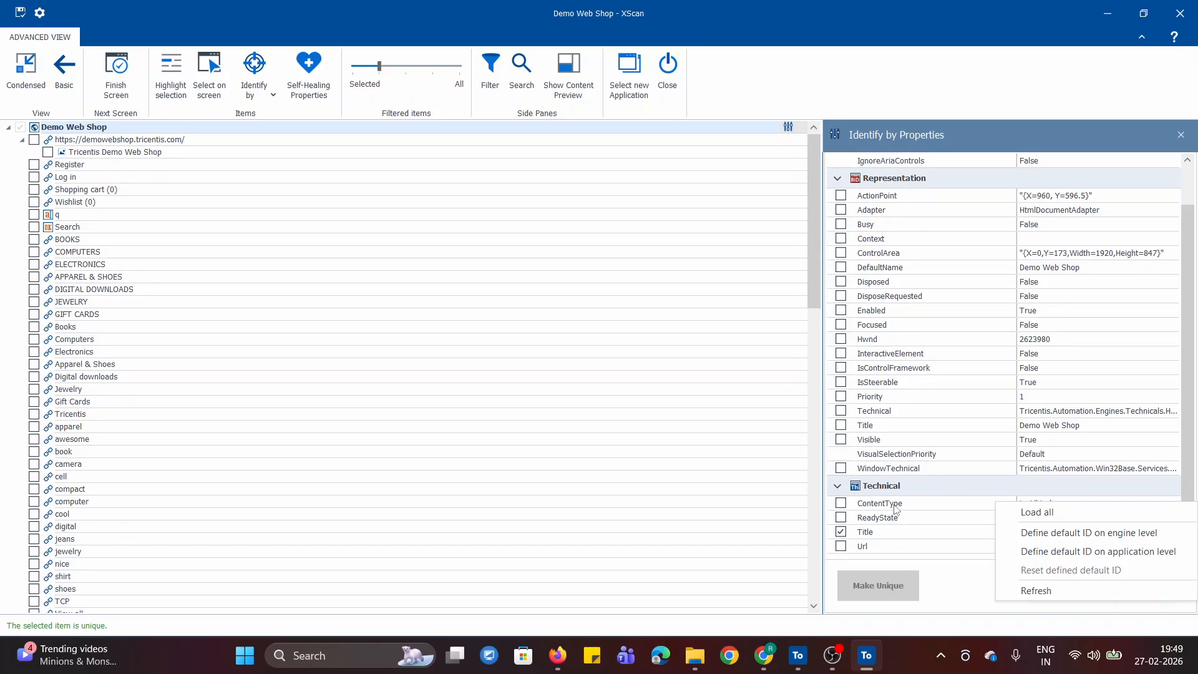
left_click(952, 610)
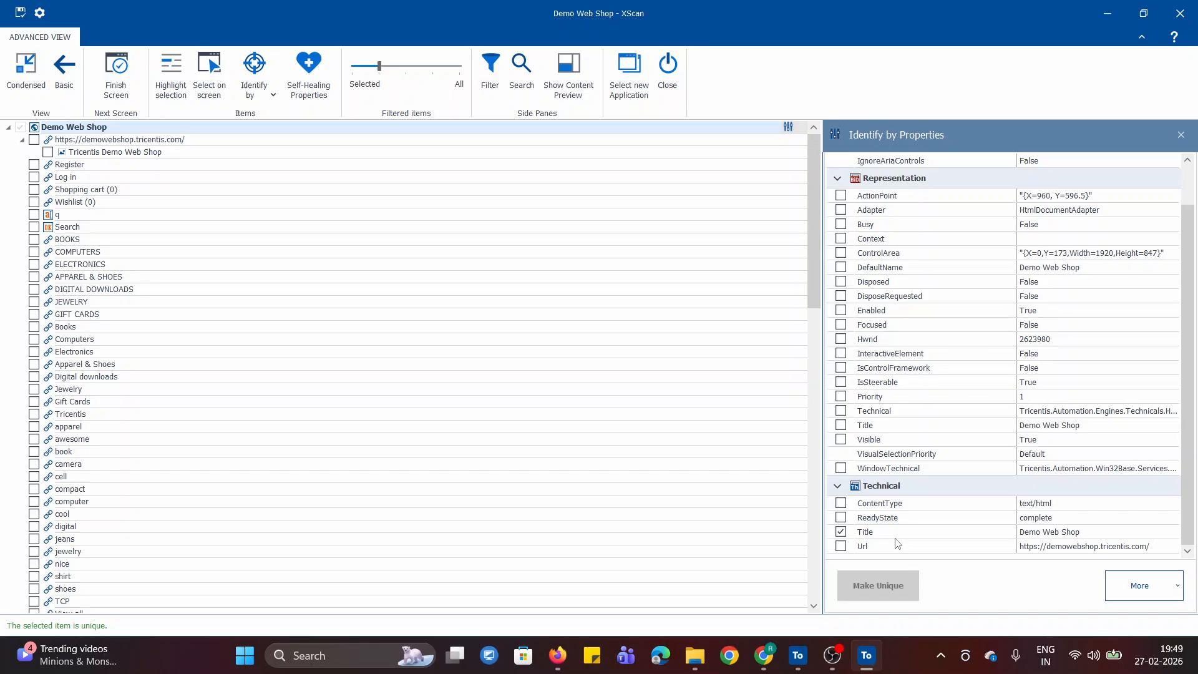
mouse_move(801, 666)
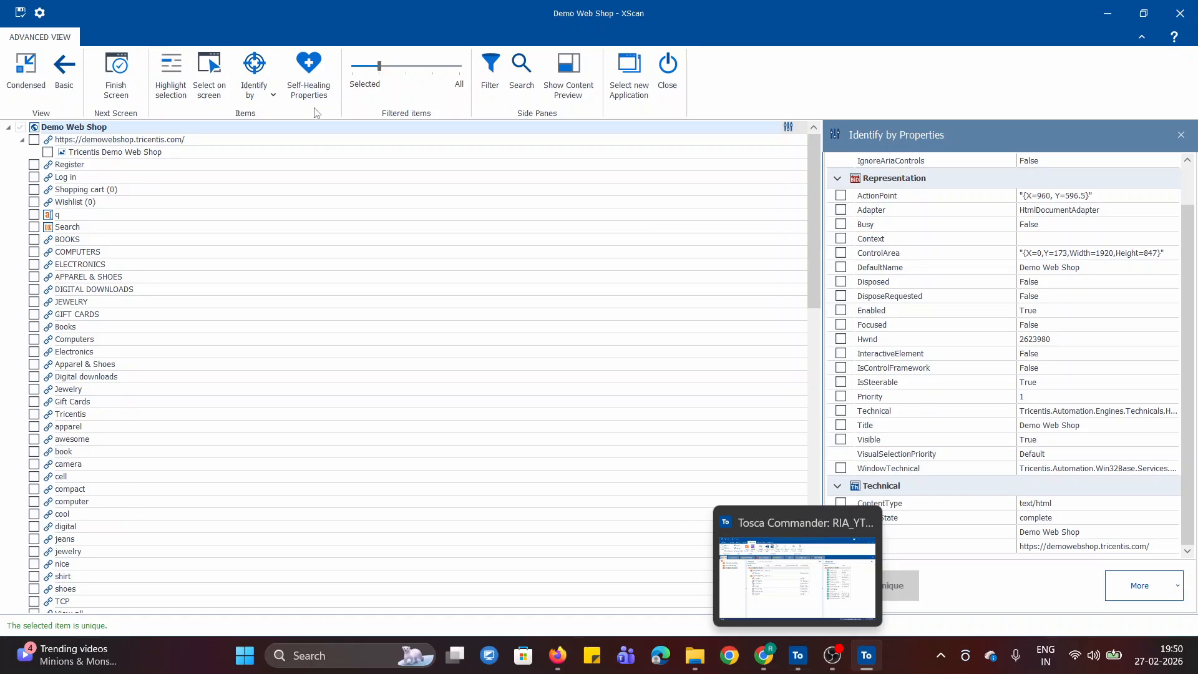
left_click(259, 92)
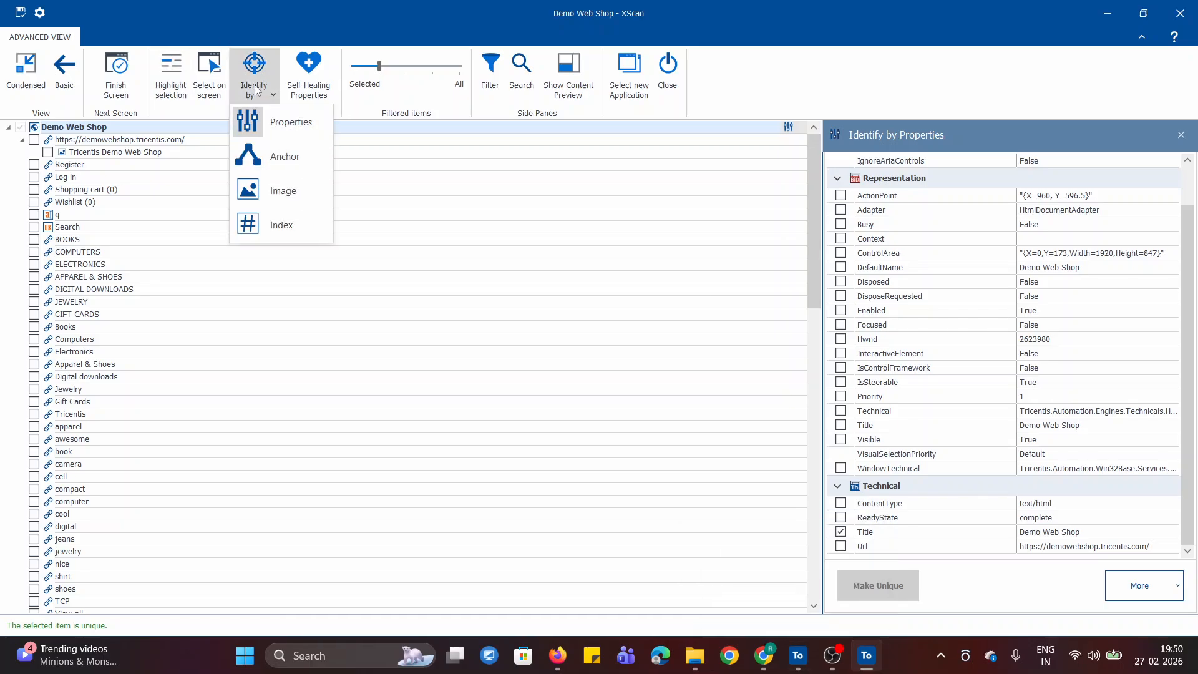
left_click(264, 120)
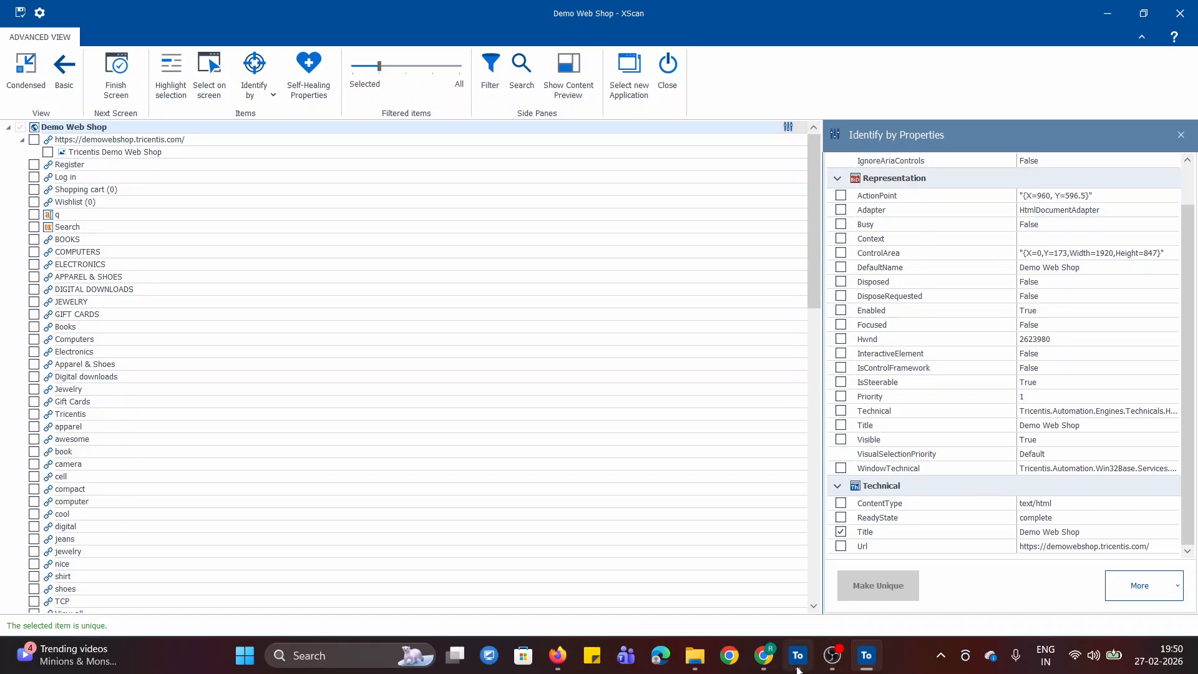
- Switch to the Online Notepad notes and read why identification by properties is the recommended method
left_click(763, 655)
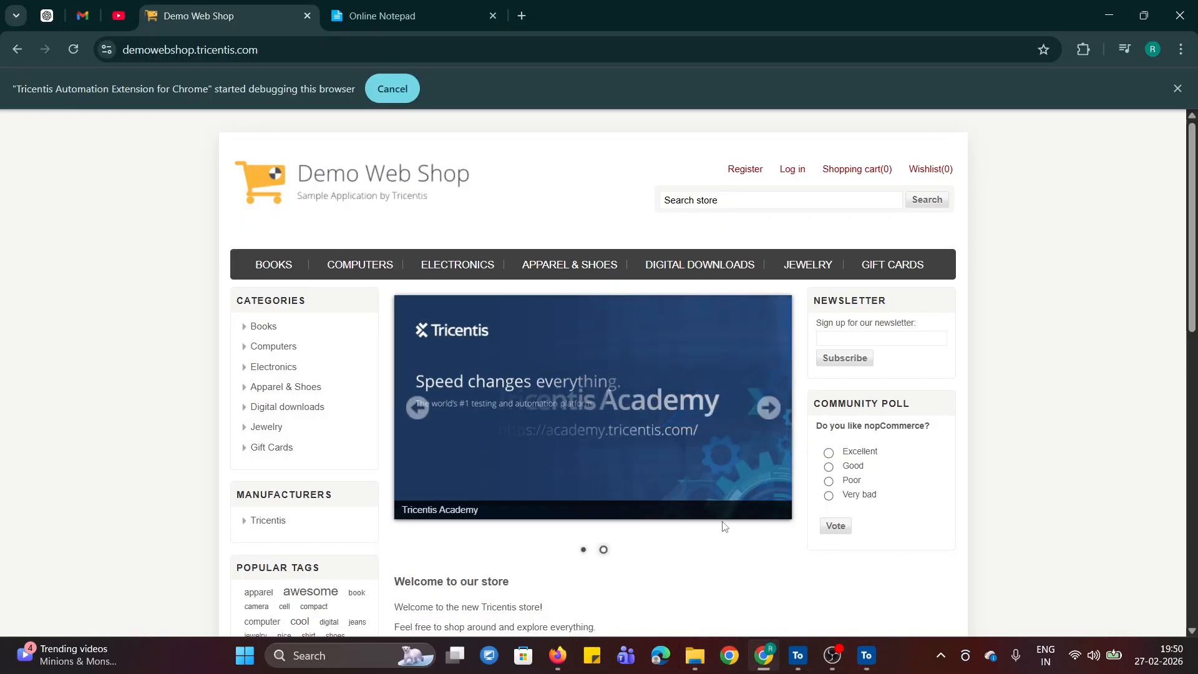
left_click(382, 16)
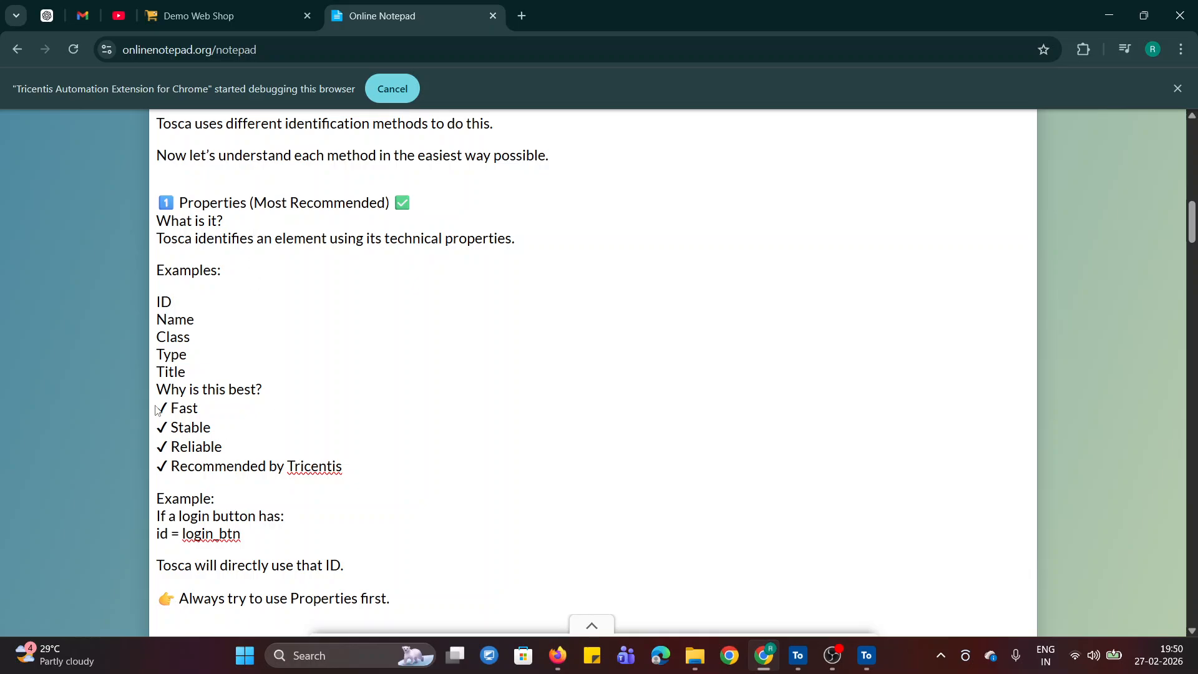
double_click(177, 406)
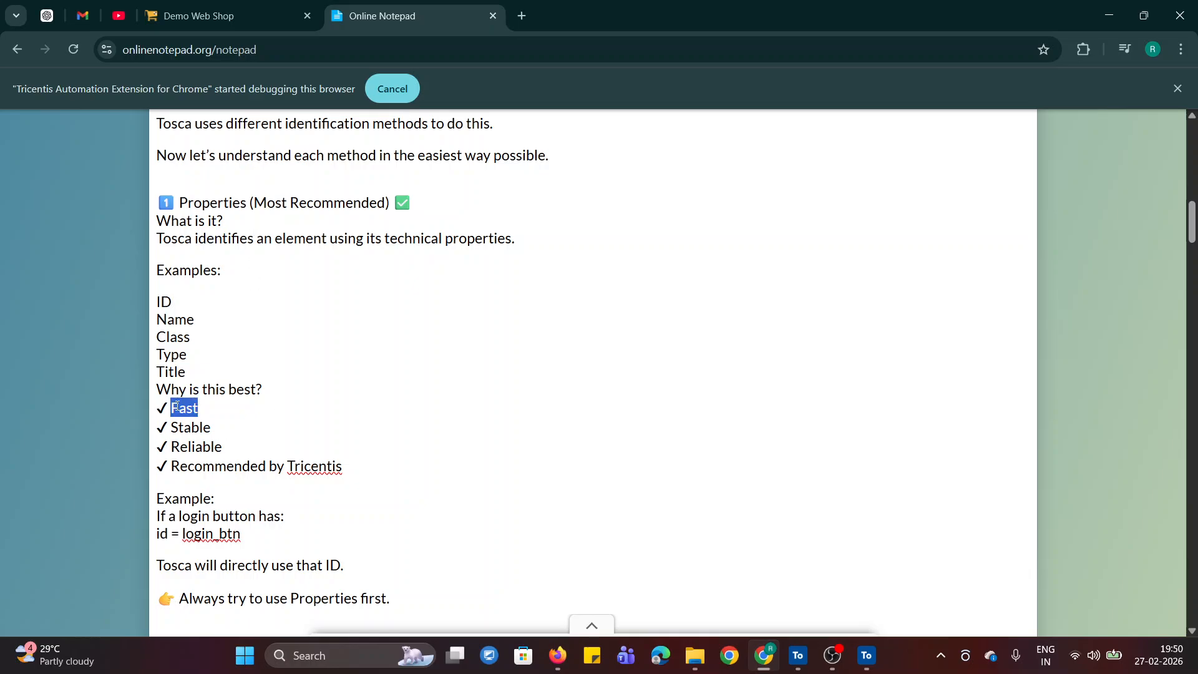
double_click(183, 440)
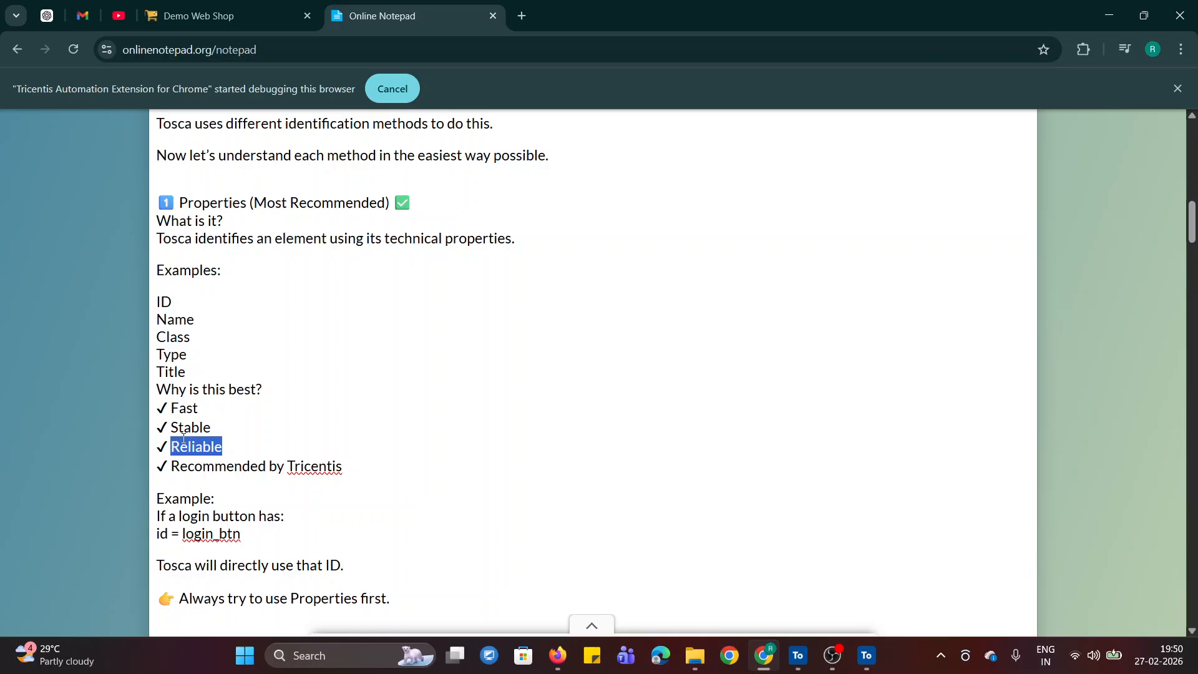
left_click(636, 463)
- Read the Anchor section of the notes, covering its definition, the Username label example and when to use it
left_click_drag(1193, 225, 1193, 235)
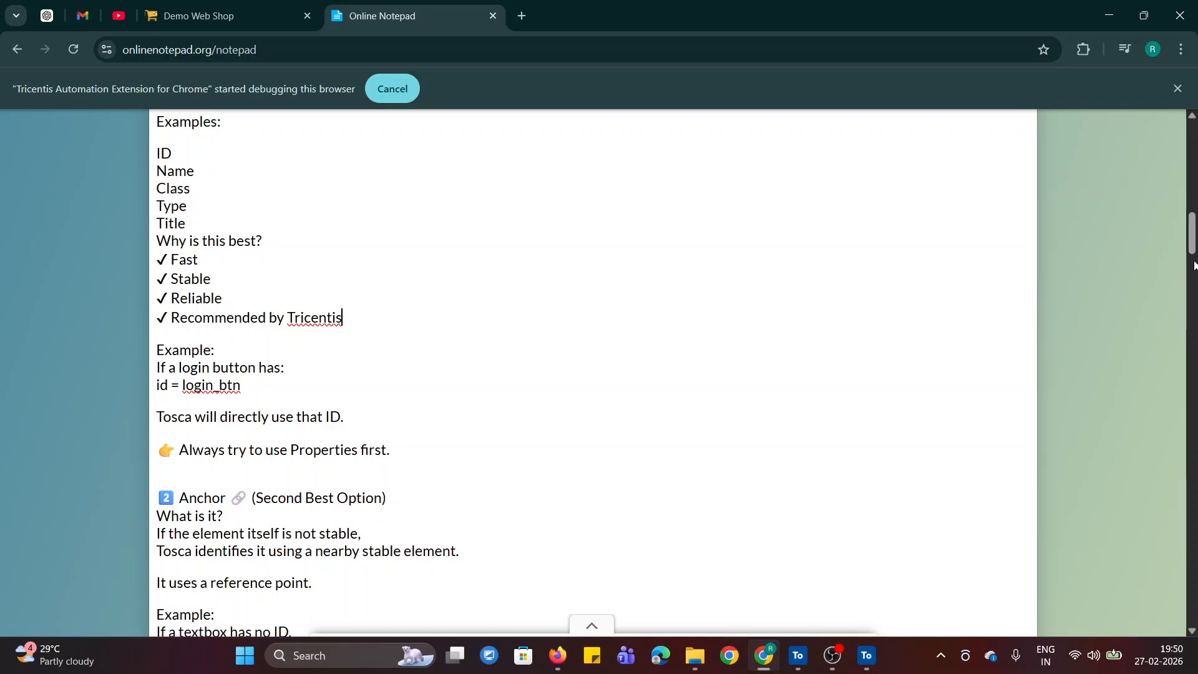
left_click_drag(1193, 233, 1192, 252)
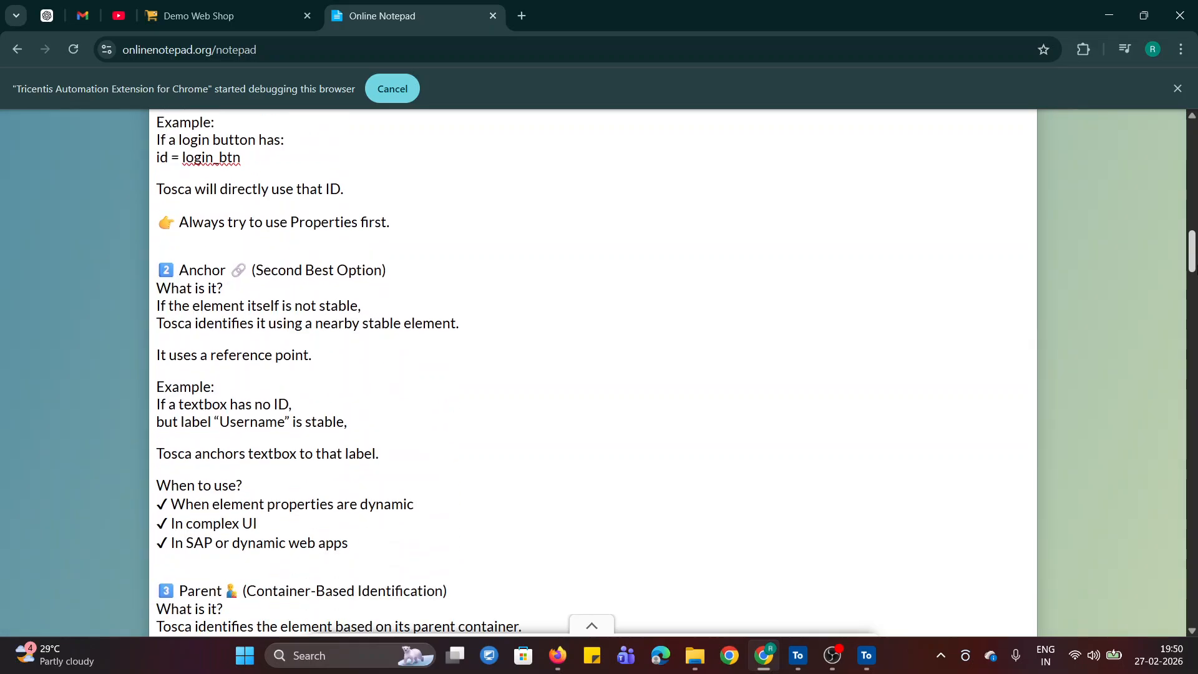
scroll(1192, 252, "down", 1)
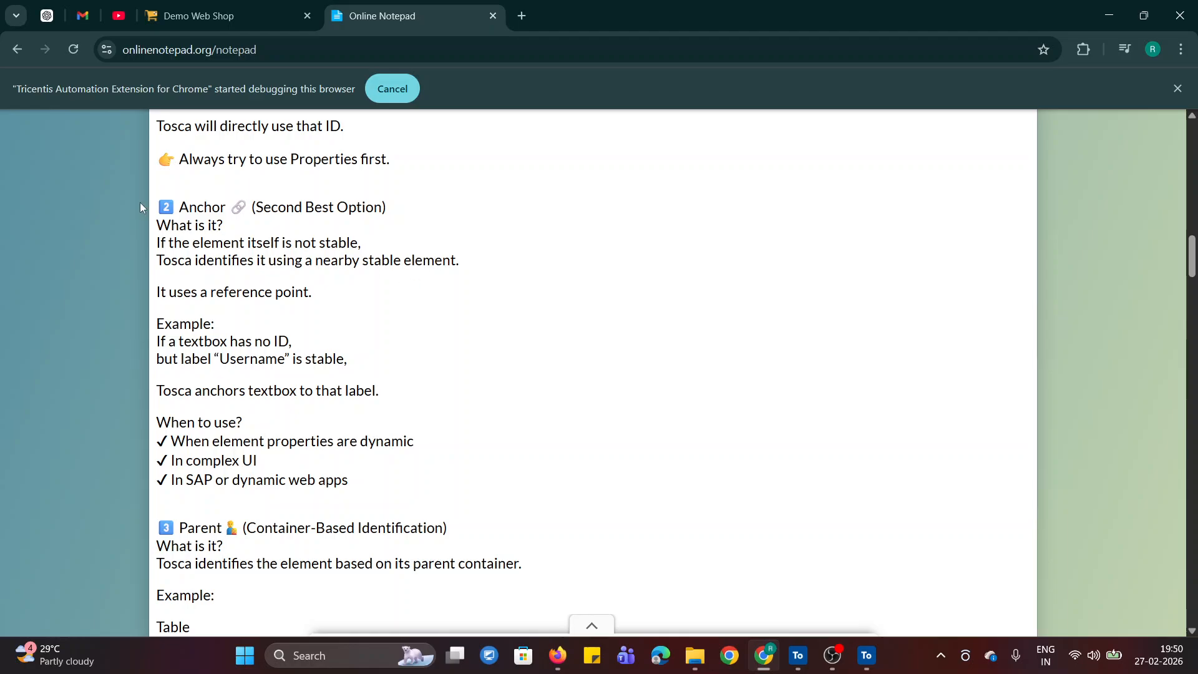
left_click_drag(181, 212, 231, 209)
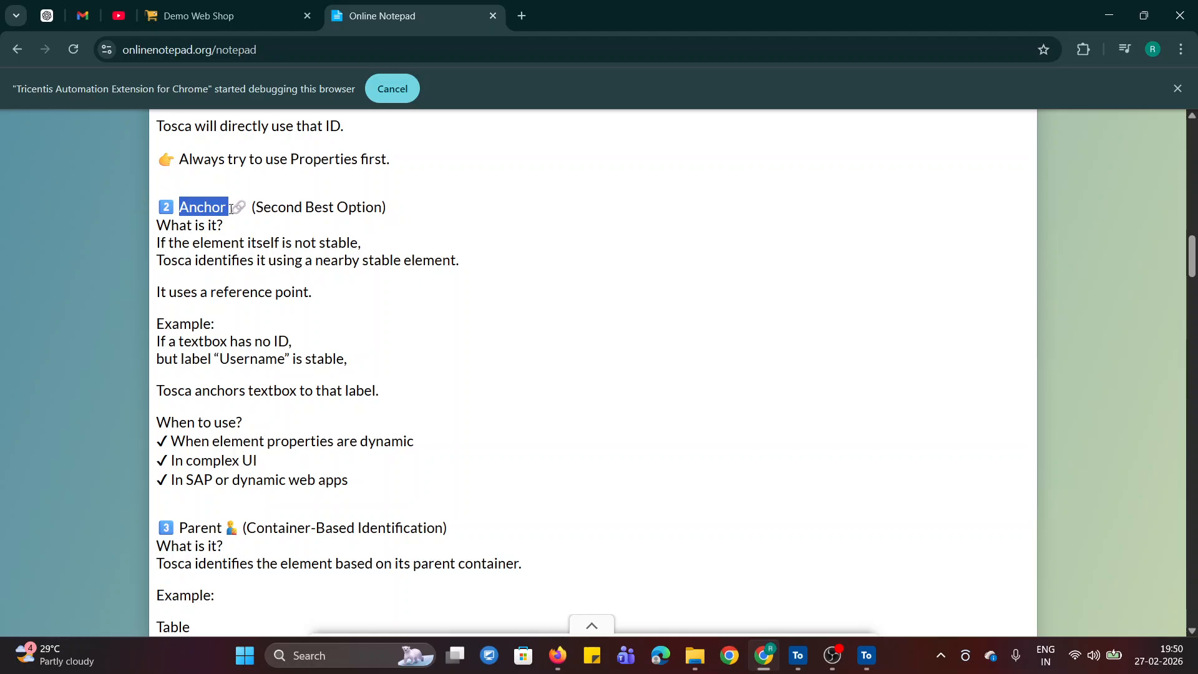
left_click(388, 207)
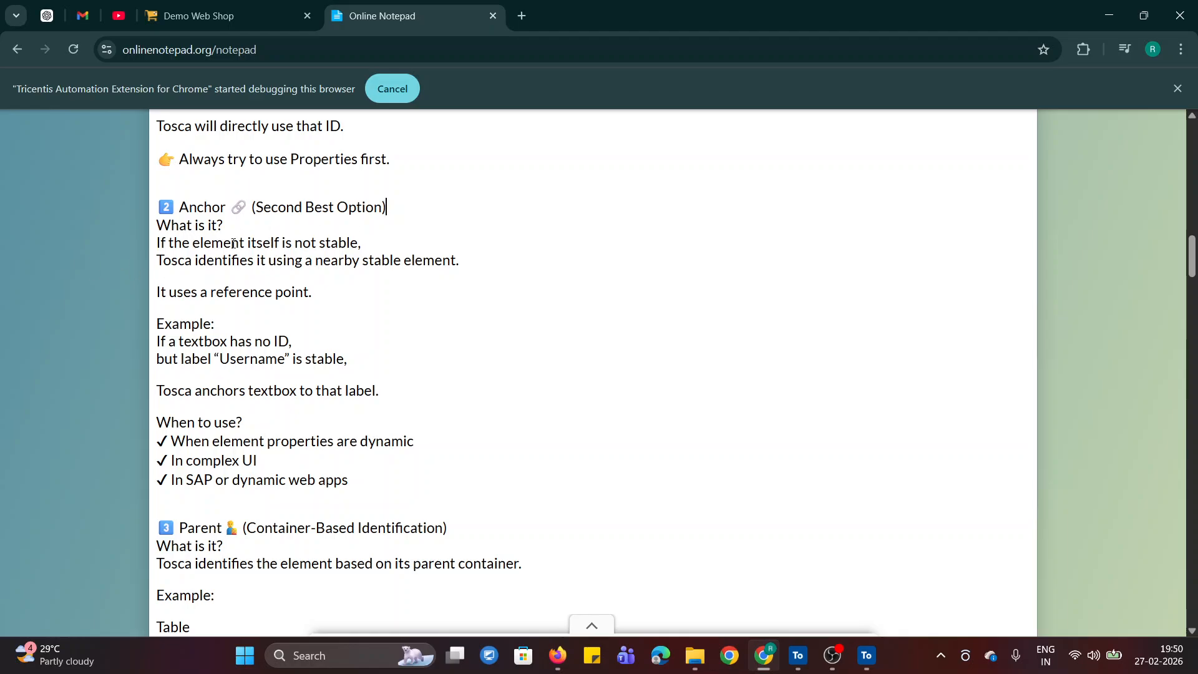
left_click_drag(249, 242, 363, 243)
left_click(374, 313)
left_click_drag(318, 267, 459, 267)
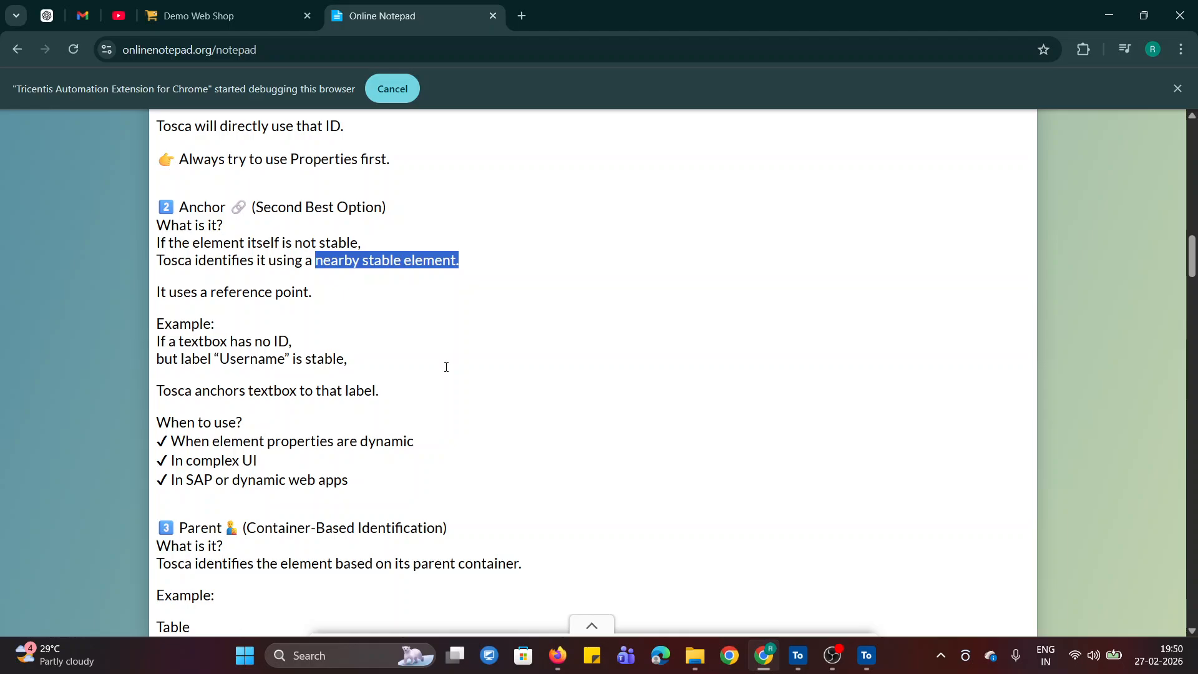
left_click(446, 367)
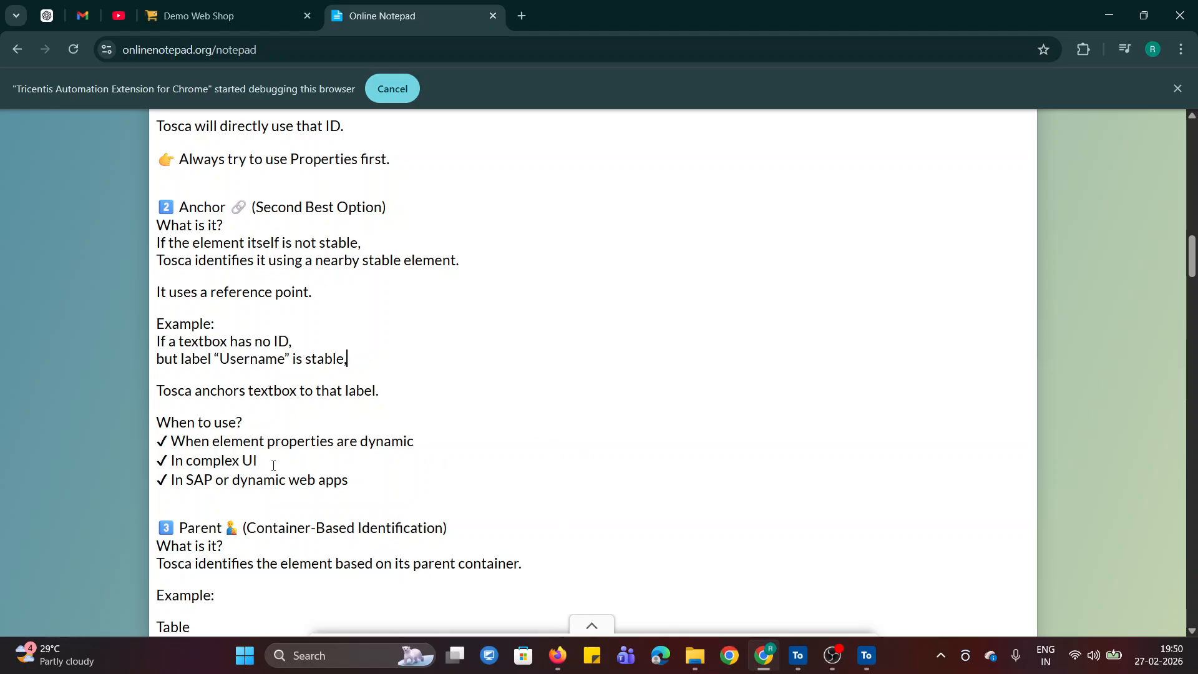
- Switch to XScan, select the Register, Log in and Shopping cart links and filter the list to selected items only
left_click(219, 10)
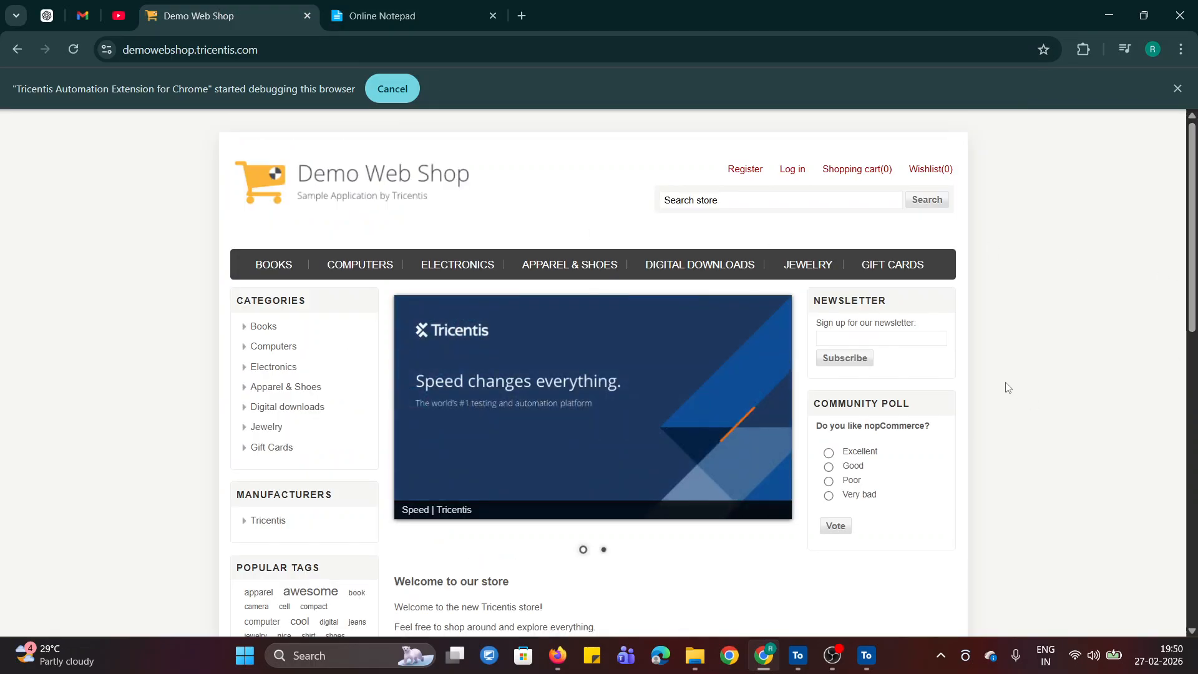
left_click(866, 655)
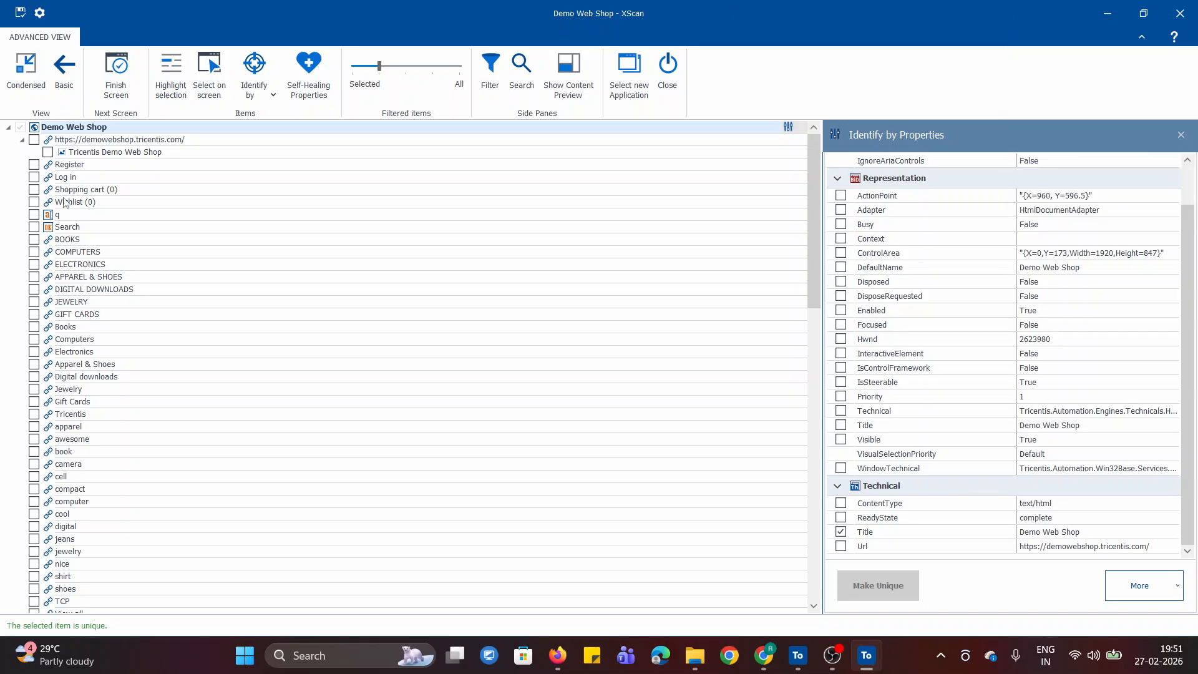
left_click(34, 165)
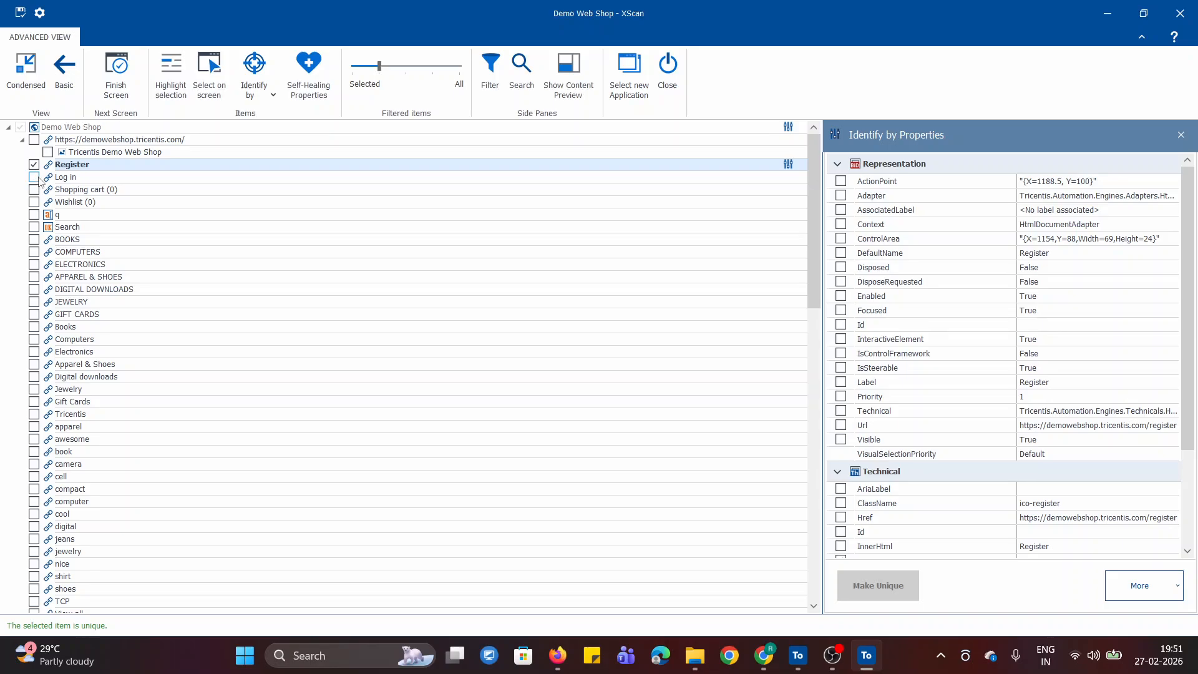
left_click(34, 178)
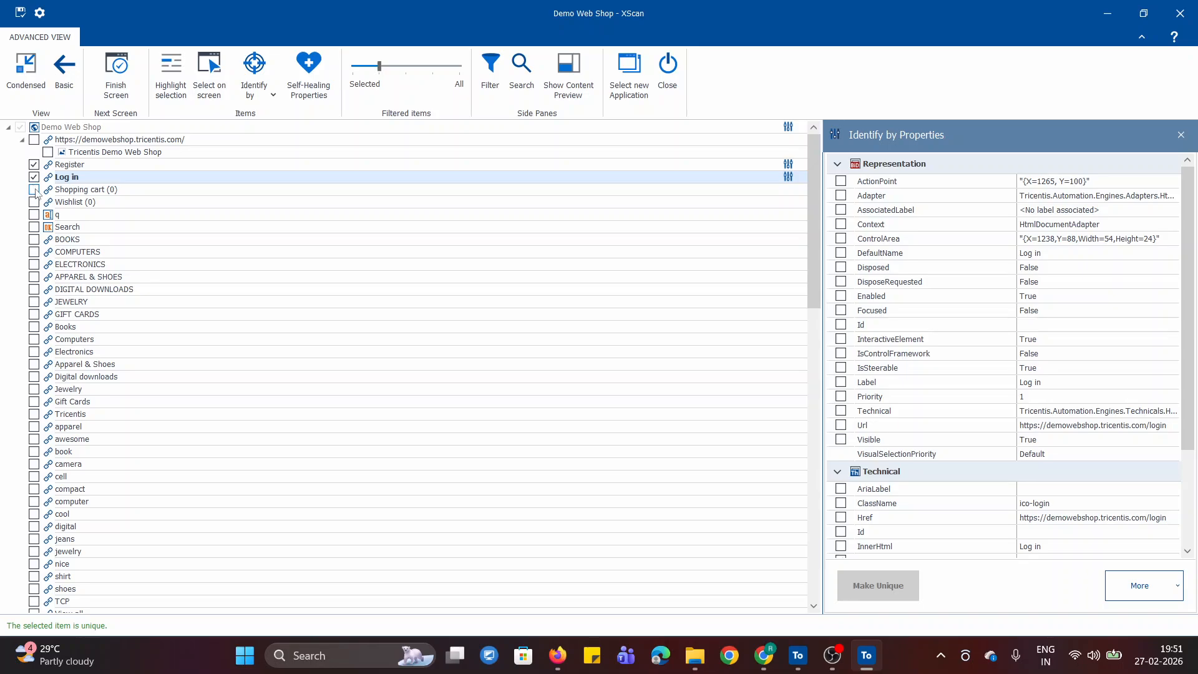
left_click(34, 191)
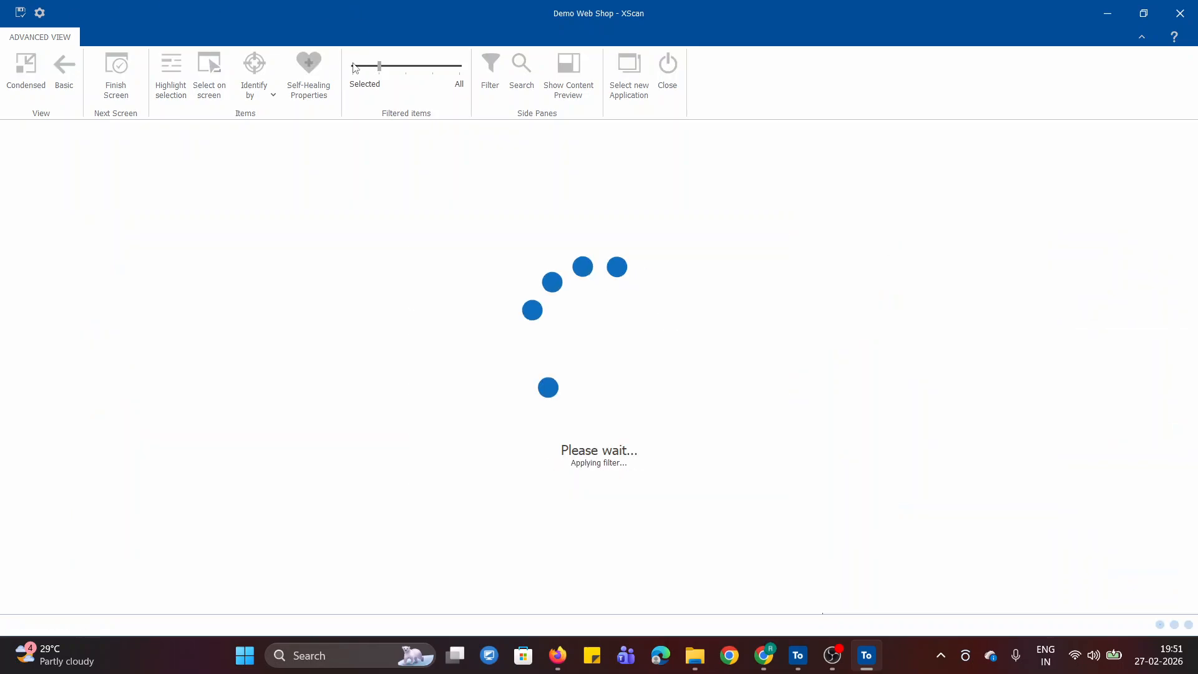
left_click(351, 69)
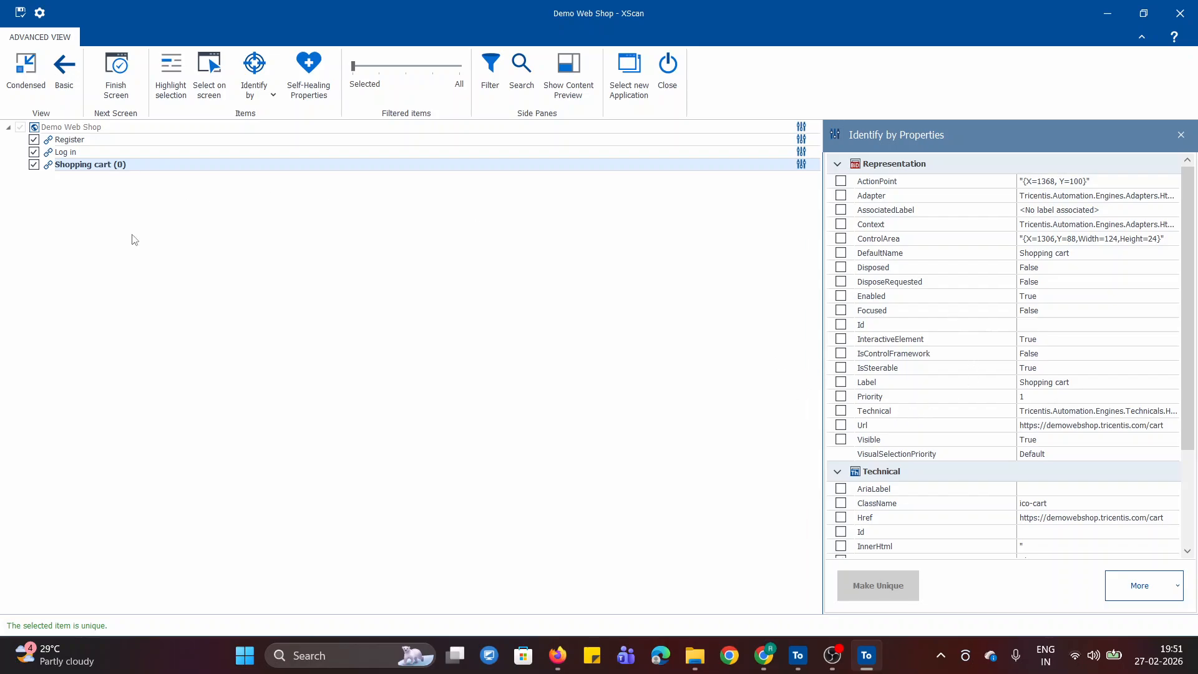
- Remove the InnerText property from the Log in link's identification, keeping only Tag
left_click(71, 152)
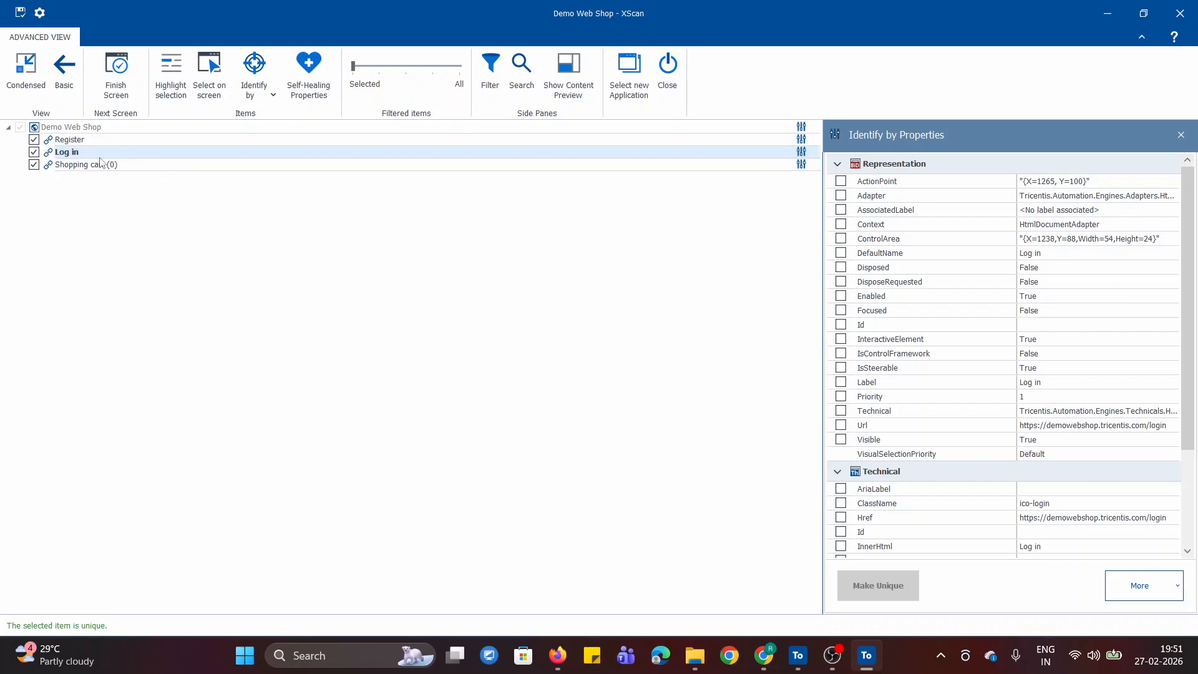
scroll(928, 444, "down", 3)
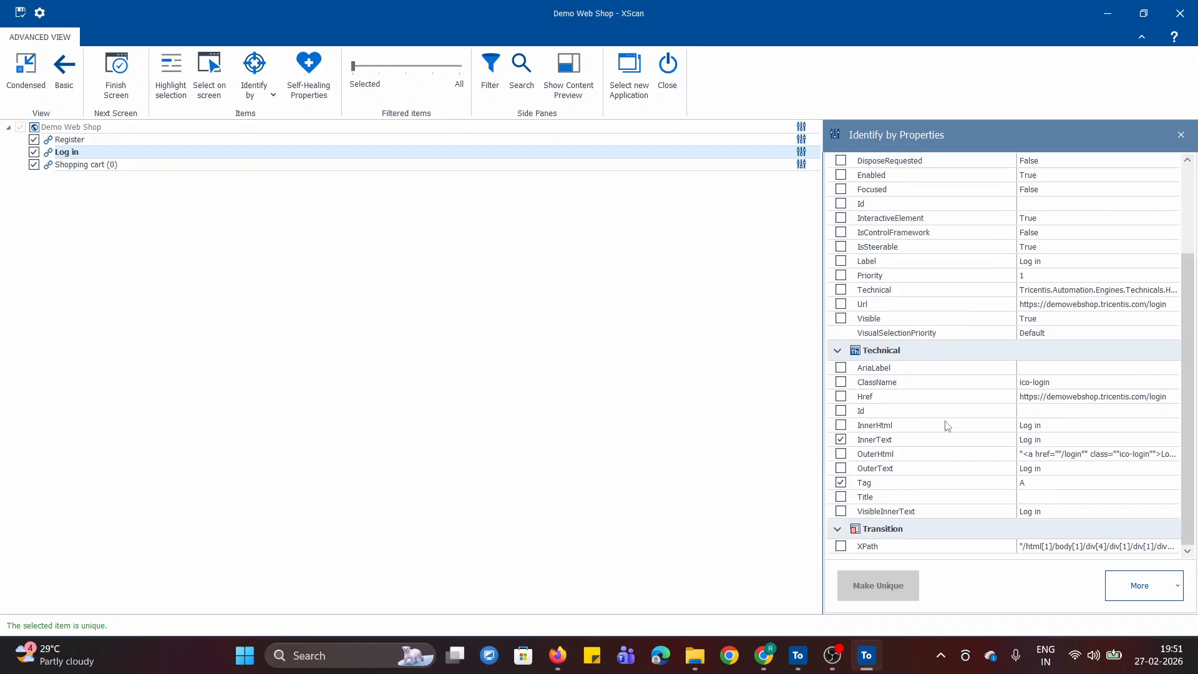
left_click(841, 440)
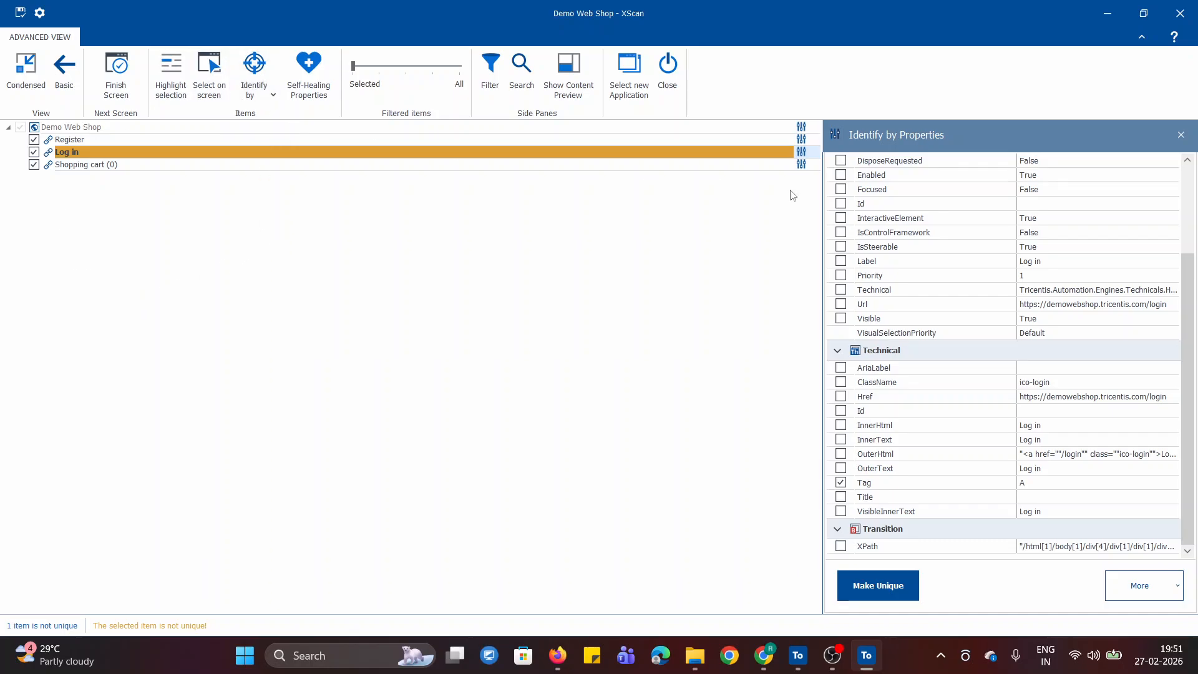
- Open identification by Anchor for the Log in link
left_click(134, 154)
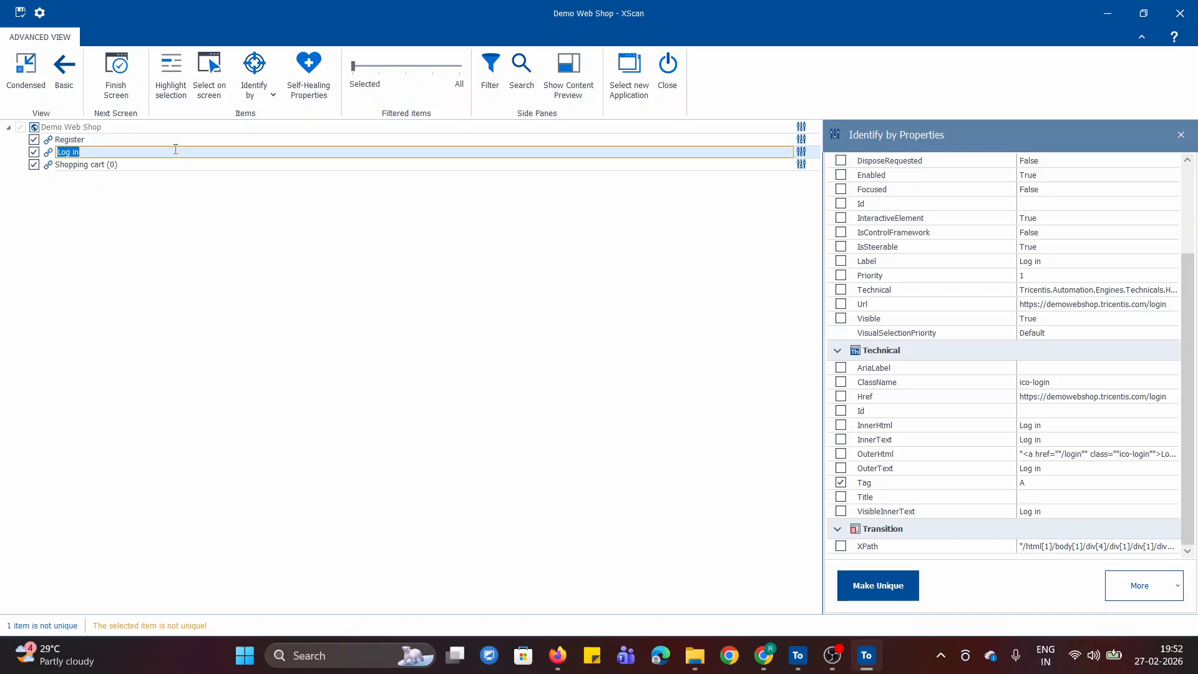
left_click(257, 92)
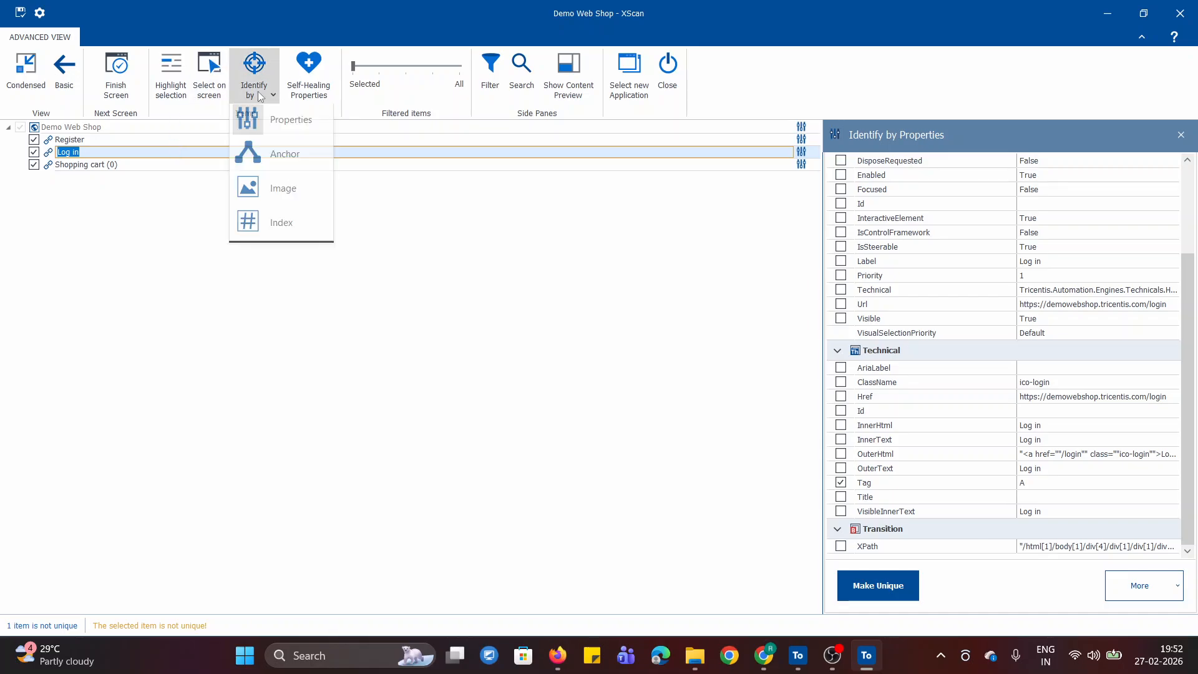
left_click(284, 159)
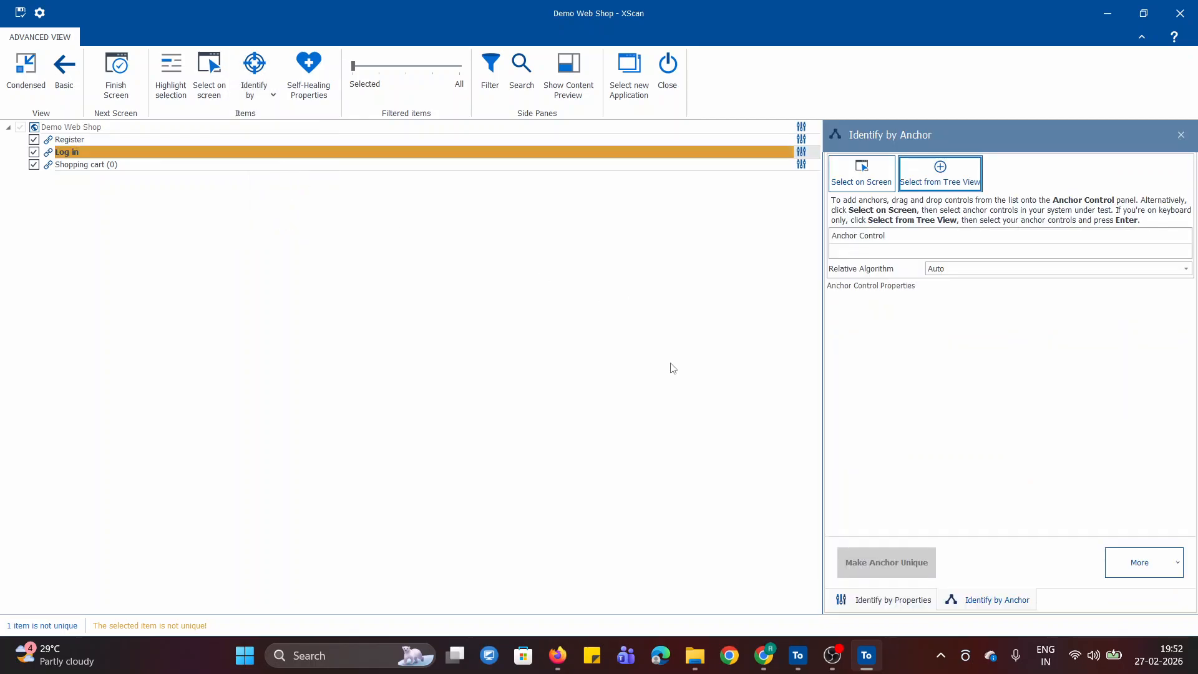
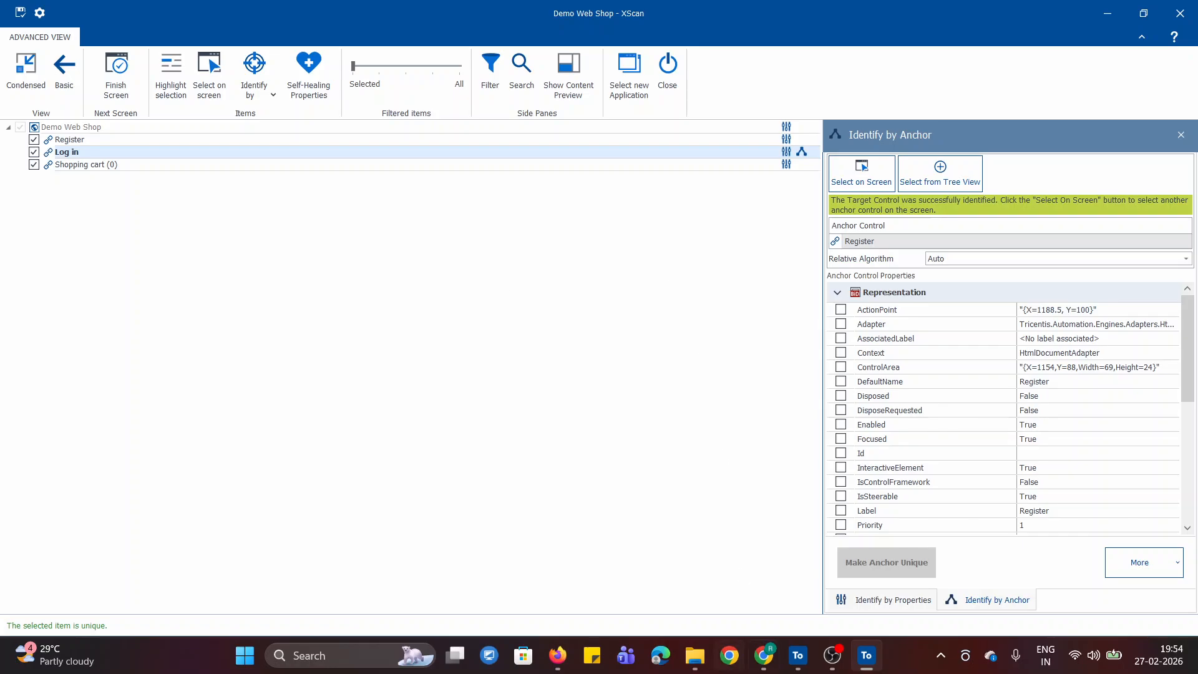
- Switch to the browser notes and review the Anchor section's reference-point explanation and its when-to-use list
left_click(762, 669)
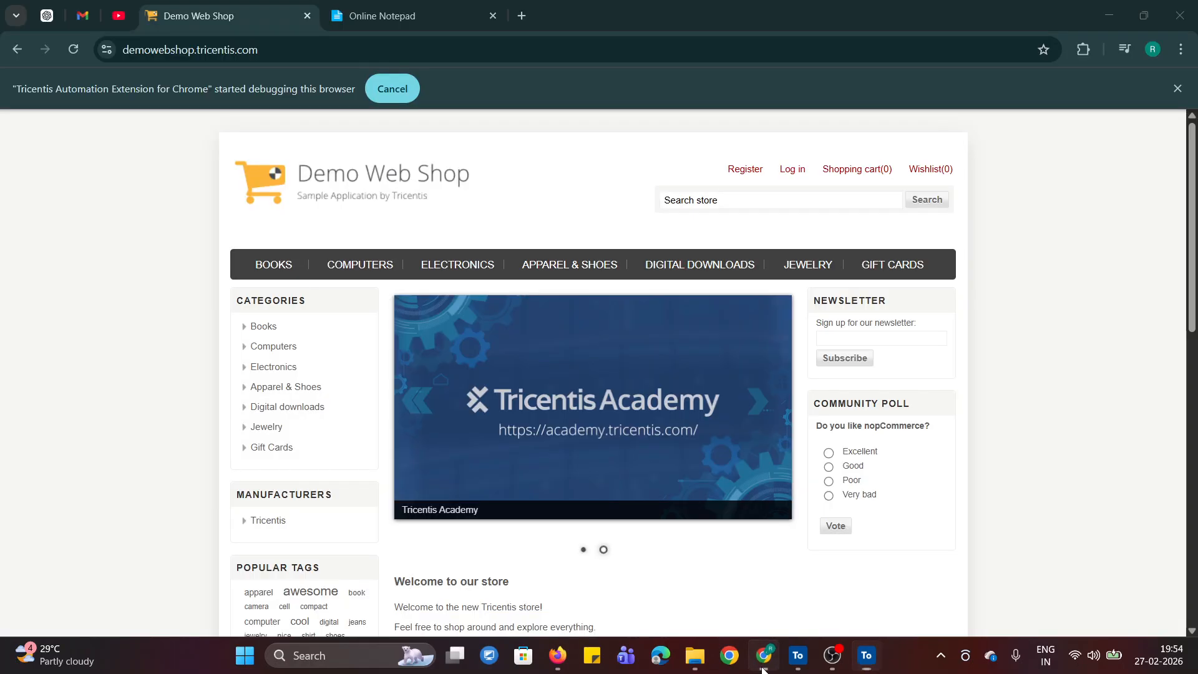
left_click(409, 20)
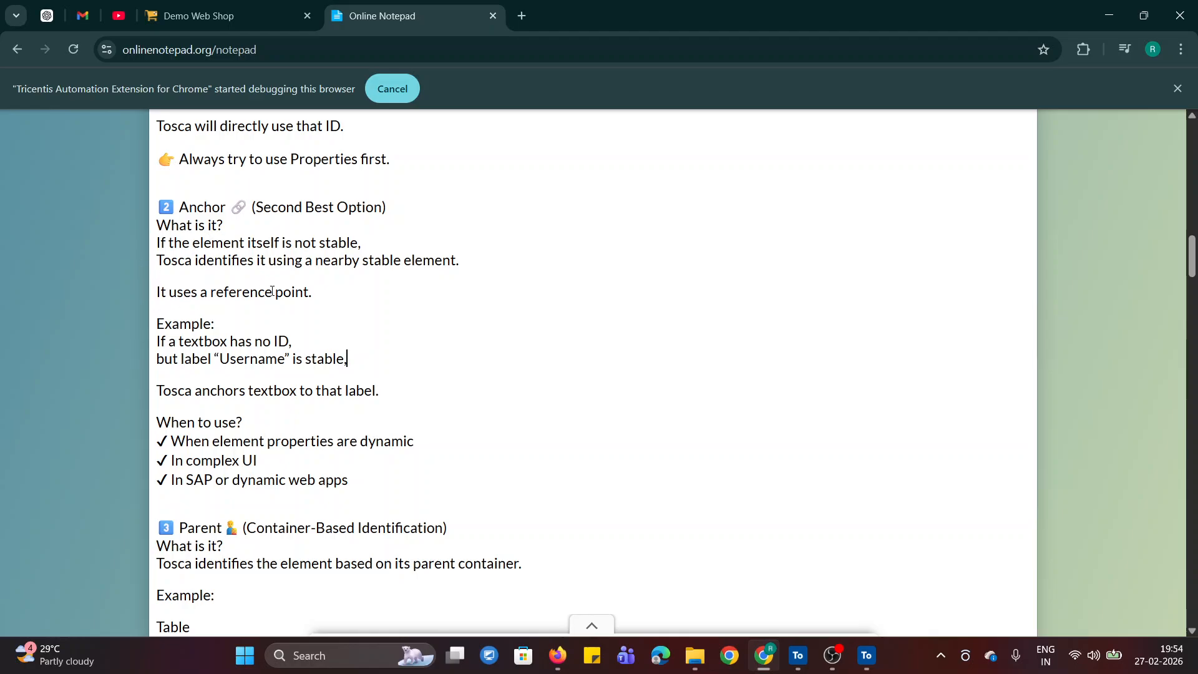
left_click_drag(214, 293, 315, 294)
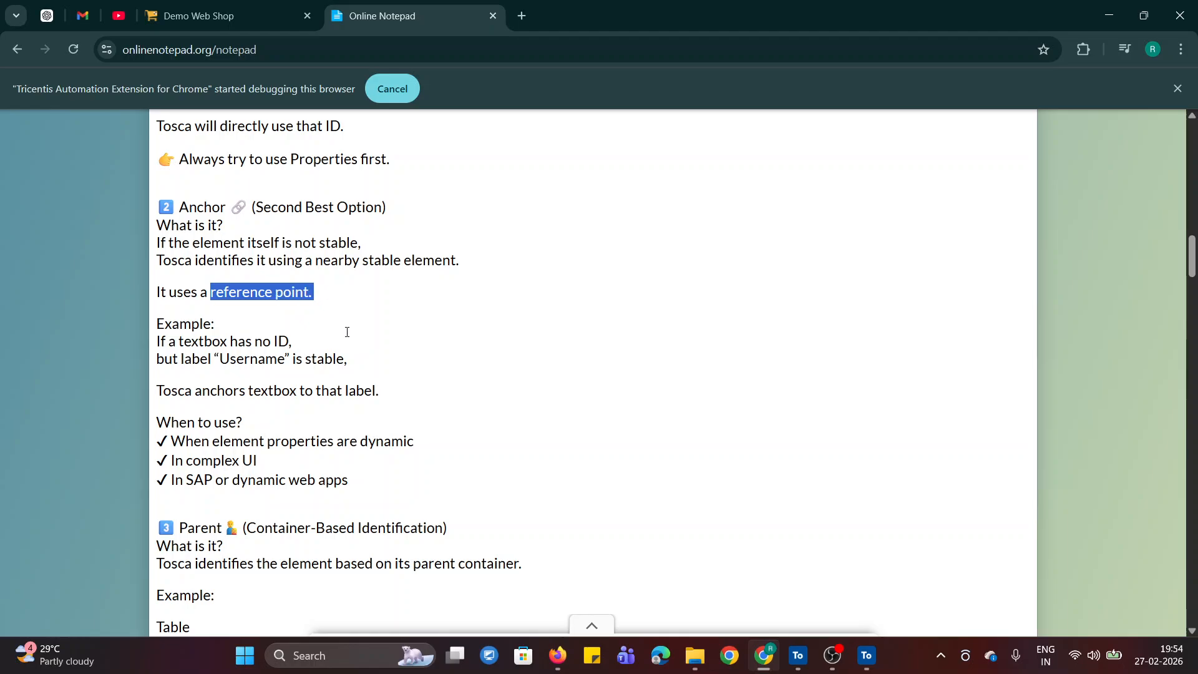
left_click(343, 327)
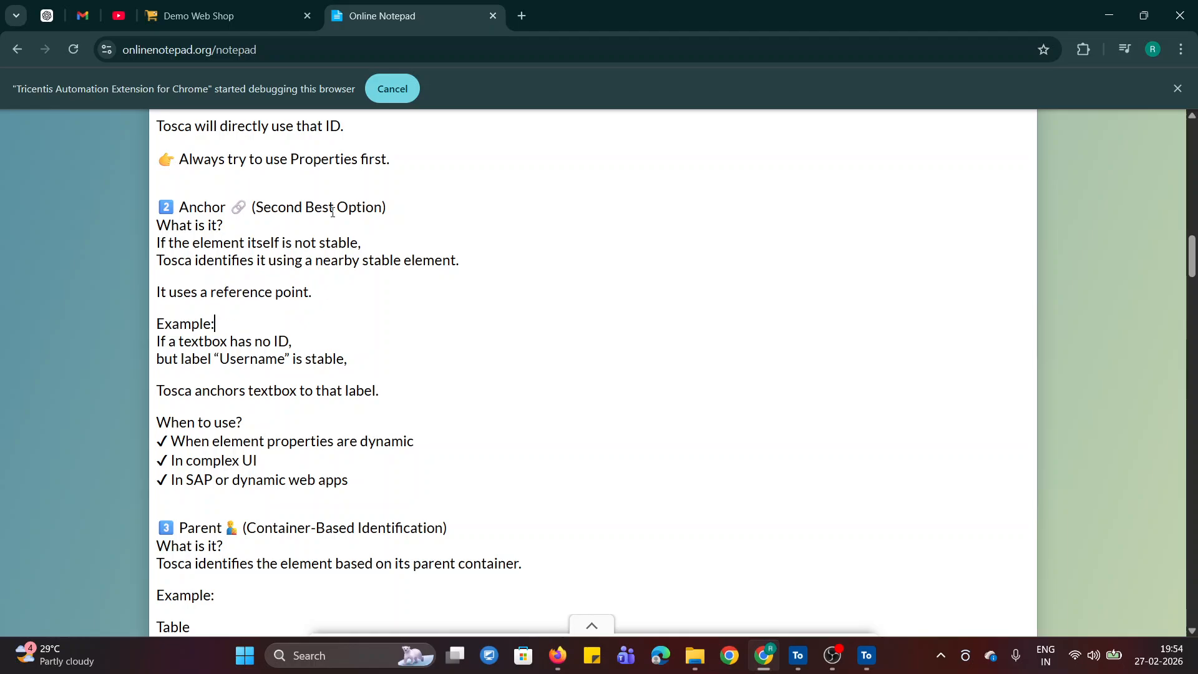
left_click(799, 665)
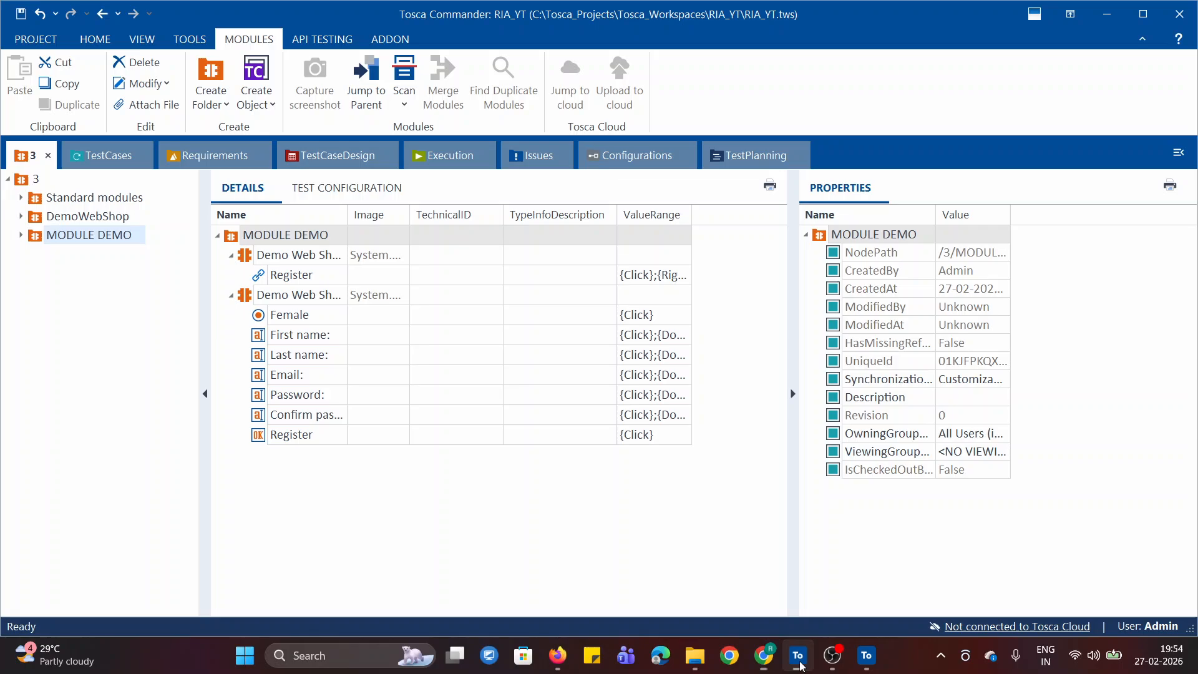
left_click(866, 655)
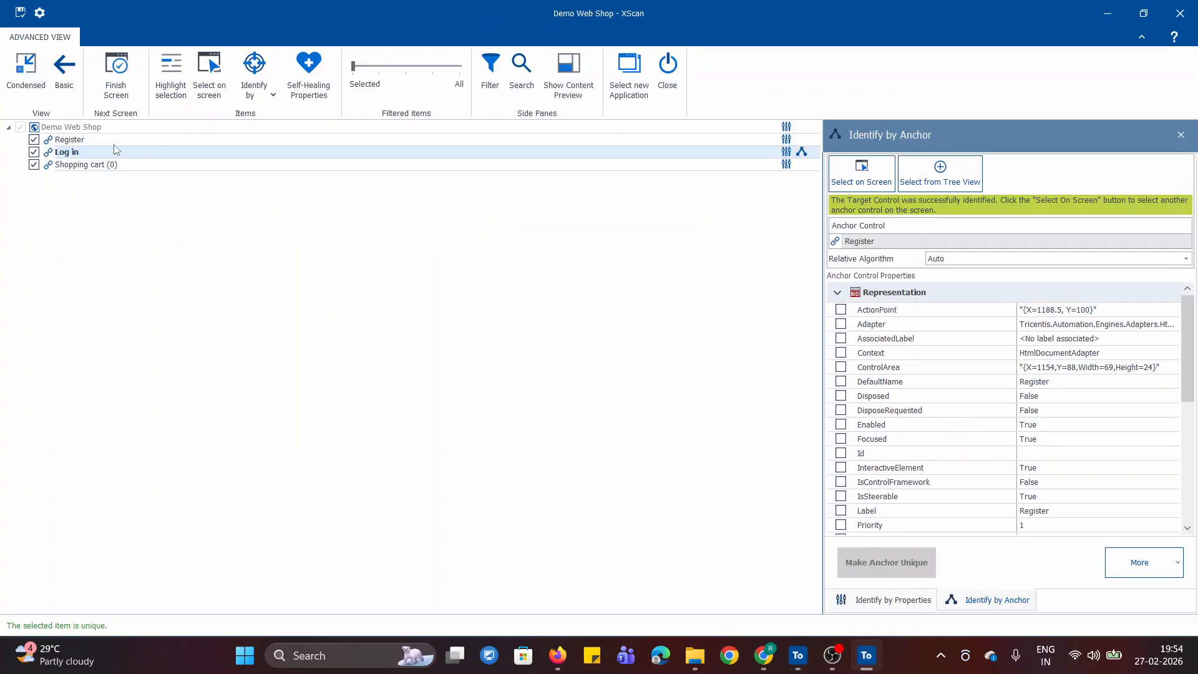
left_click(764, 656)
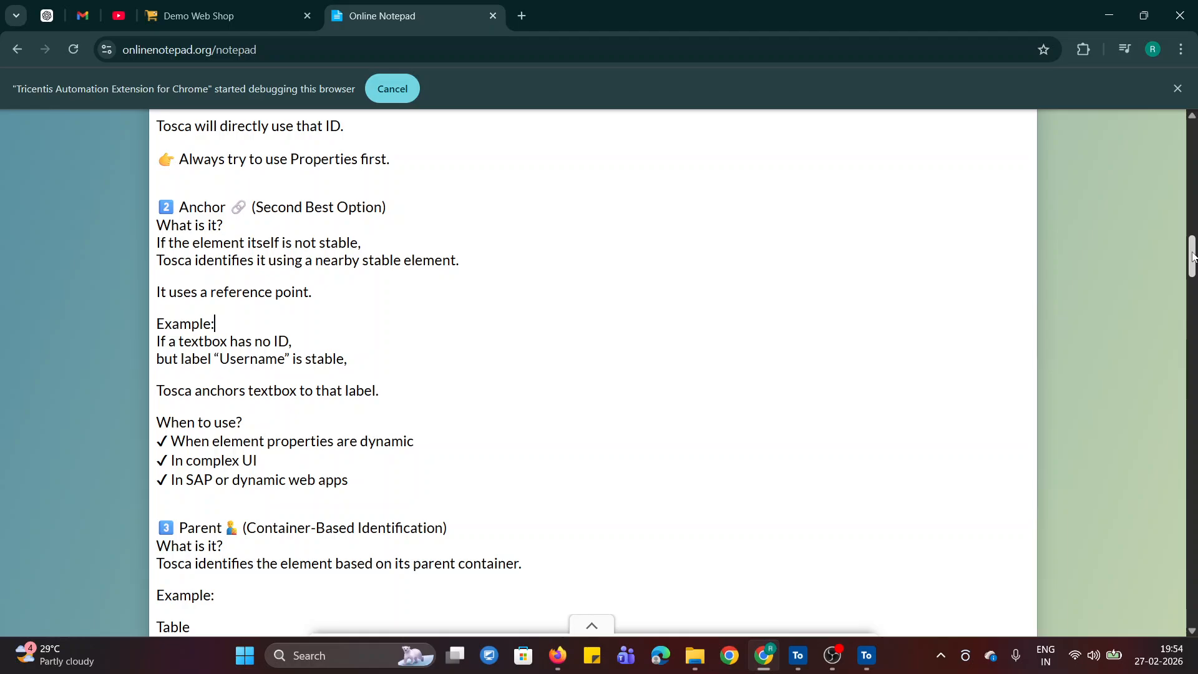
left_click_drag(1193, 257, 1190, 272)
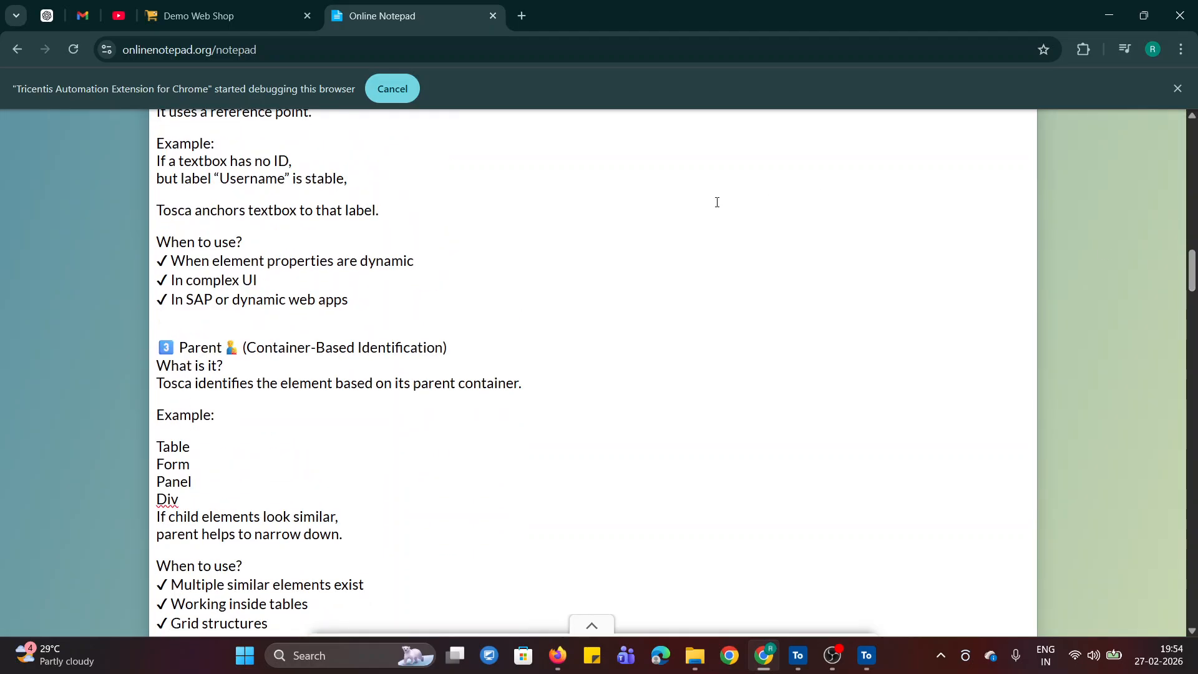
left_click_drag(362, 262, 457, 276)
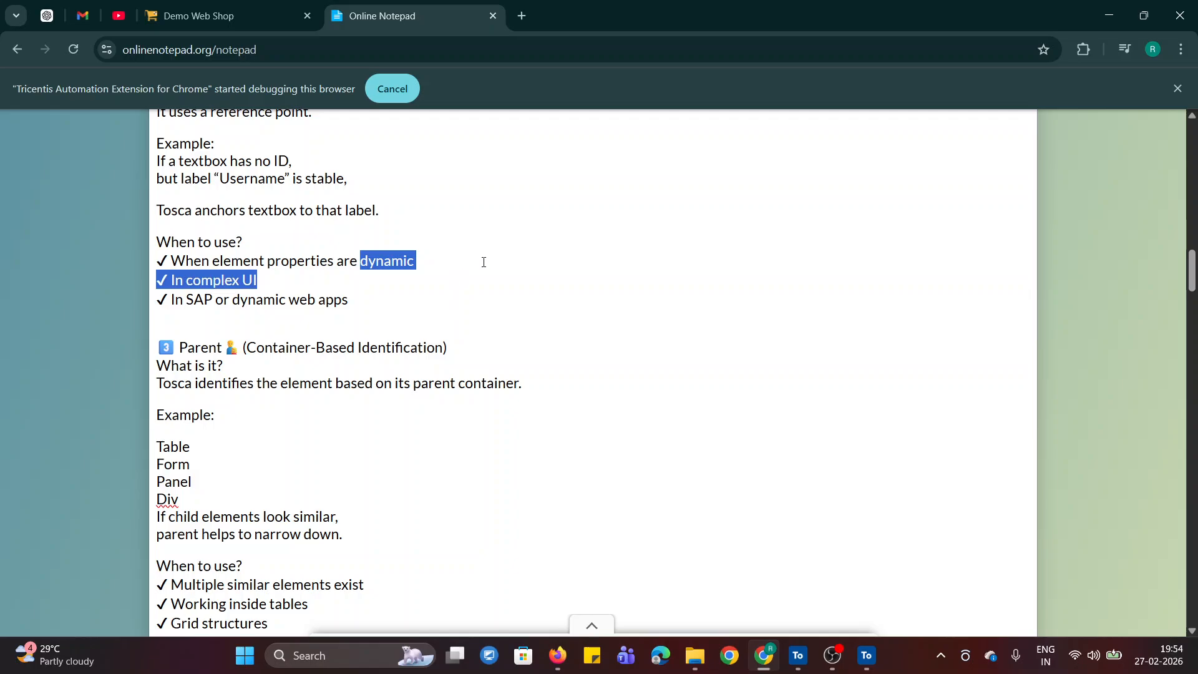
left_click(483, 262)
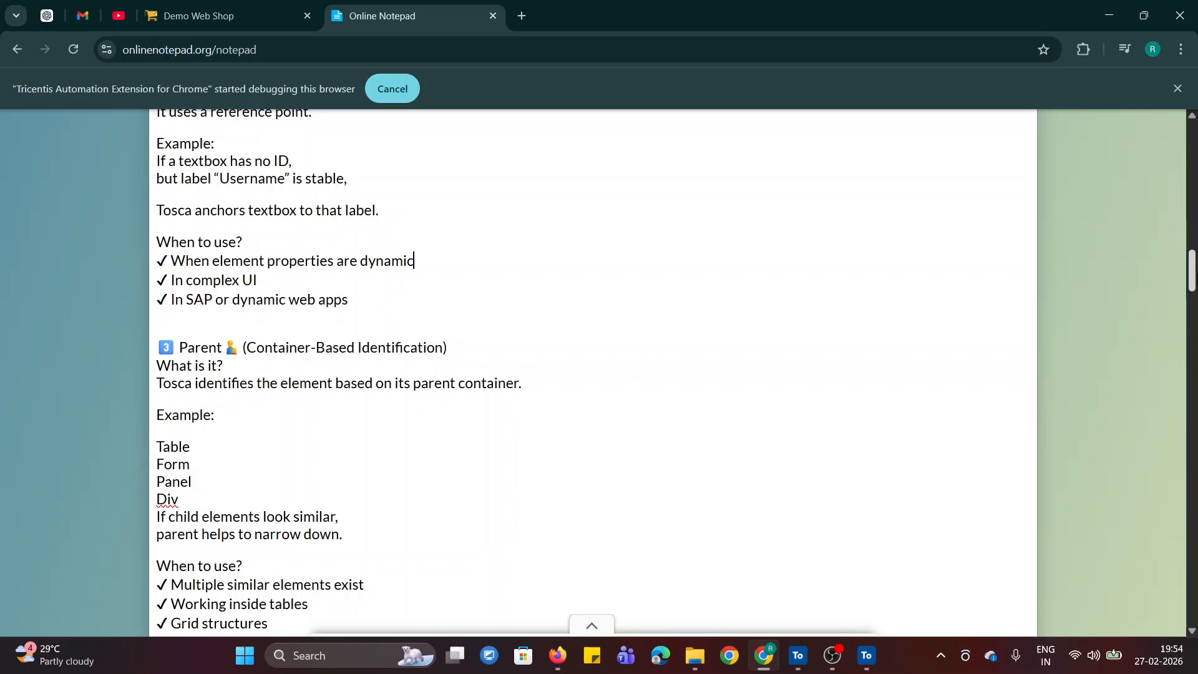
- View the Parent section of the notes and check which Identify by methods XScan offers for the Log in link
left_click_drag(1194, 272, 1194, 287)
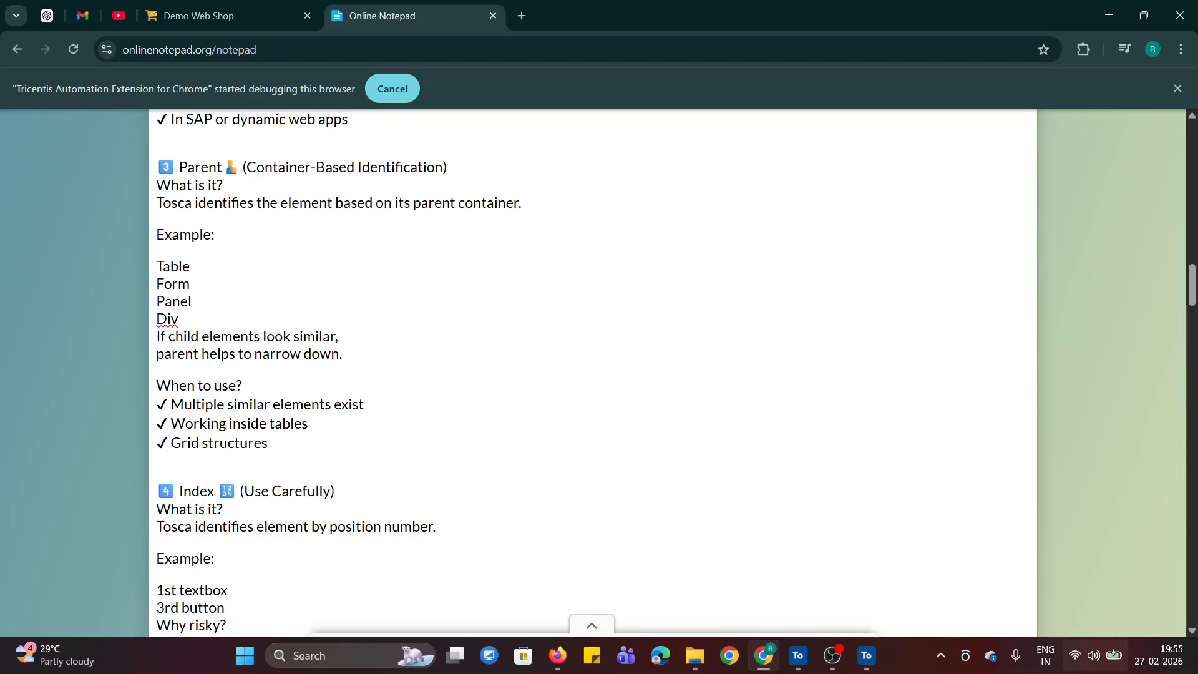
left_click(876, 659)
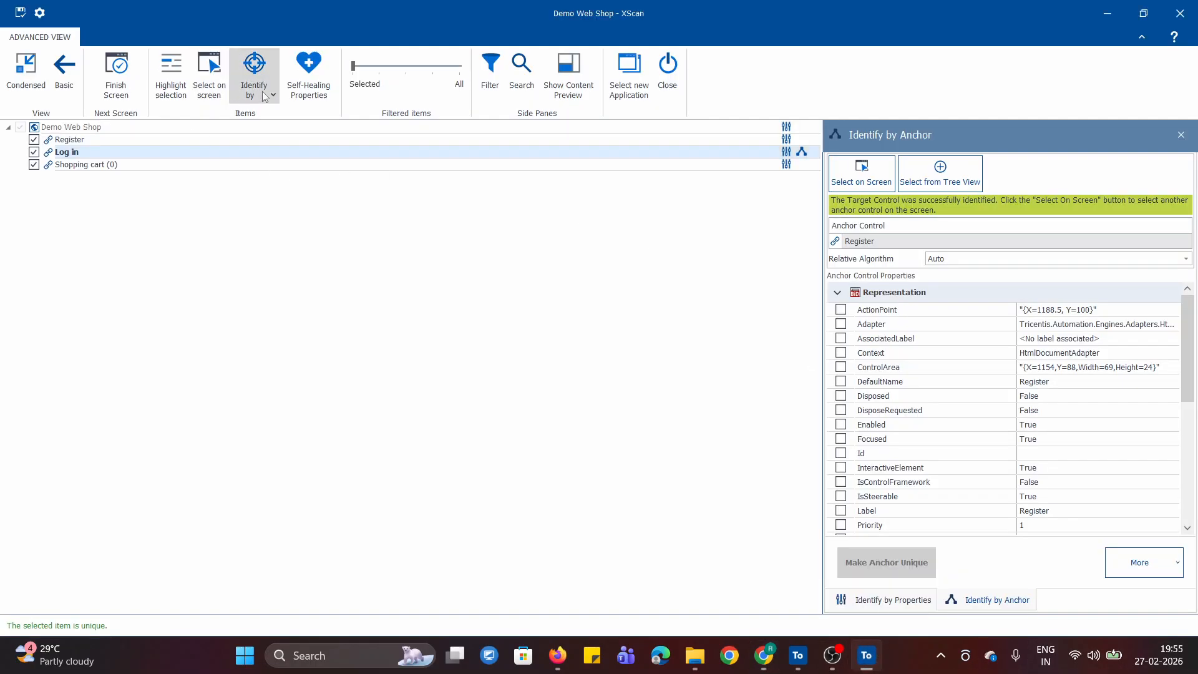
left_click(762, 656)
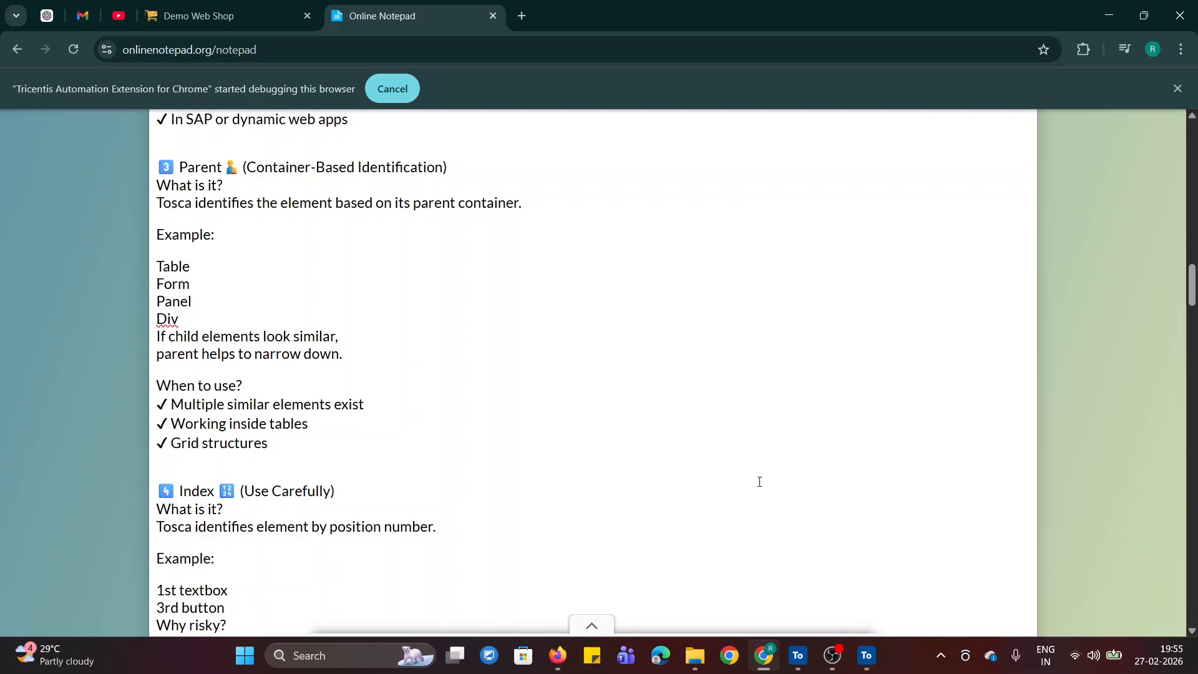
left_click(867, 655)
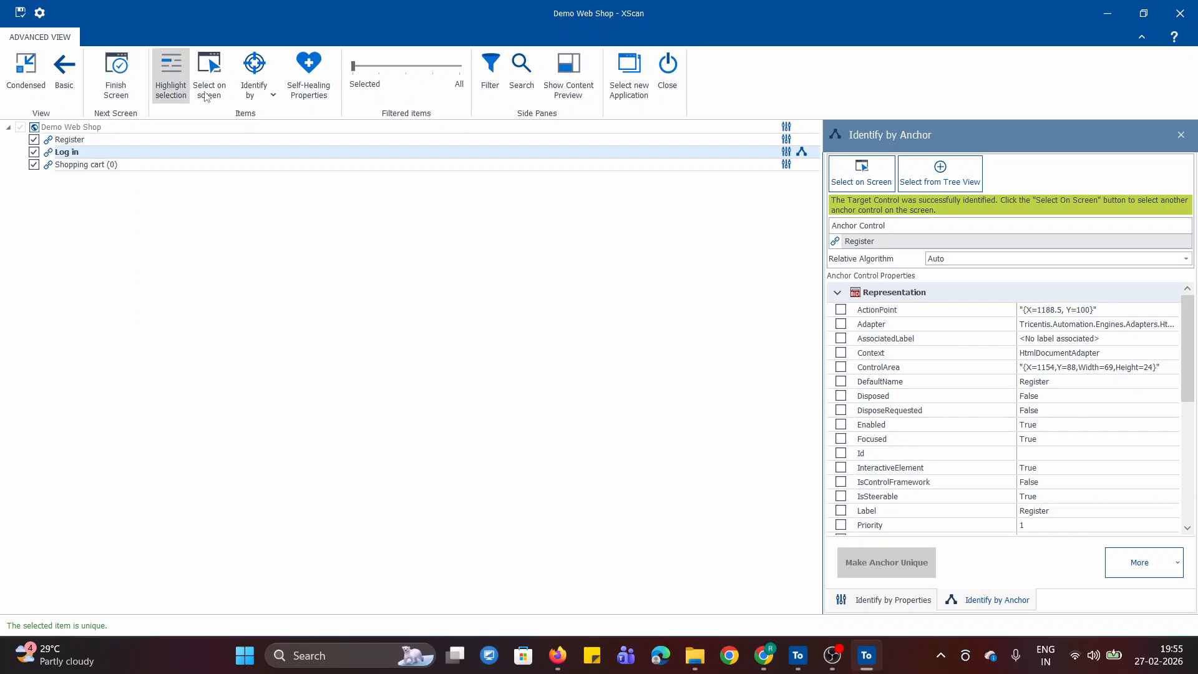
left_click(272, 95)
left_click(462, 302)
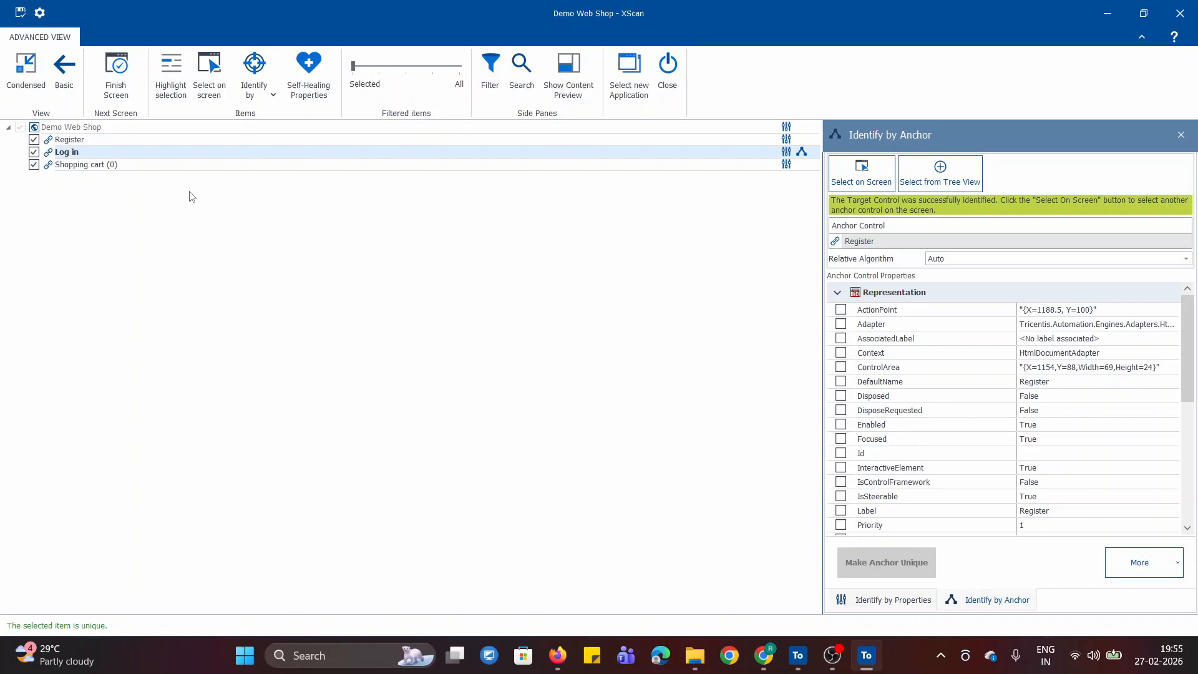
left_click(274, 95)
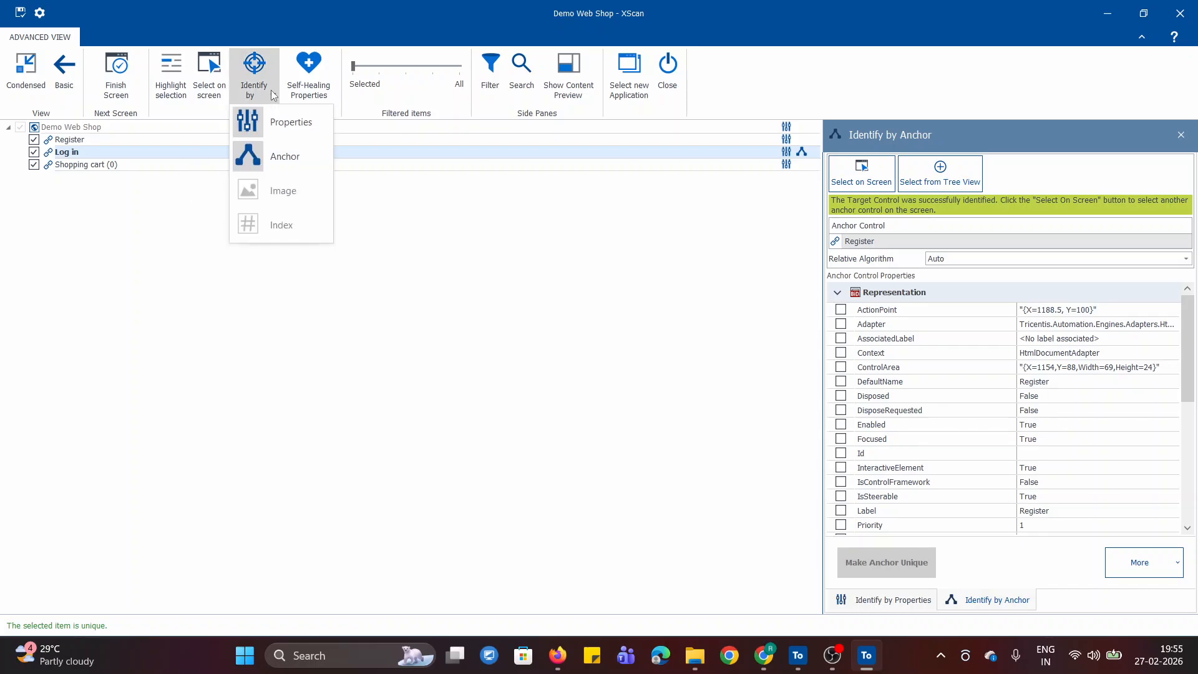
left_click(568, 261)
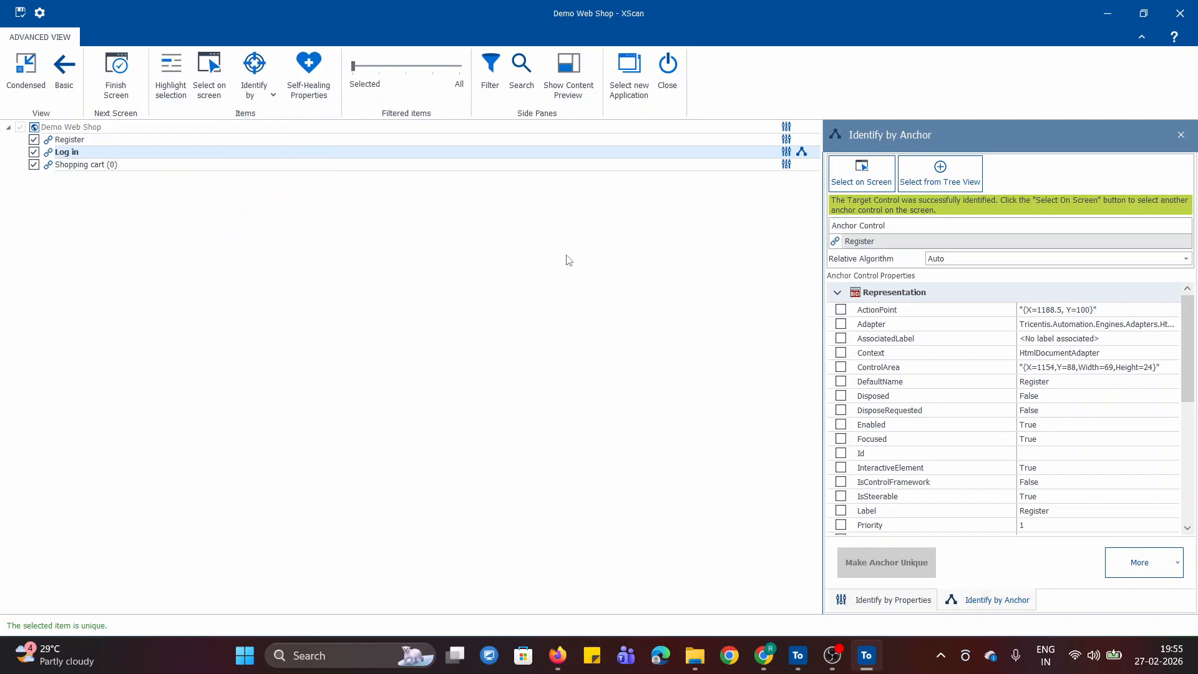
- Return to the browser notes and read the Index section on identifying an element by position number
left_click(763, 655)
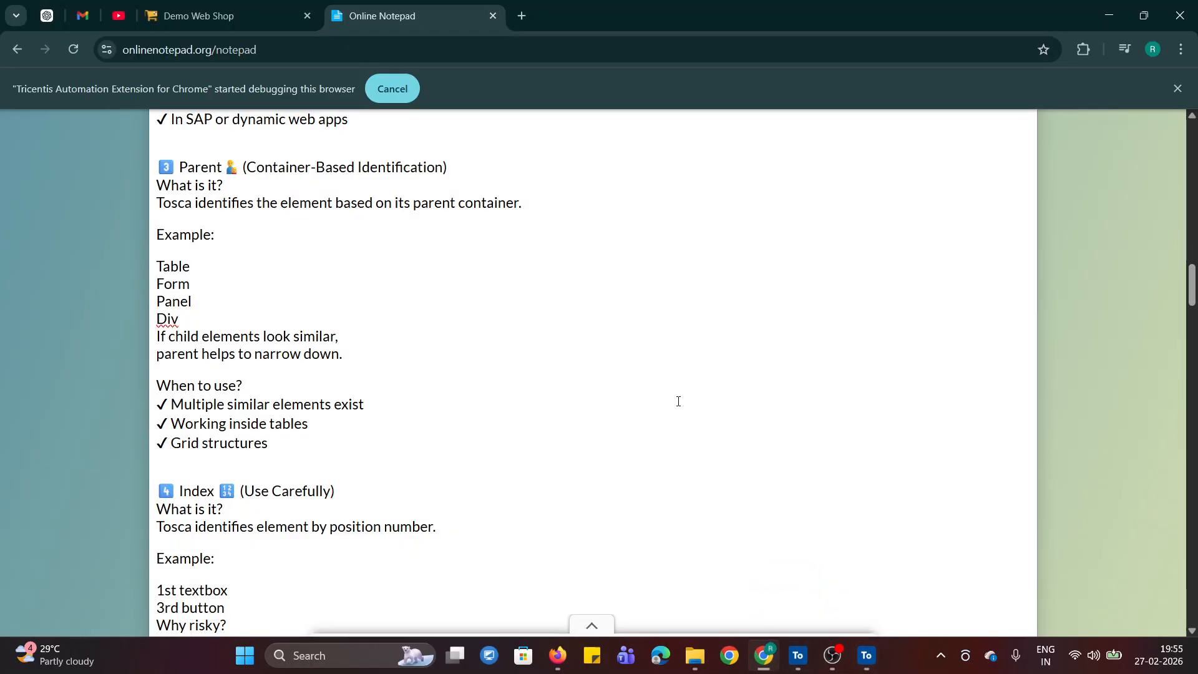
scroll(1192, 297, "down", 1)
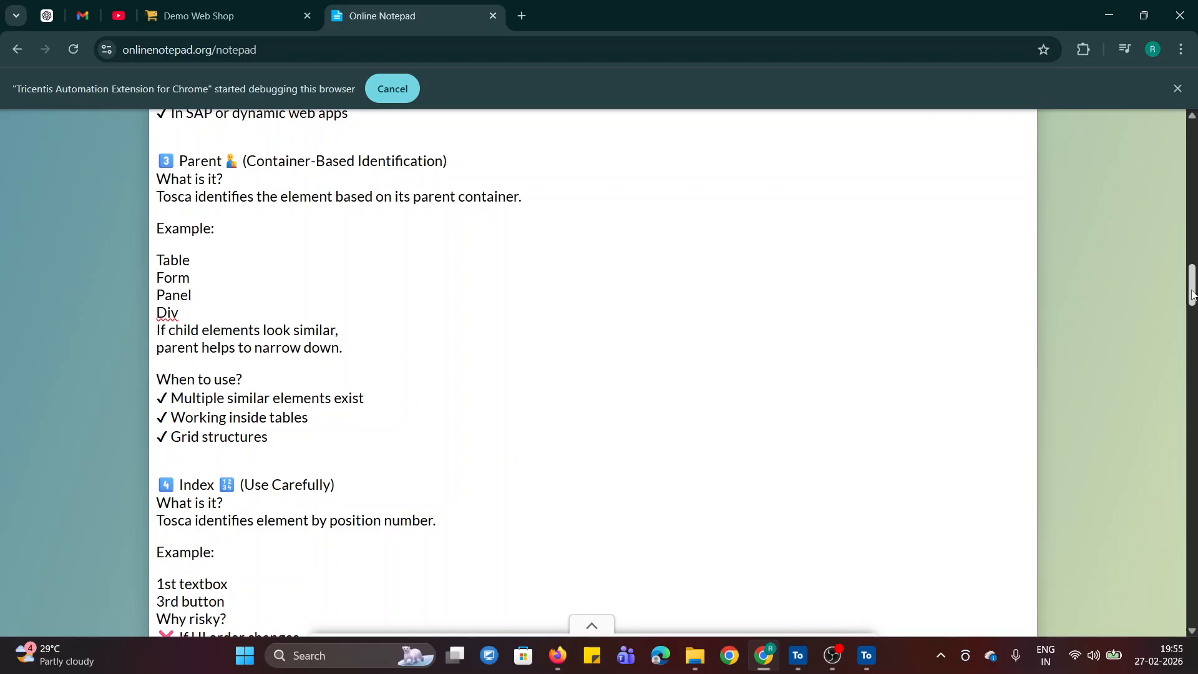
scroll(1192, 297, "down", 4)
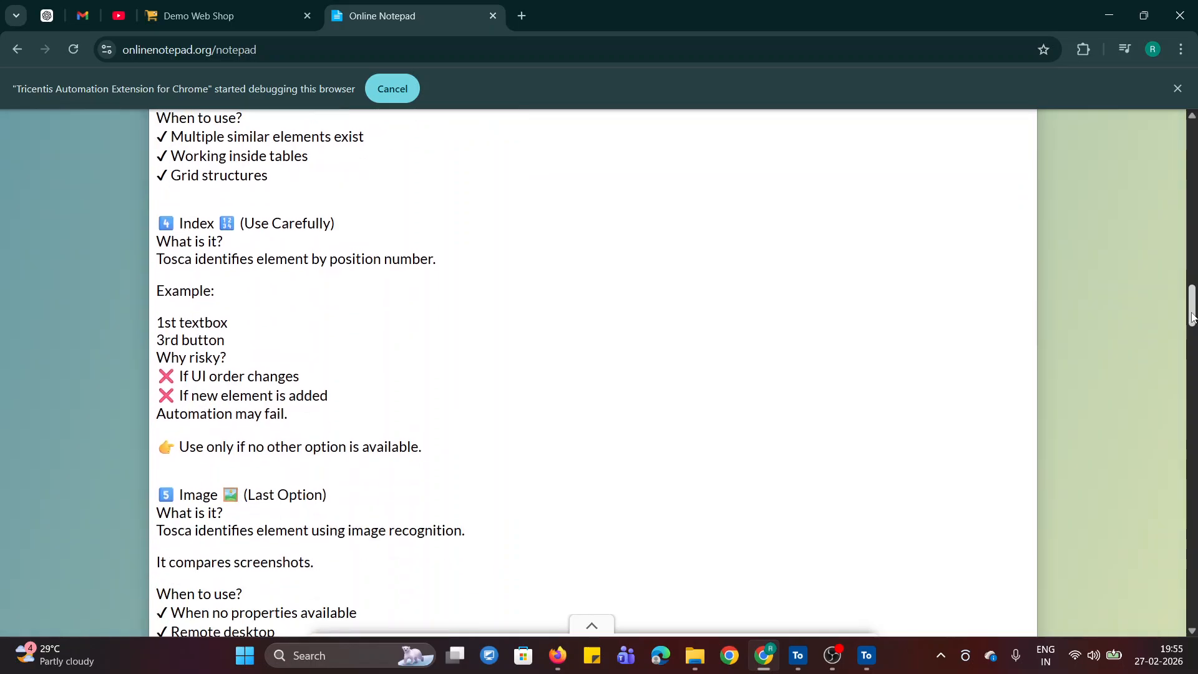
left_click_drag(330, 237, 454, 247)
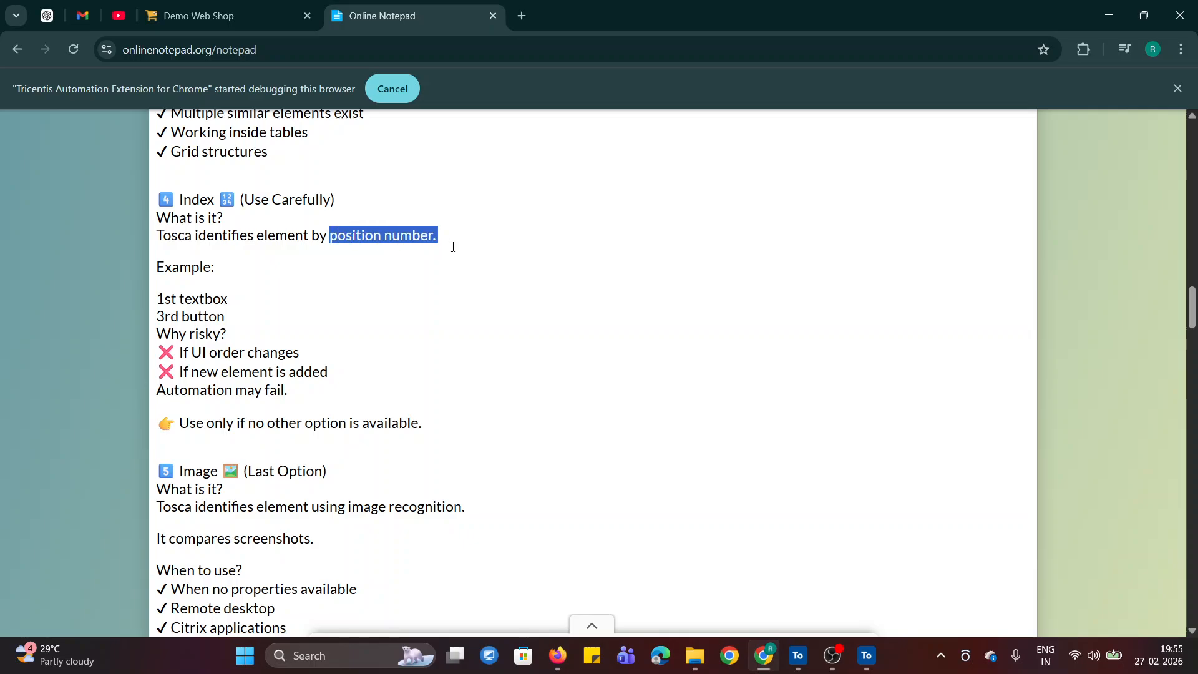
left_click(362, 290)
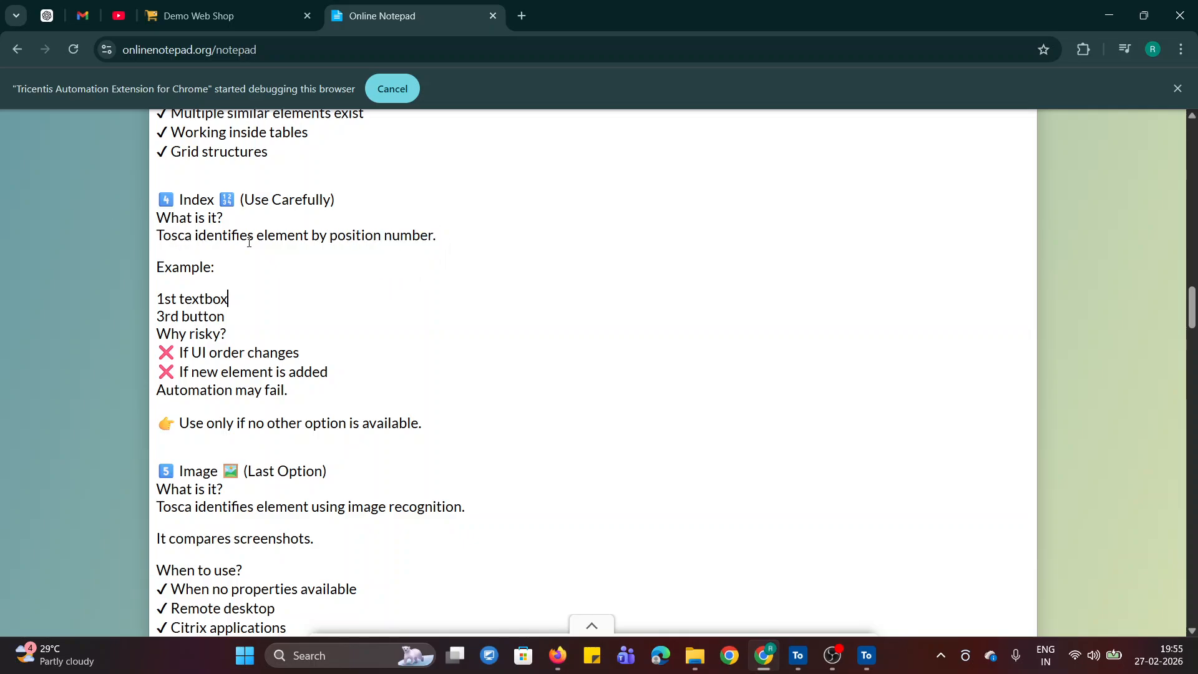
left_click_drag(330, 237, 438, 240)
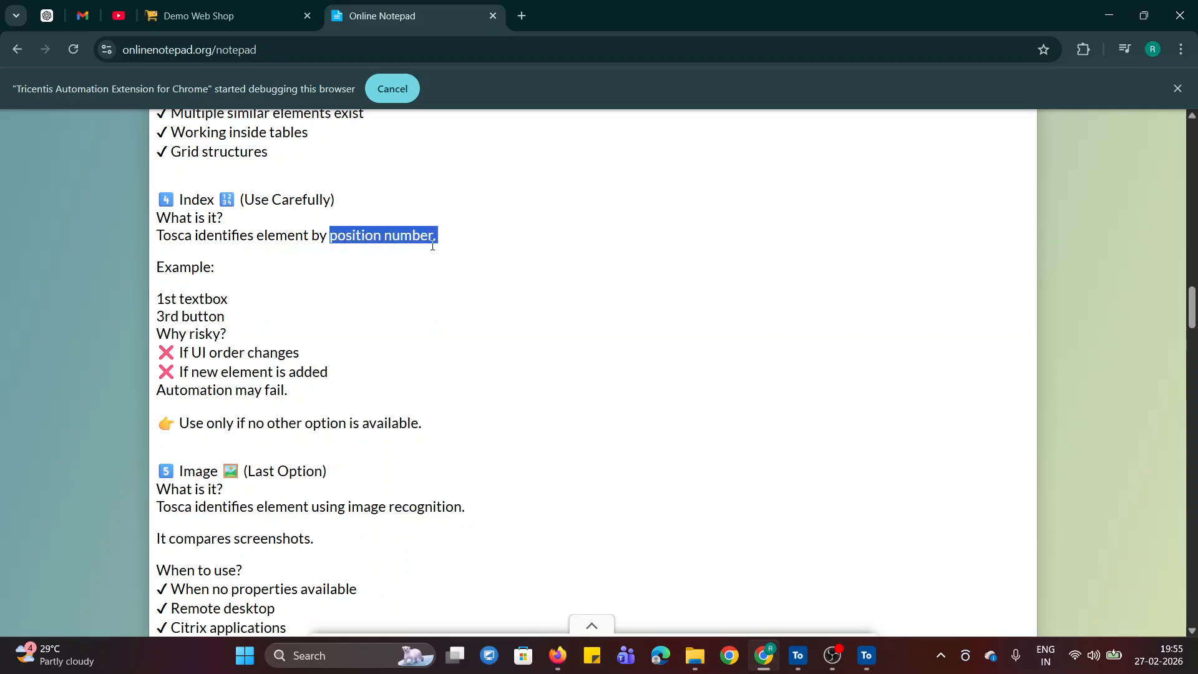
left_click(370, 285)
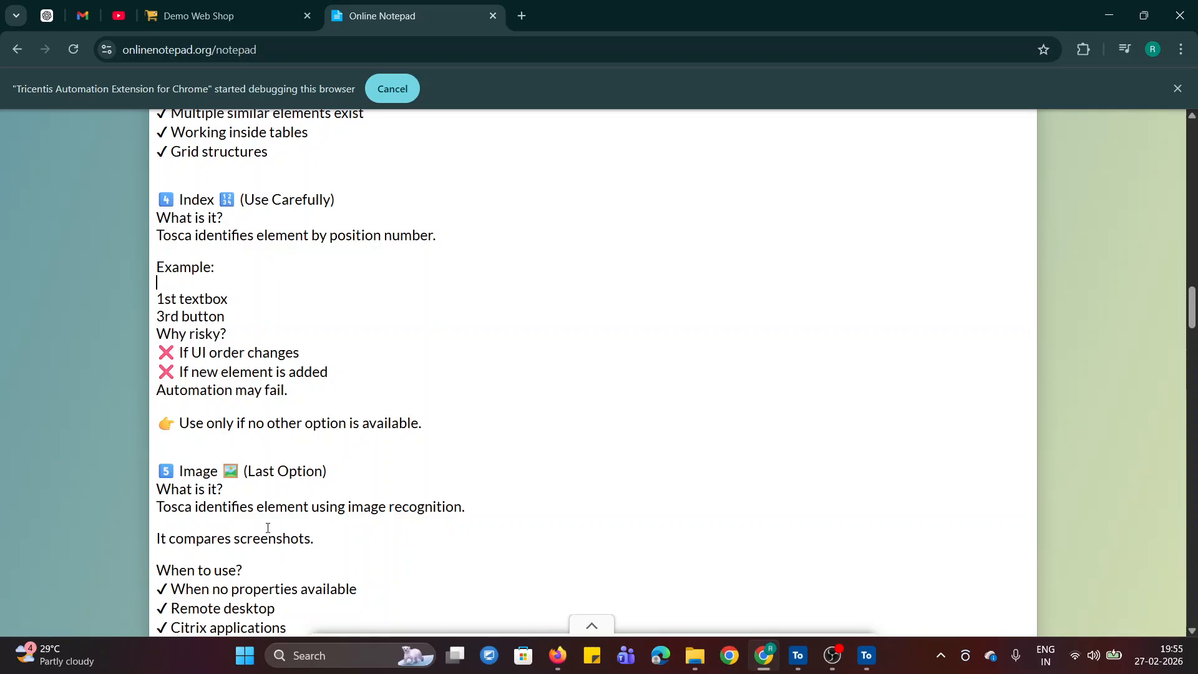
- Examine the repeated Add to cart buttons under Featured Products on the Demo Web Shop page and return to the notes
left_click(206, 17)
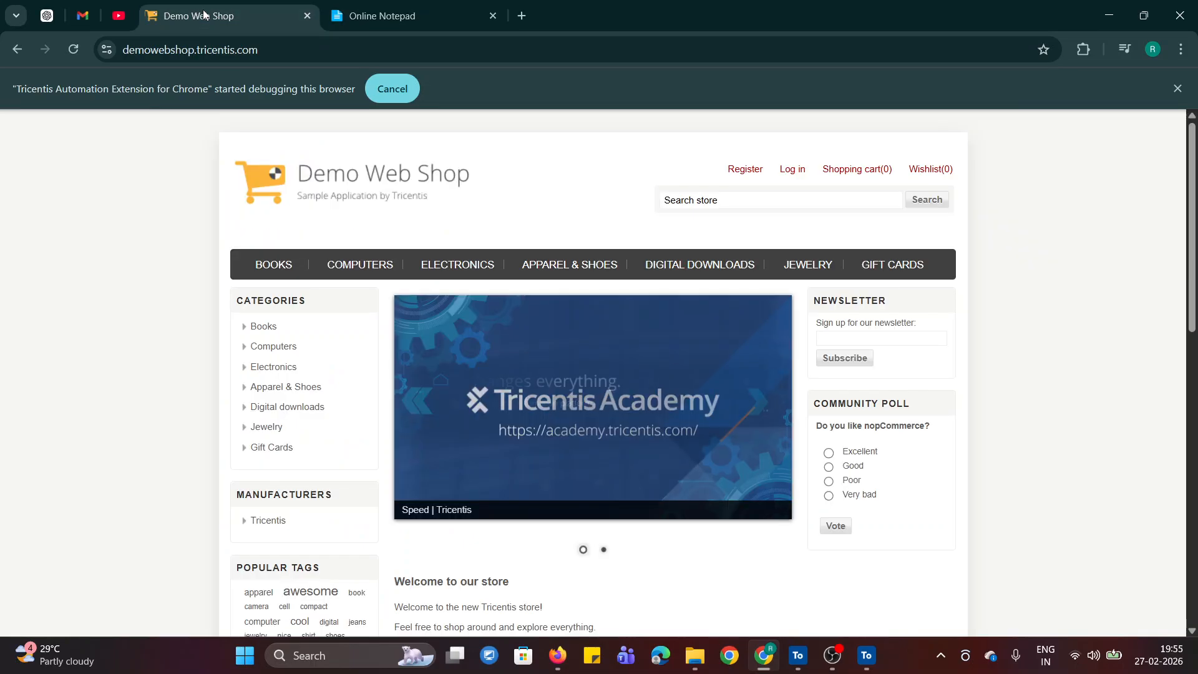
scroll(1181, 267, "down", 5)
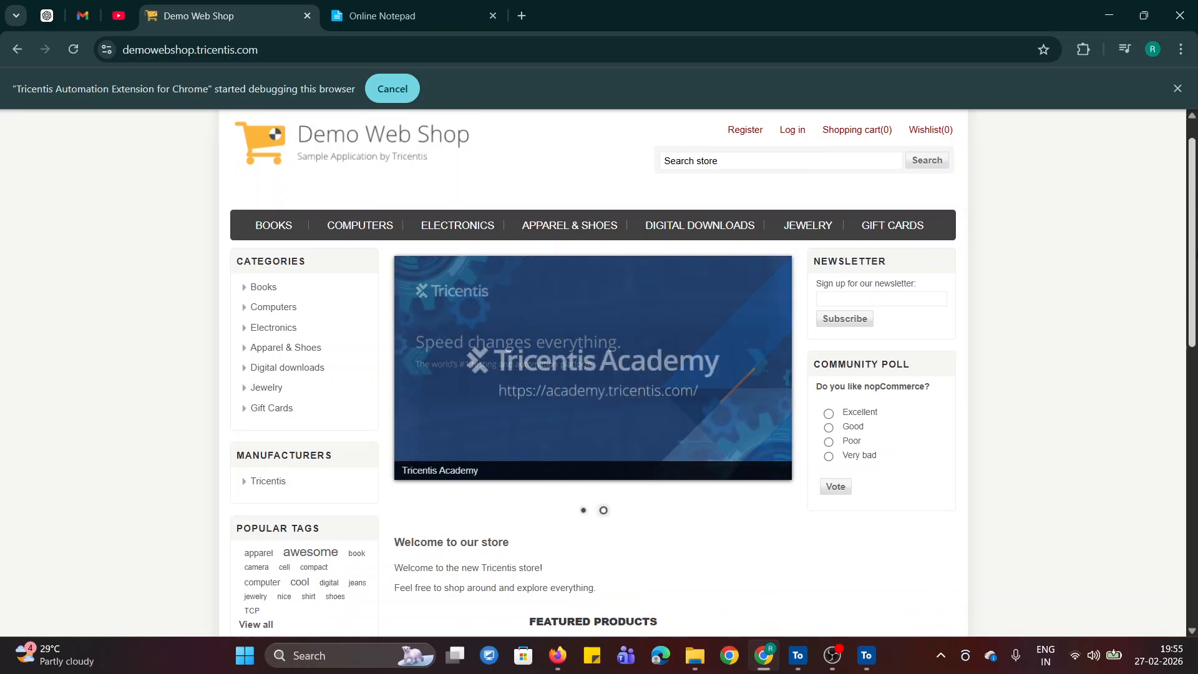
scroll(439, 485, "down", 3)
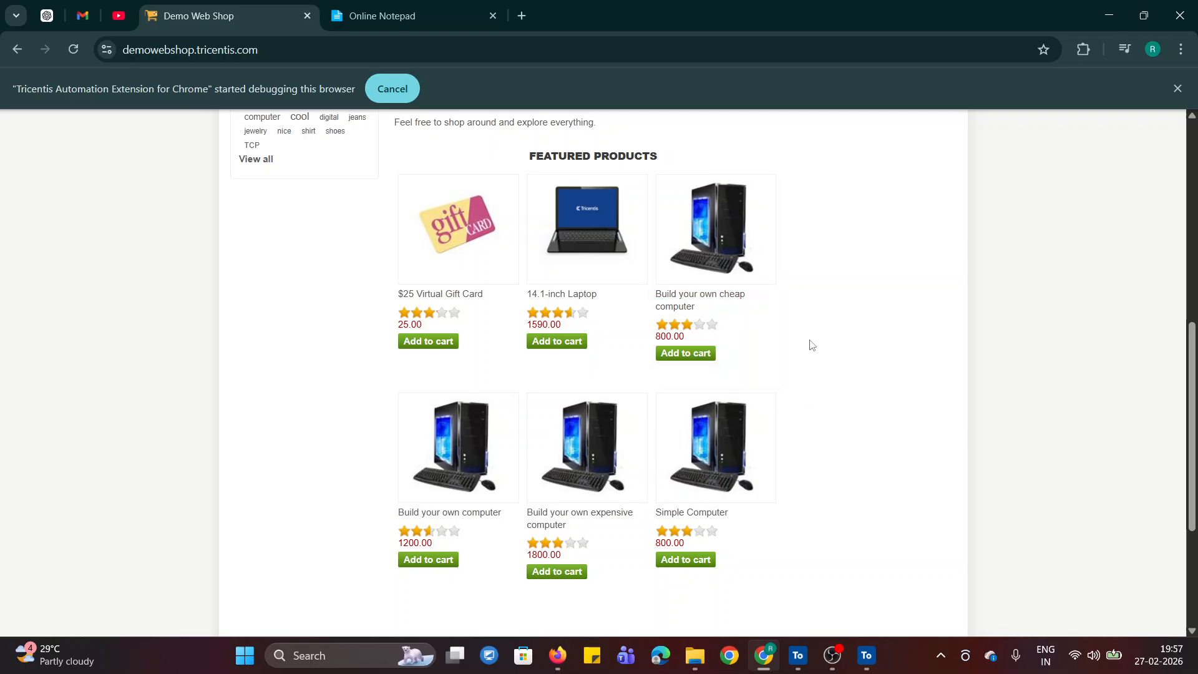
left_click(410, 12)
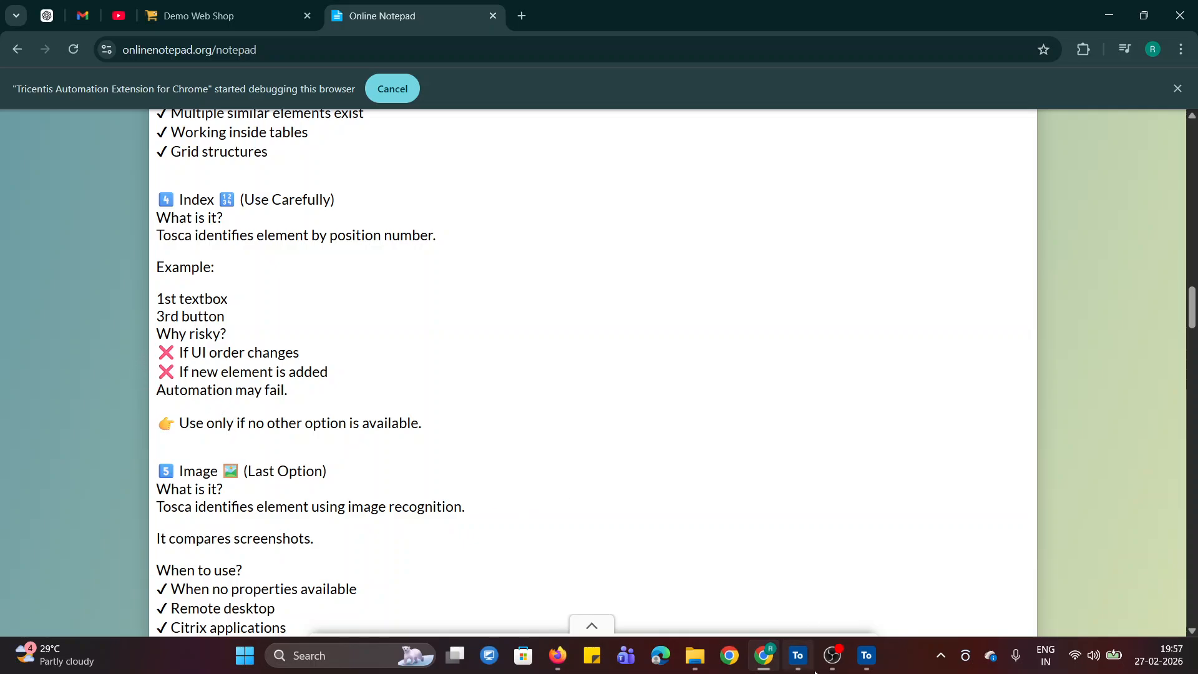
- In XScan, replace the selected Log in link with the Add to cart buttons of the first three featured products and show selected items only
left_click(866, 655)
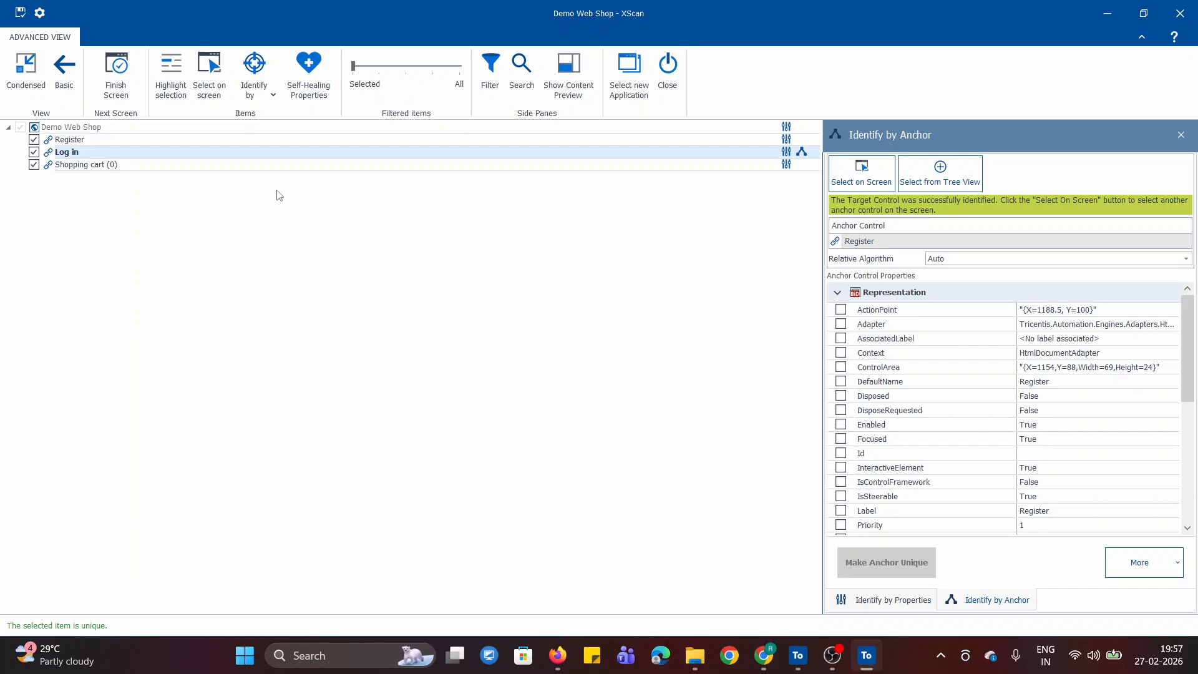
left_click(33, 152)
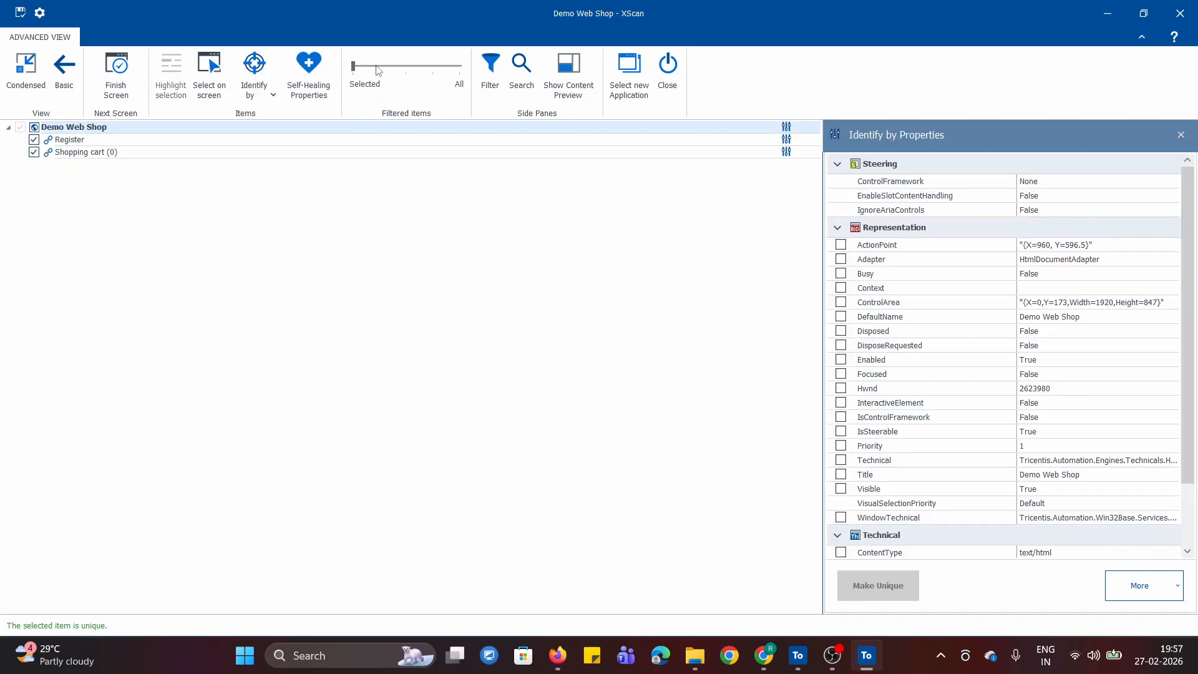
left_click(378, 71)
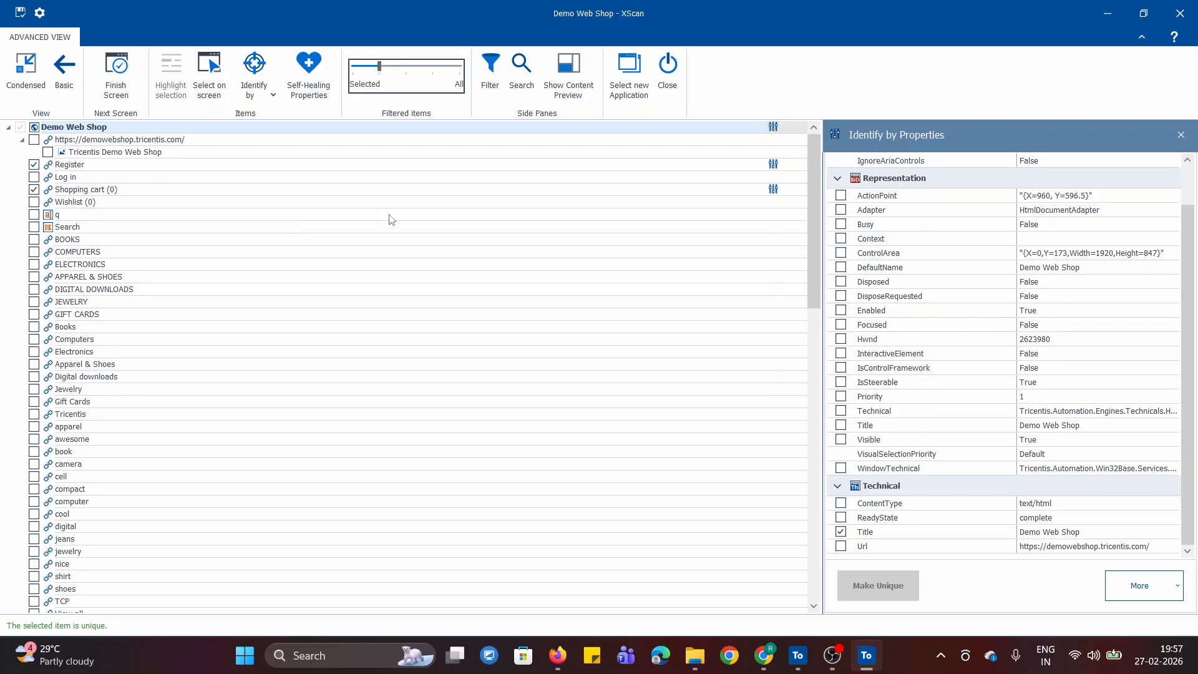
left_click_drag(811, 257, 801, 454)
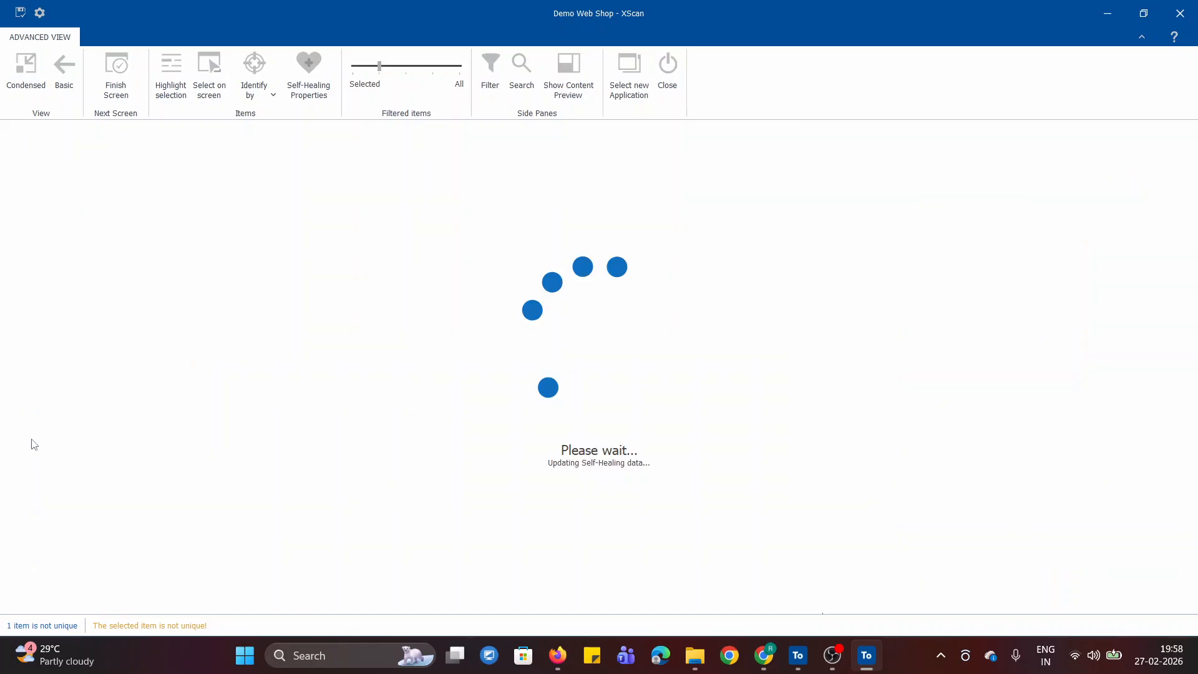
left_click(34, 438)
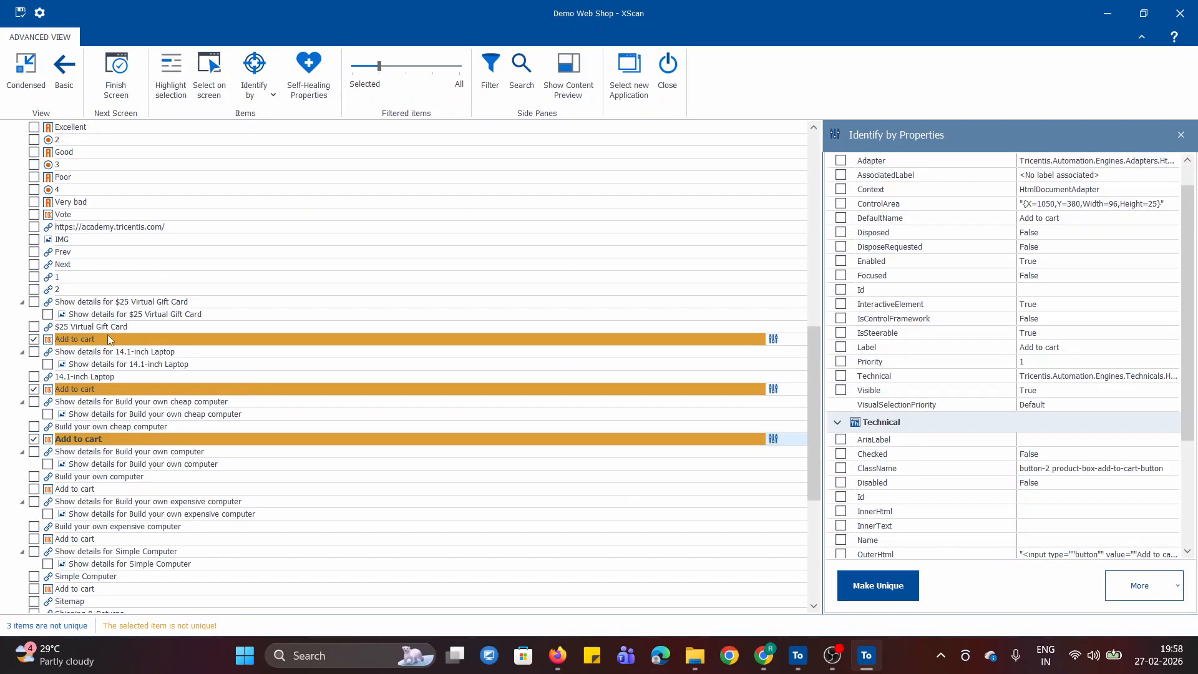
left_click(353, 70)
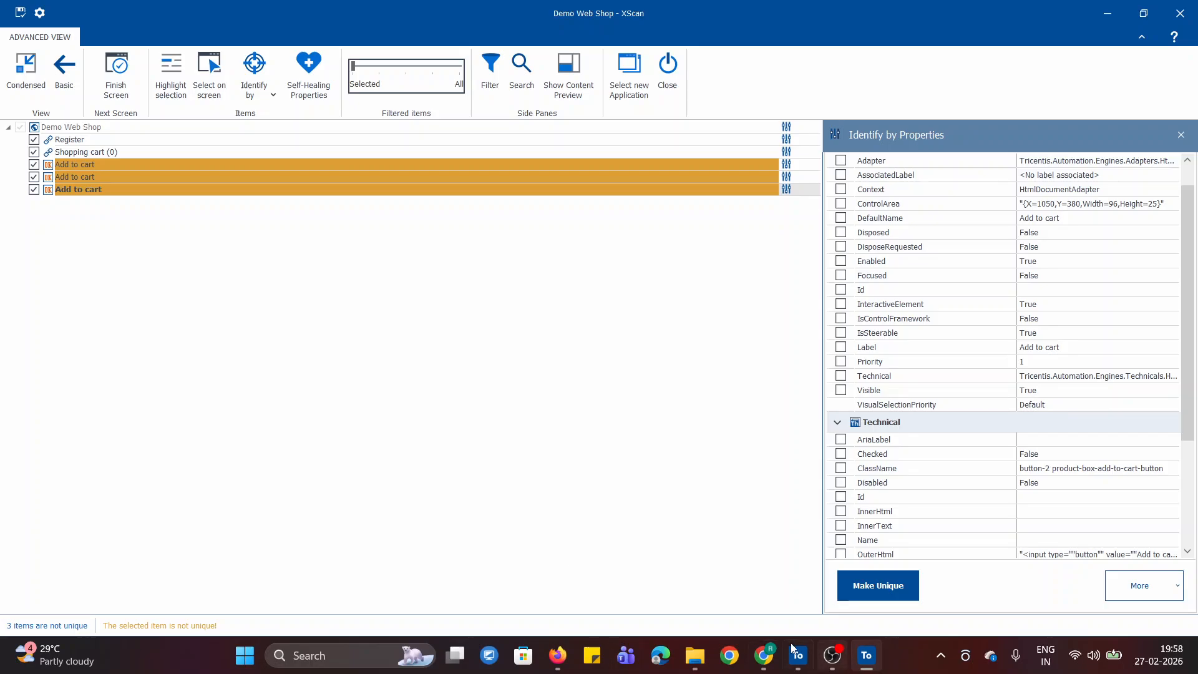
- Switch to the browser to compare the Add to cart buttons under Featured Products with the notes, and return to XScan
left_click(764, 655)
left_click(260, 20)
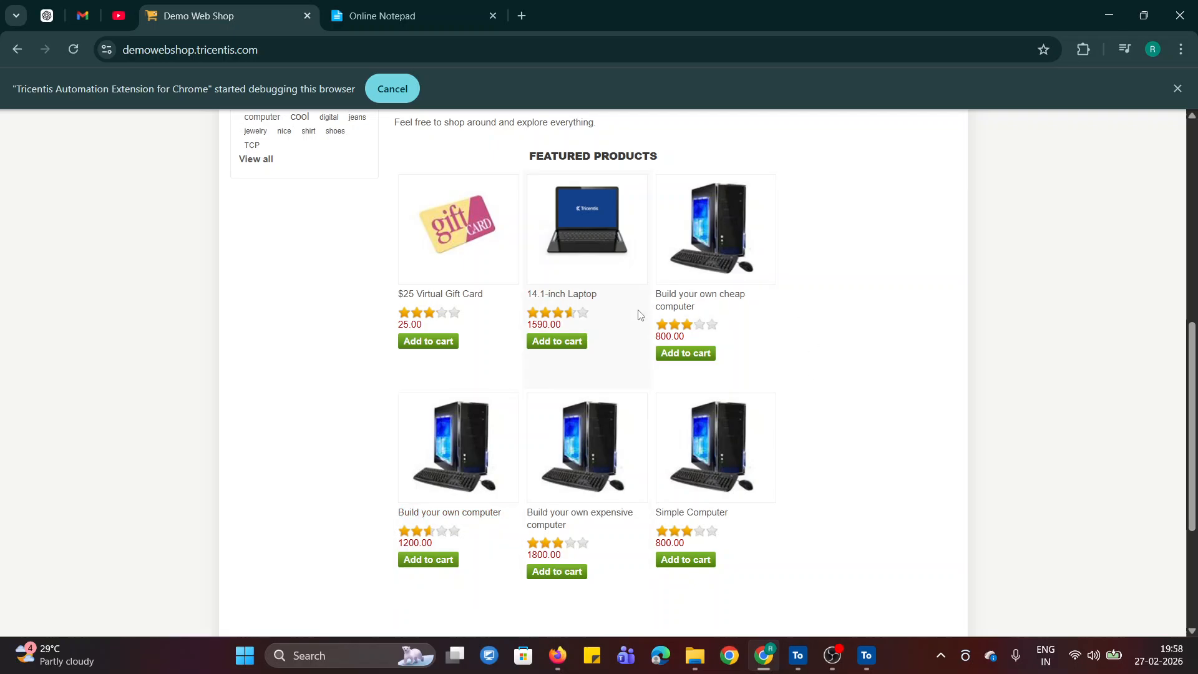
left_click(417, 15)
left_click(230, 15)
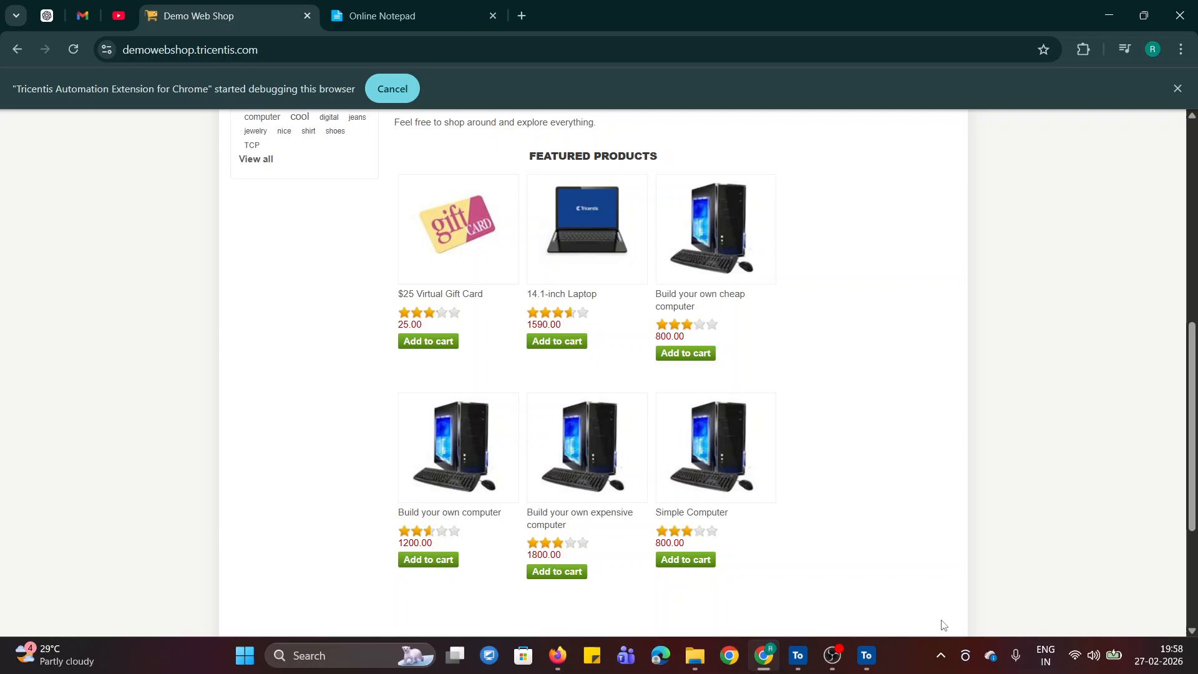
left_click(866, 655)
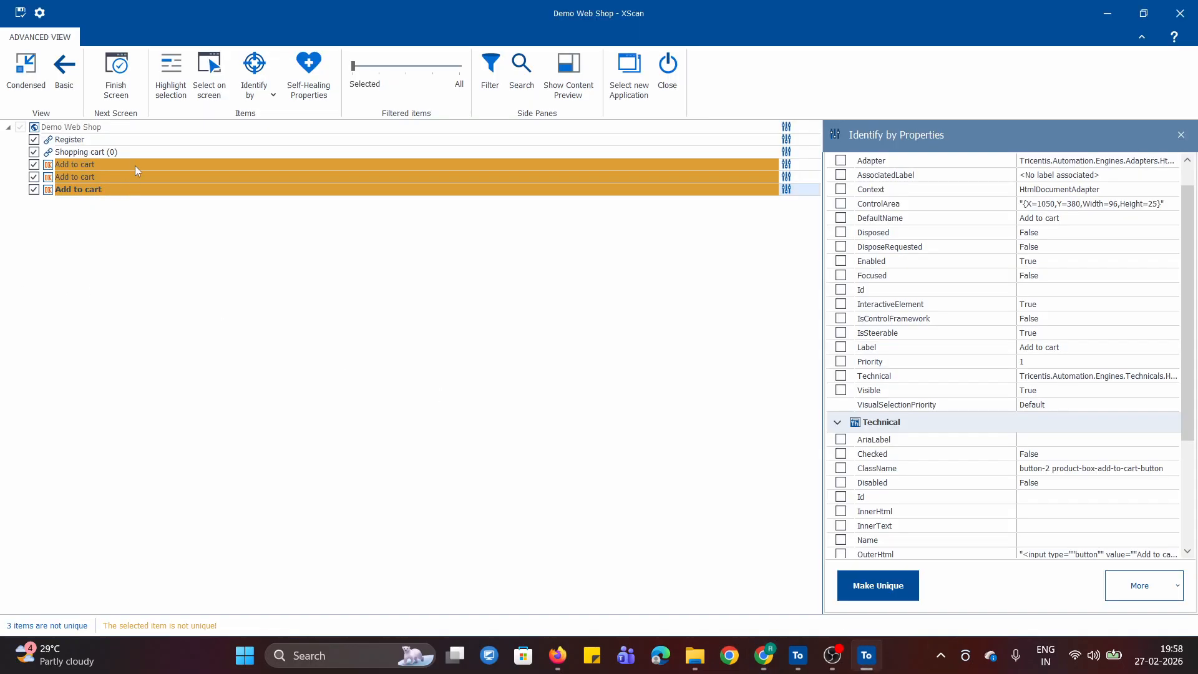
- Identify the first Add to cart button by Index, enabling Index 1
left_click(312, 163)
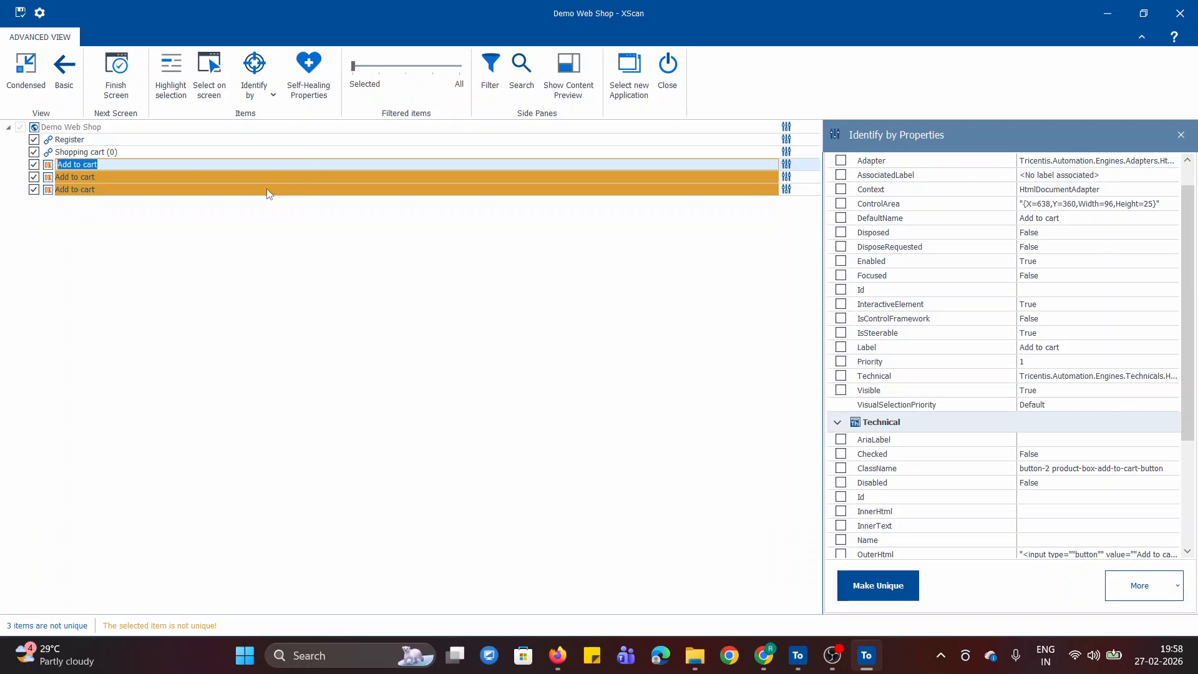
left_click(268, 94)
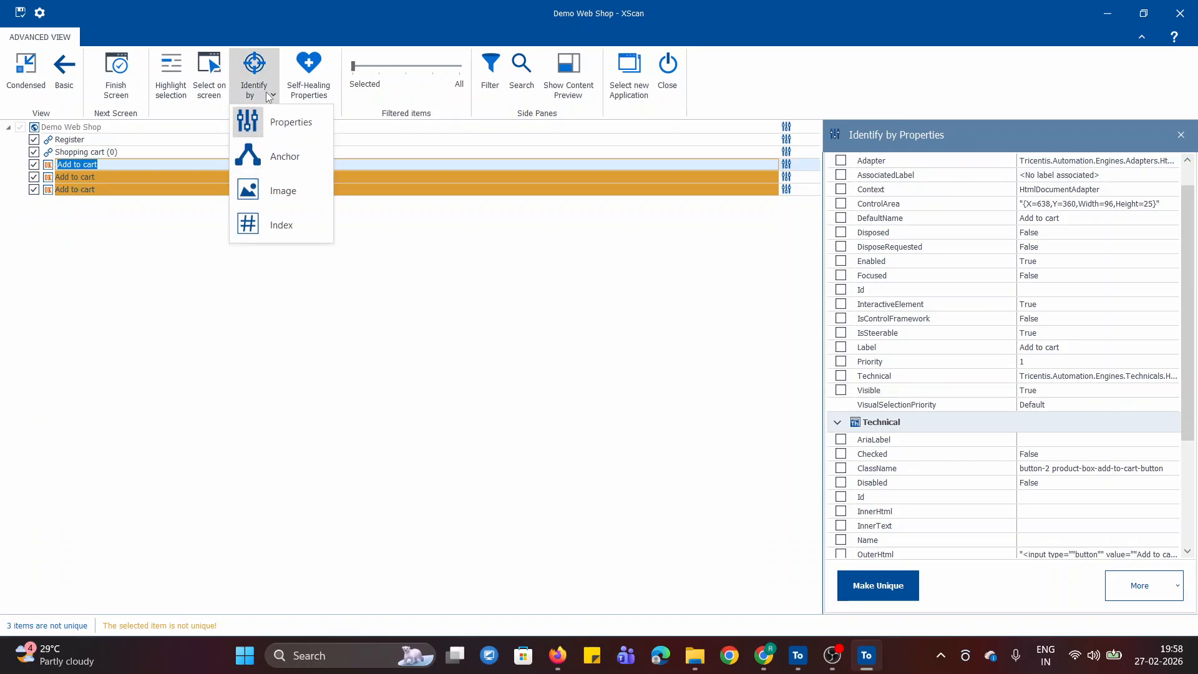
left_click(273, 225)
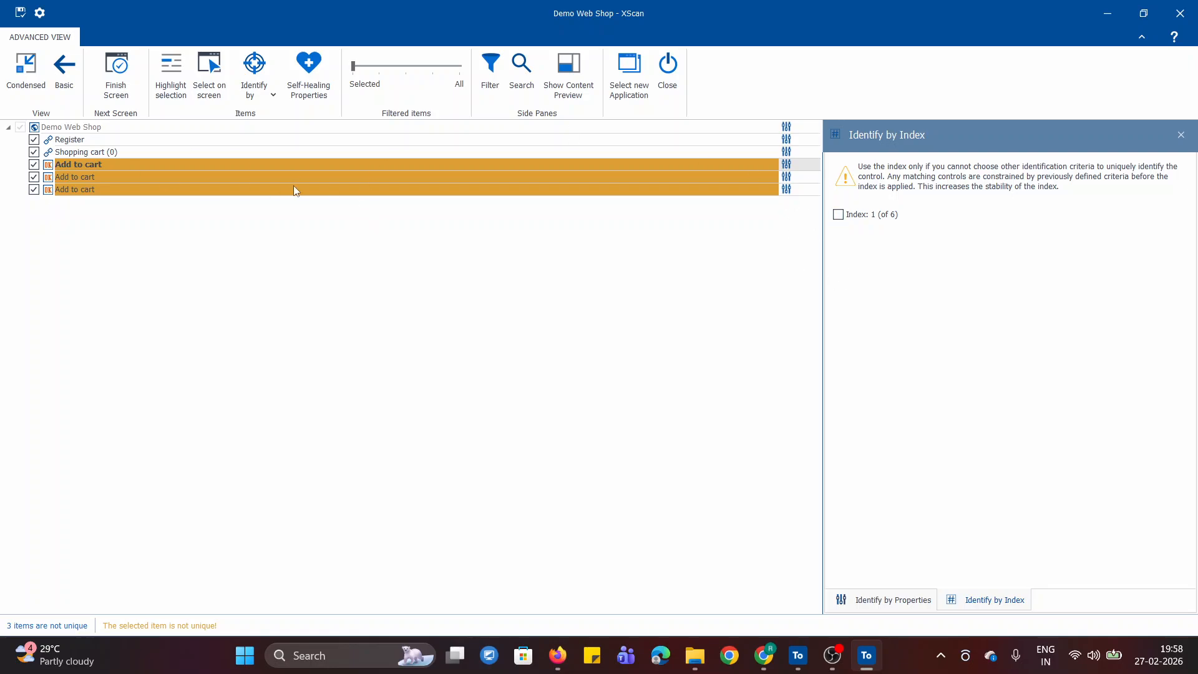
left_click(839, 214)
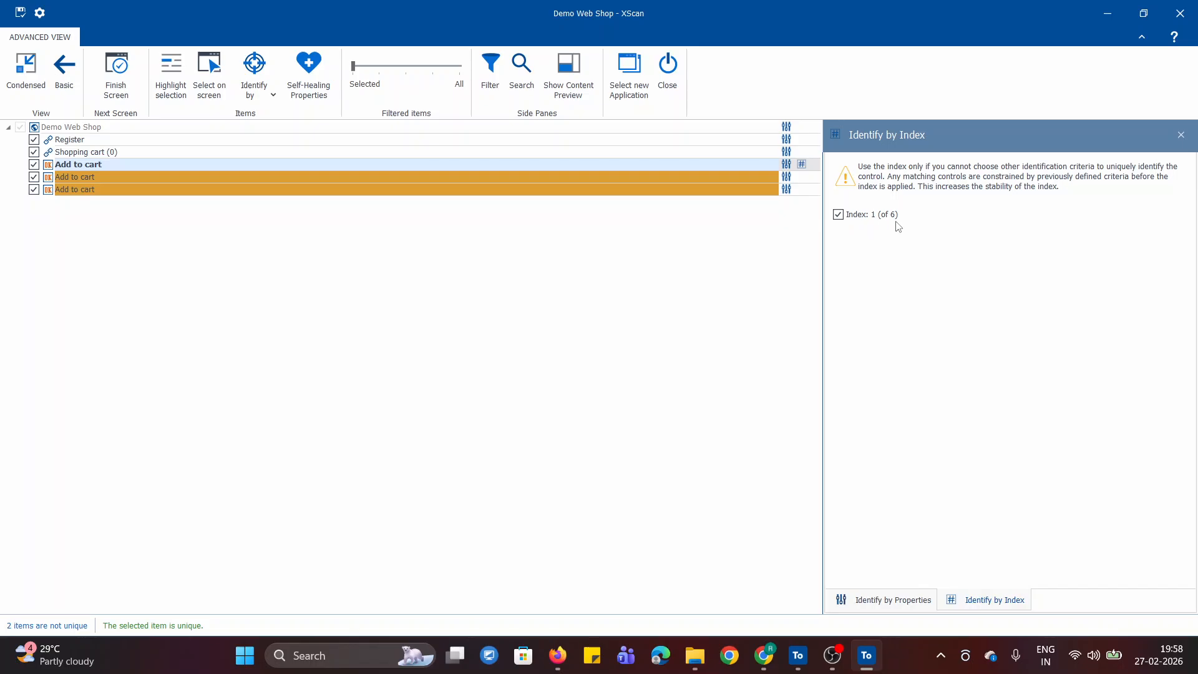
- Check the order of the featured products on the web page, and enable Index identification for the second and third Add to cart buttons in XScan
left_click(763, 655)
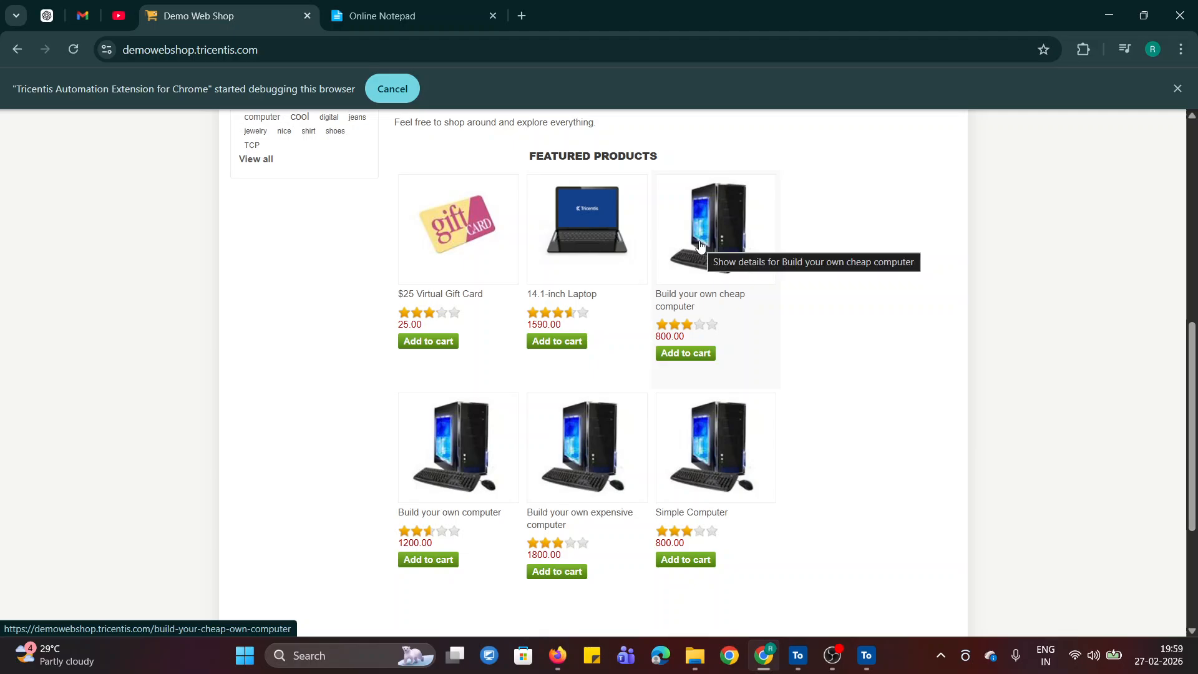
left_click(869, 657)
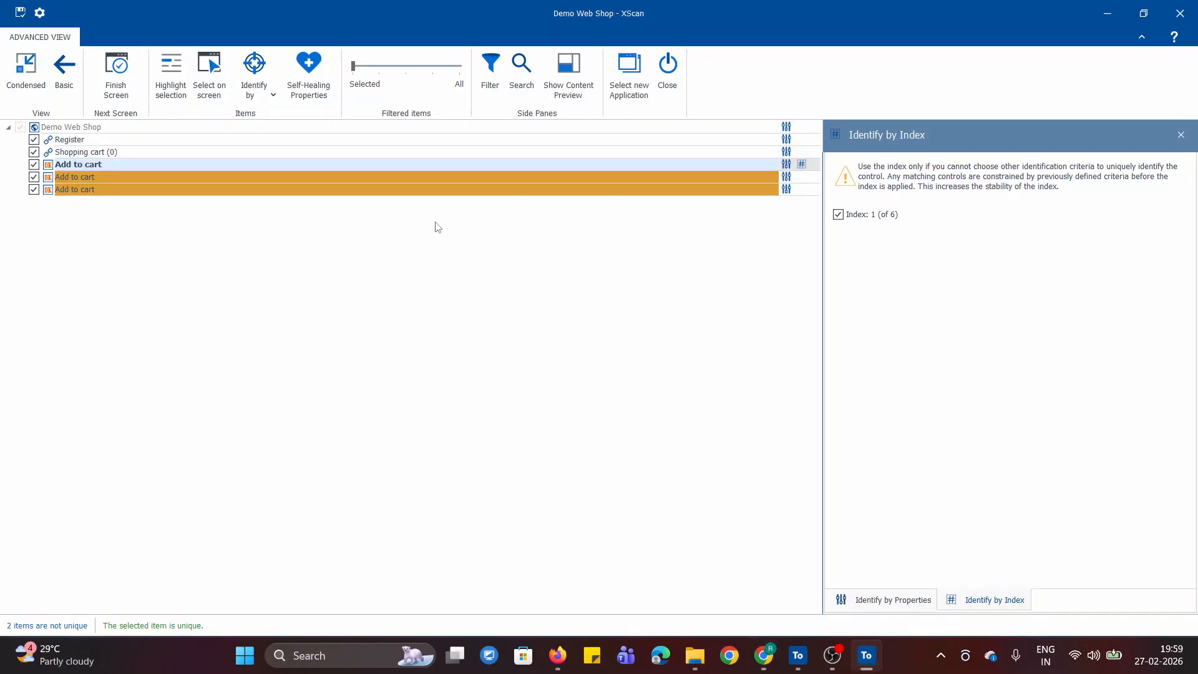
left_click(114, 176)
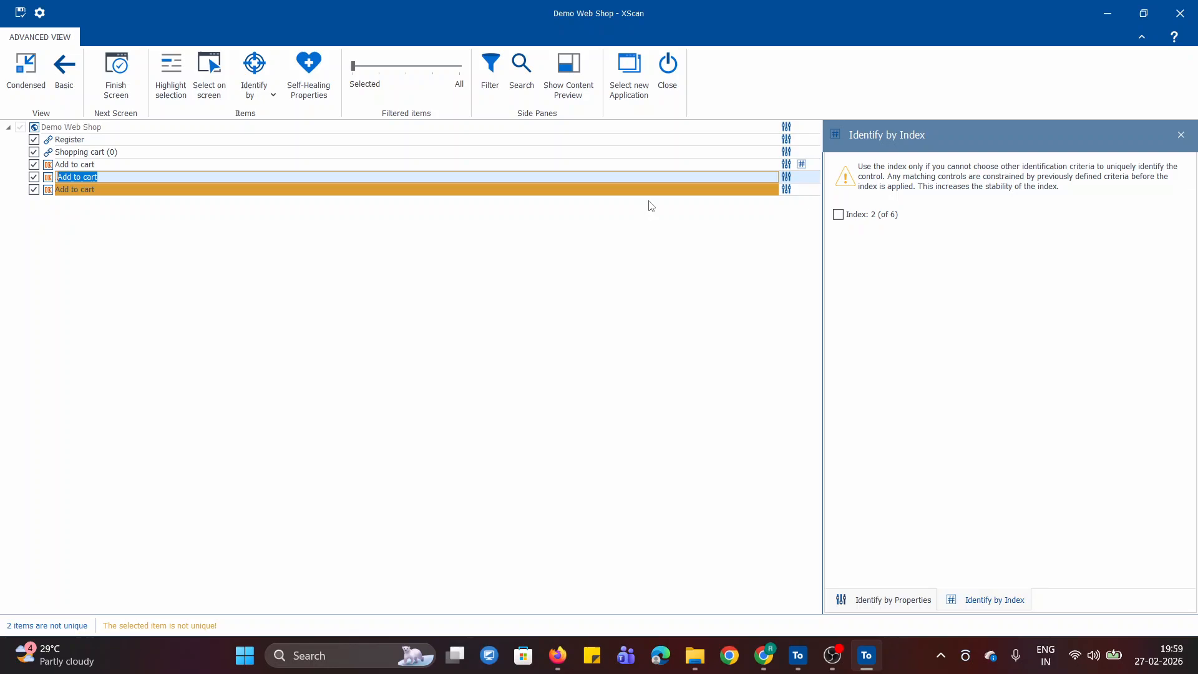
left_click(839, 215)
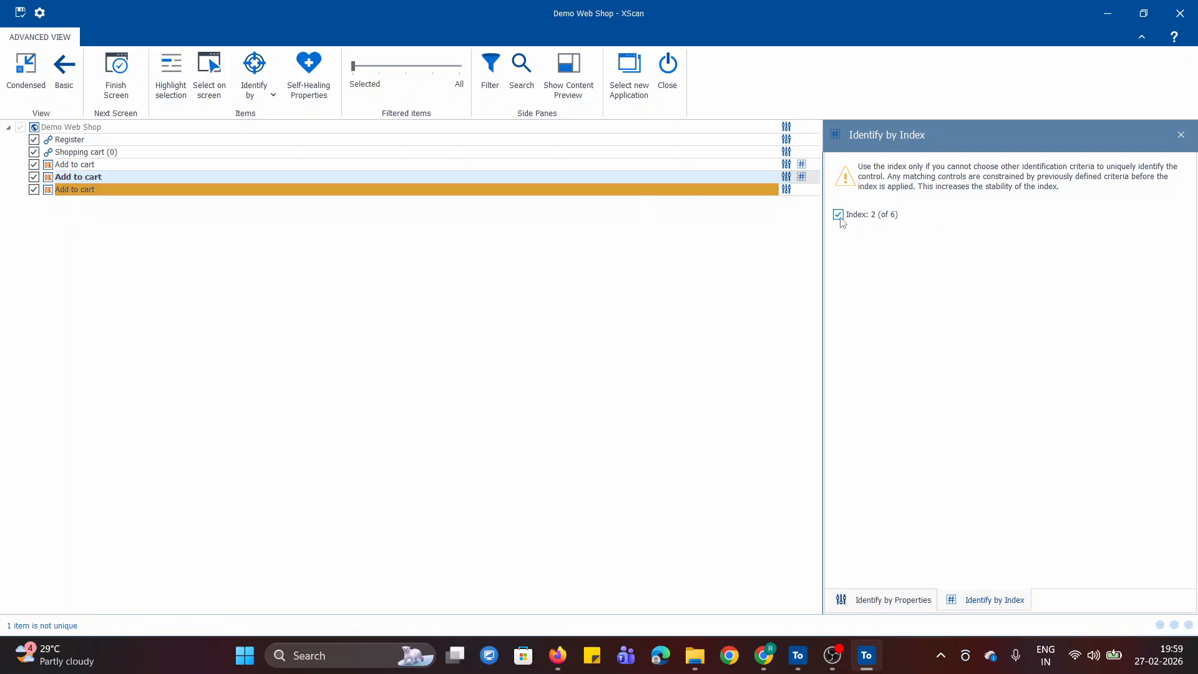
left_click(375, 189)
left_click(838, 214)
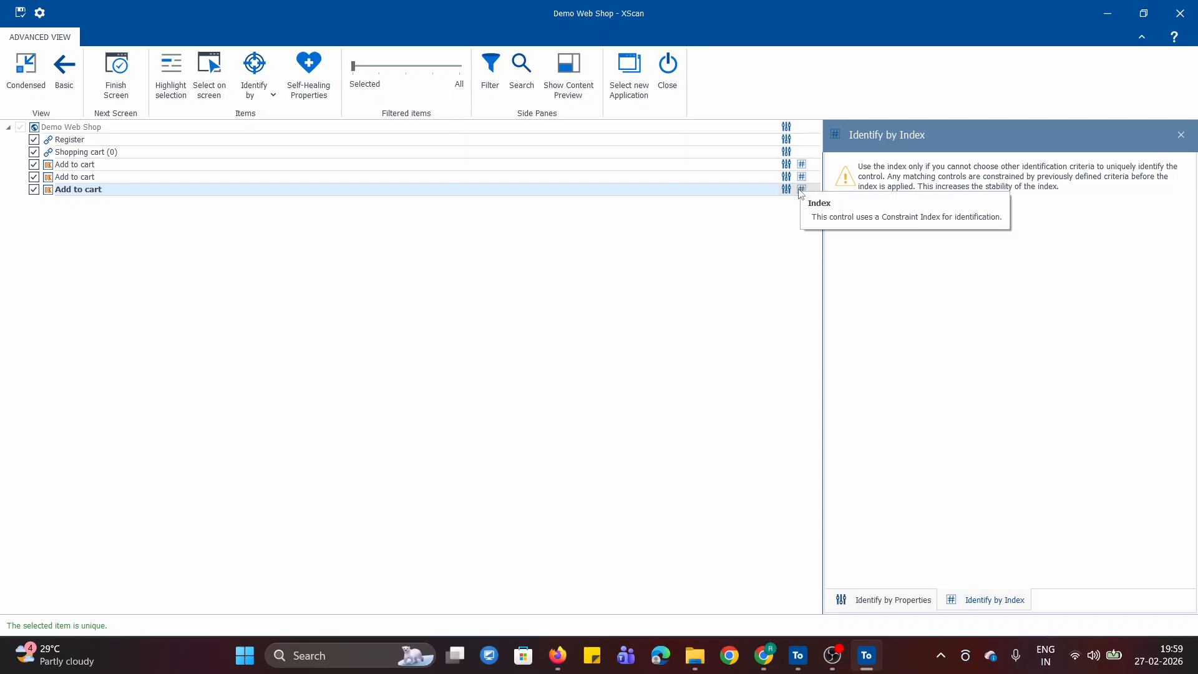
left_click(802, 166)
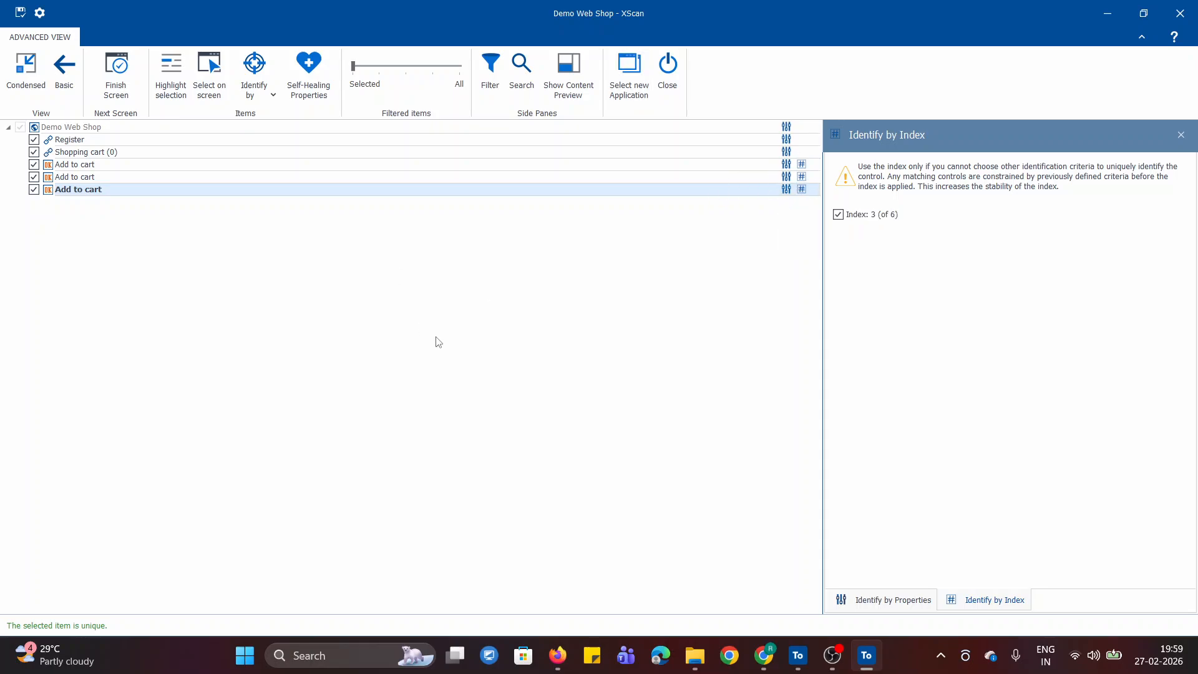
- In the browser notes, read why Index identification is risky and when to use it, checking against the Demo Web Shop products
left_click(772, 660)
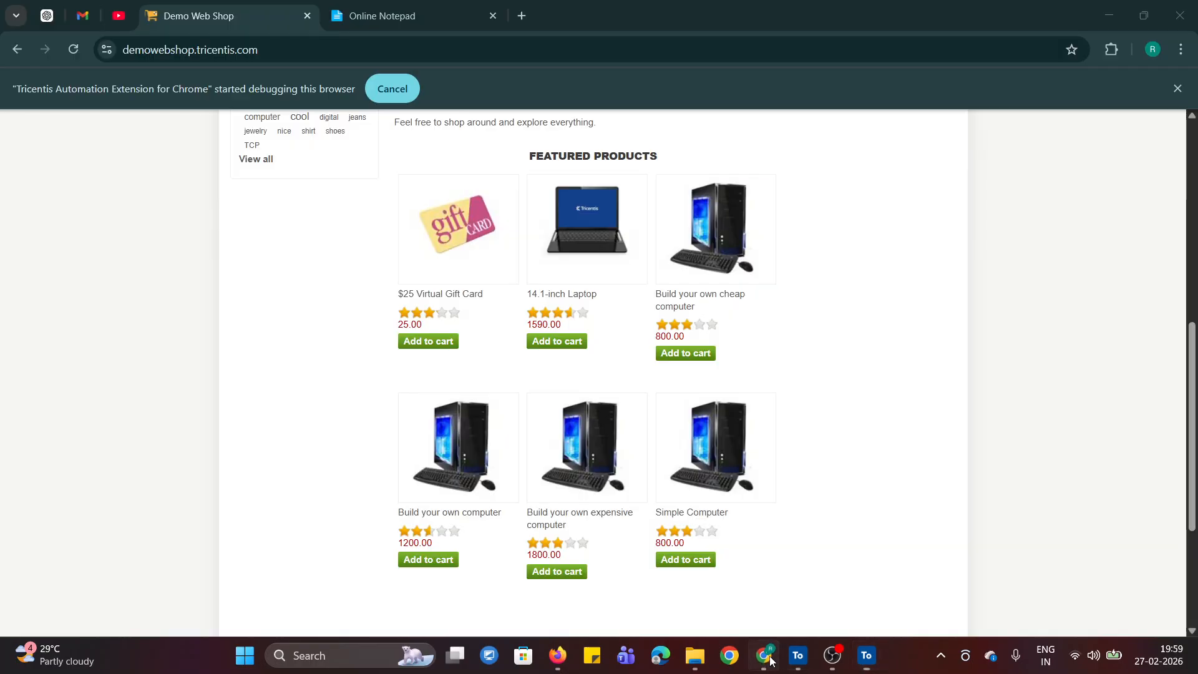
left_click(433, 17)
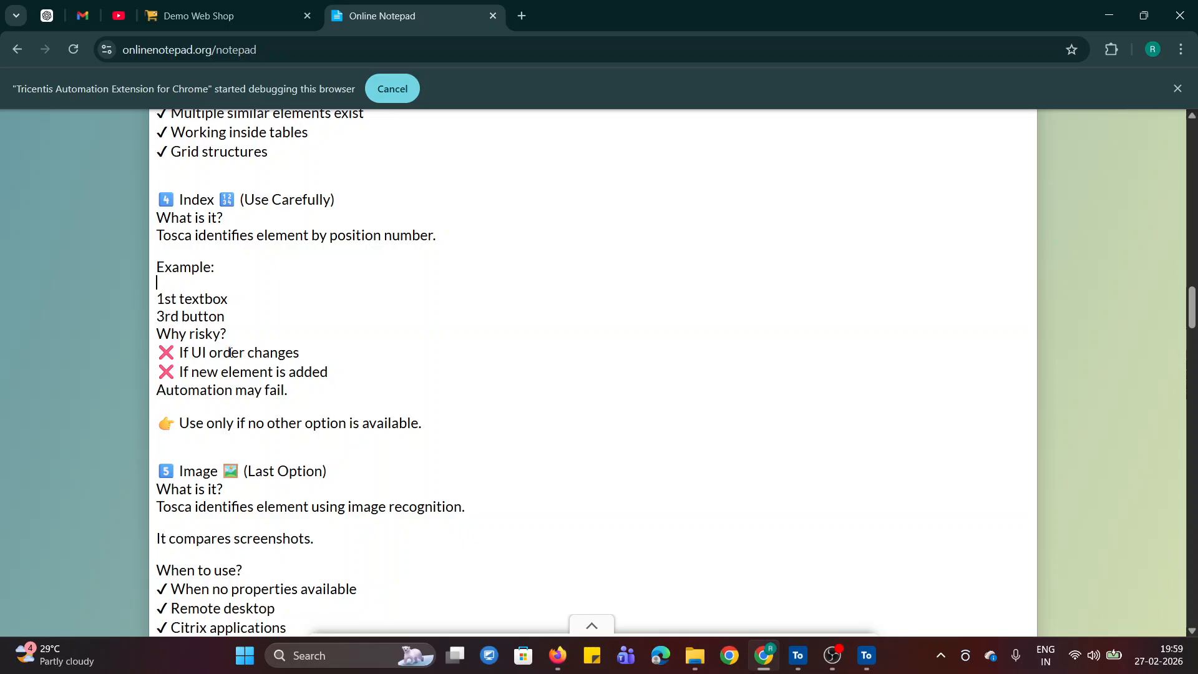
left_click_drag(249, 355, 305, 356)
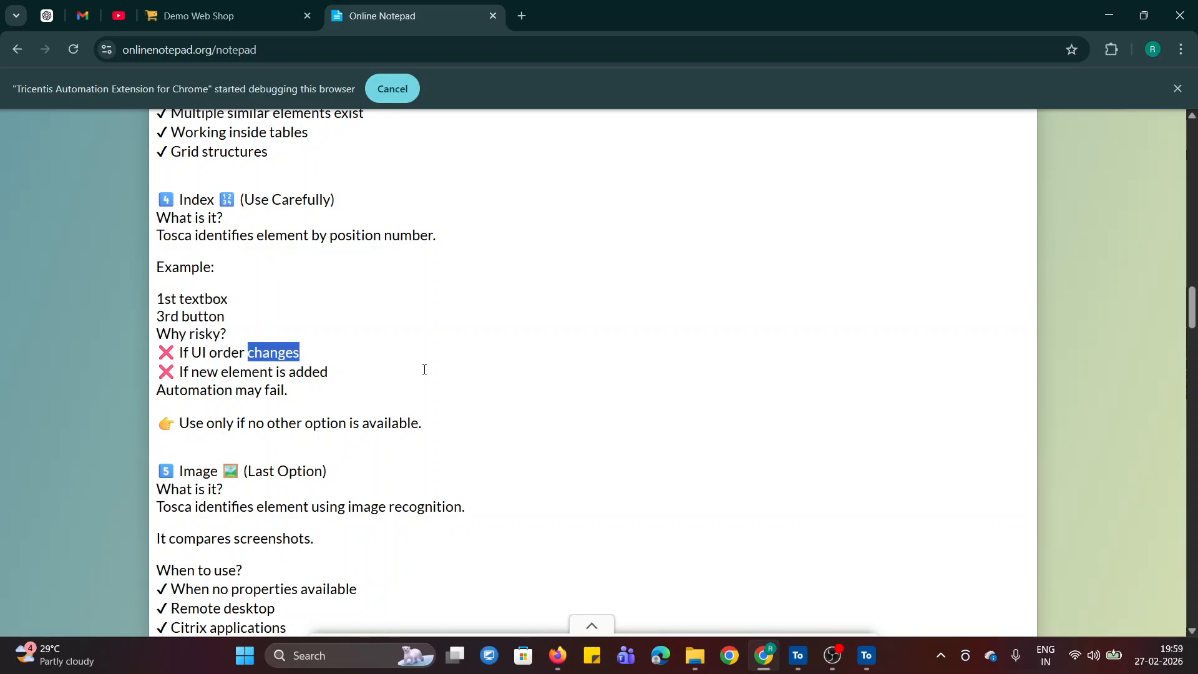
left_click(392, 365)
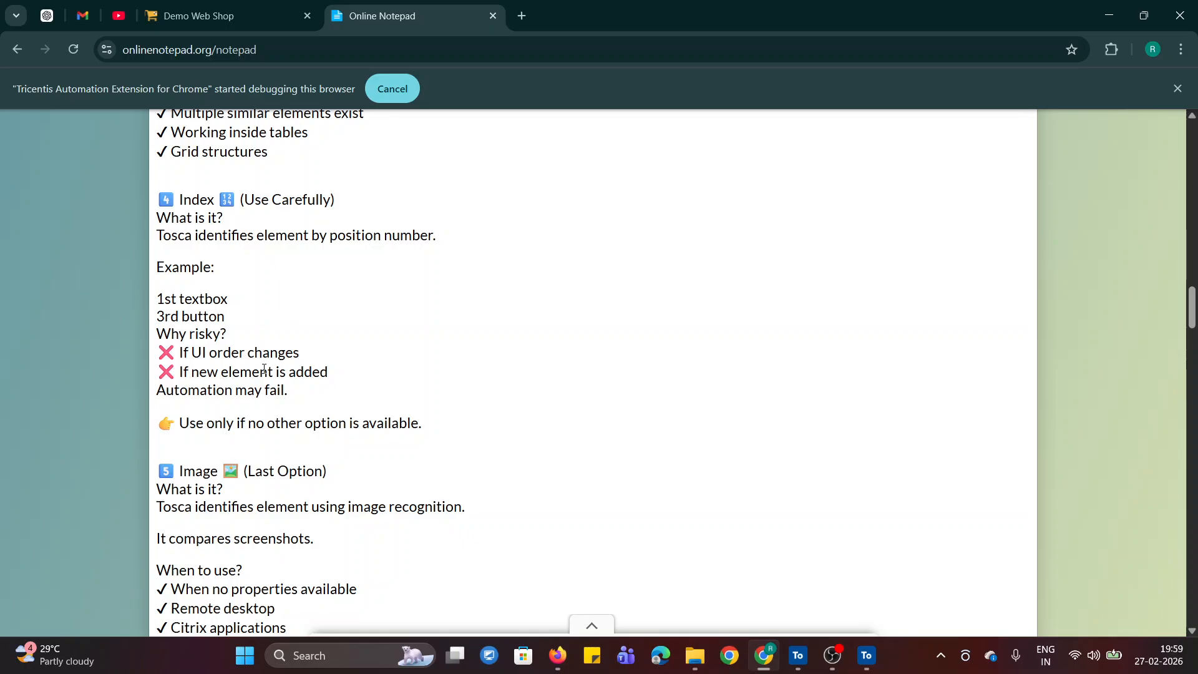
left_click(214, 25)
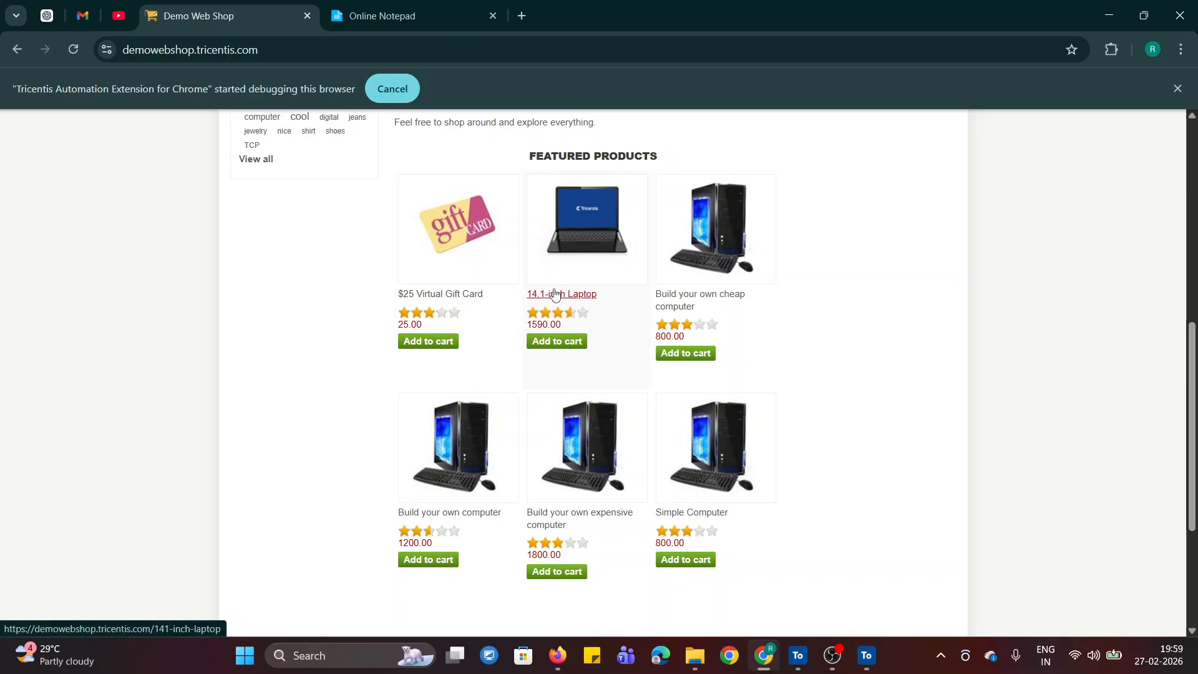
left_click(360, 9)
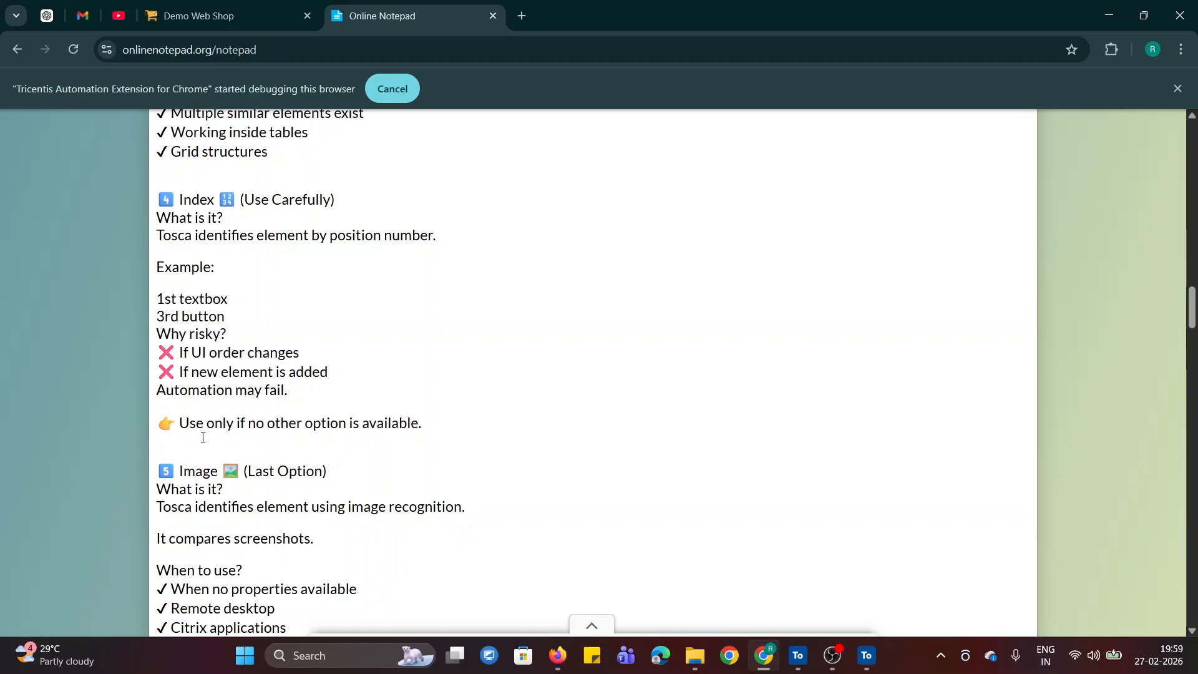
left_click_drag(181, 422, 421, 423)
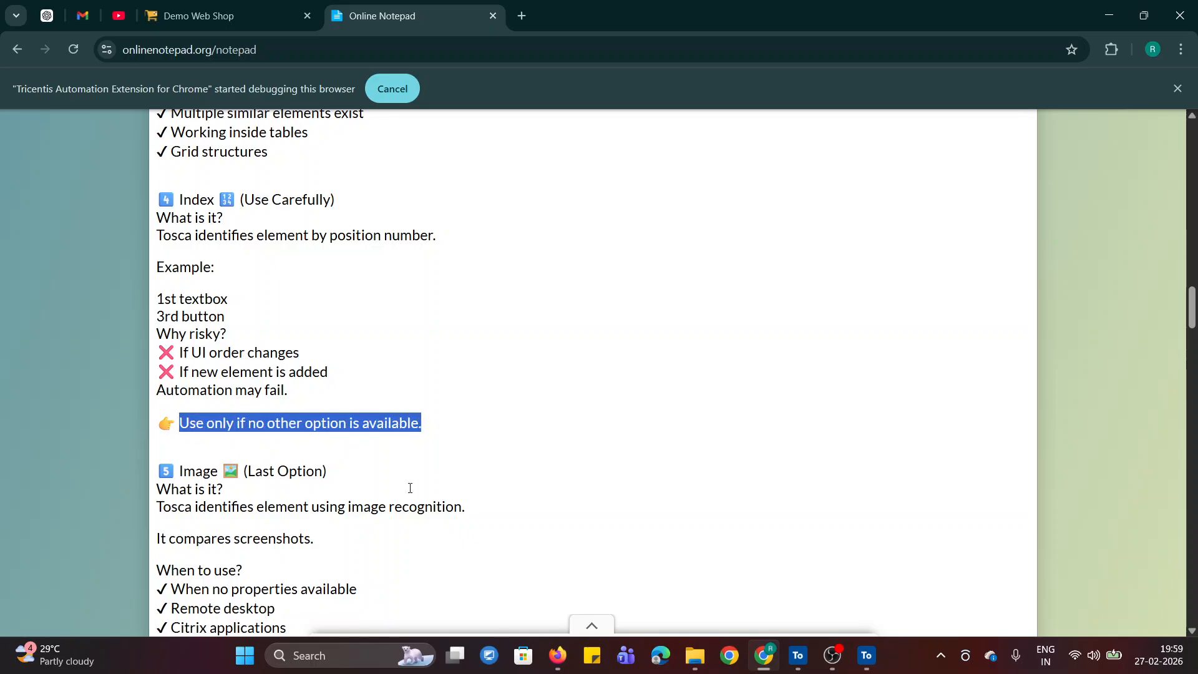
left_click(409, 489)
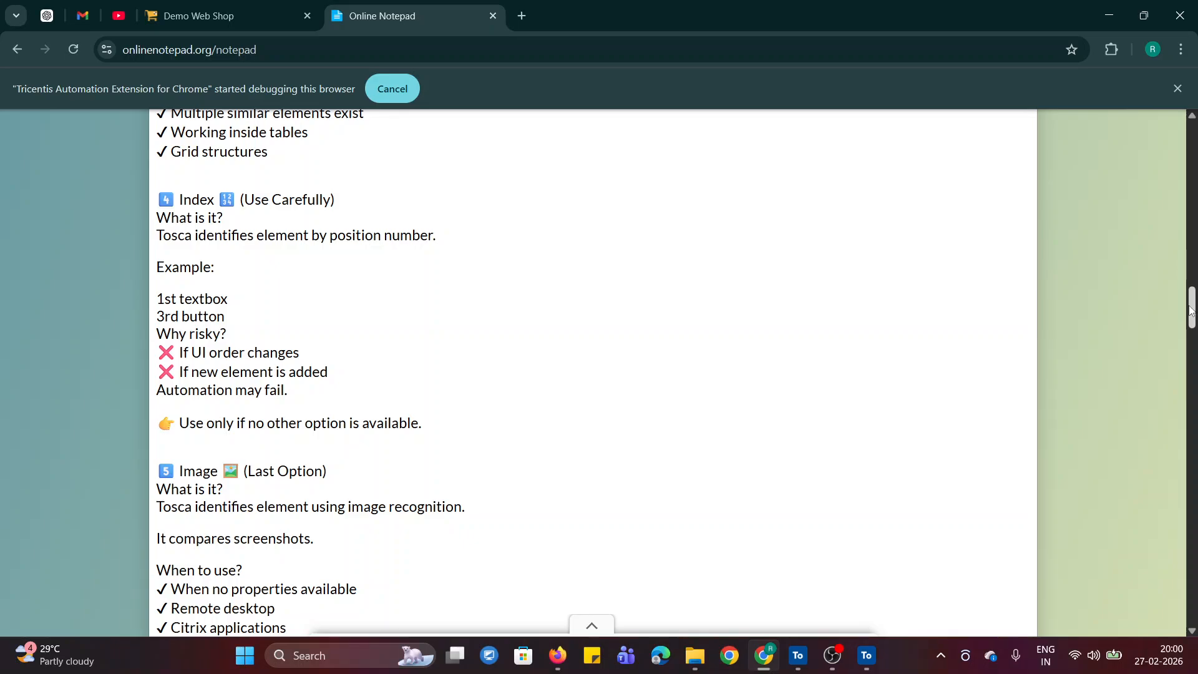
- Read the Image section of the notes on image recognition and when to use it
left_click_drag(1192, 310, 1192, 336)
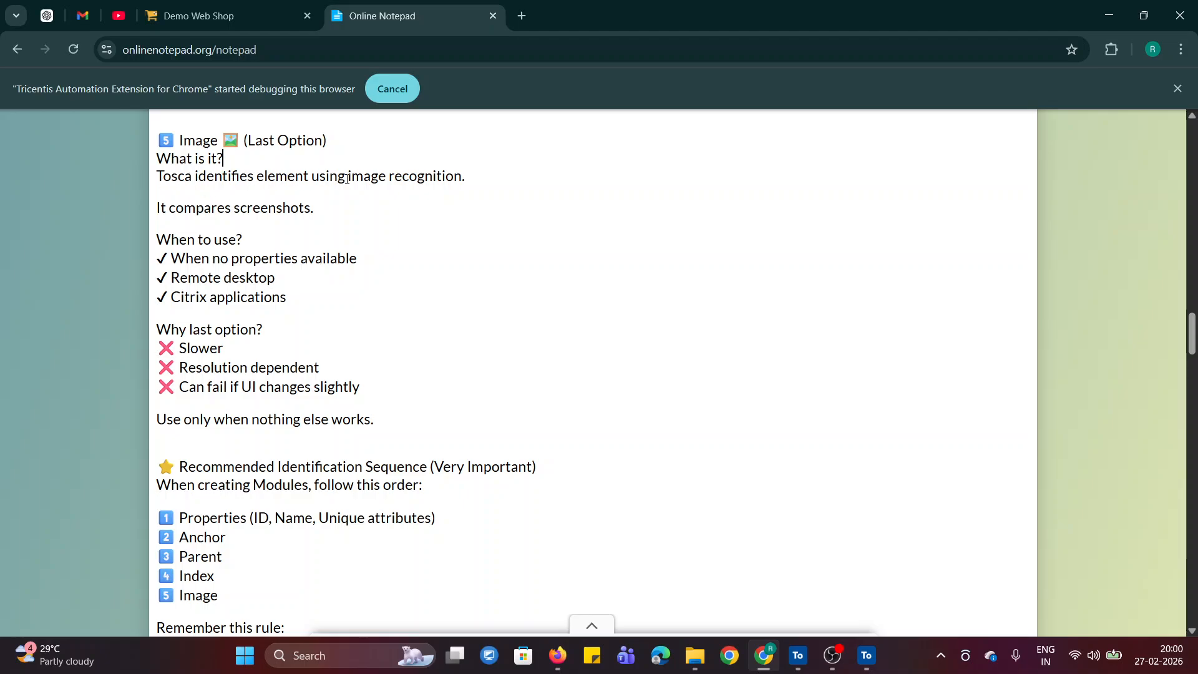
left_click_drag(372, 177, 468, 176)
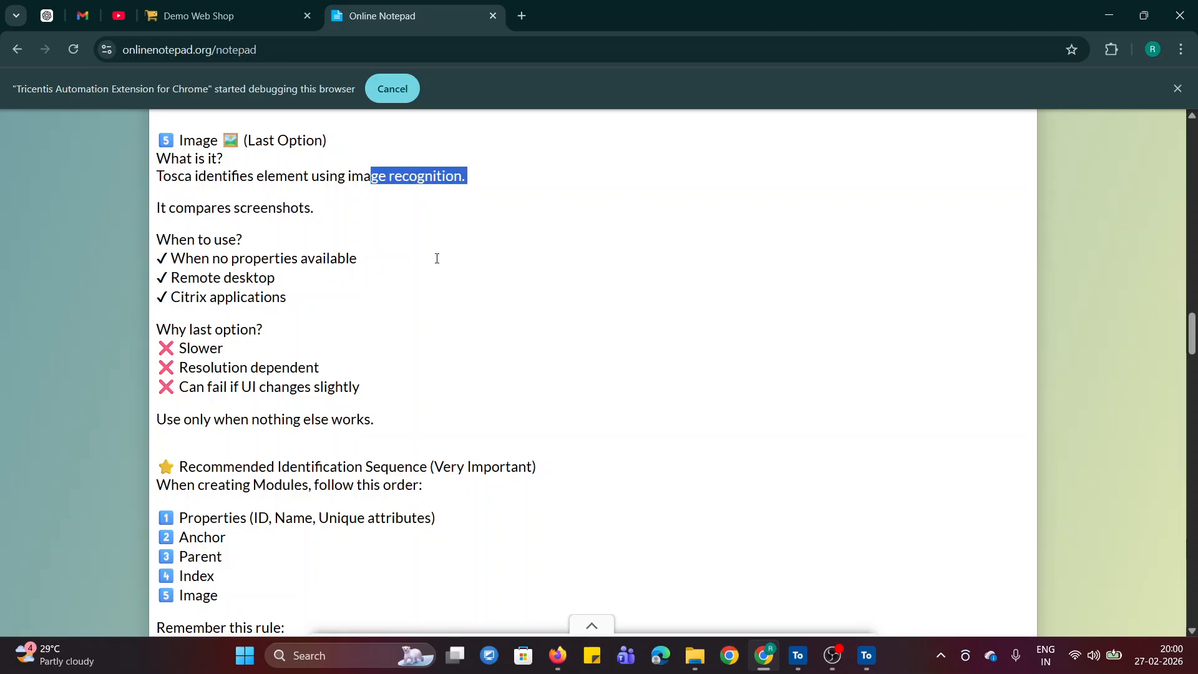
left_click(437, 260)
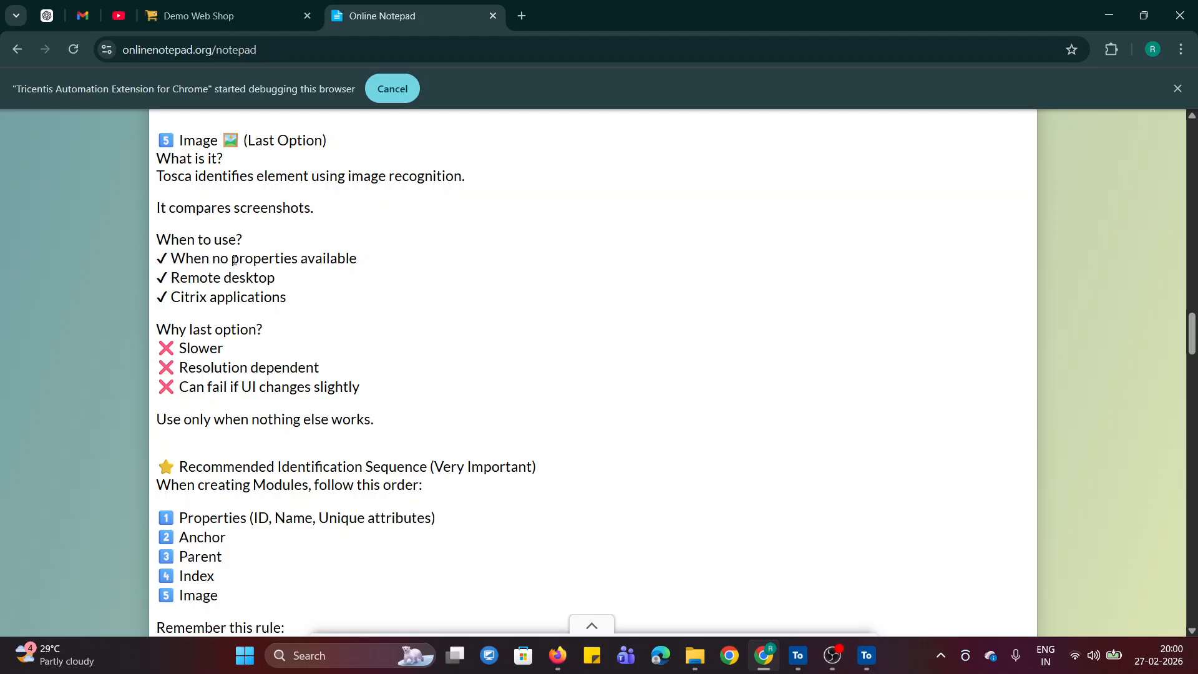
left_click_drag(232, 260, 303, 259)
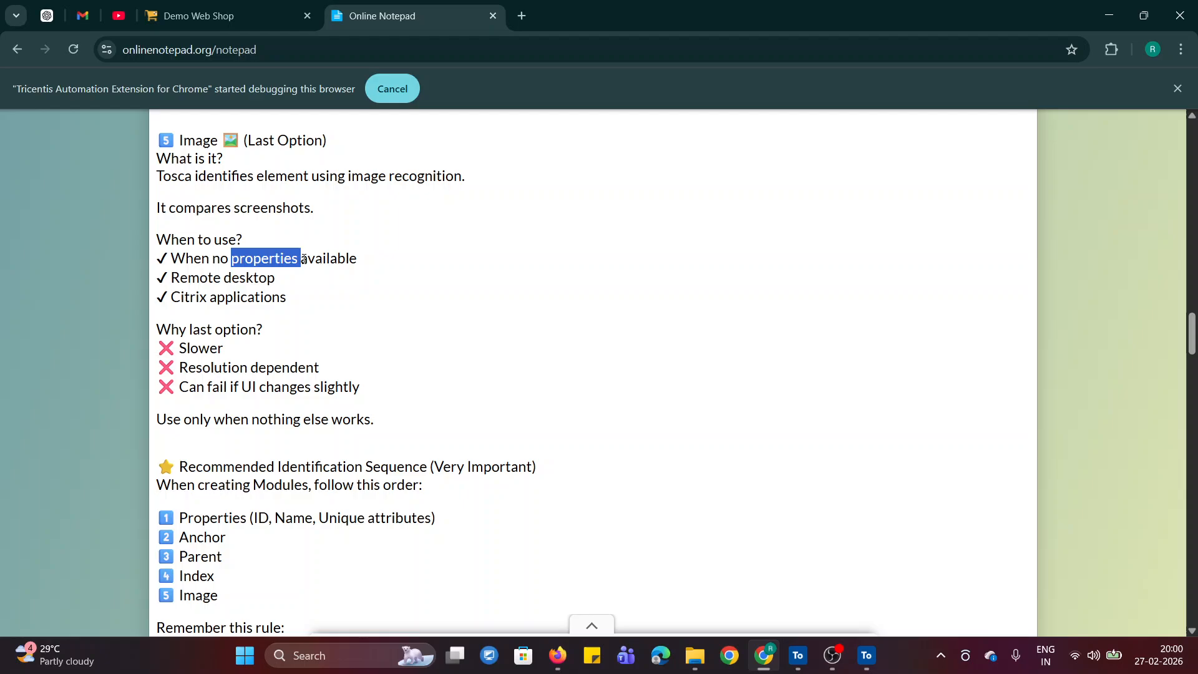
left_click(593, 309)
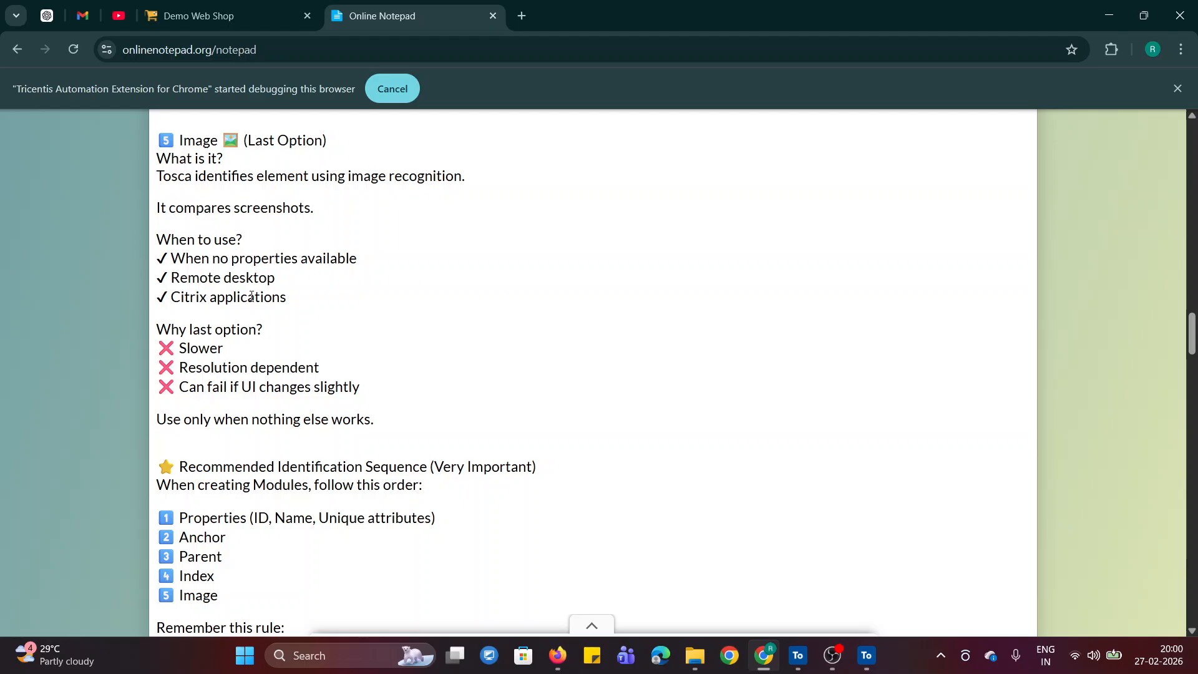
- View the top of the Demo Web Shop page, and in XScan deselect all five selected items and widen the item filter one level beyond Selected
left_click(231, 18)
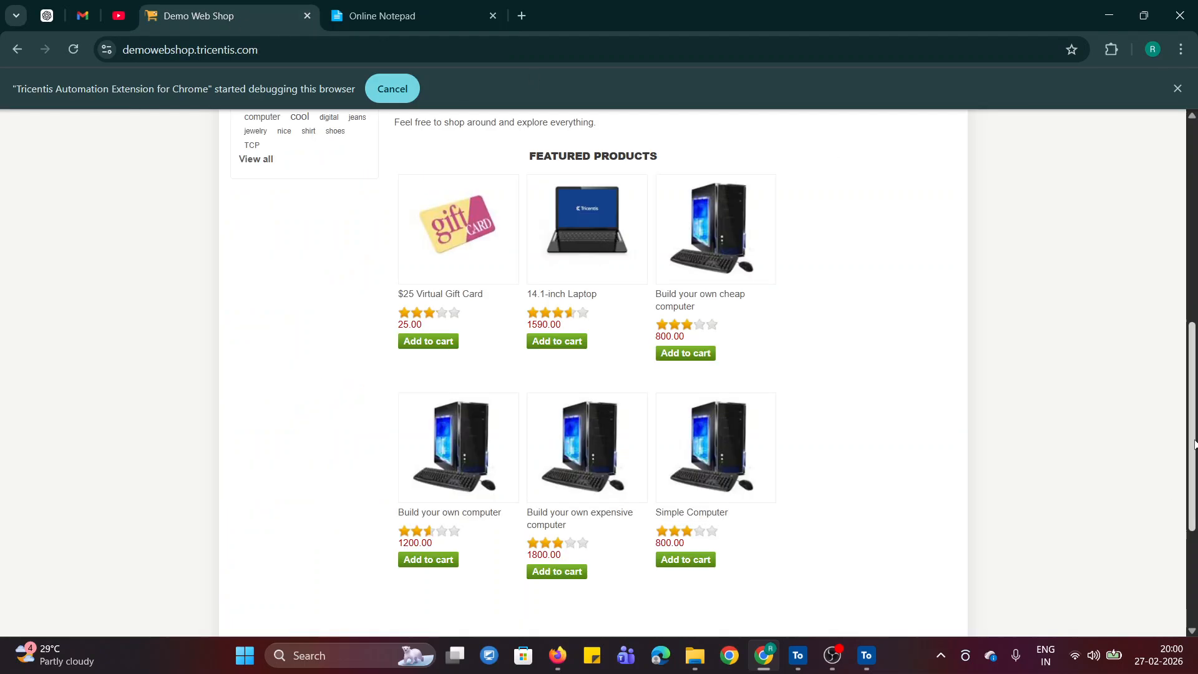
scroll(1173, 369, "up", 8)
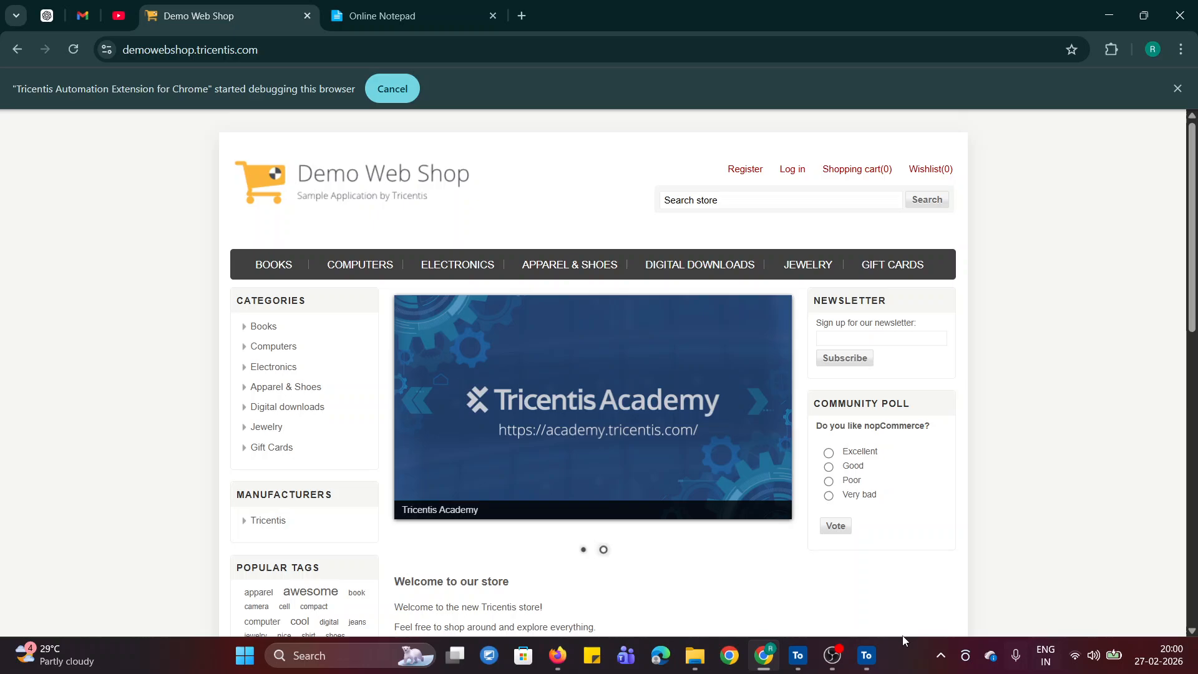
left_click(867, 655)
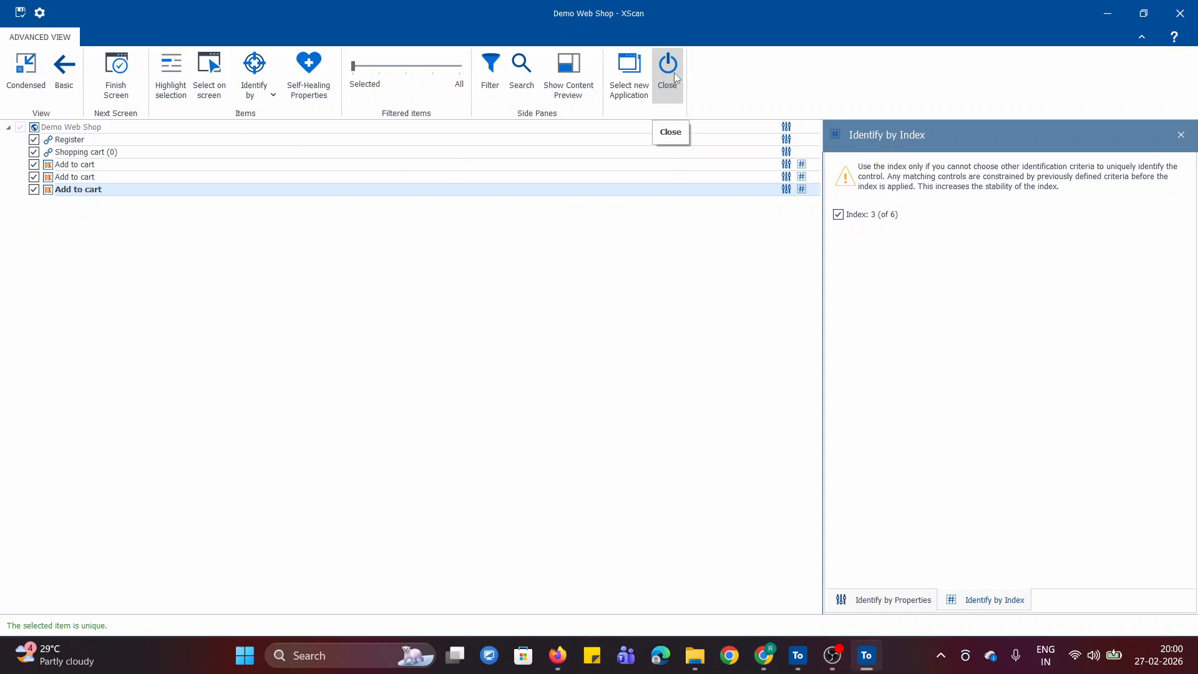
left_click(34, 140)
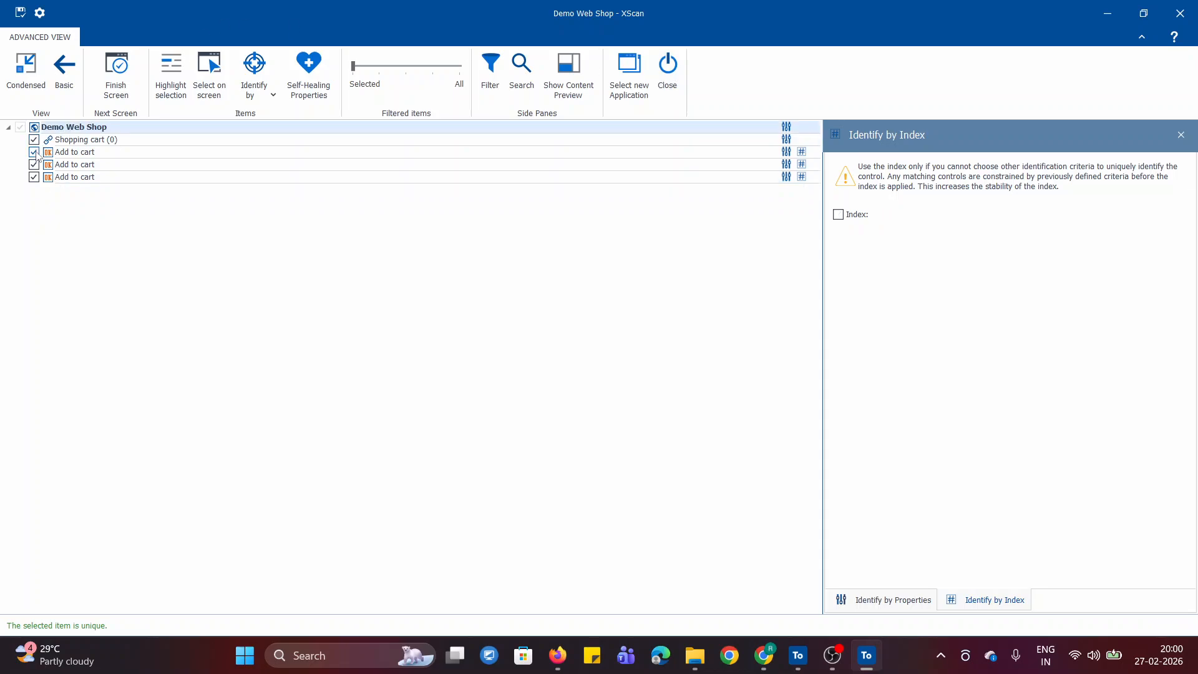
left_click(34, 141)
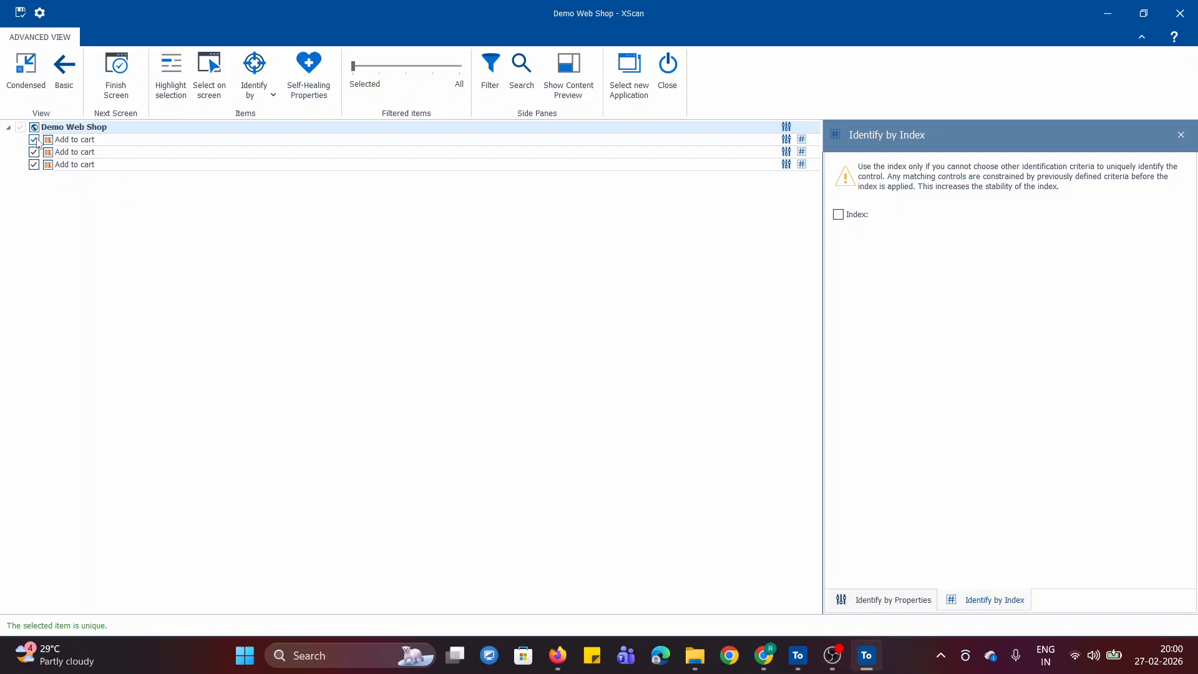
left_click(34, 152)
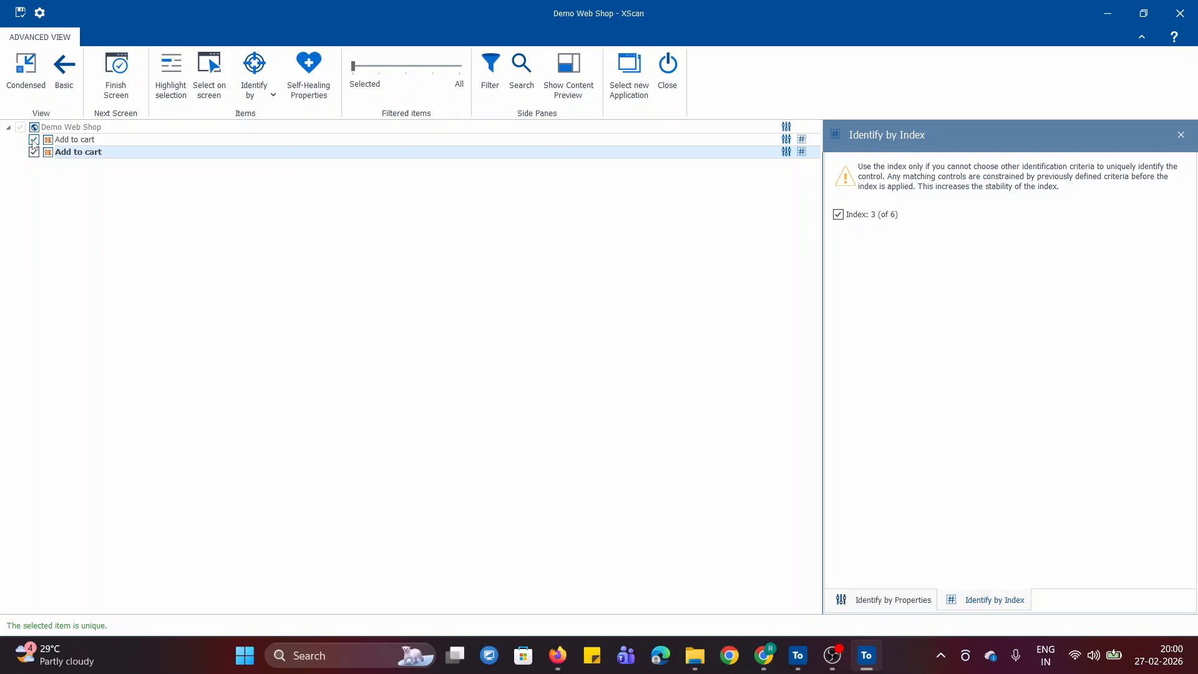
left_click(34, 152)
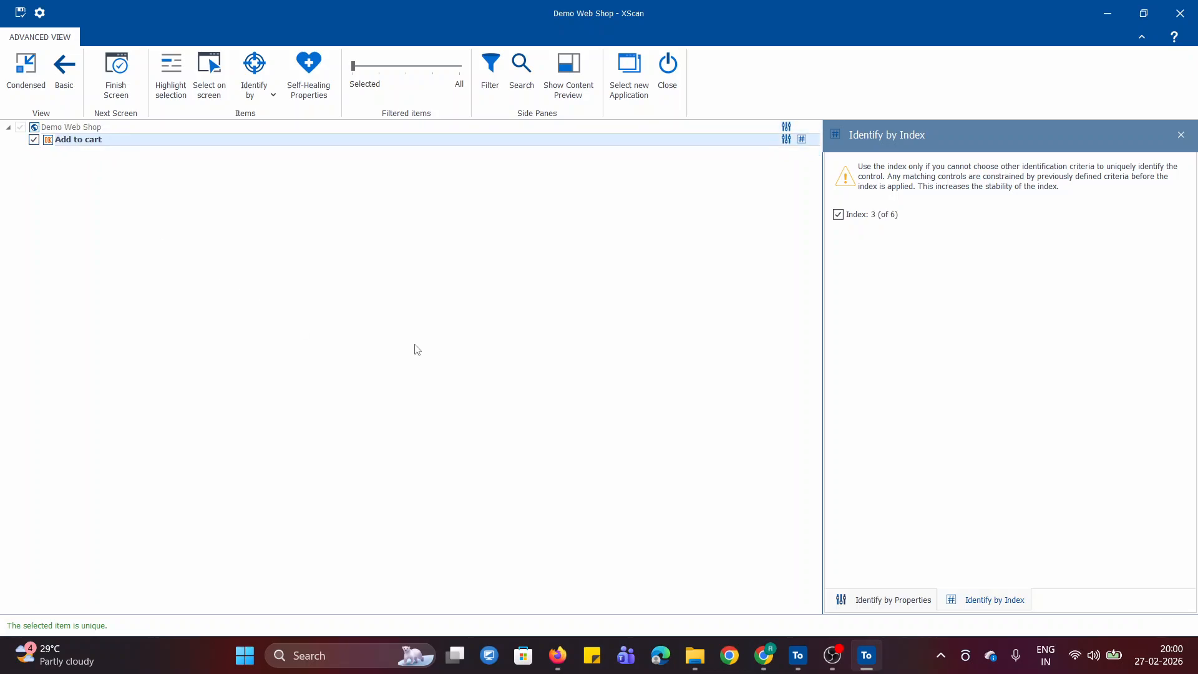
left_click(33, 140)
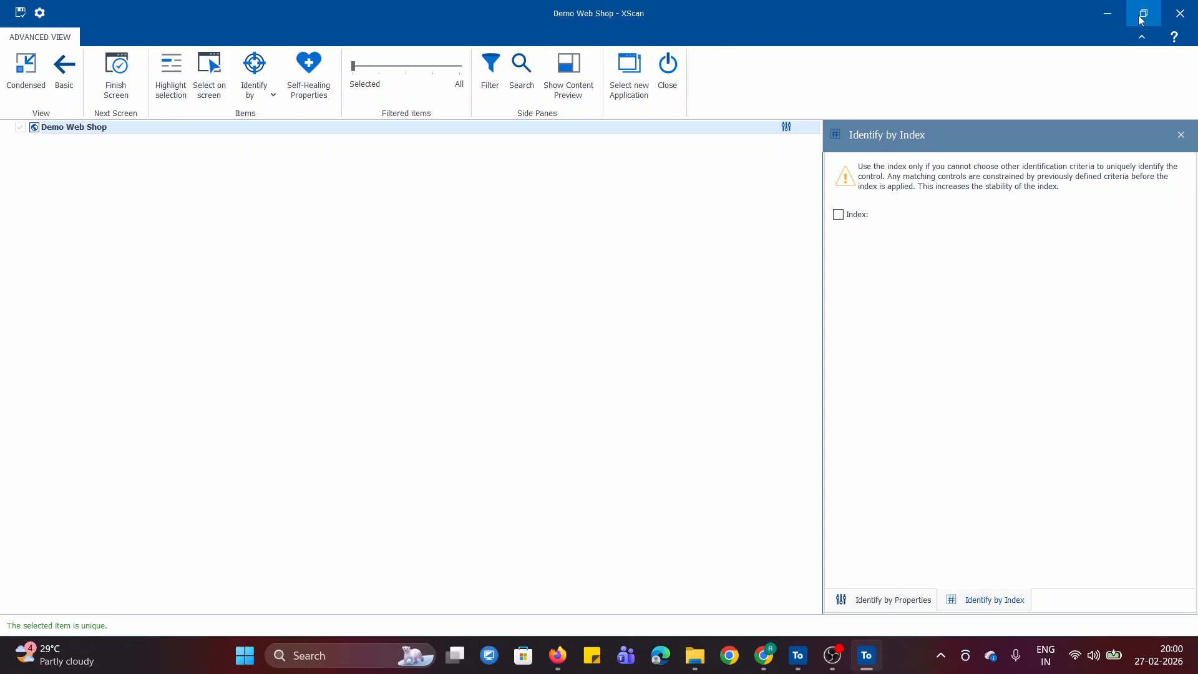
mouse_move(1139, 20)
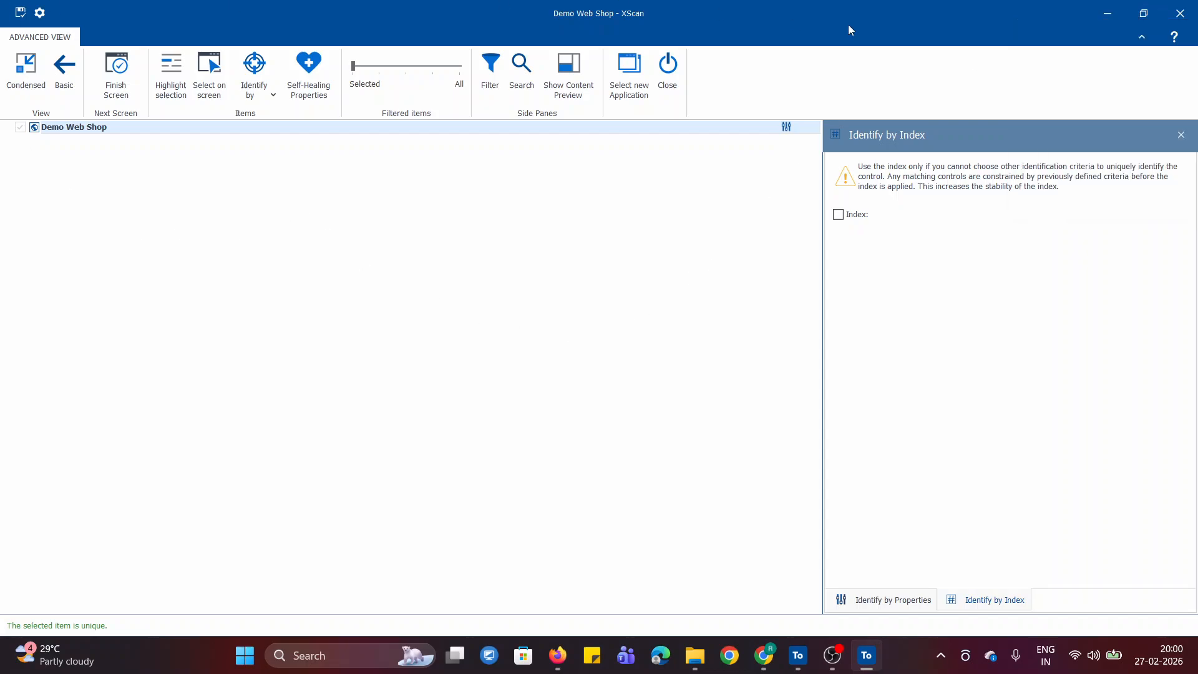
left_click(380, 66)
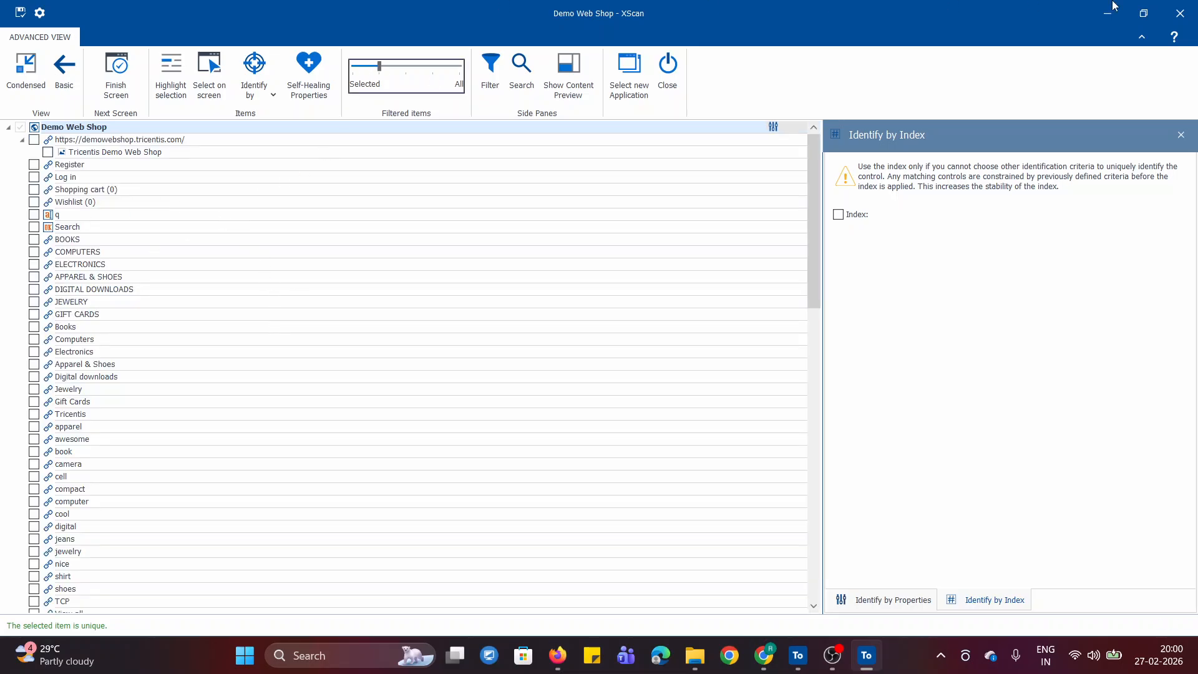
- Add the Tricentis banner image link from the Demo Web Shop page to the module by selecting it on screen from XScan
left_click(1143, 13)
left_click_drag(406, 78, 799, 249)
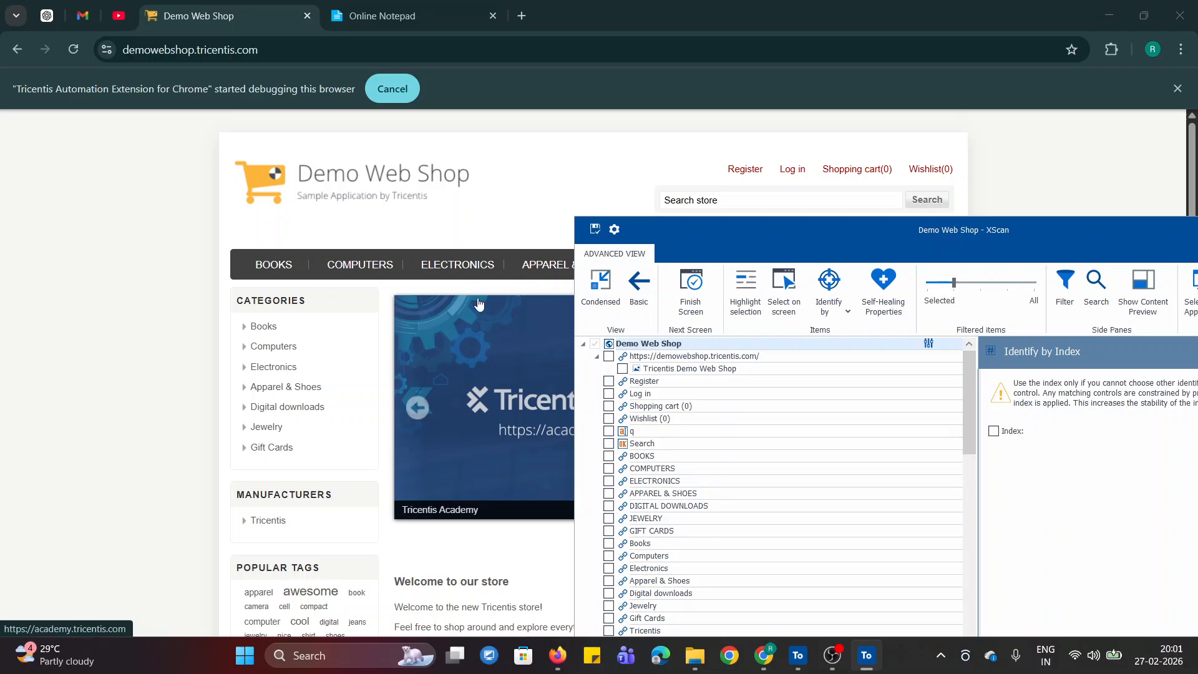
left_click(788, 306)
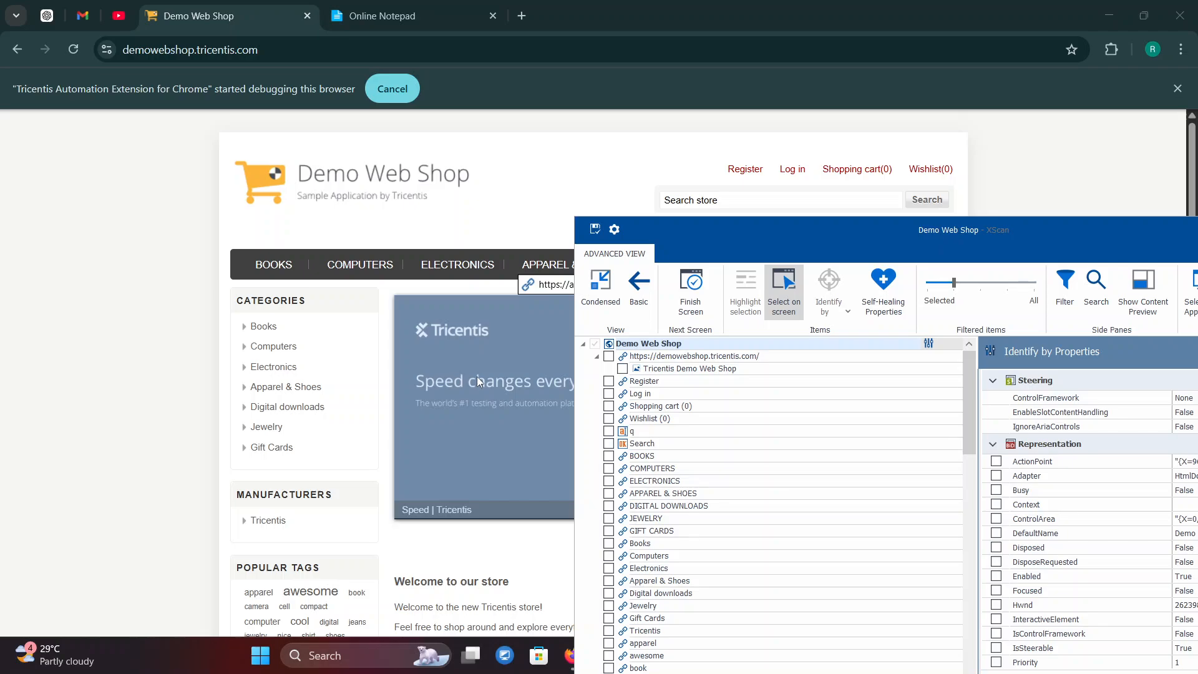
left_click(476, 377)
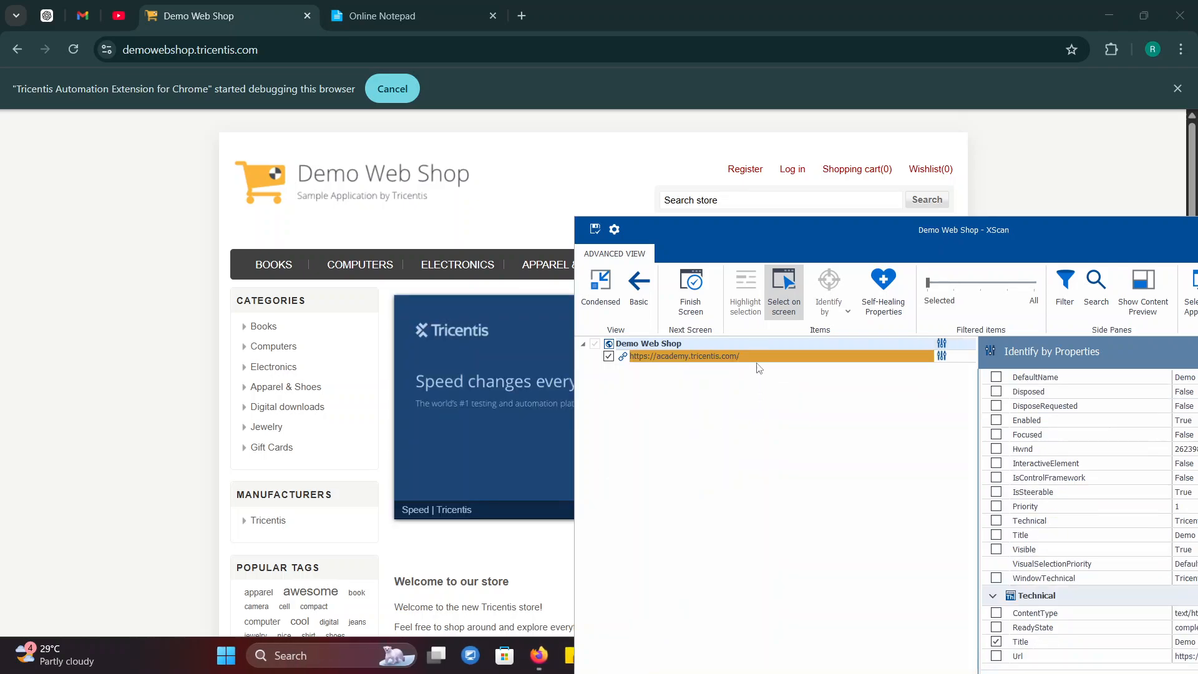
left_click(784, 288)
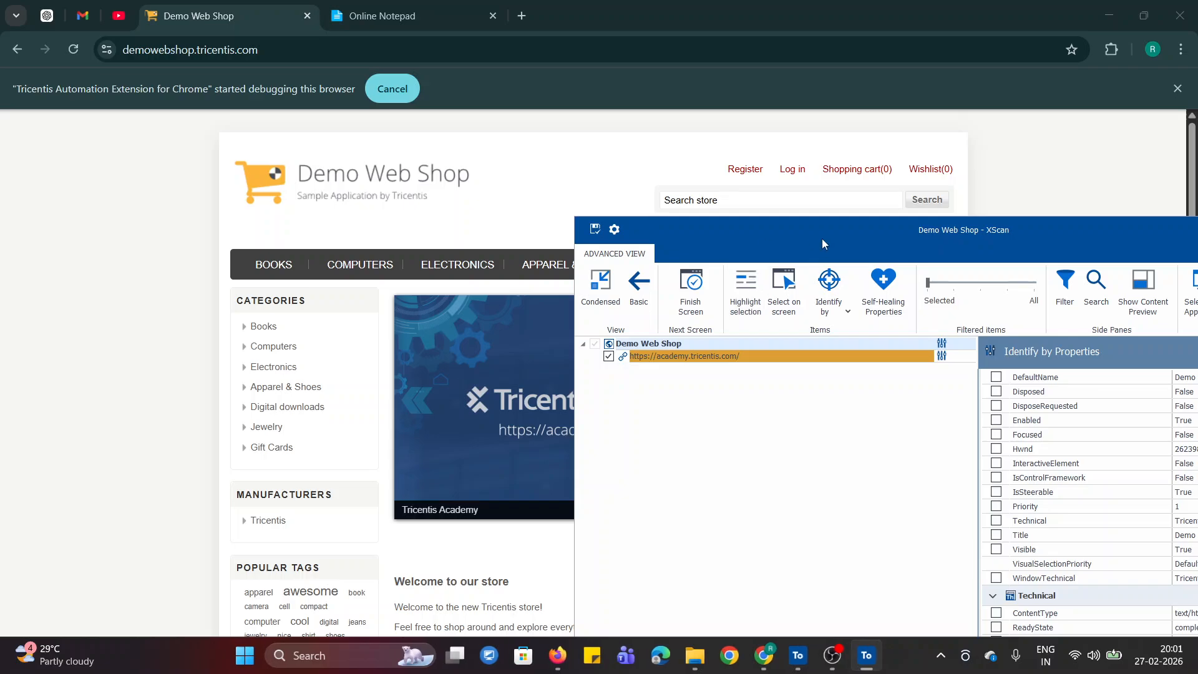
left_click_drag(822, 244, 525, 121)
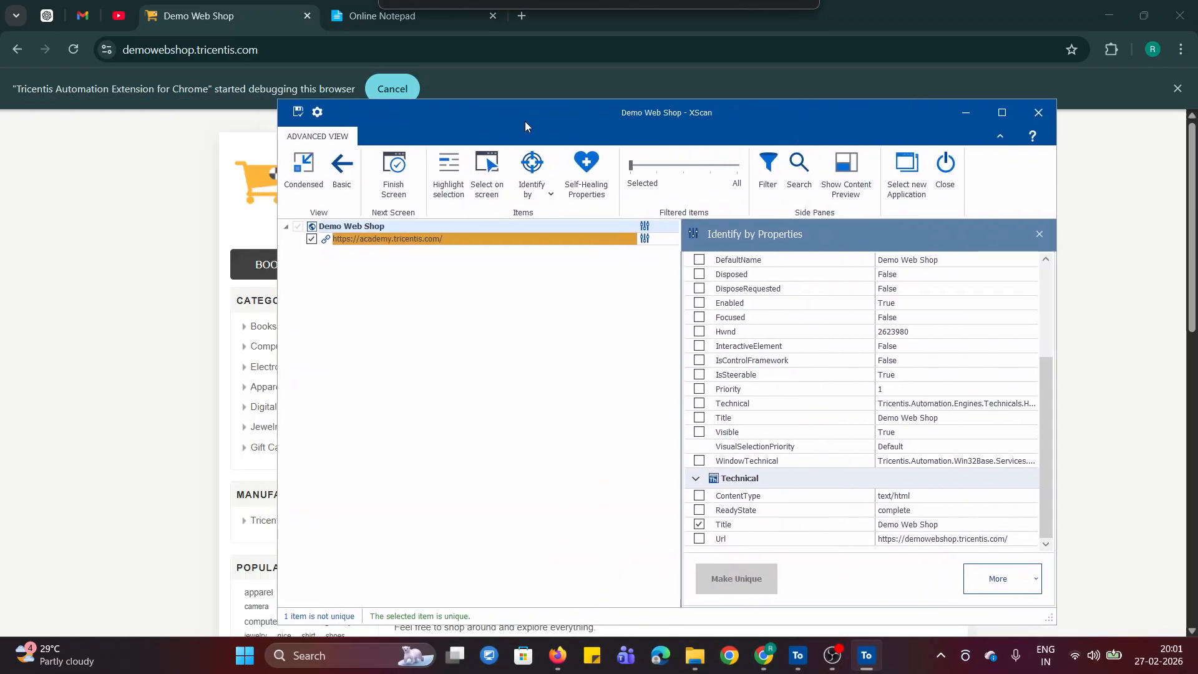
left_click(1002, 113)
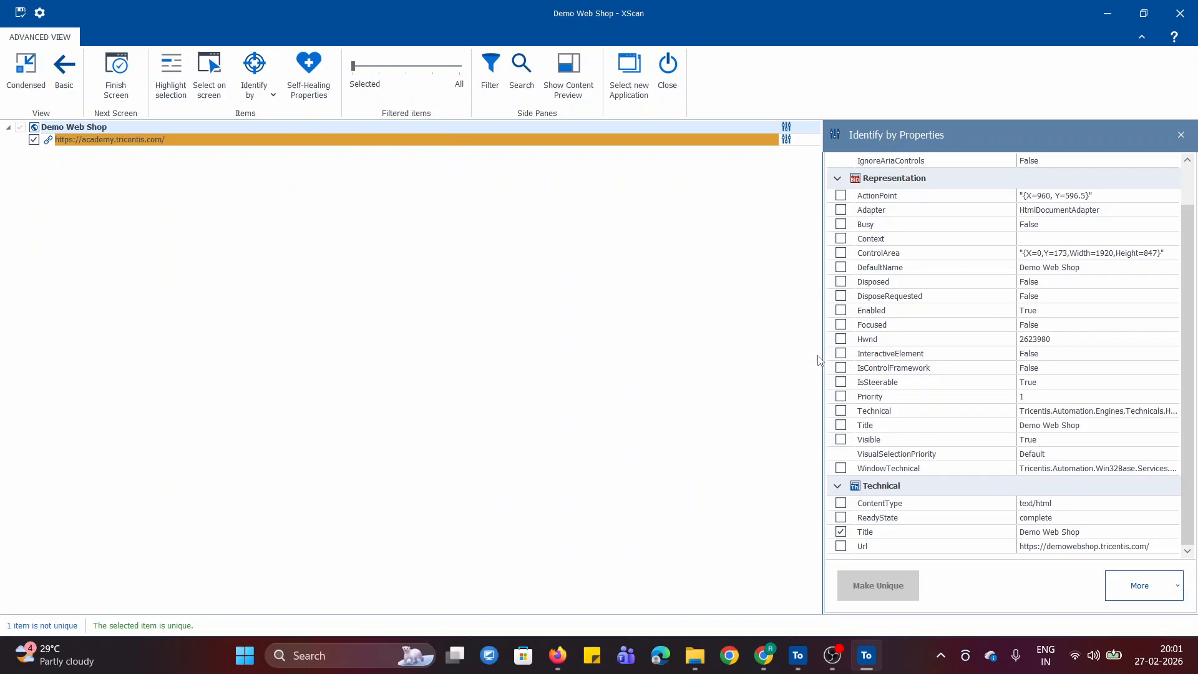
- Check whether Image is offered as an identification method for the Demo Web Shop page and the academy.tricentis.com link
left_click(263, 98)
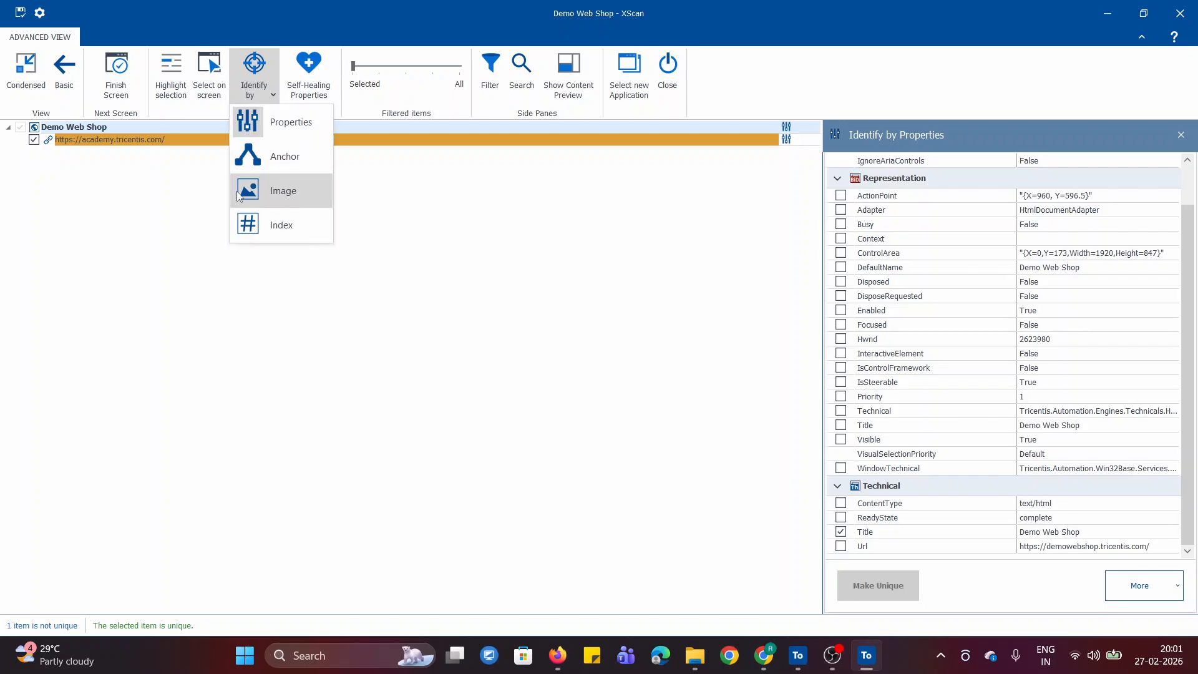
left_click(489, 182)
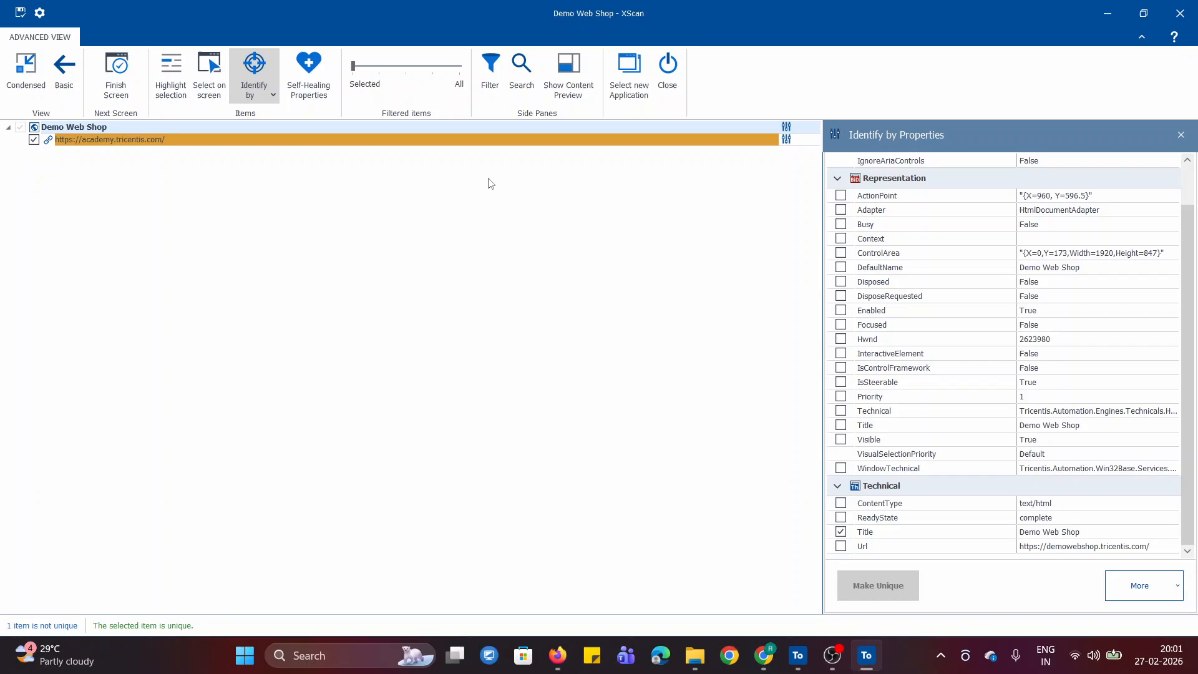
left_click(387, 140)
left_click(276, 91)
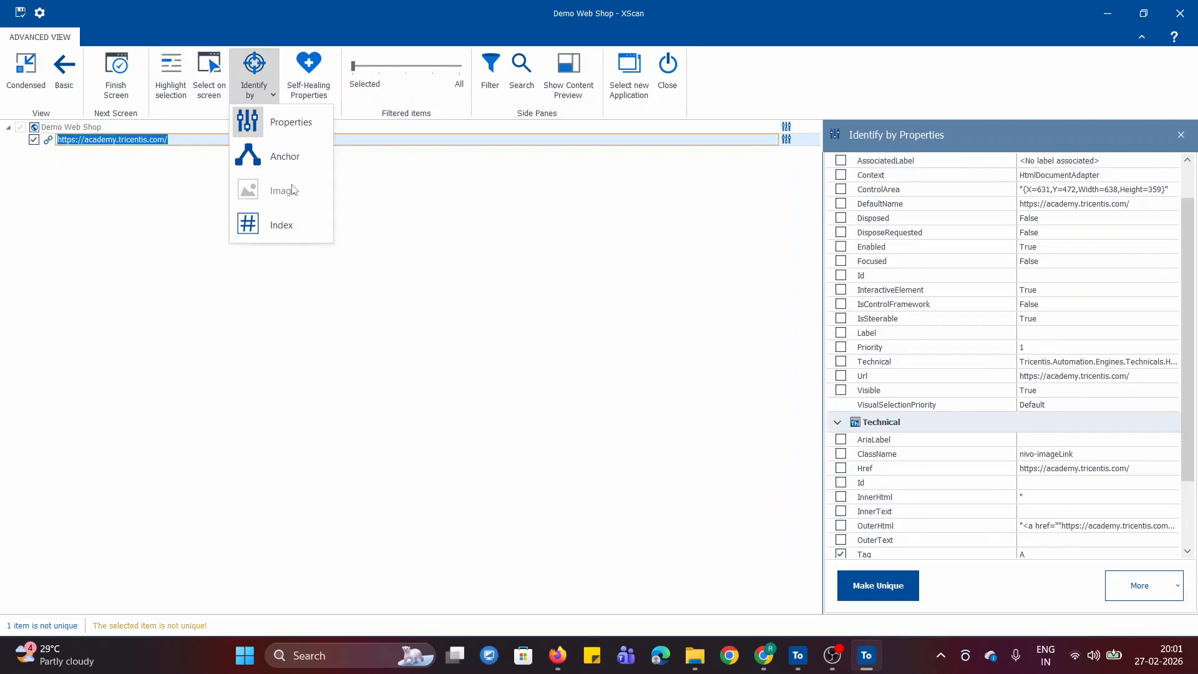
left_click(167, 232)
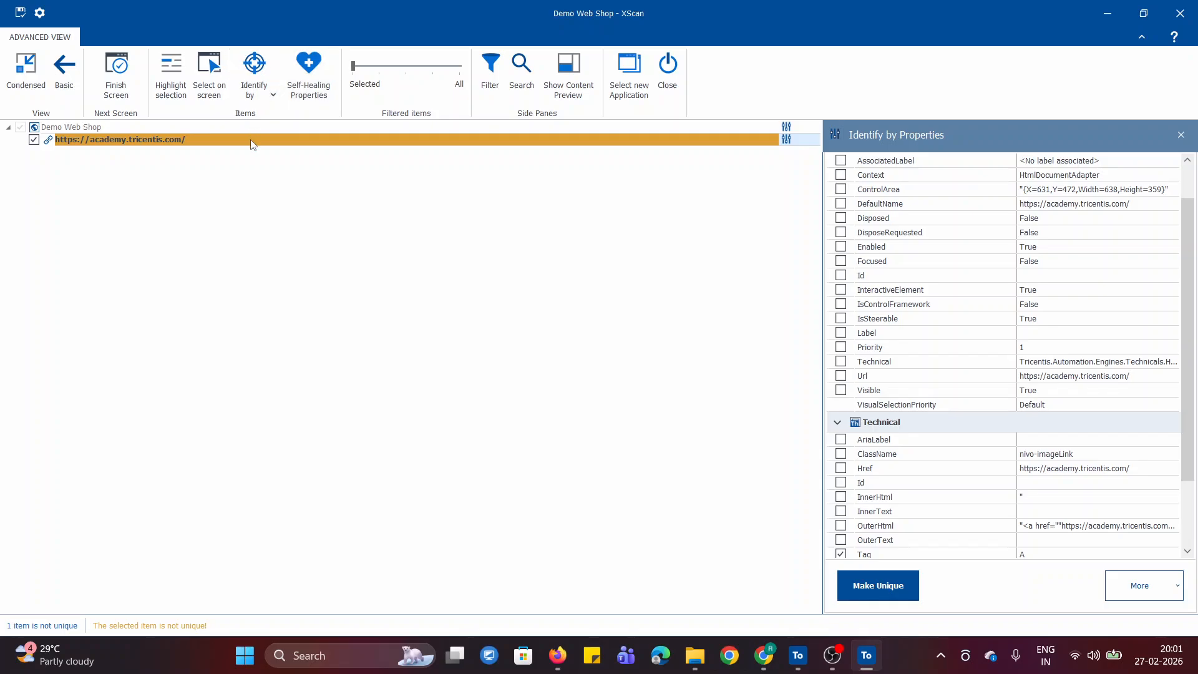
left_click(263, 90)
left_click(424, 229)
left_click(311, 143)
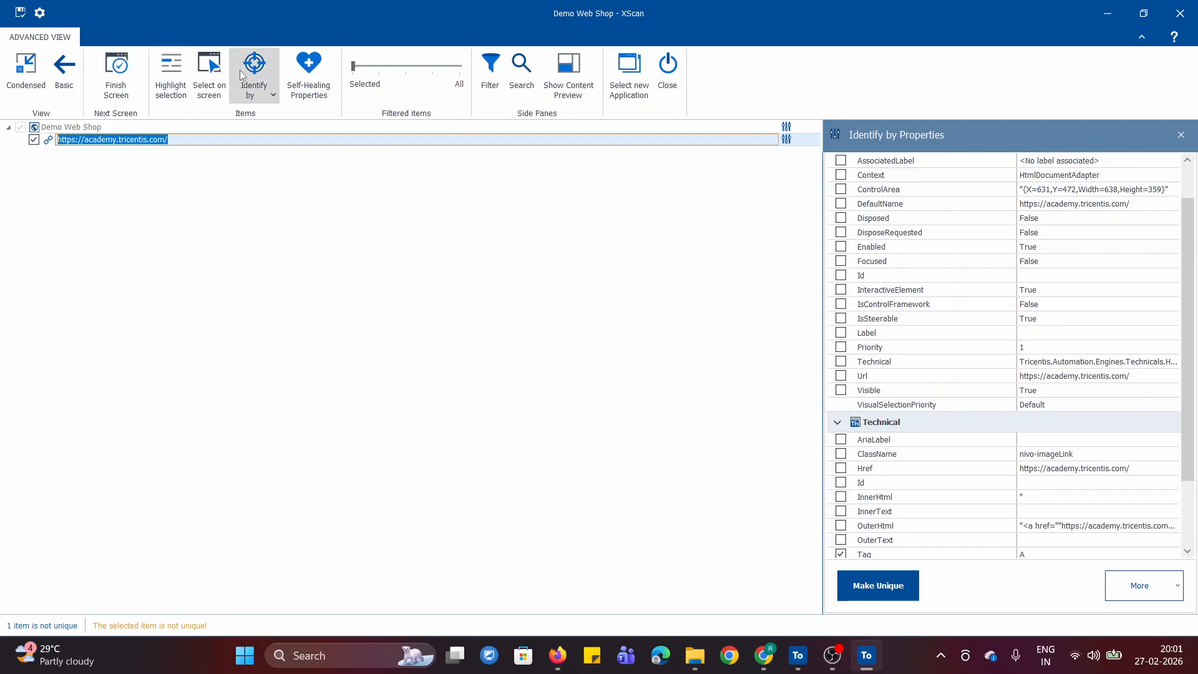
left_click(254, 87)
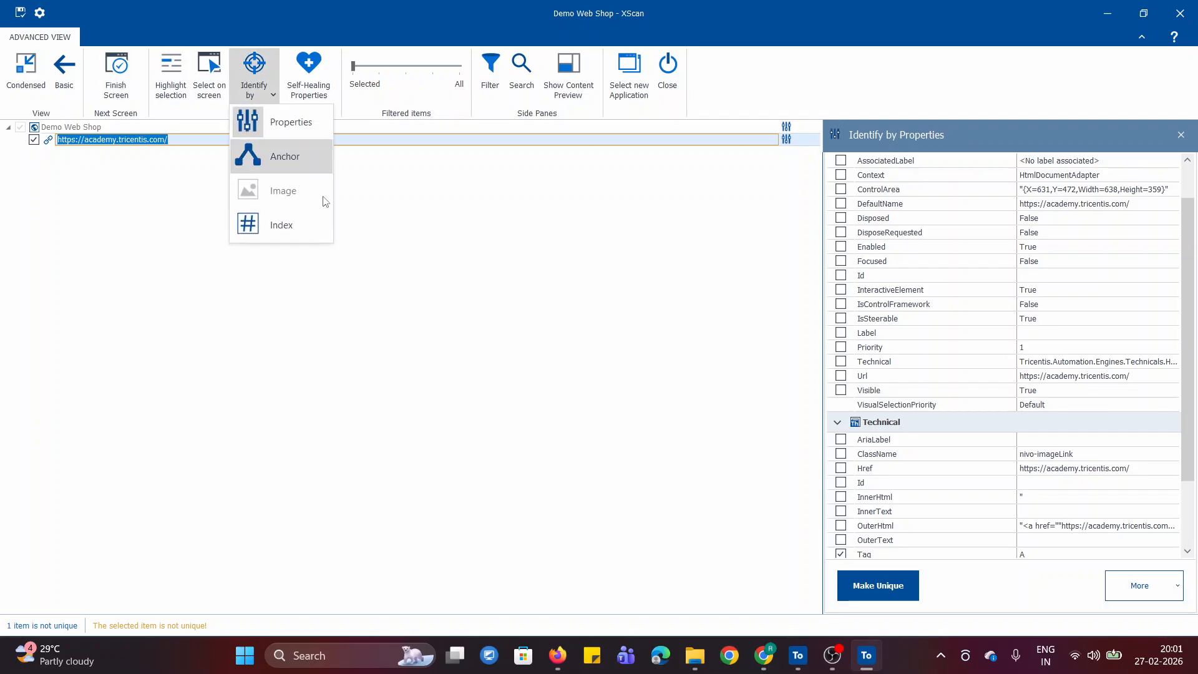
left_click(599, 427)
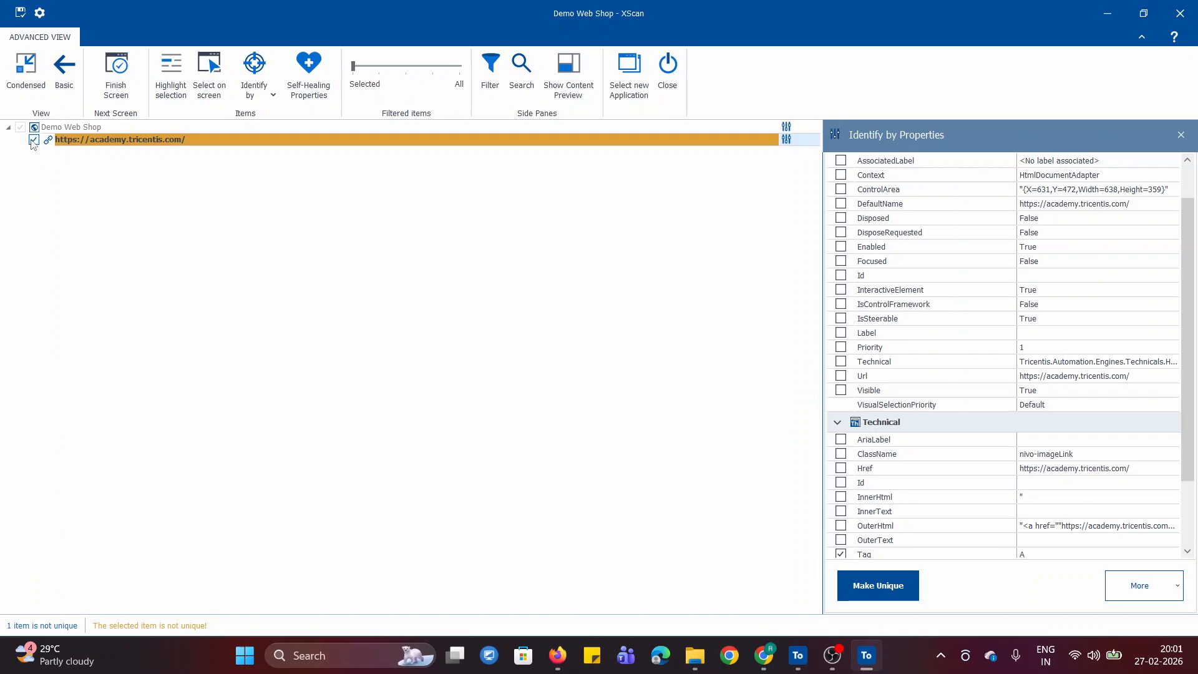
left_click(250, 93)
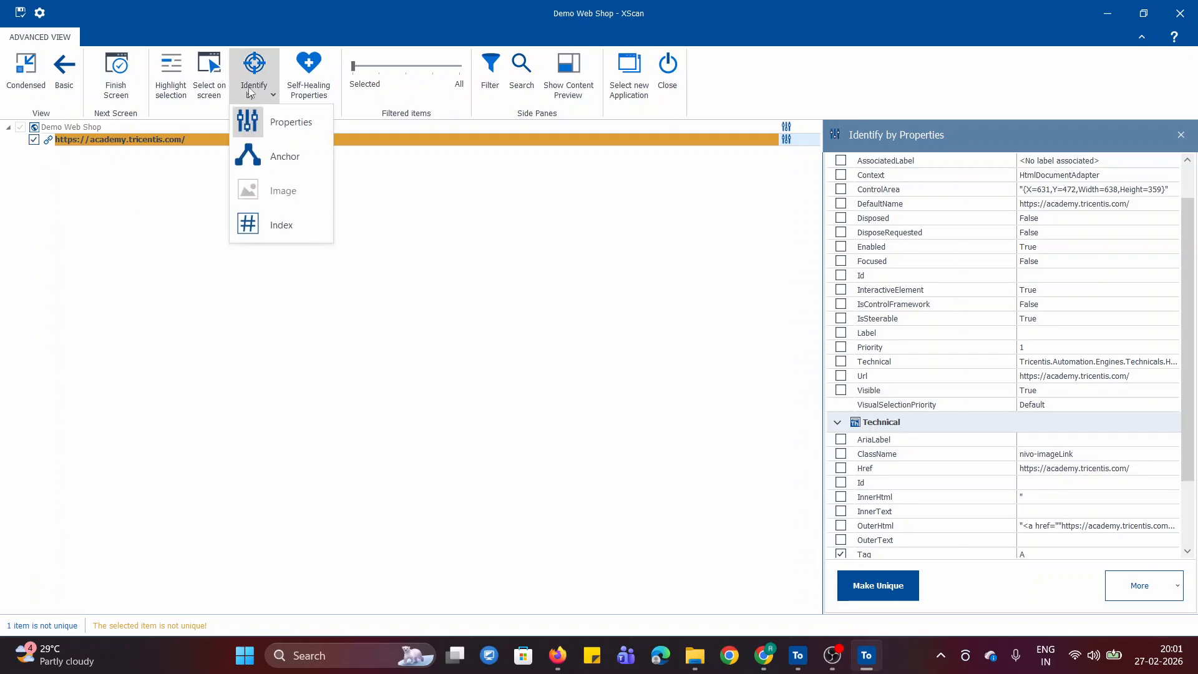
left_click(612, 219)
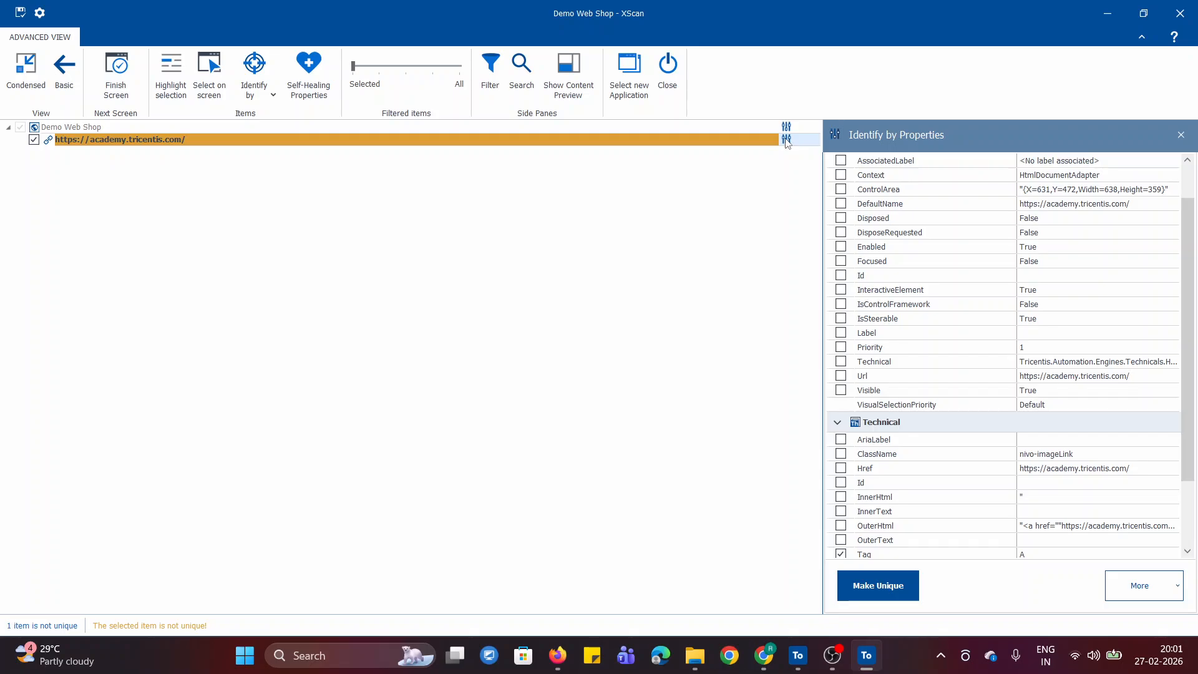
left_click(264, 88)
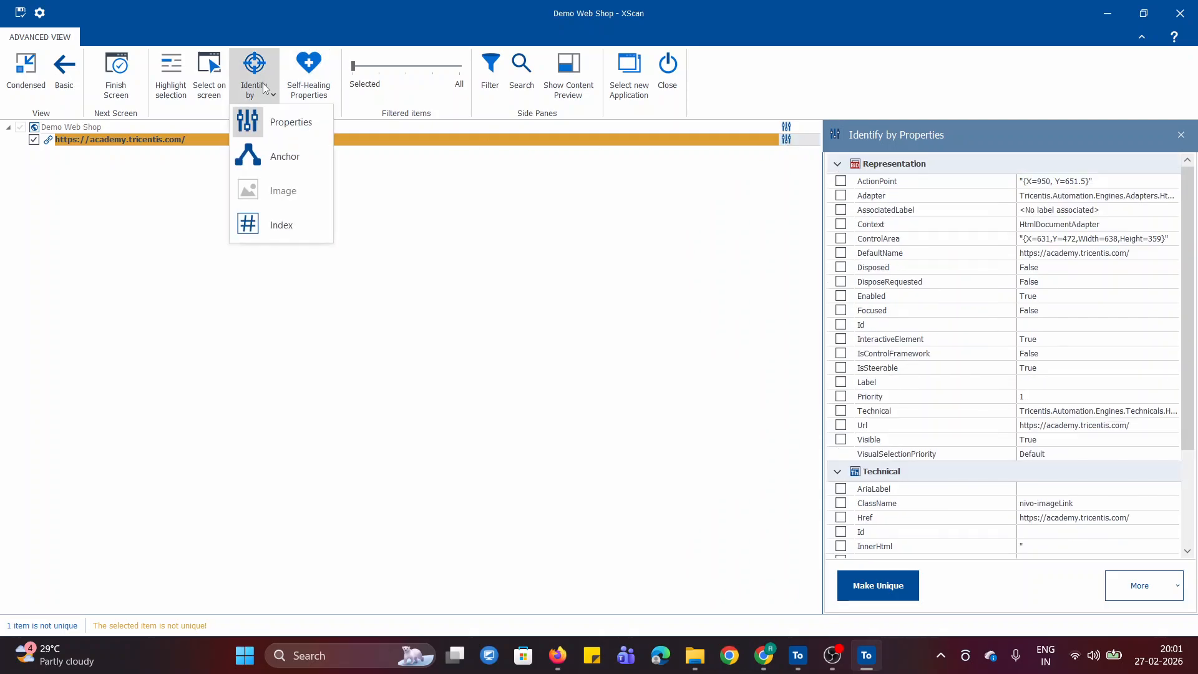
left_click(629, 222)
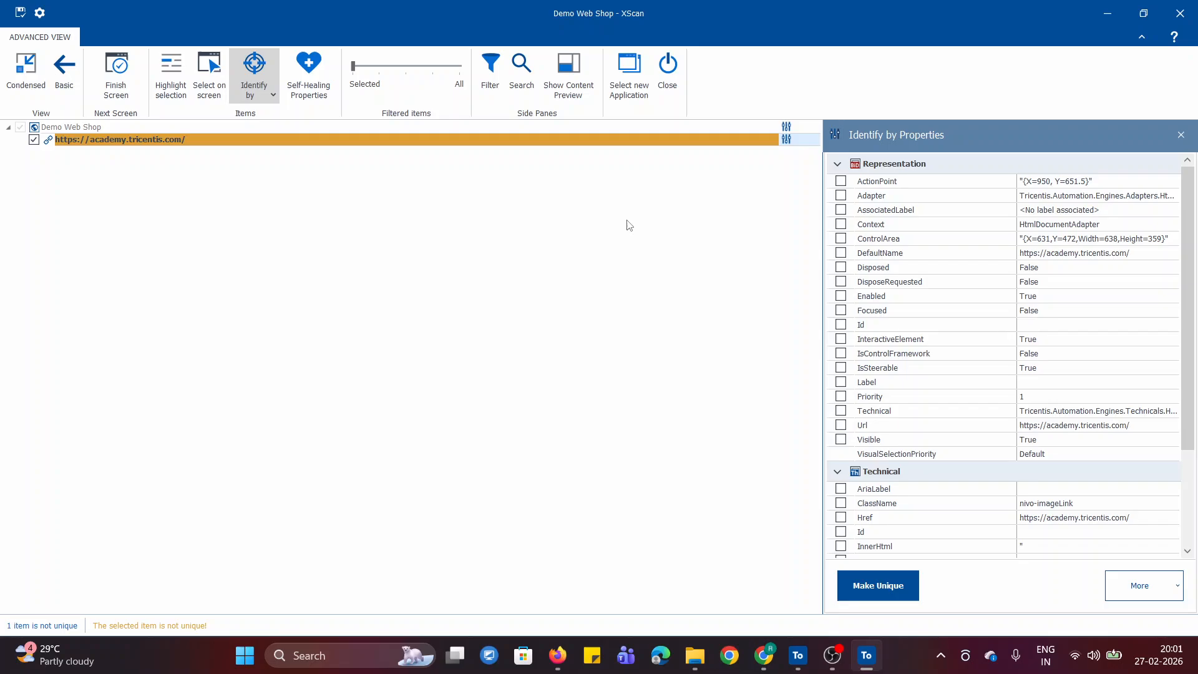
- Close XScan saving the module, and start an Image-Based scan for the MODULE DEMO folder in Tosca Commander
left_click(667, 70)
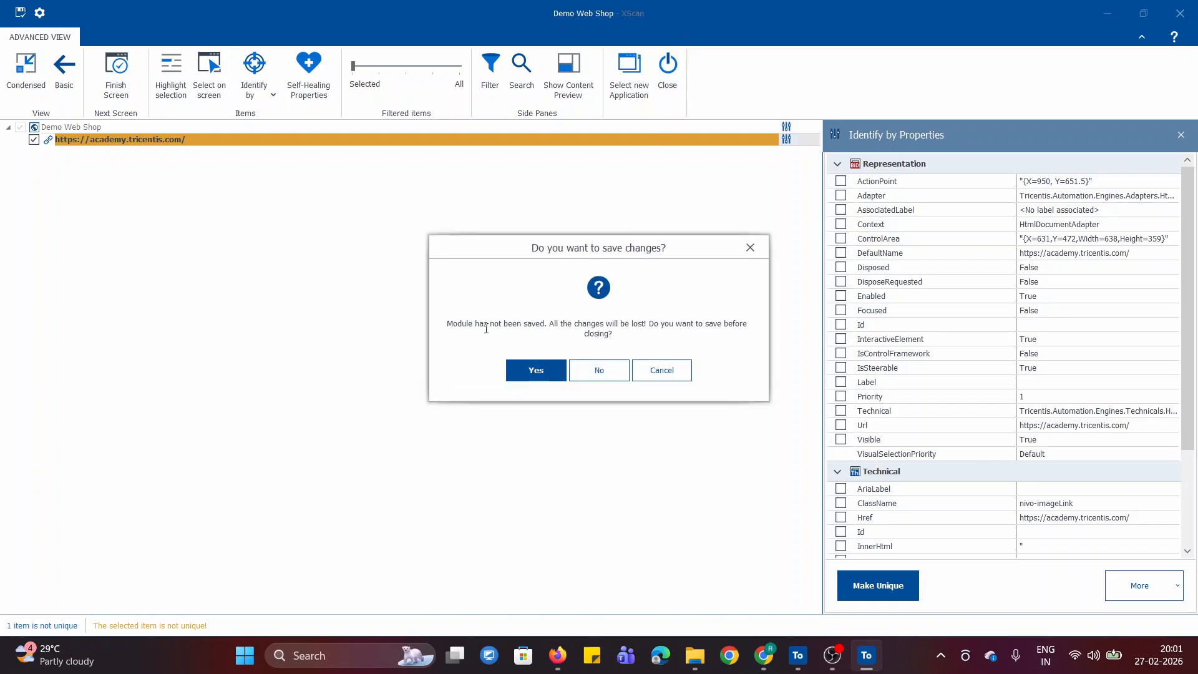
left_click(555, 370)
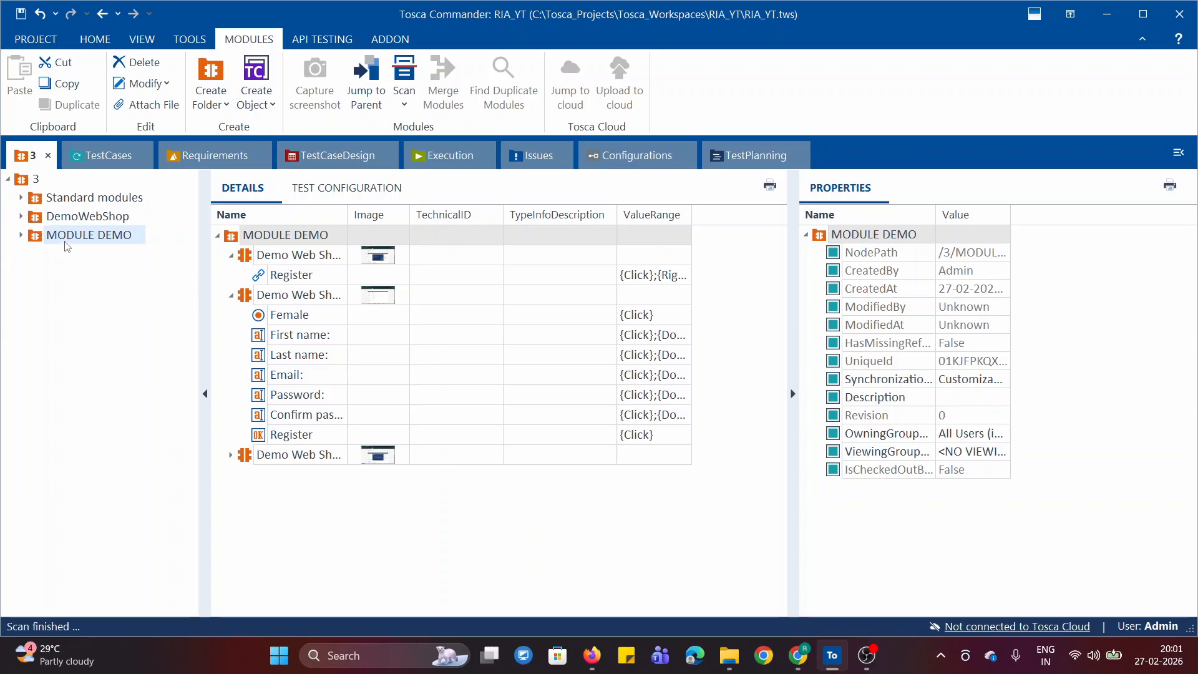
right_click(38, 243)
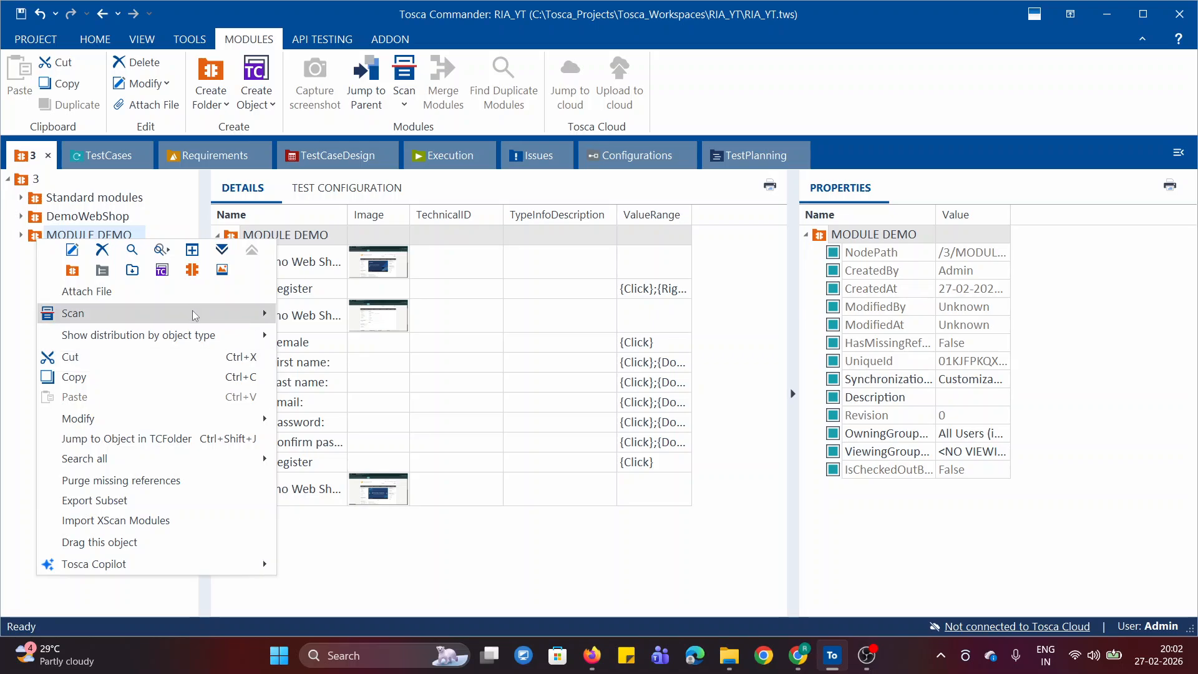
mouse_move(194, 313)
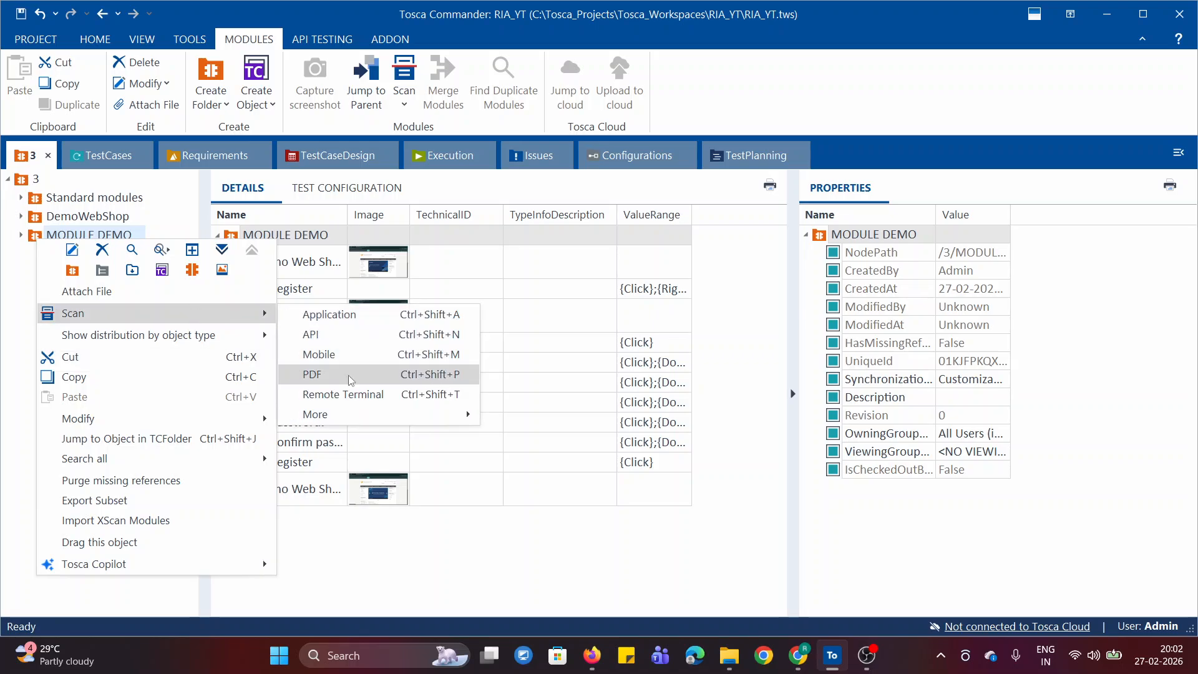
mouse_move(325, 415)
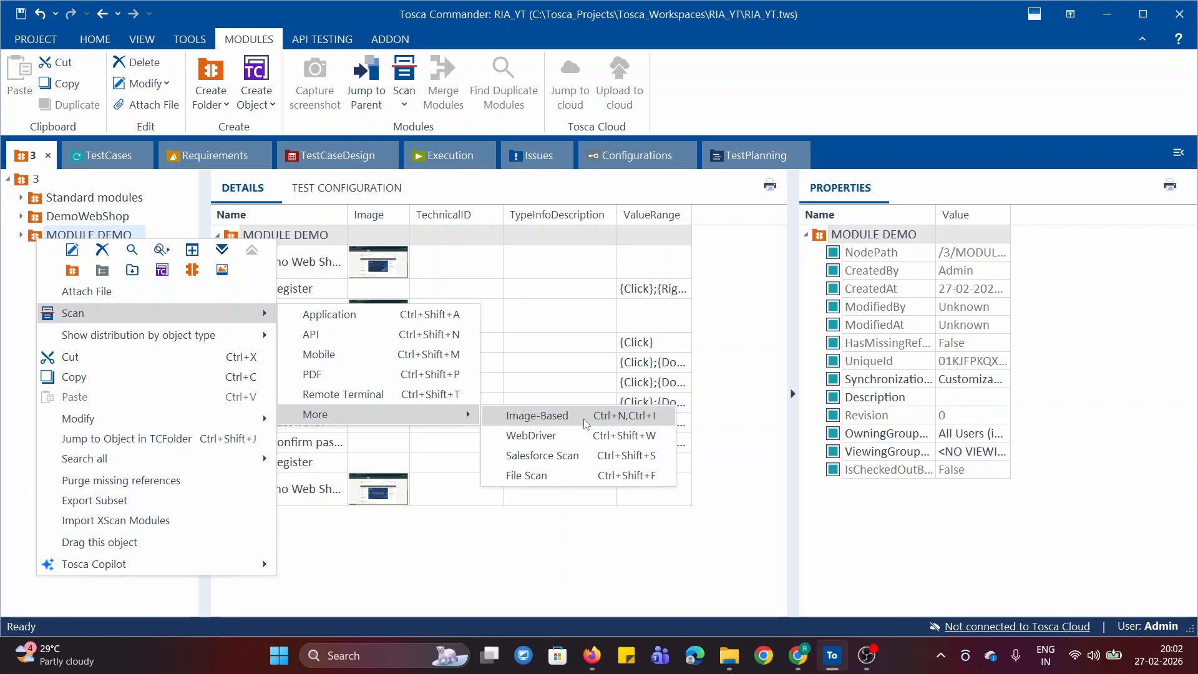
left_click(538, 415)
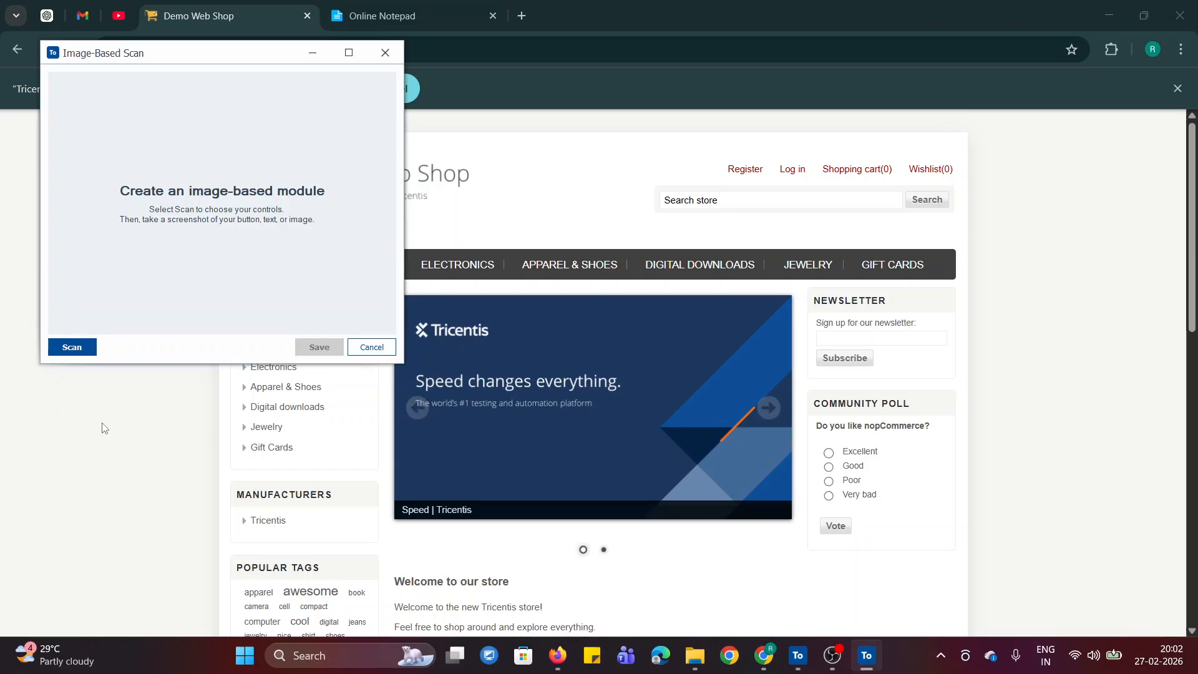
- Capture the whole Tricentis banner as a Generic control, using part of the Register link as its identifying image
left_click(71, 348)
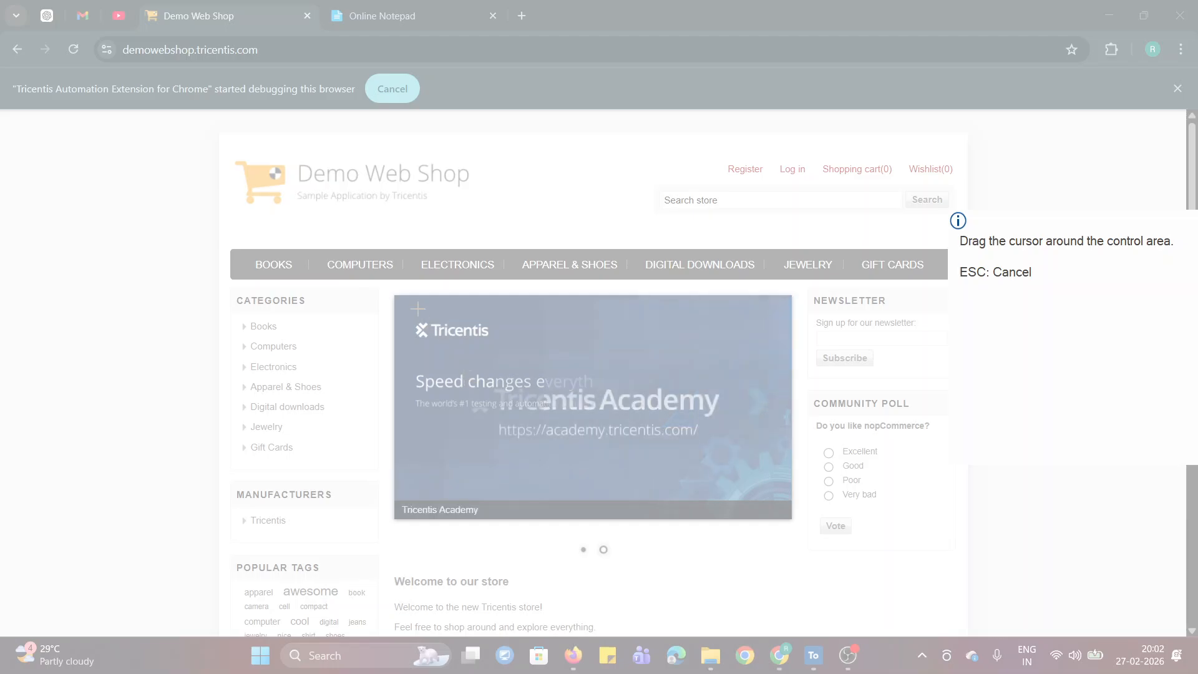
left_click_drag(395, 291, 792, 519)
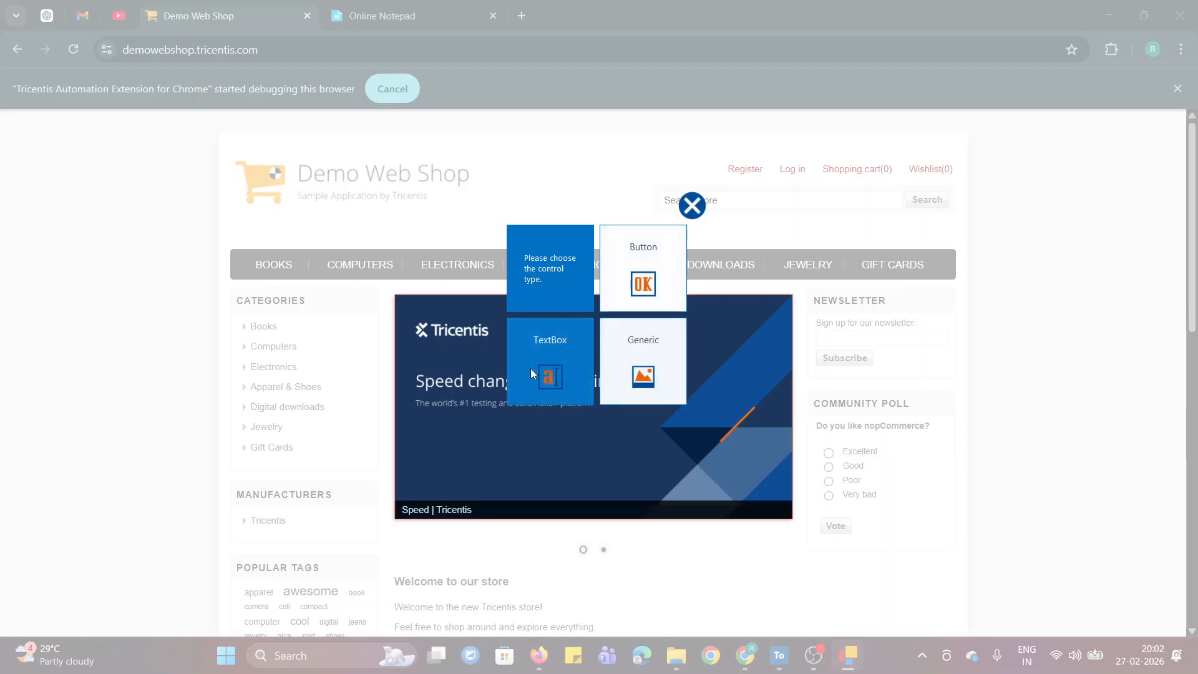
left_click(661, 374)
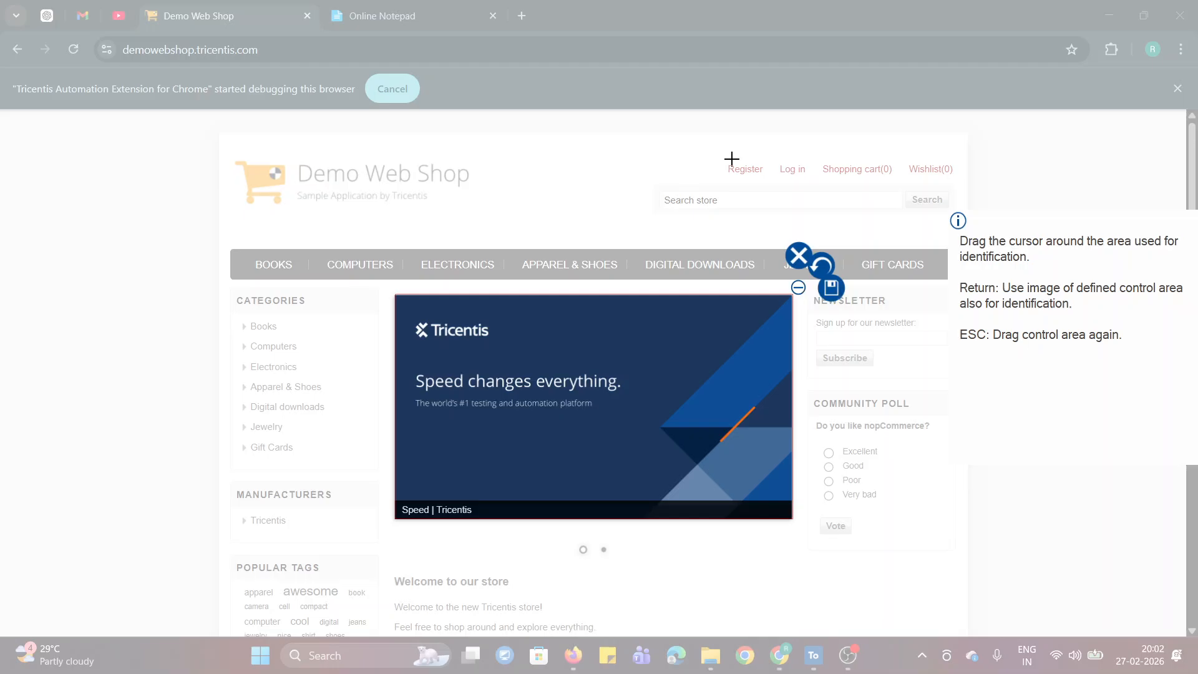
left_click_drag(726, 160, 752, 184)
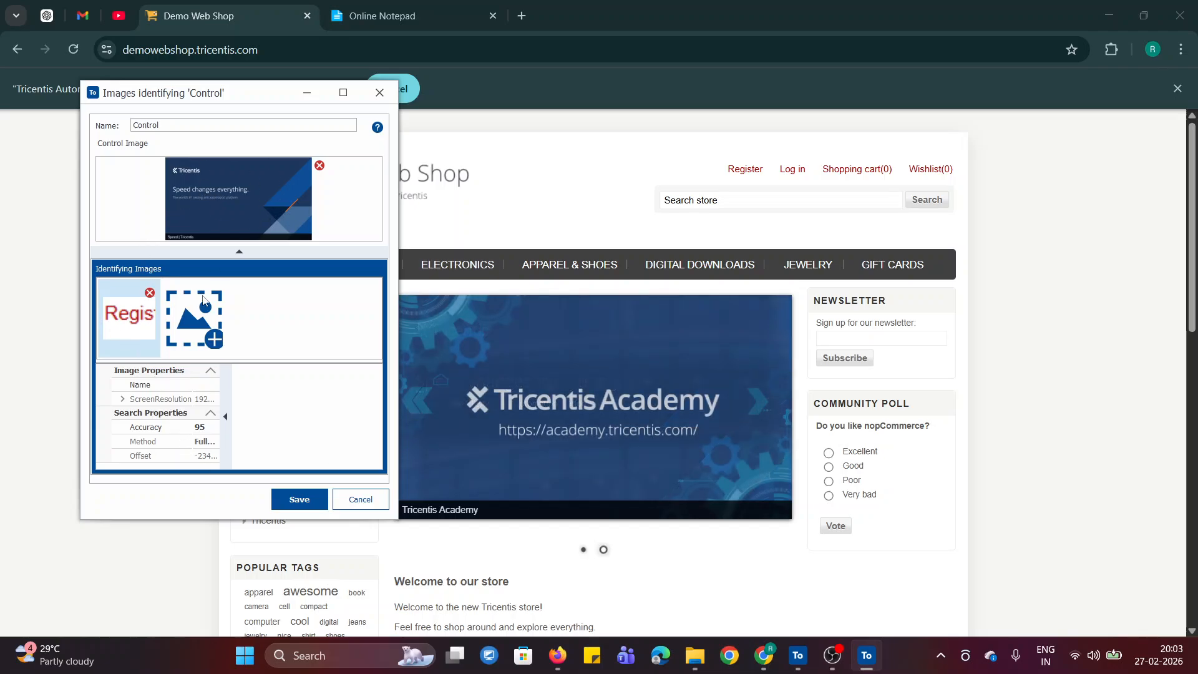
- Set the Register identifying image's search accuracy to 99 and save the banner control
left_click(342, 93)
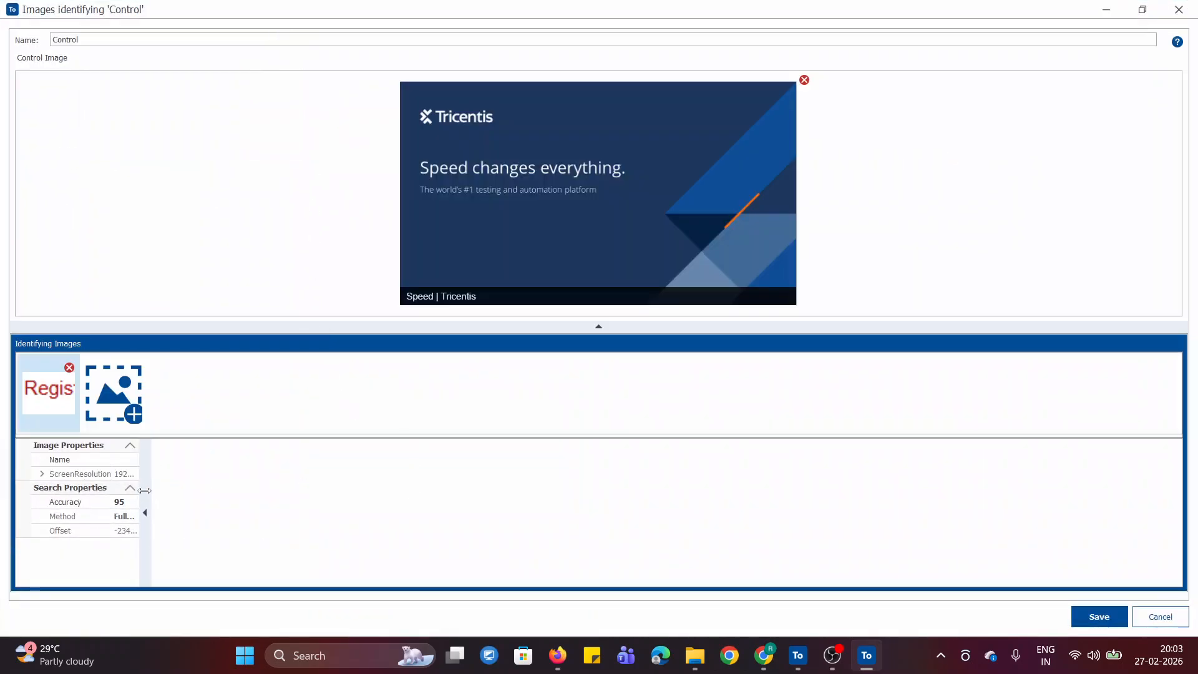
left_click_drag(145, 502, 225, 526)
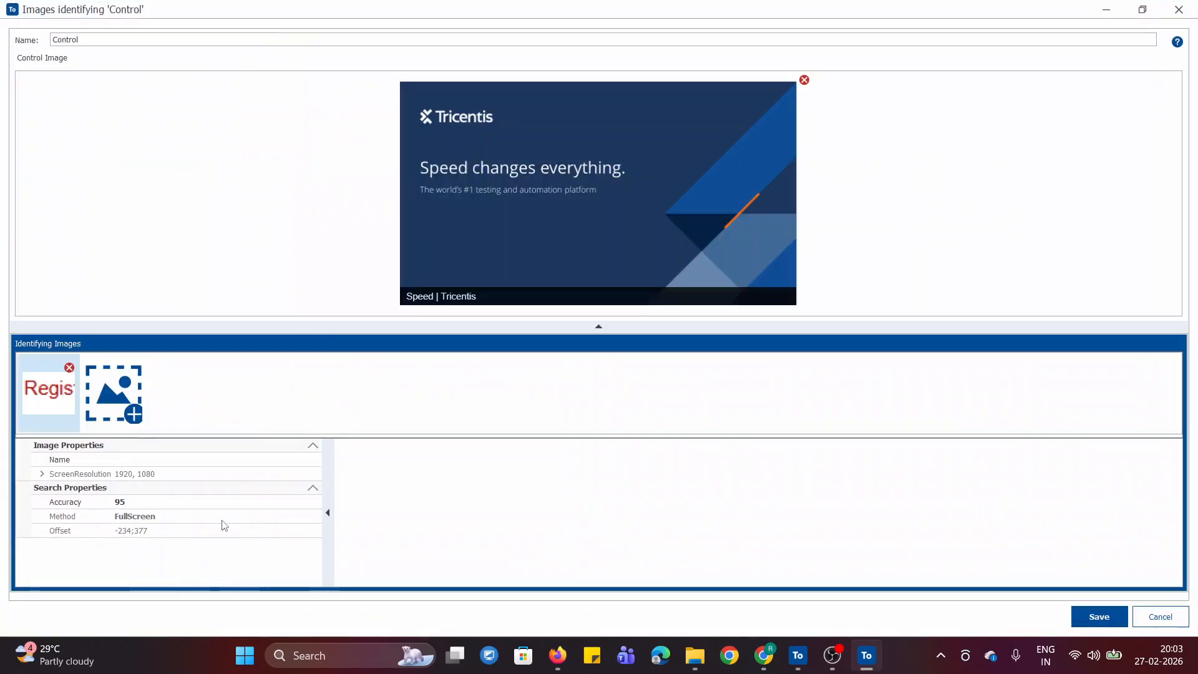
left_click(142, 499)
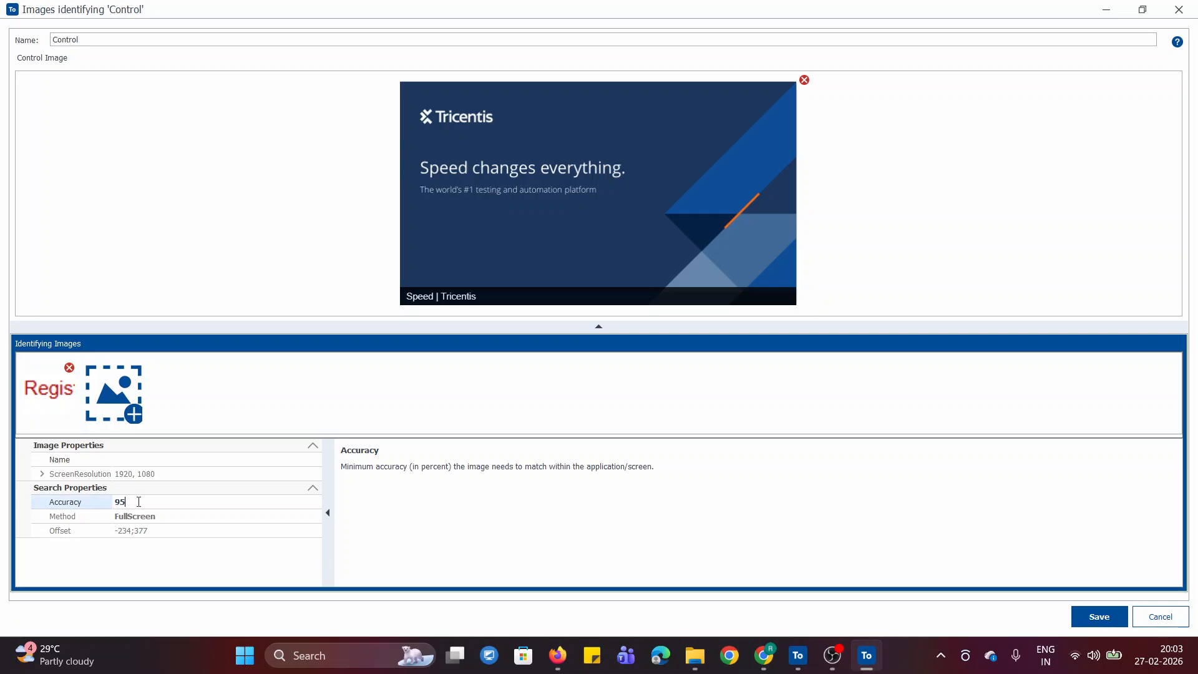
type("99")
key("Return")
left_click(1098, 618)
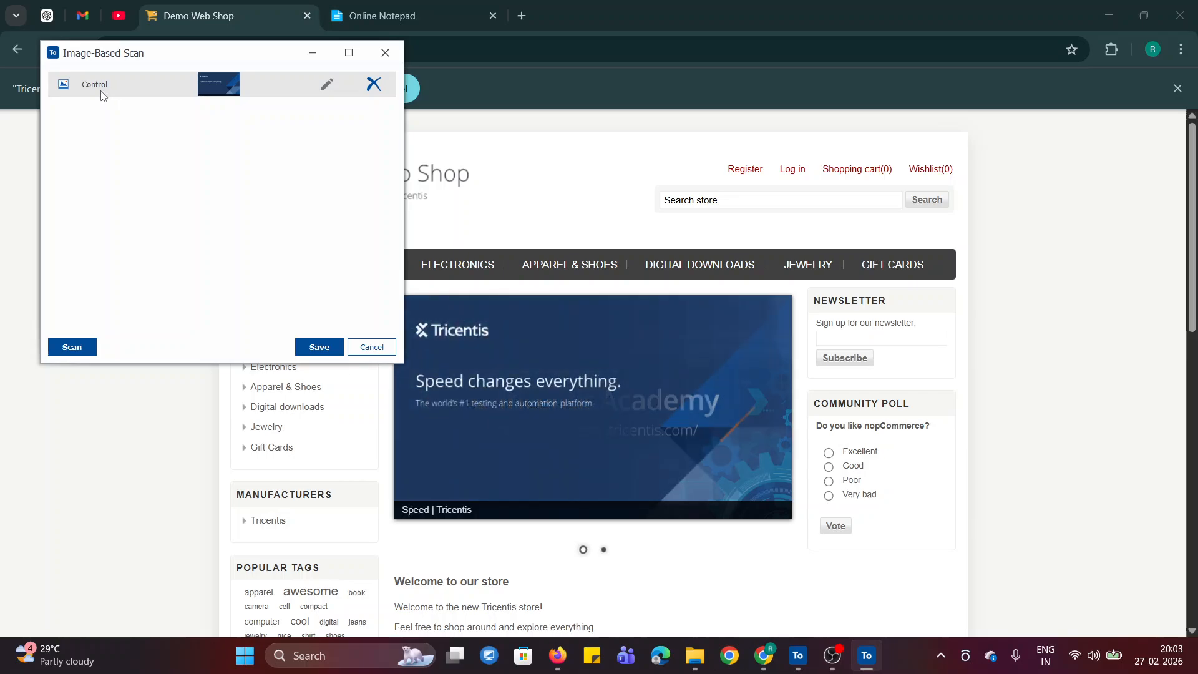
- Save the image-based scan, and open the new image-based module in the MODULE DEMO folder to view its control
left_click(349, 53)
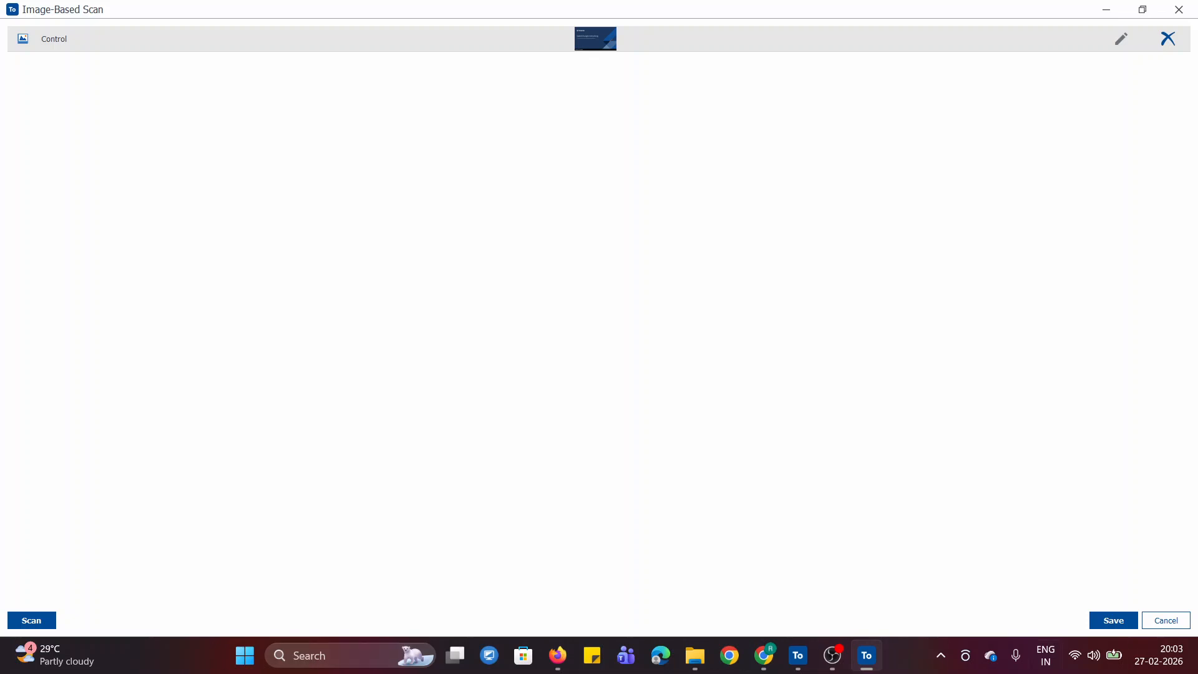
left_click(1114, 621)
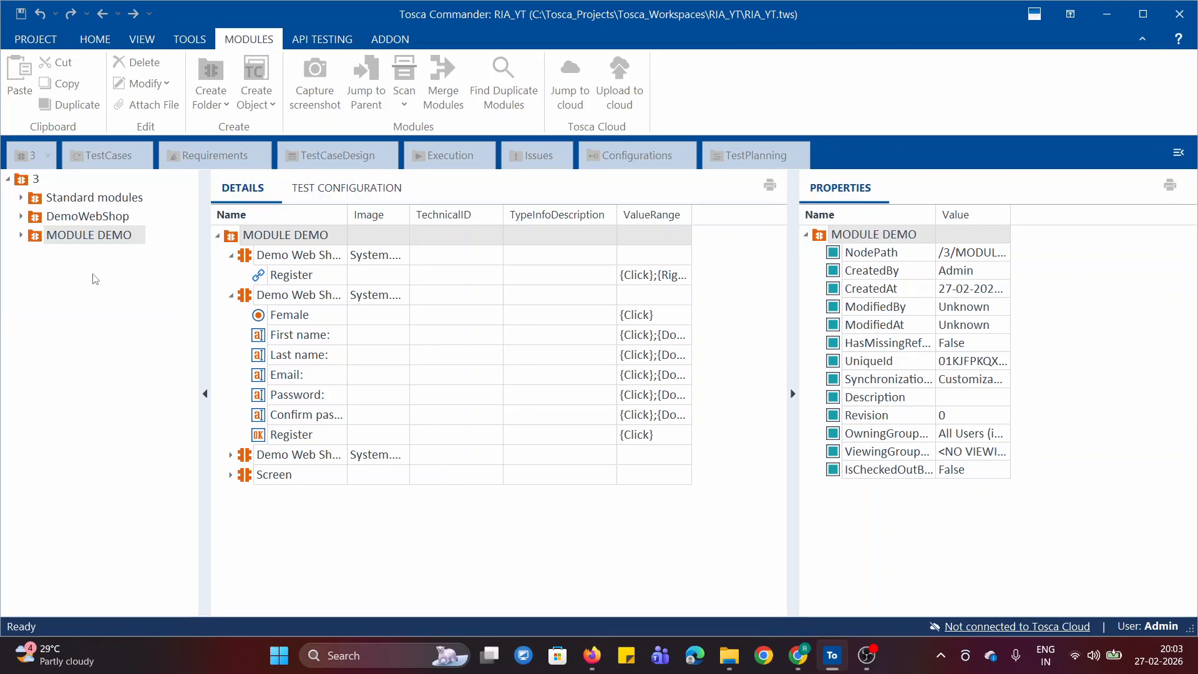
left_click(21, 235)
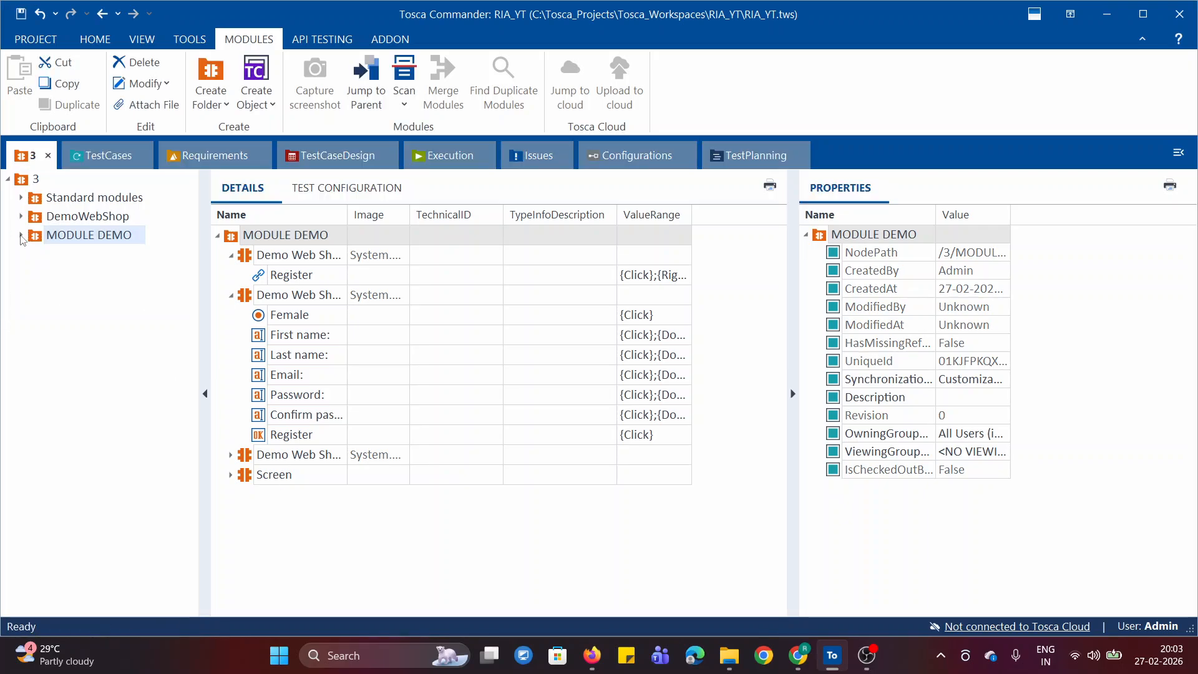
left_click(76, 310)
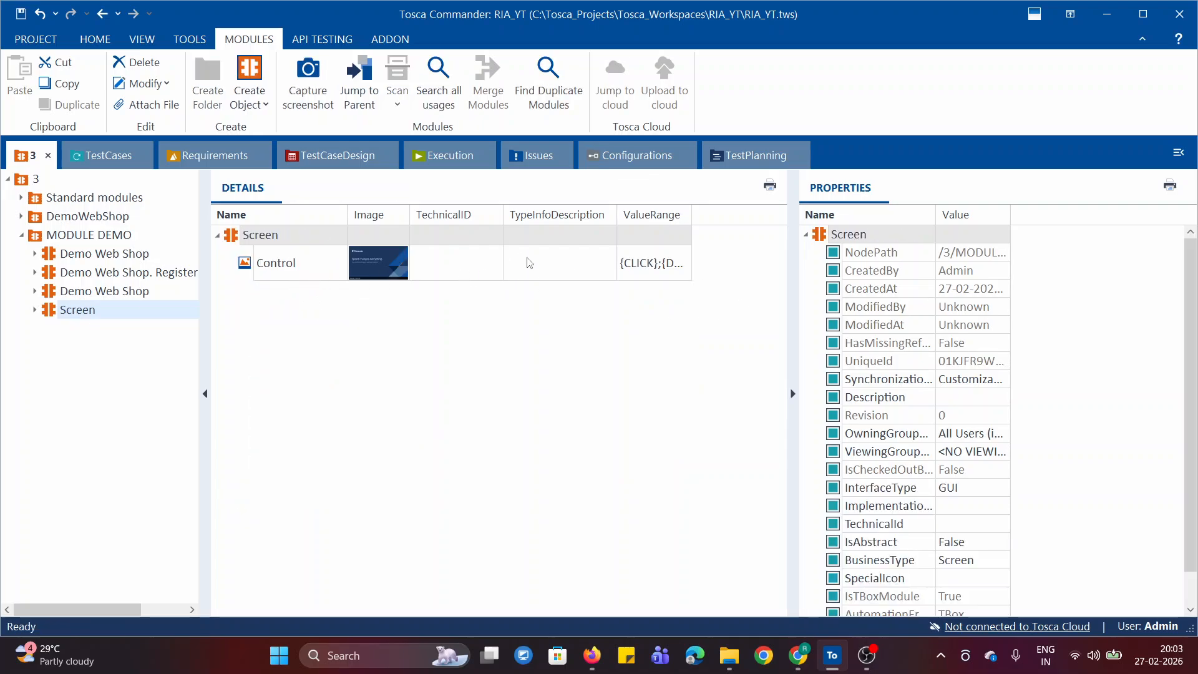
- Switch to the Online Notepad notes in Chrome and review why image identification is the last option
left_click(1107, 14)
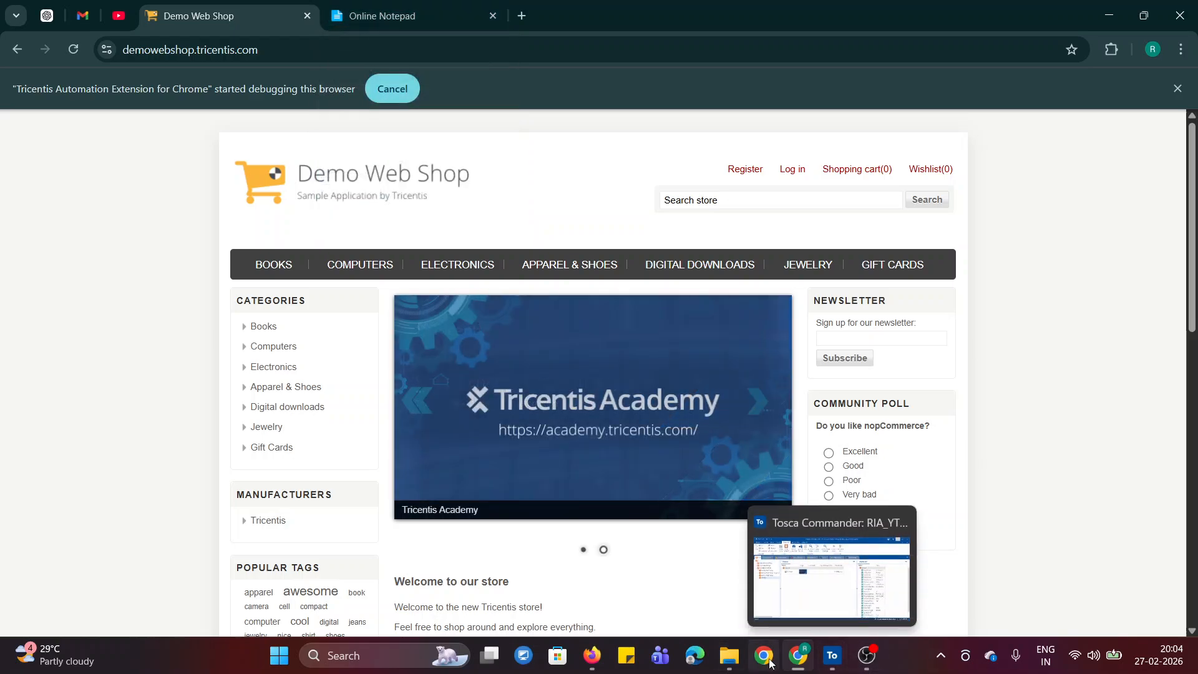
left_click(797, 663)
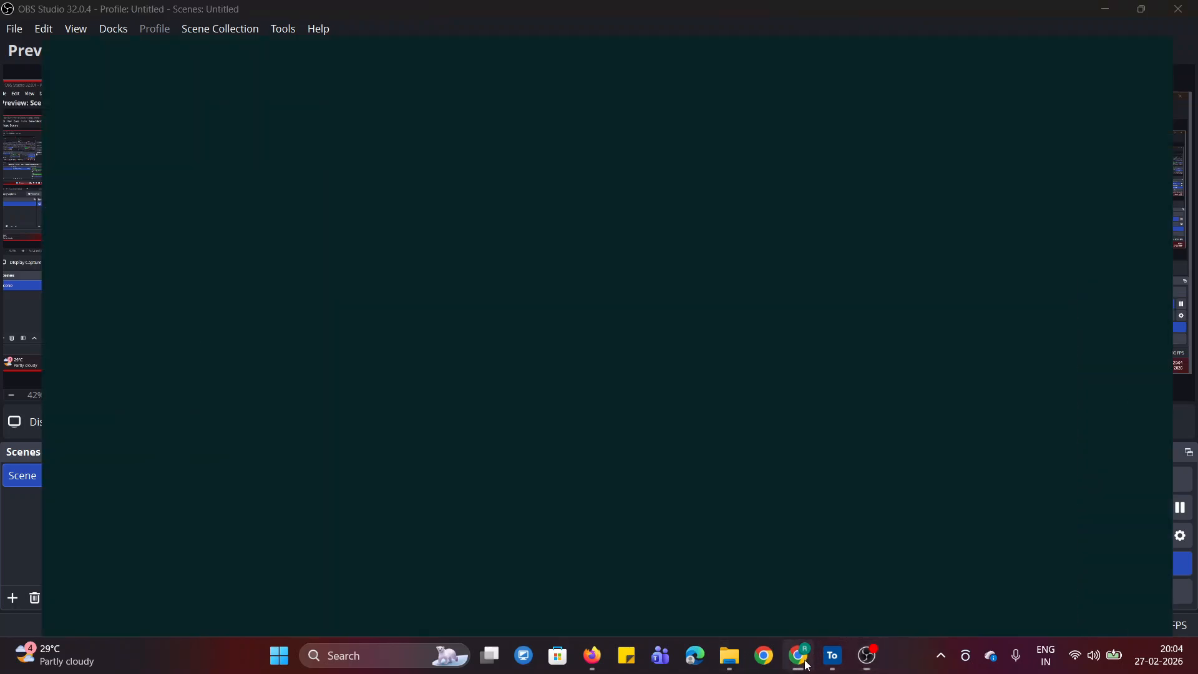
left_click(807, 665)
left_click(409, 23)
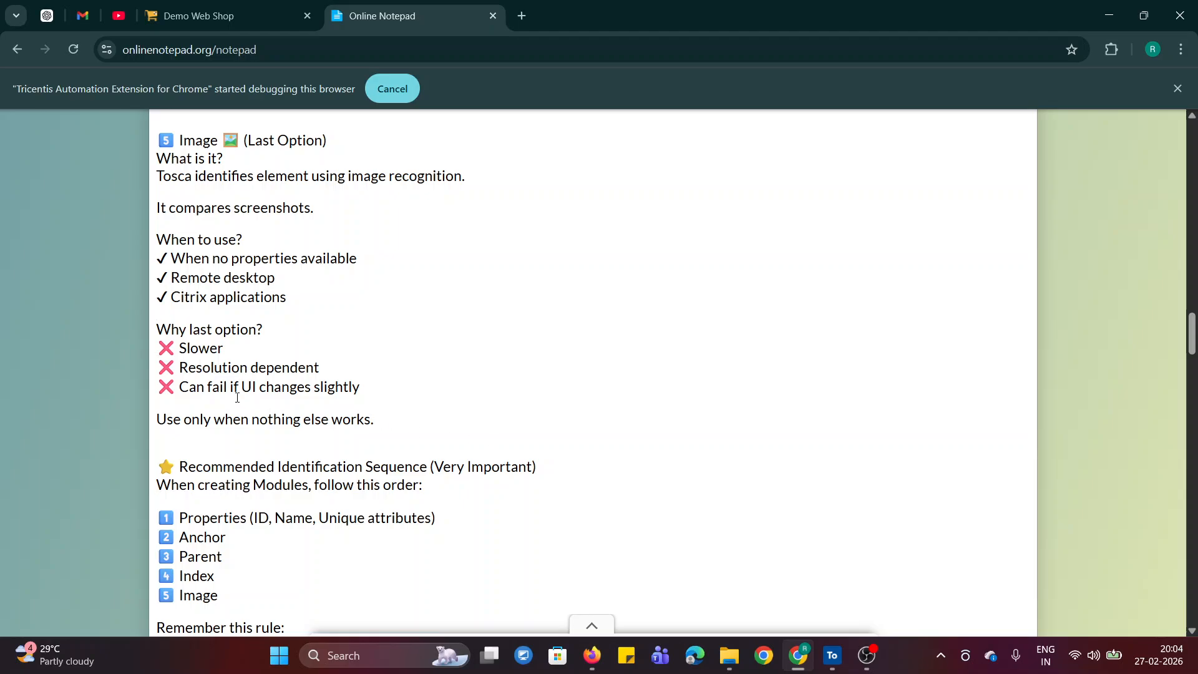
left_click_drag(184, 367, 340, 366)
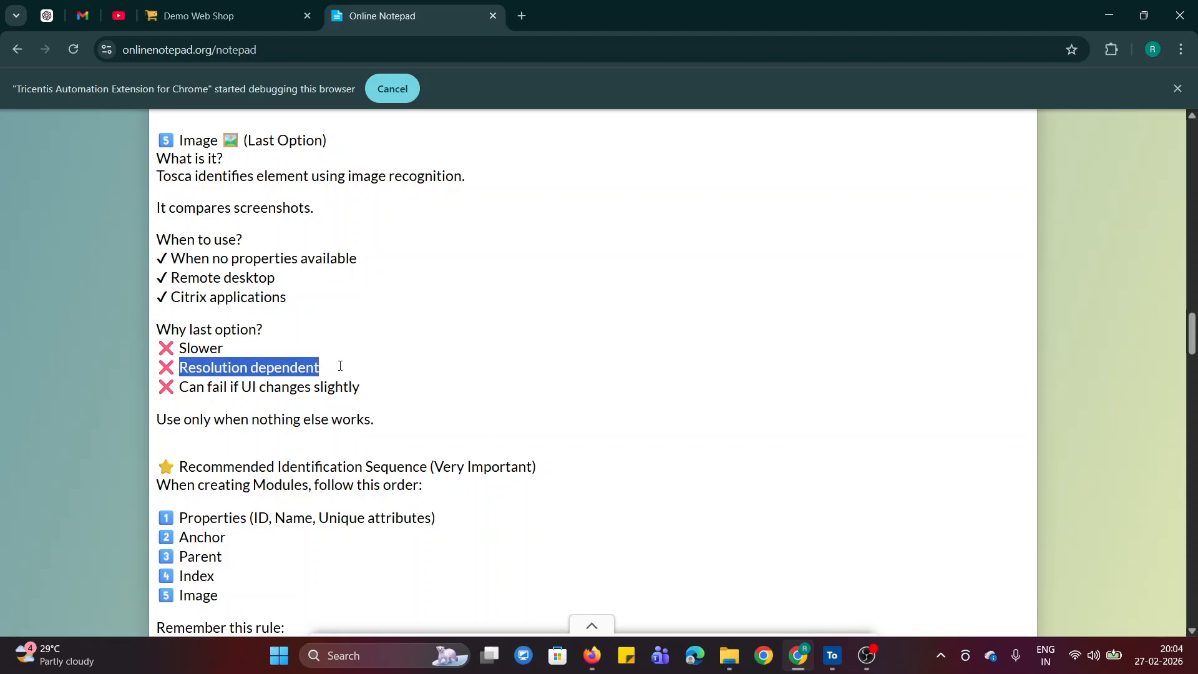
left_click(567, 388)
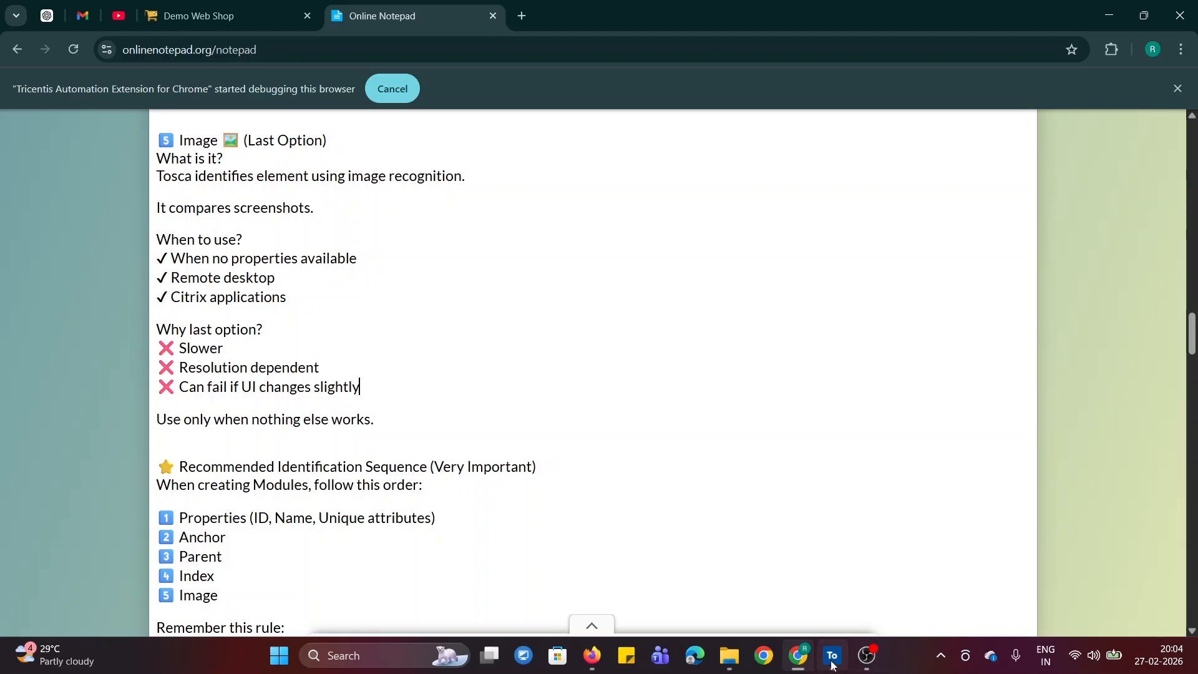
mouse_move(832, 665)
left_click_drag(212, 389, 632, 414)
left_click(633, 414)
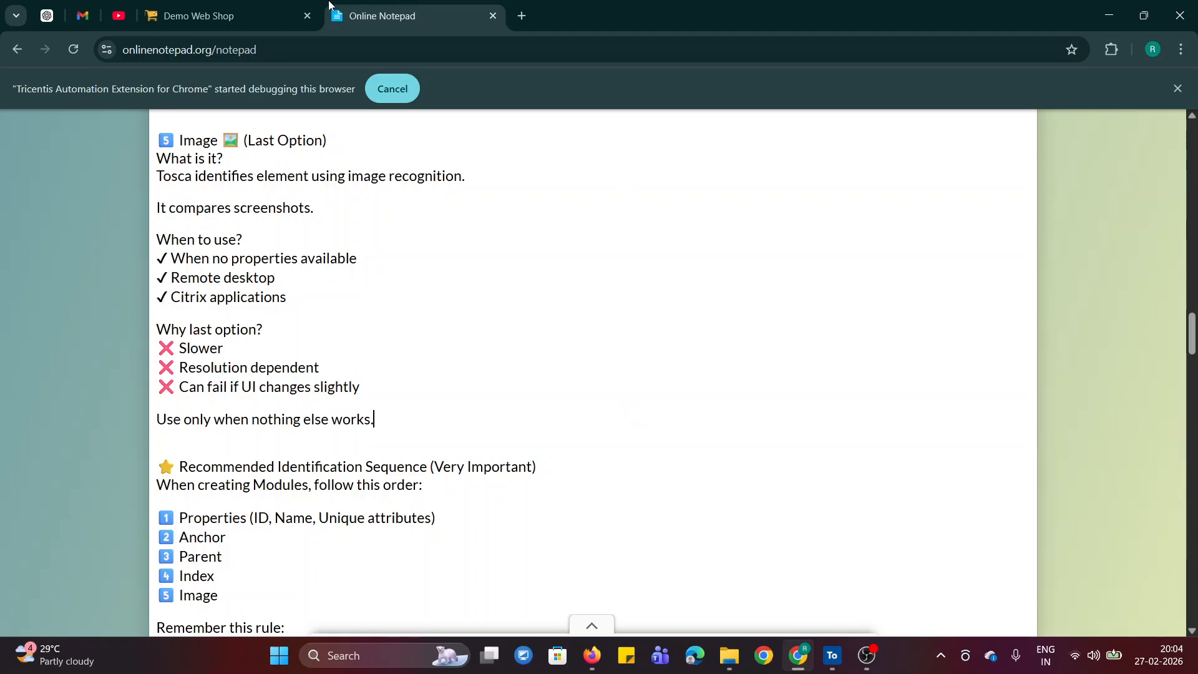
- Look at the Demo Web Shop banner again and reread the notes' rule on using image identification only when nothing else works
left_click(250, 16)
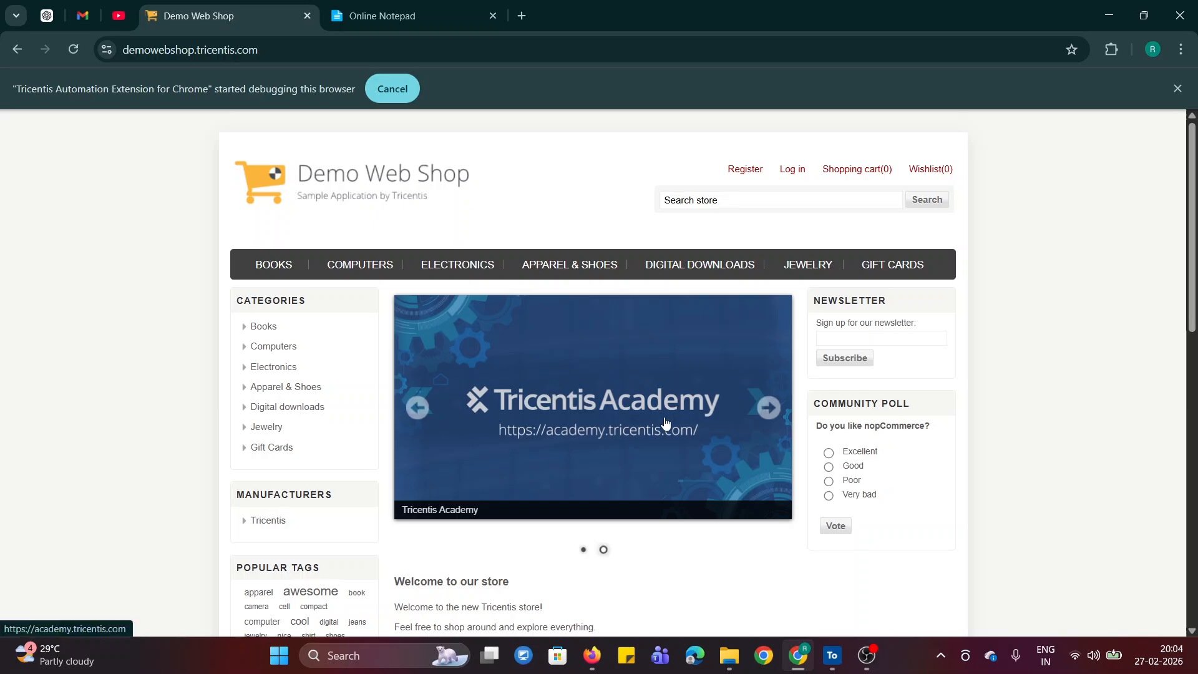
left_click(372, 9)
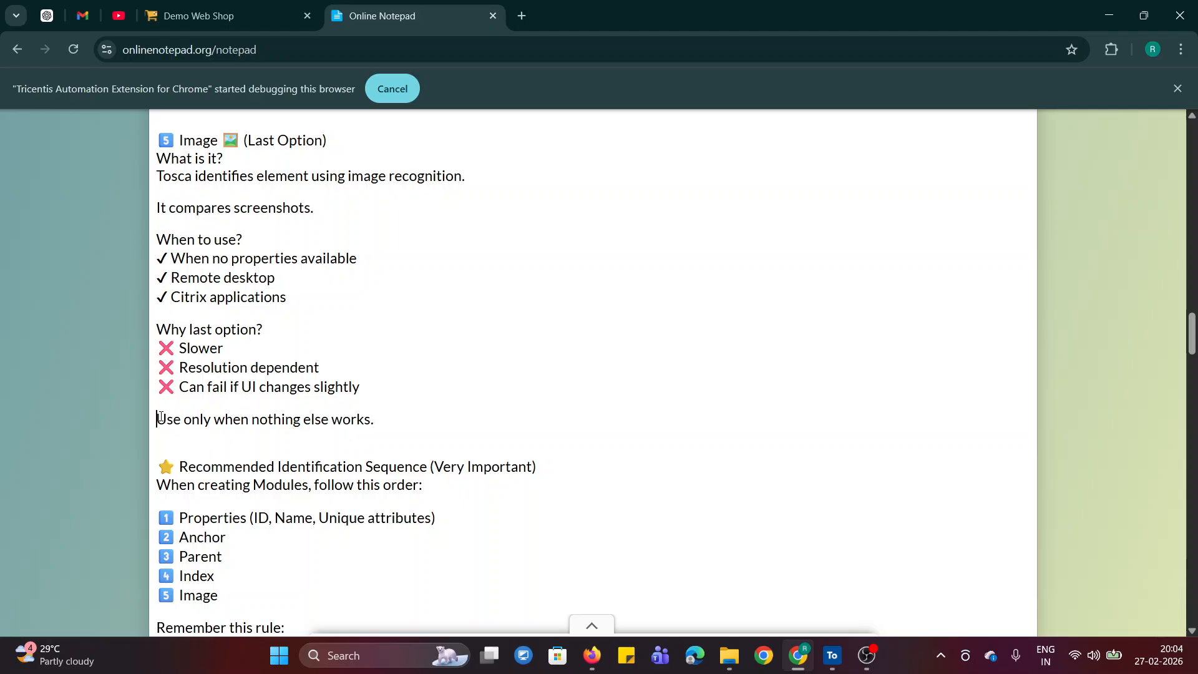
left_click_drag(157, 418, 388, 428)
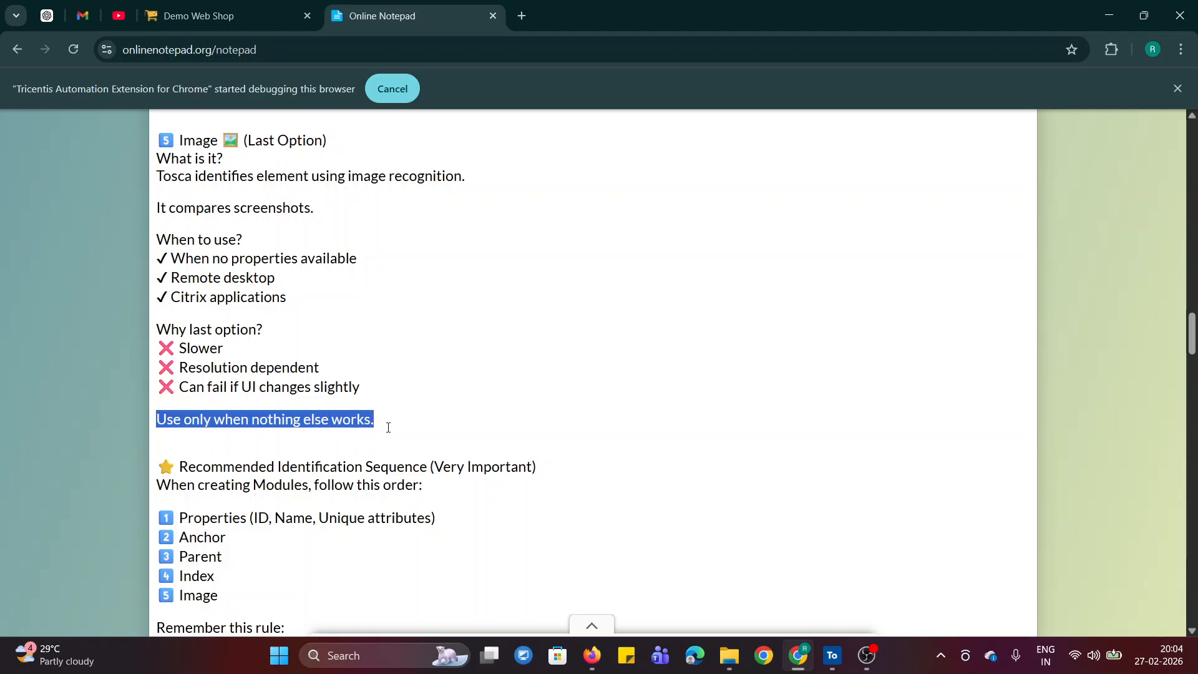
left_click(396, 390)
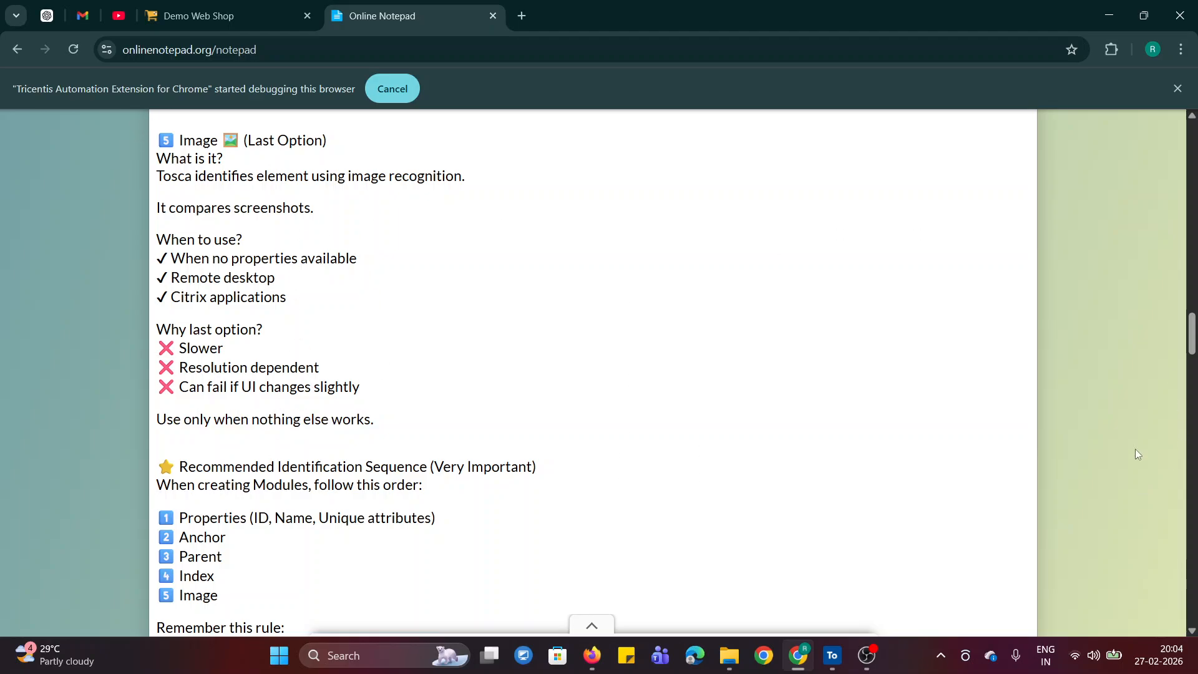
- Find the Parent (Container-Based Identification) section in the notes and review it
left_click_drag(1193, 338, 1192, 268)
scroll(281, 315, "down", 4)
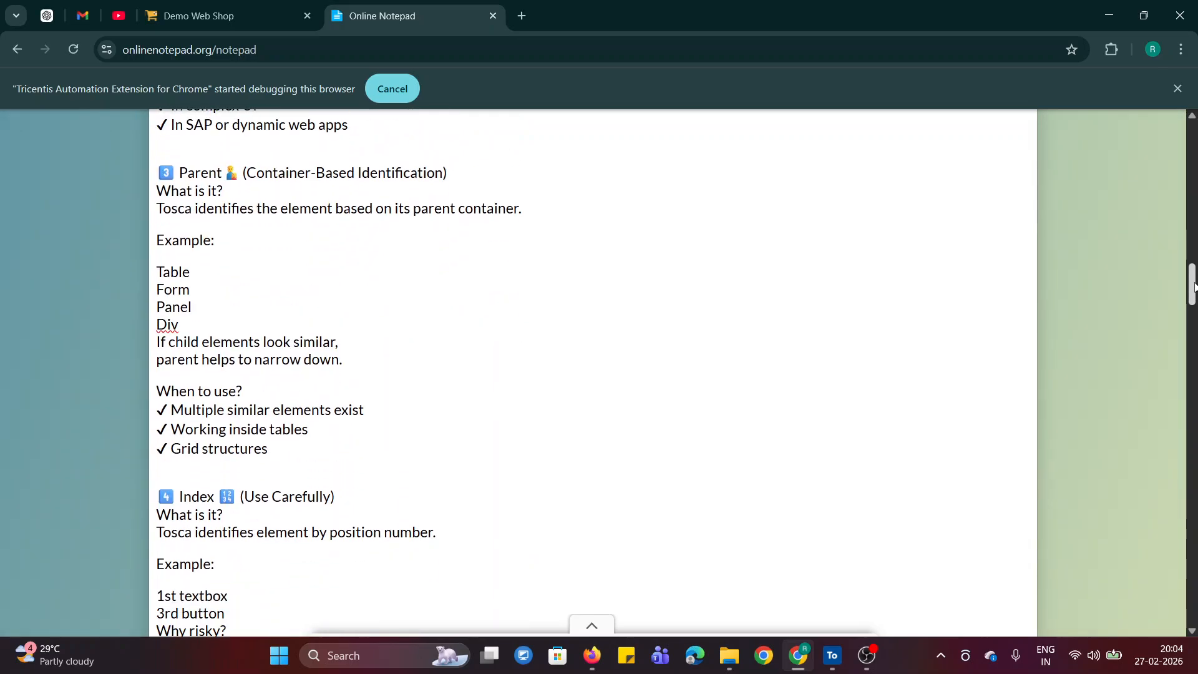
double_click(198, 175)
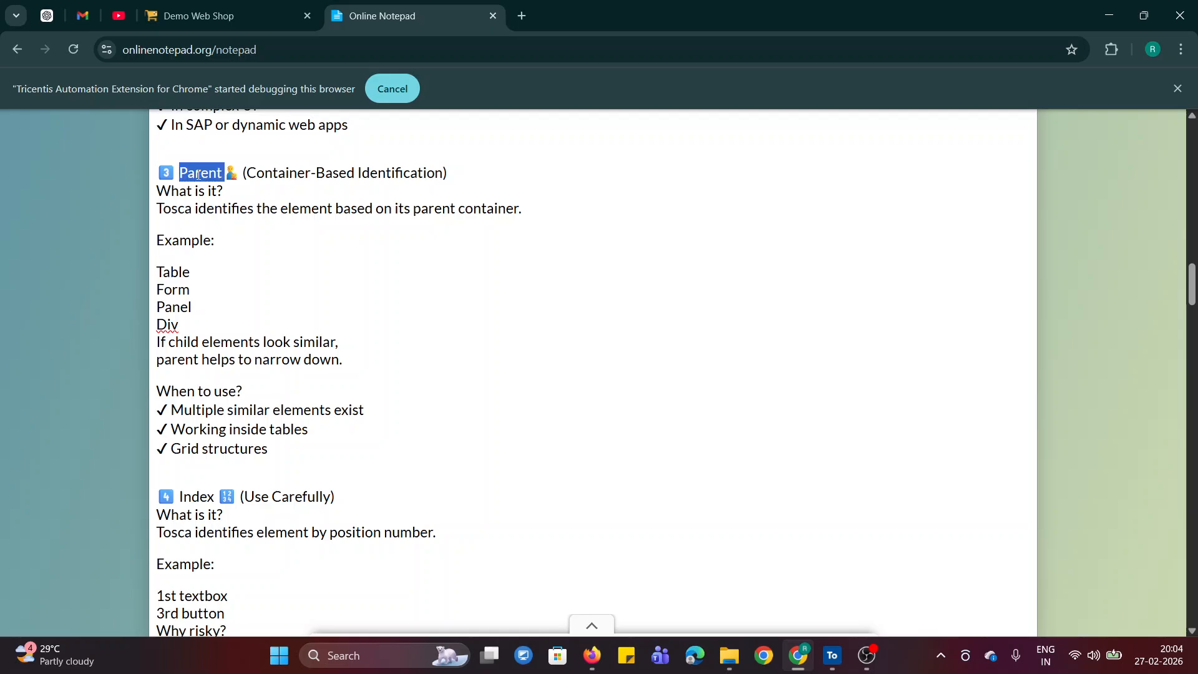
left_click(402, 341)
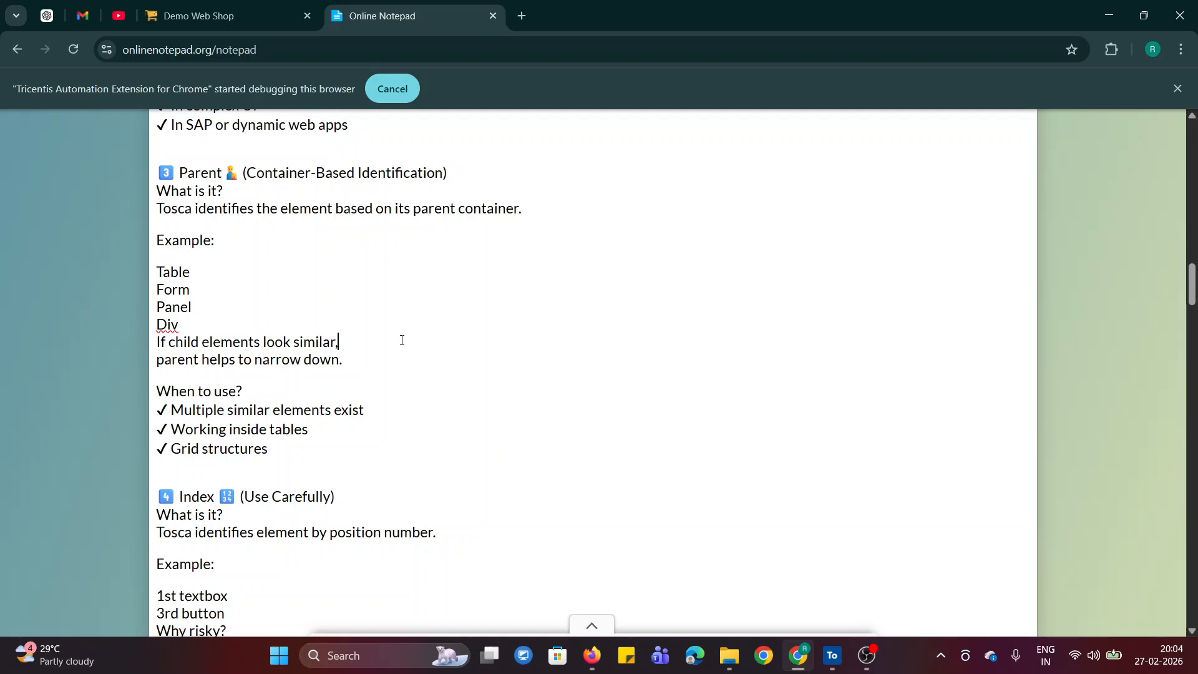
- Switch to Tosca Commander and start an Application scan of the Demo Web Shop page for the MODULE DEMO folder
left_click(239, 10)
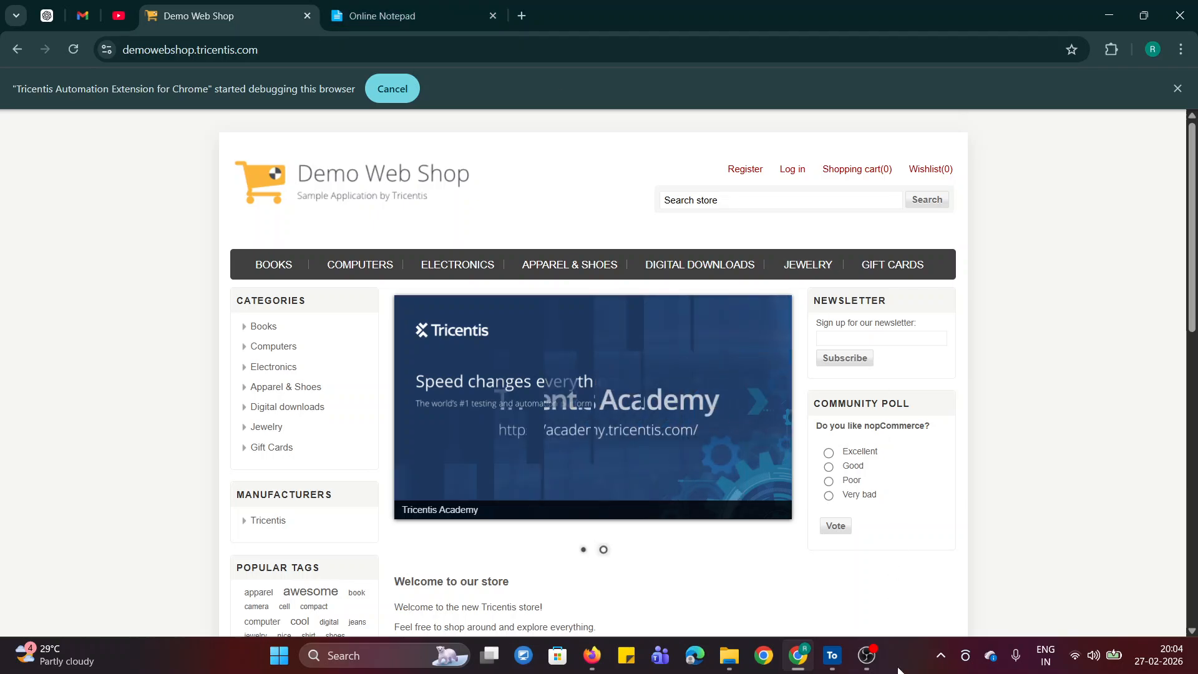
left_click(825, 661)
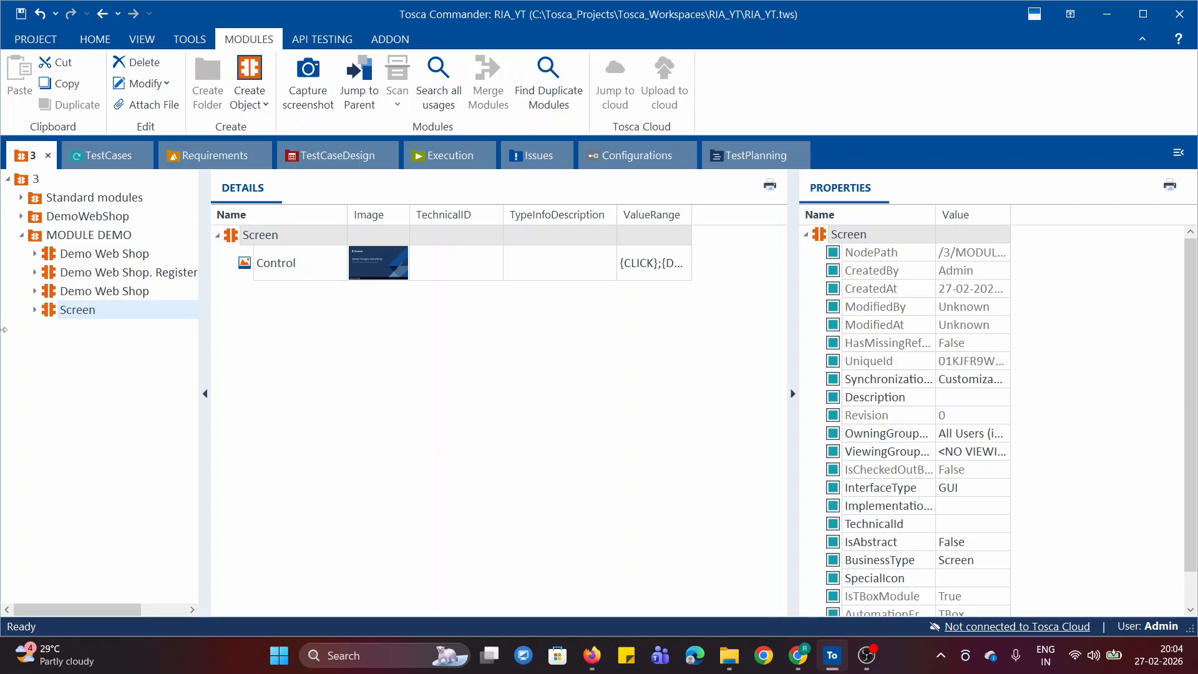
left_click(36, 241)
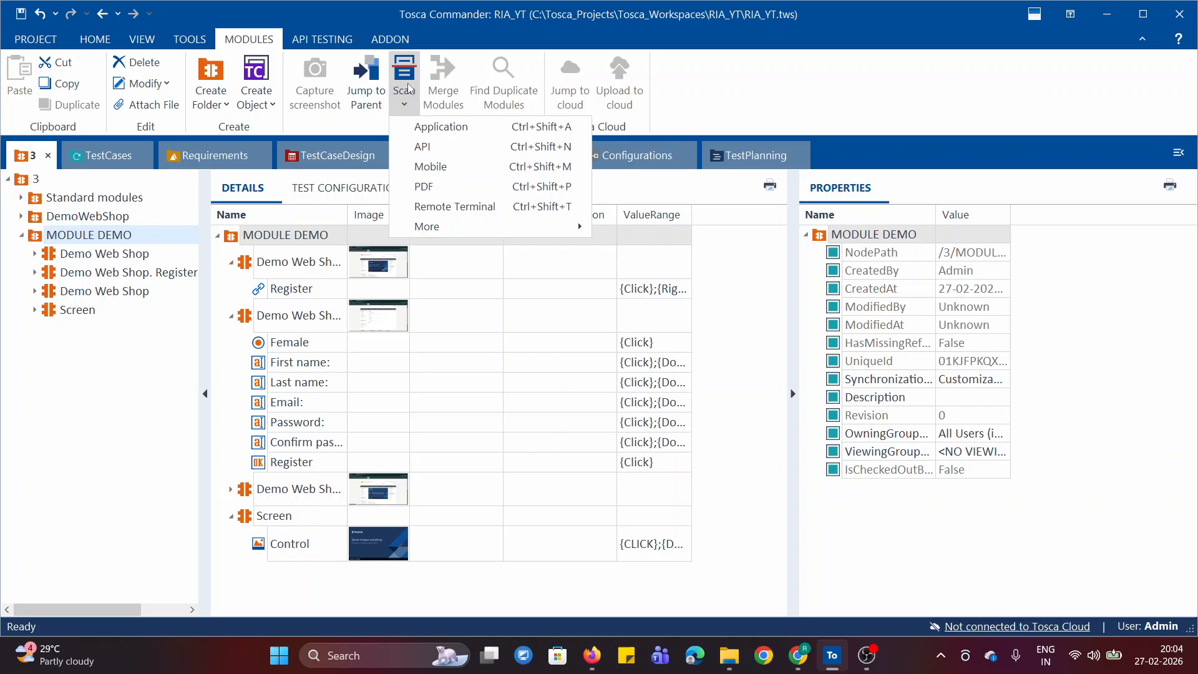
left_click(440, 127)
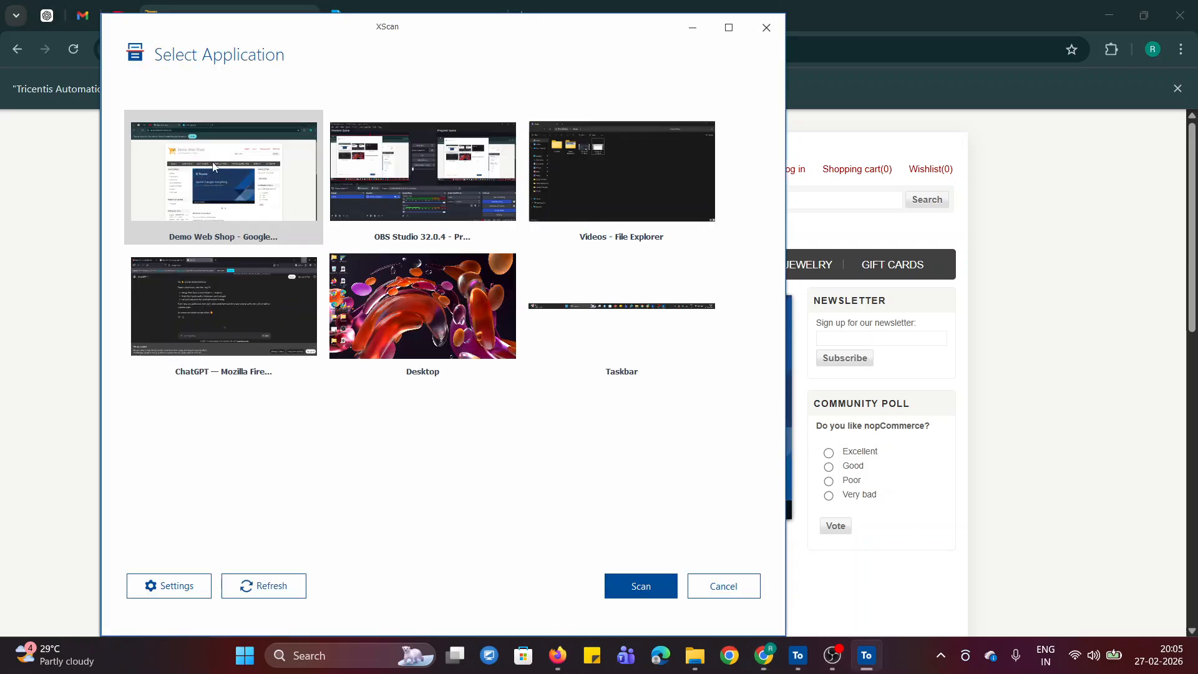
left_click(637, 584)
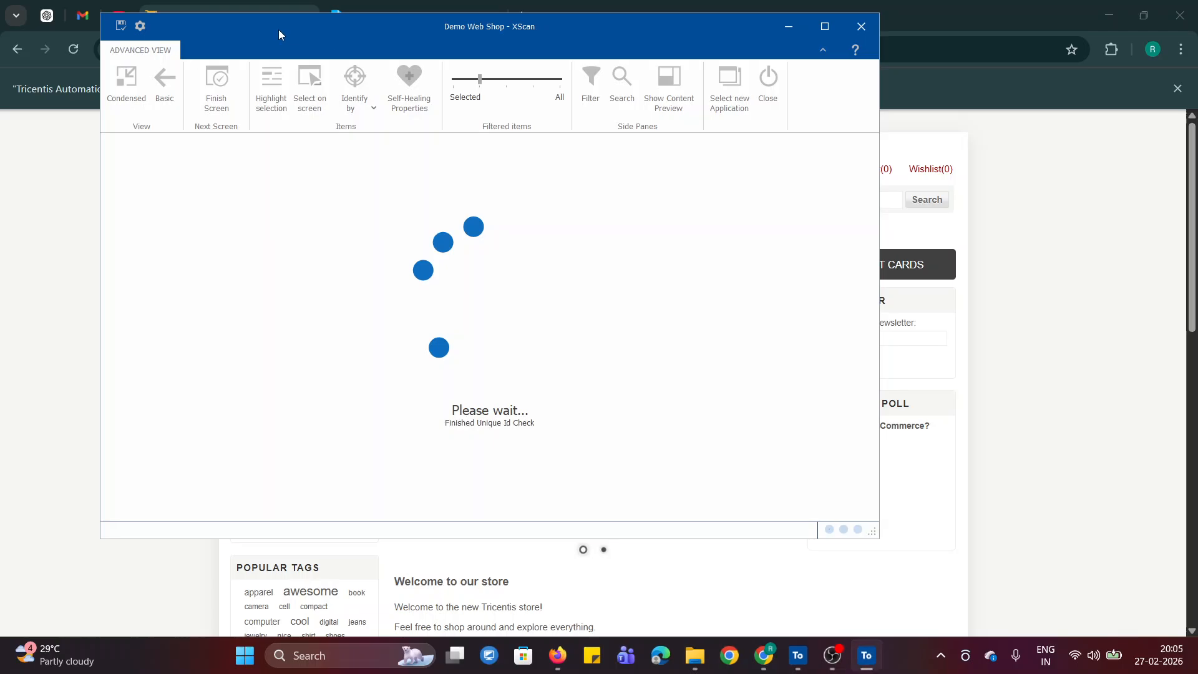
- Select the Log in link for the module, maximize XScan and filter the tree to selected items only
left_click_drag(279, 29, 653, 147)
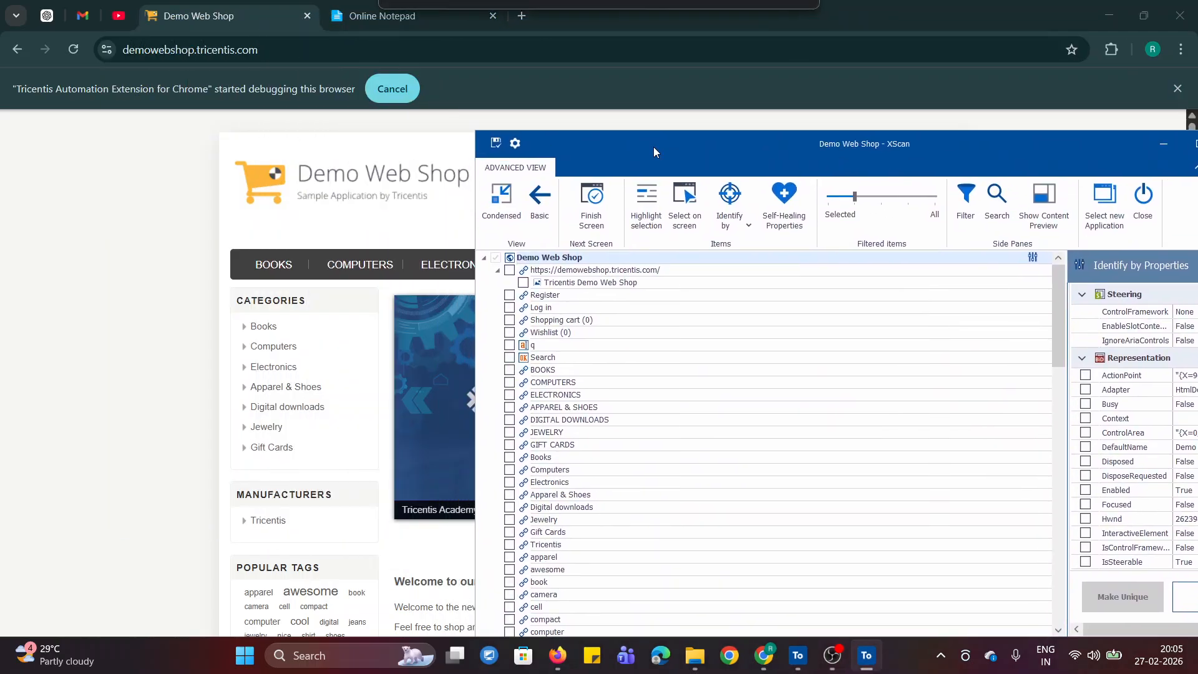
left_click(510, 307)
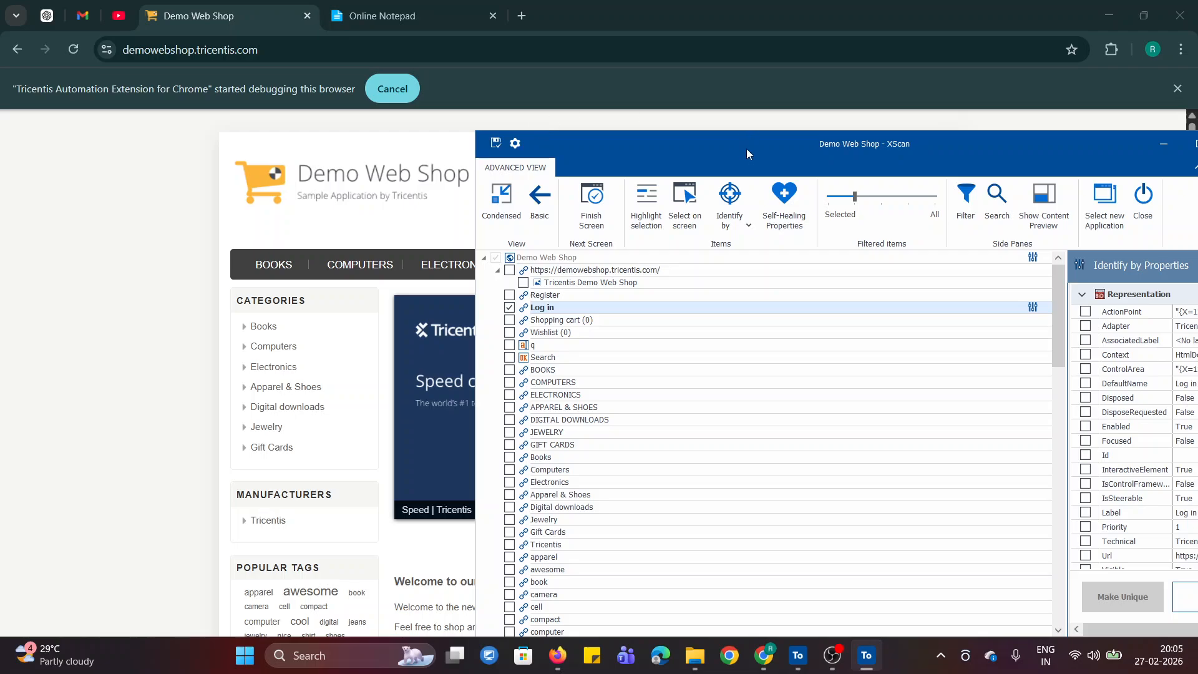
left_click_drag(746, 148, 484, 109)
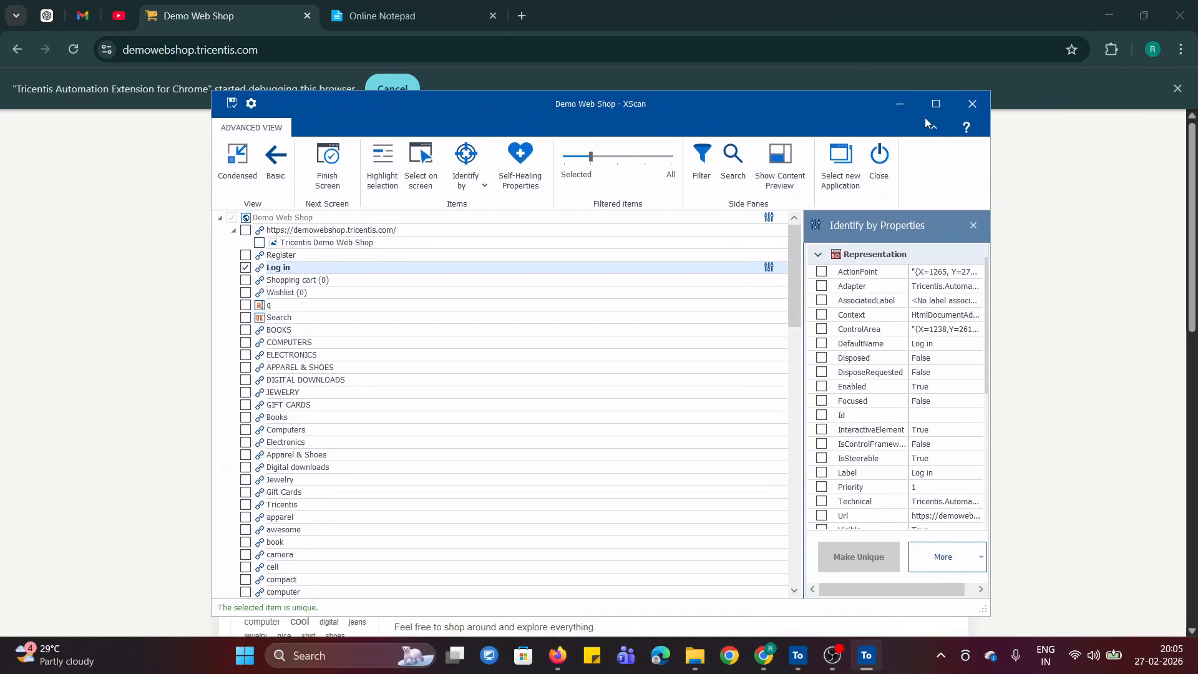
left_click(933, 106)
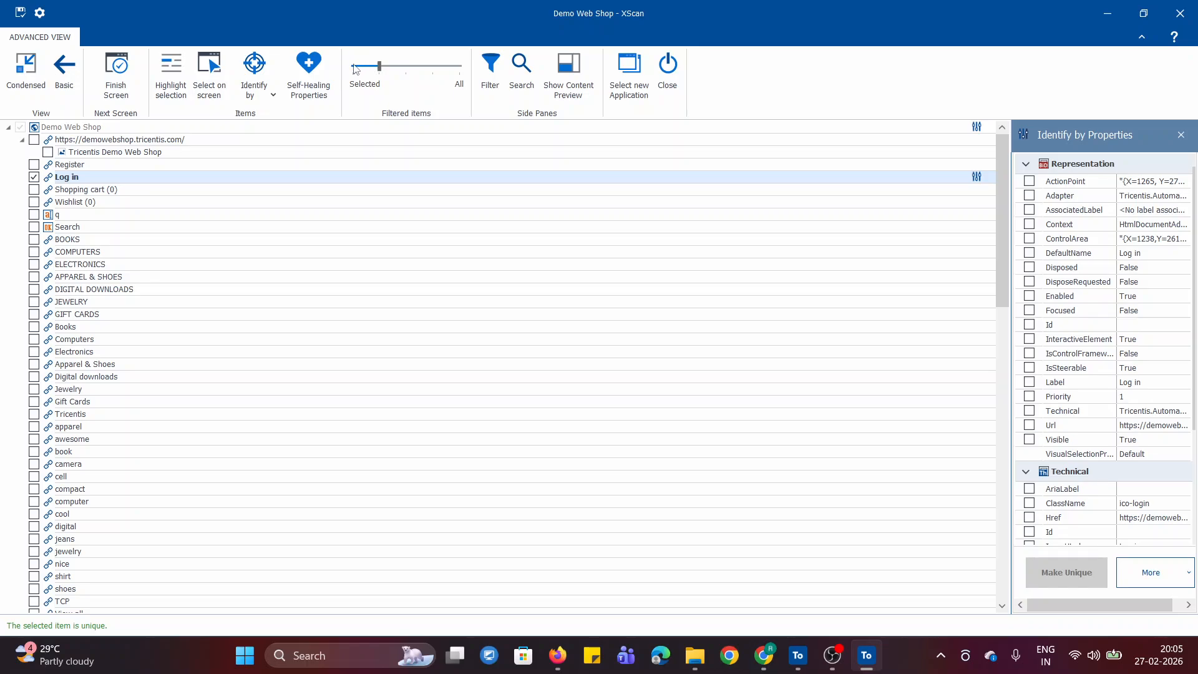
left_click(354, 69)
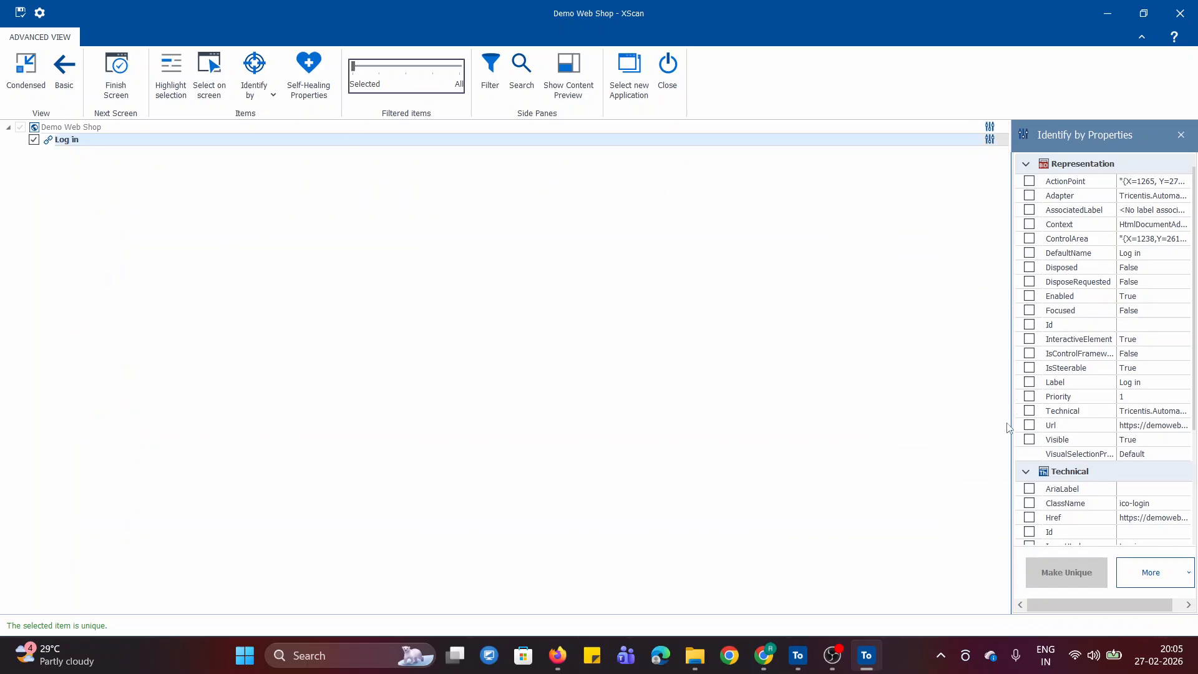
- Remove InnerText from the Log in link's identifying properties, keeping only Tag, and check the available Identify by methods
left_click_drag(1011, 415, 722, 383)
scroll(836, 317, "down", 3)
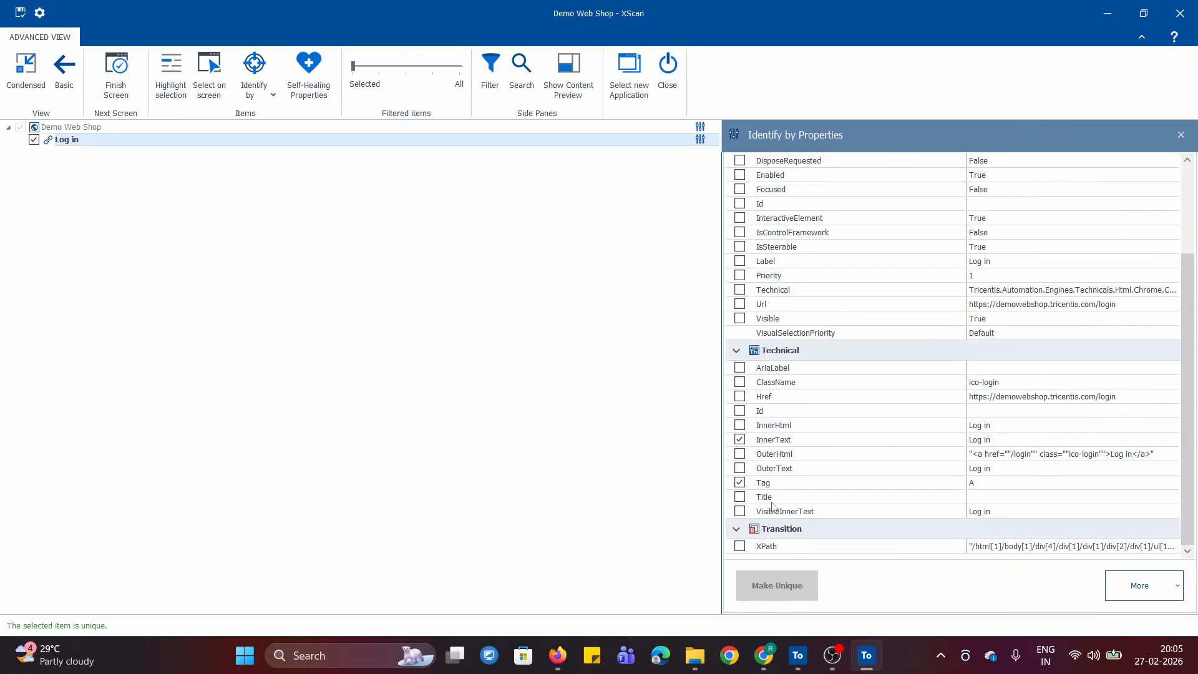
left_click(740, 440)
left_click(740, 440)
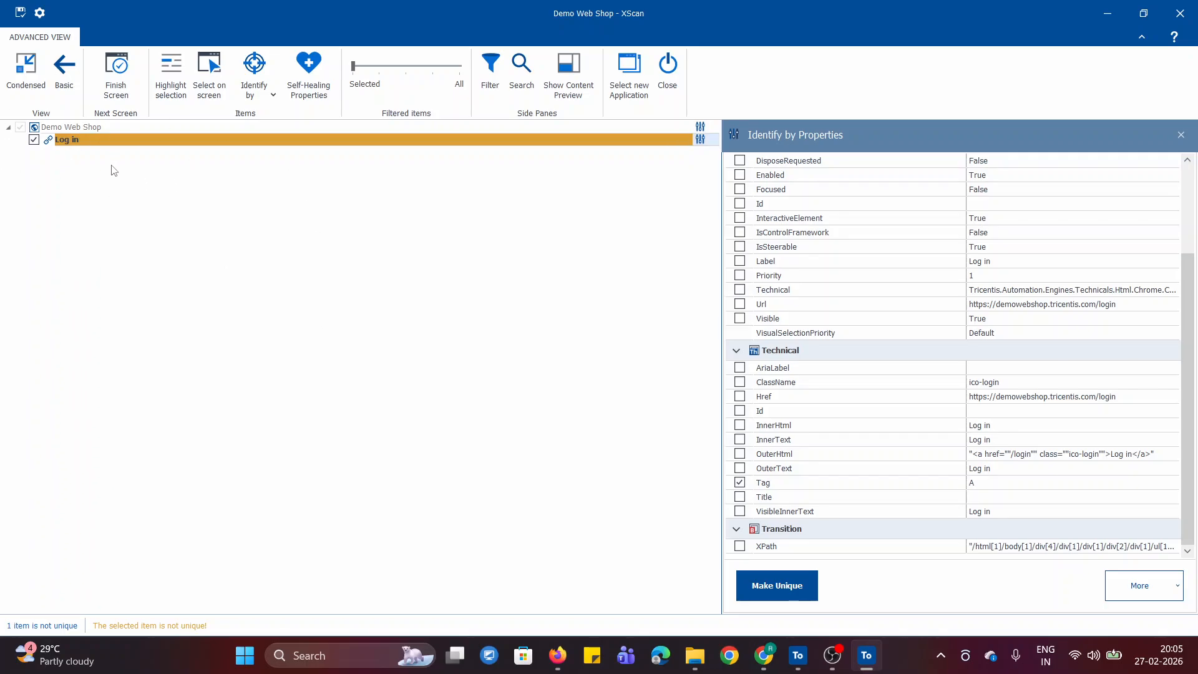
left_click(257, 87)
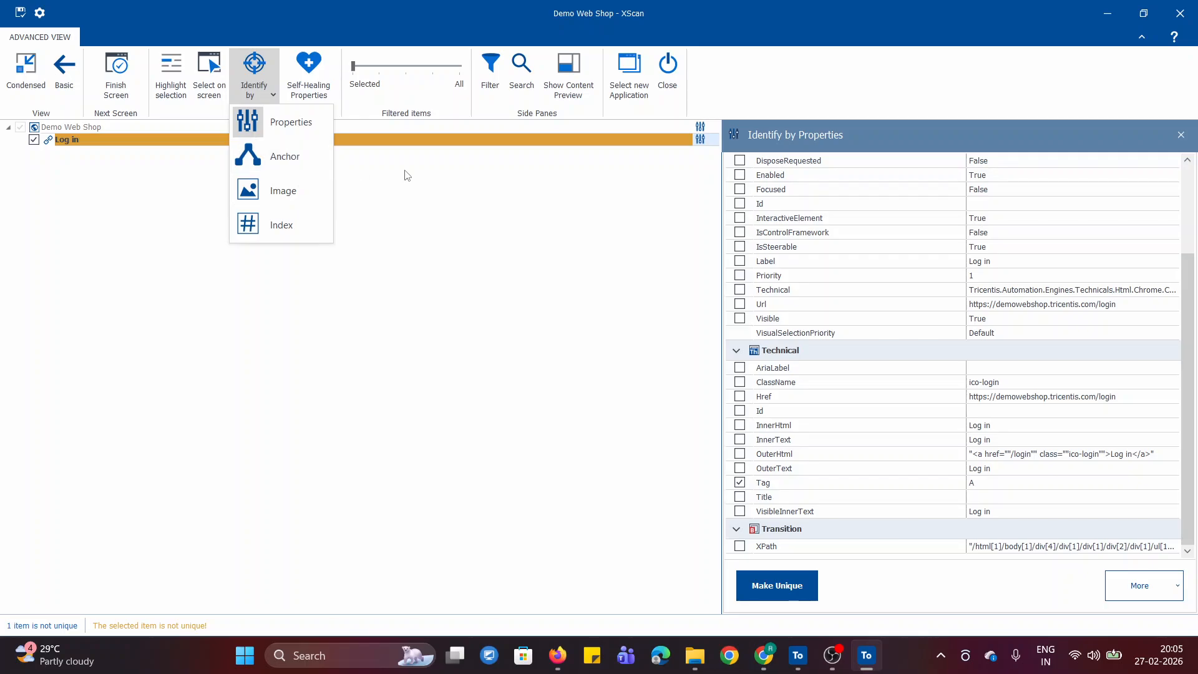
left_click(424, 242)
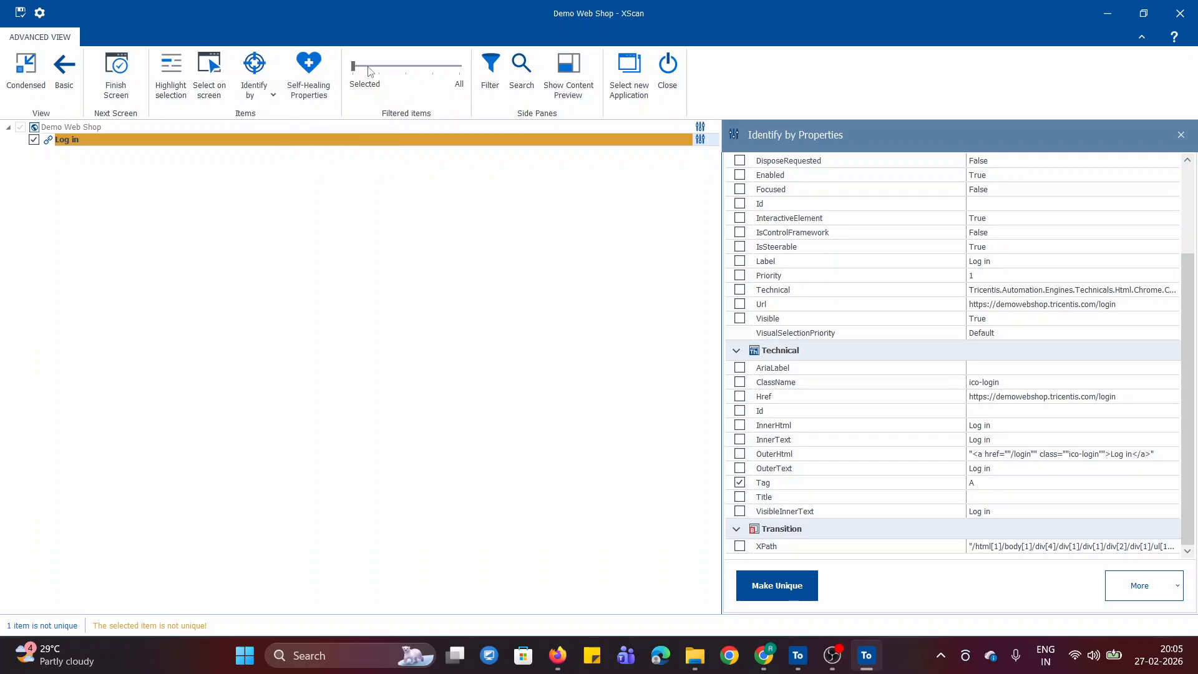
- Widen the item filter stepwise to All and locate the Log in link's container elements in the tree
left_click(383, 72)
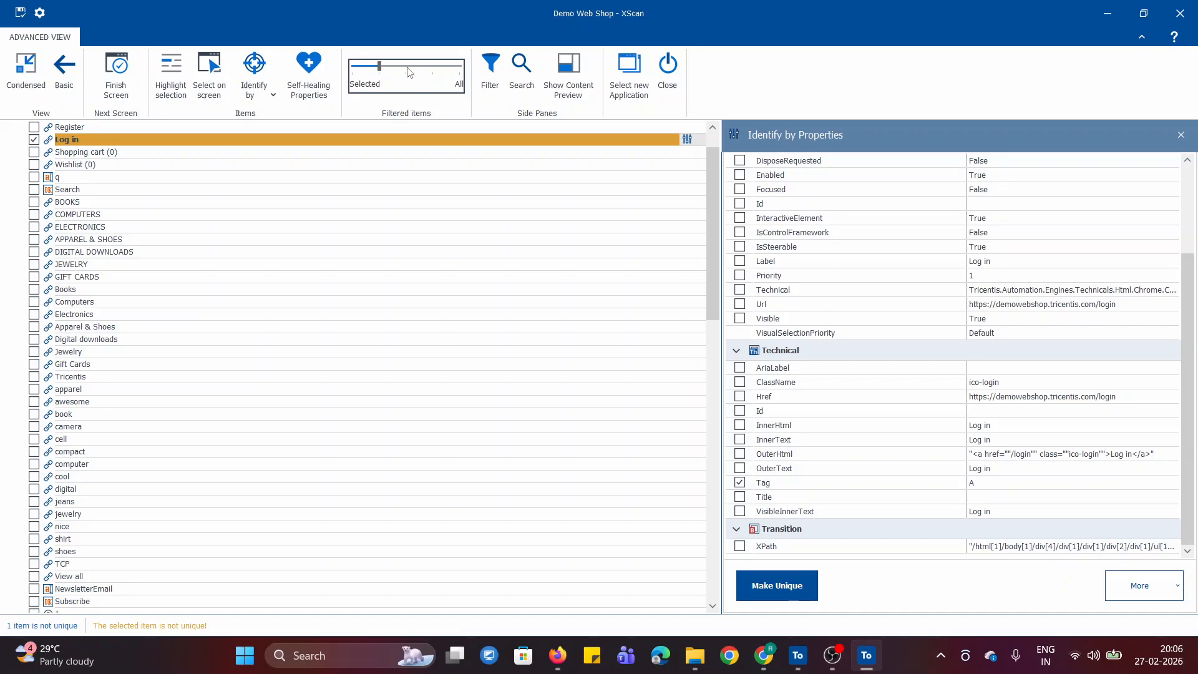
left_click(409, 72)
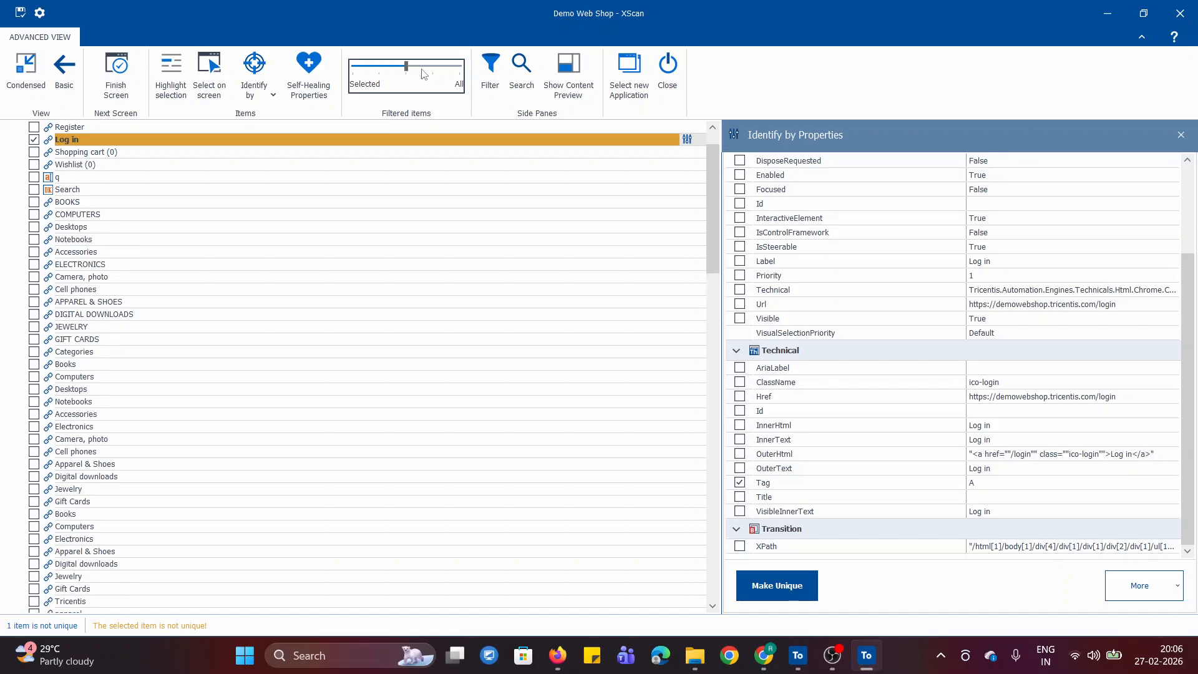
left_click(426, 72)
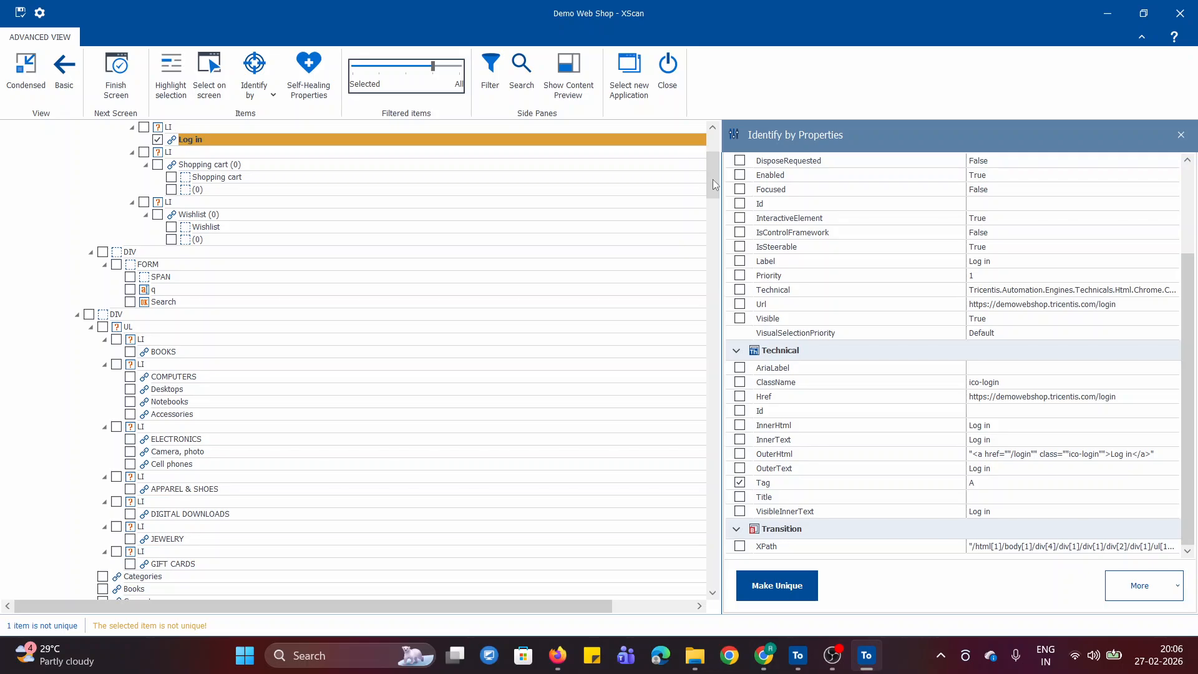
scroll(713, 178, "up", 4)
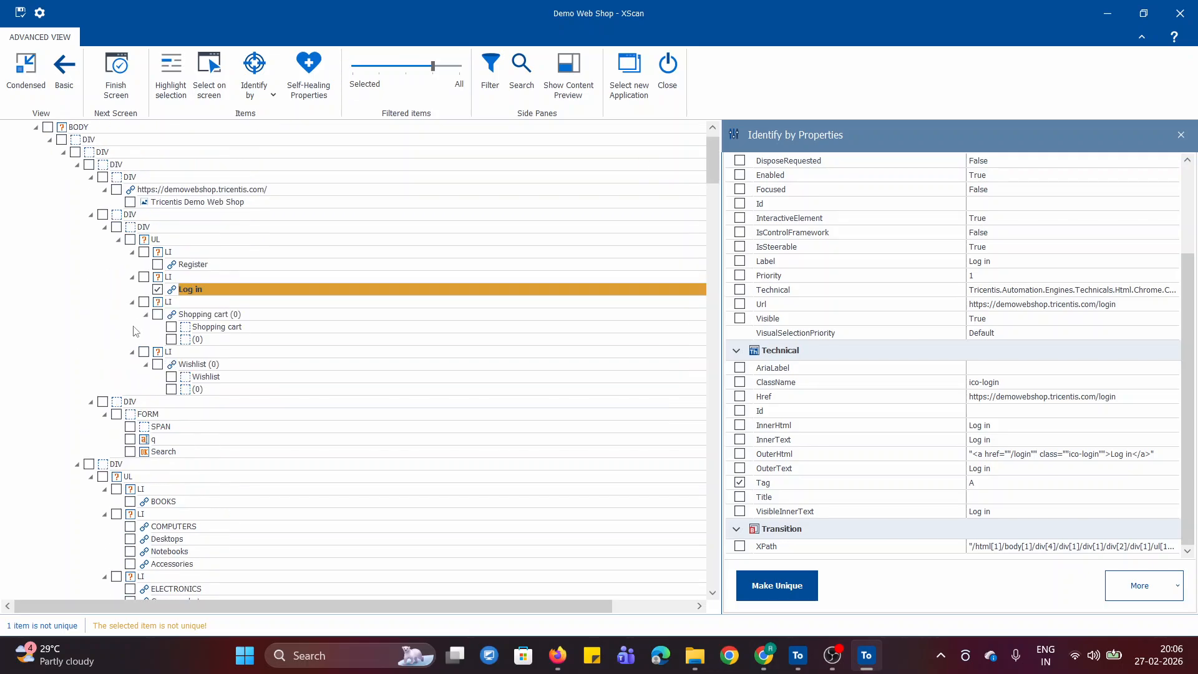
left_click(438, 70)
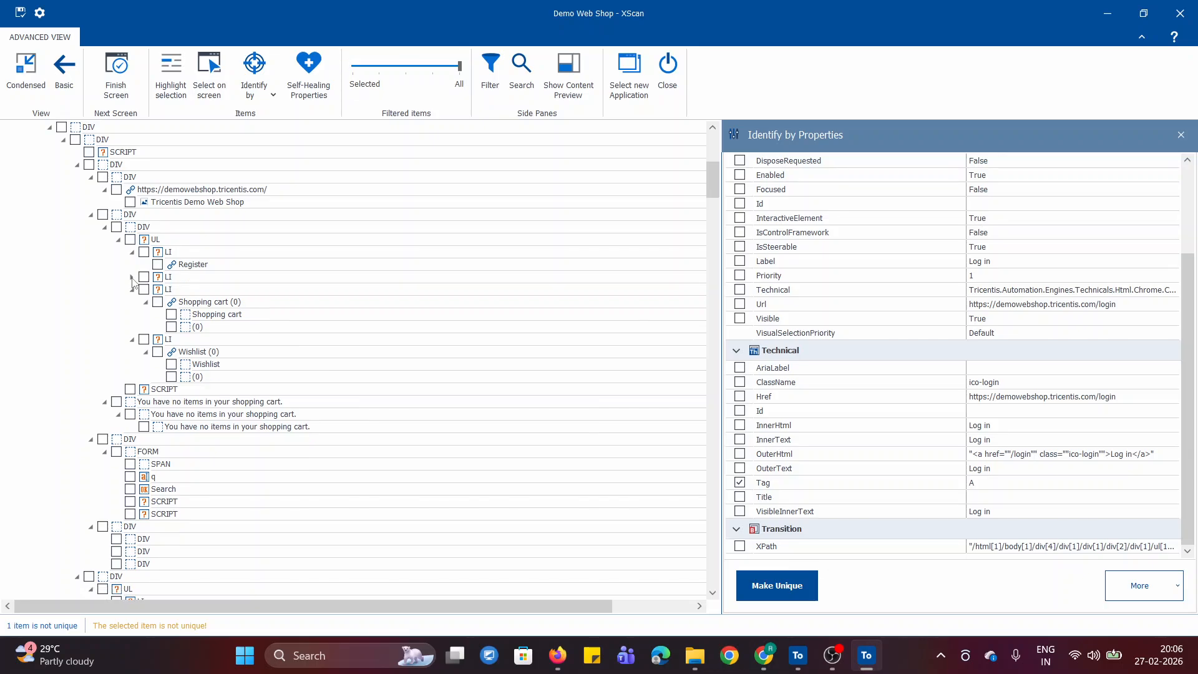
- Try including the LI element that contains the Log in link as its parent
left_click(167, 277)
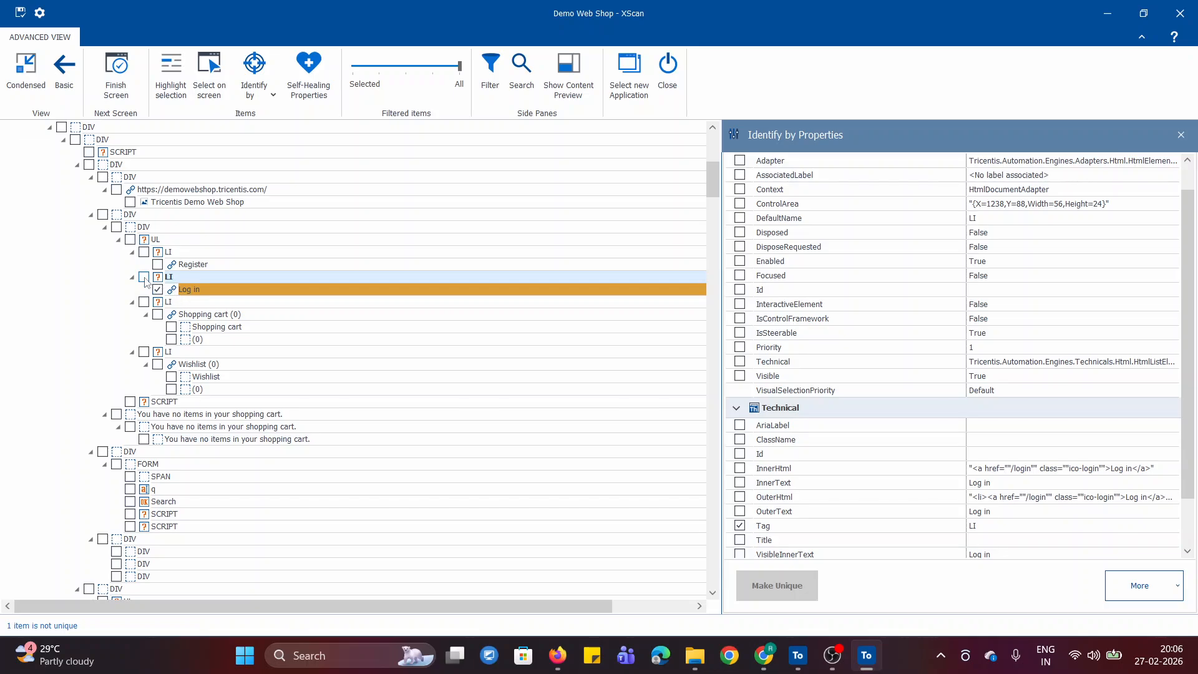
left_click(144, 279)
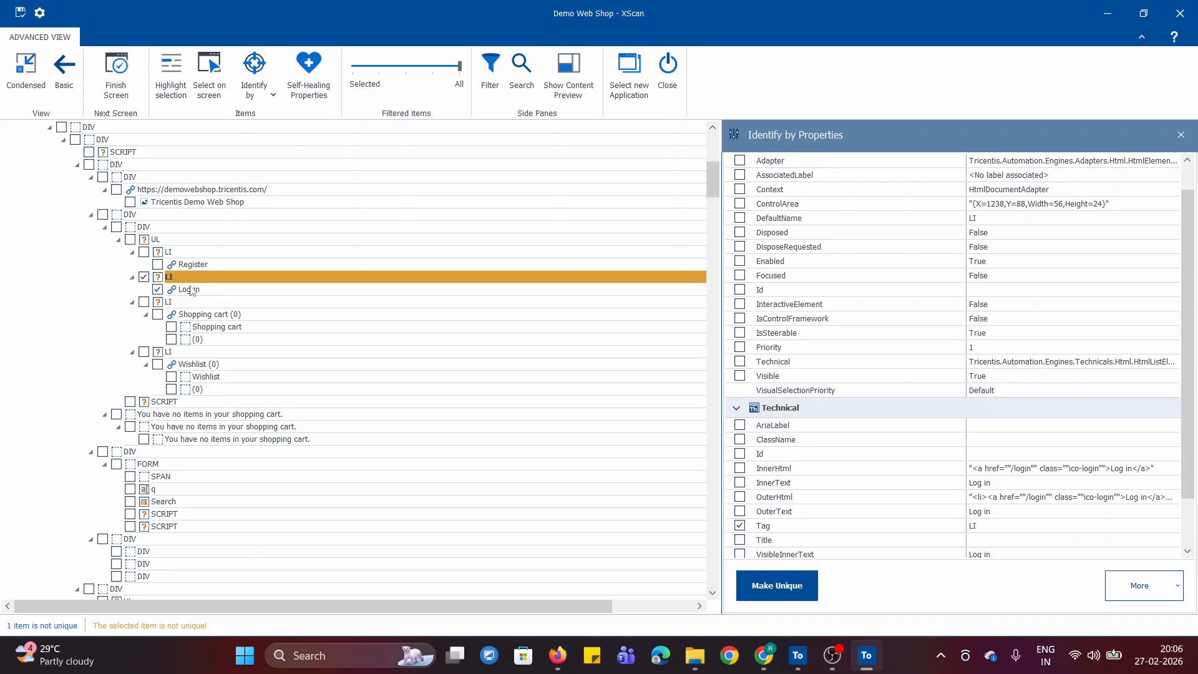
left_click(158, 289)
left_click(144, 278)
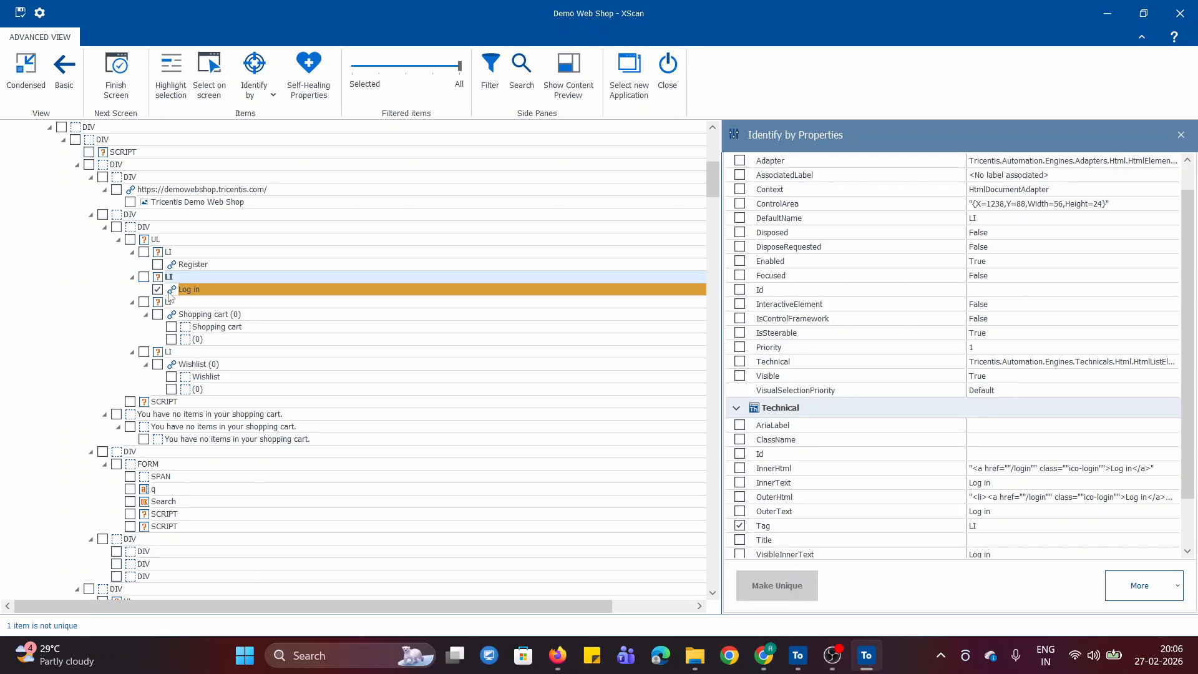
- Include the LI element containing the Log in link as its parent and filter the tree to selected items only
left_click(103, 215)
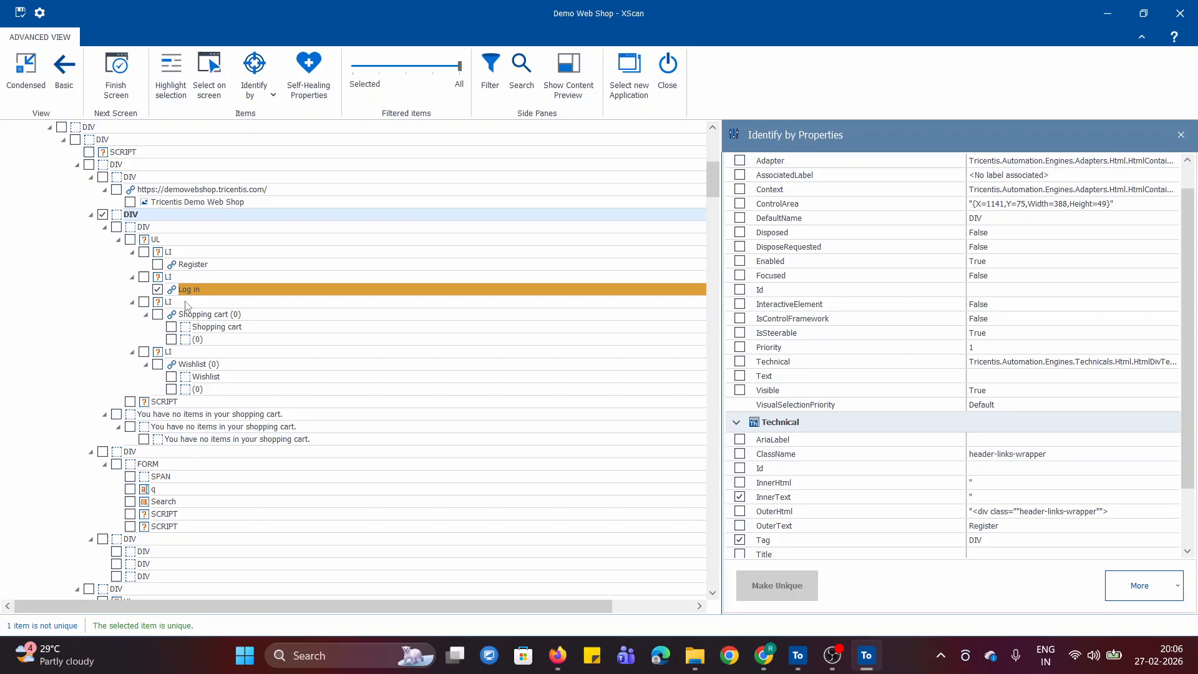
left_click(103, 216)
left_click(143, 277)
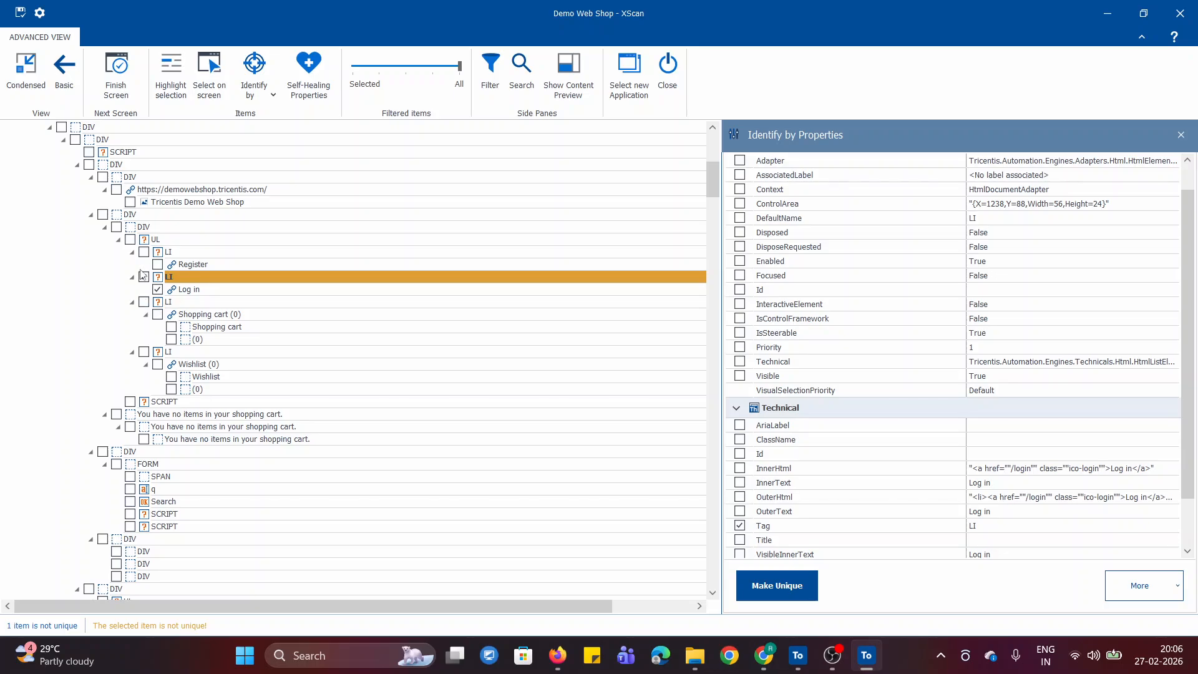
left_click(145, 277)
left_click(353, 69)
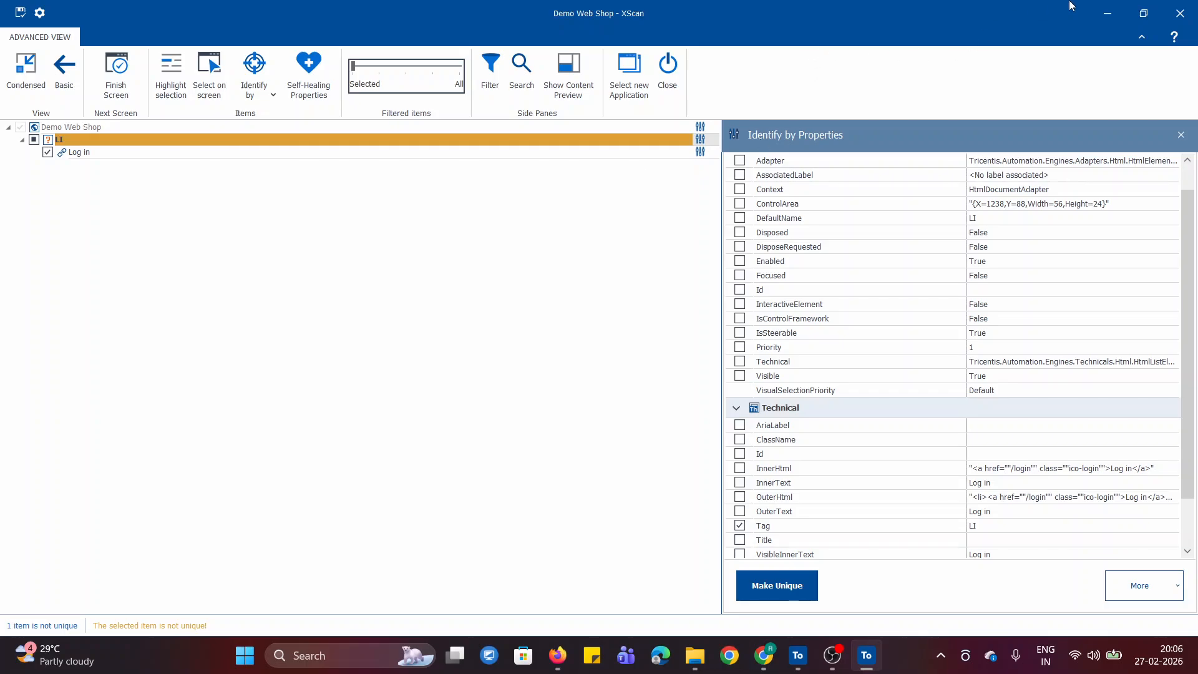
- Switch to the Online Notepad notes in Chrome and find the Recommended Identification Sequence section
left_click(1105, 19)
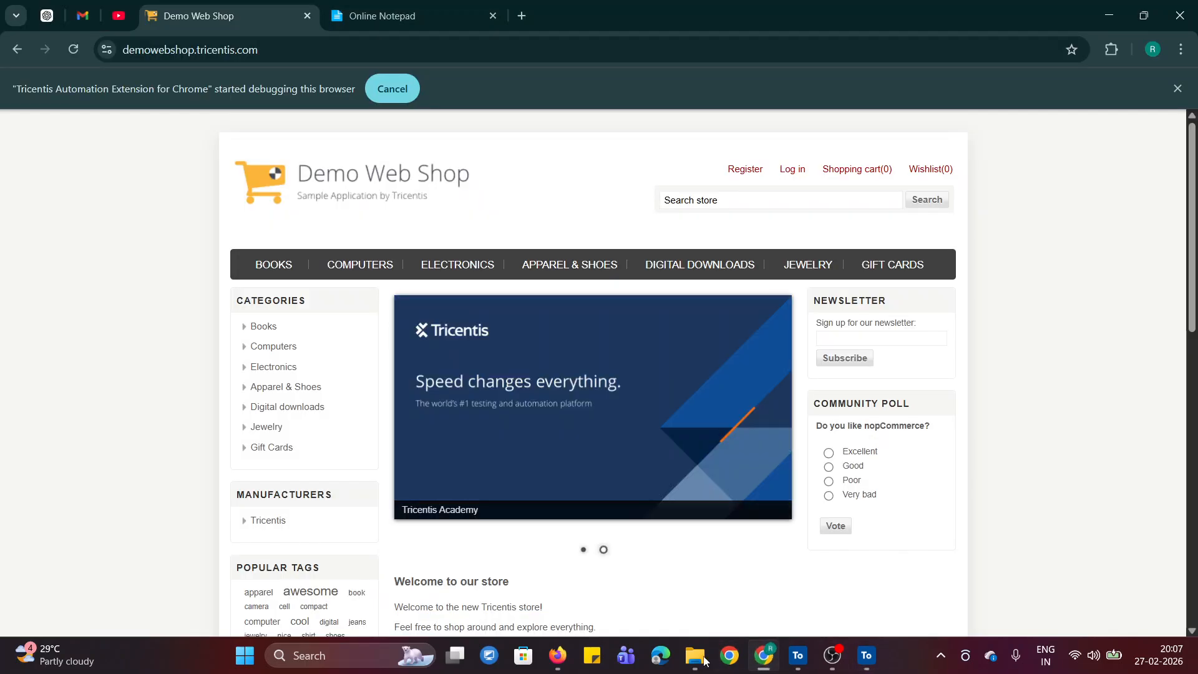
left_click(407, 16)
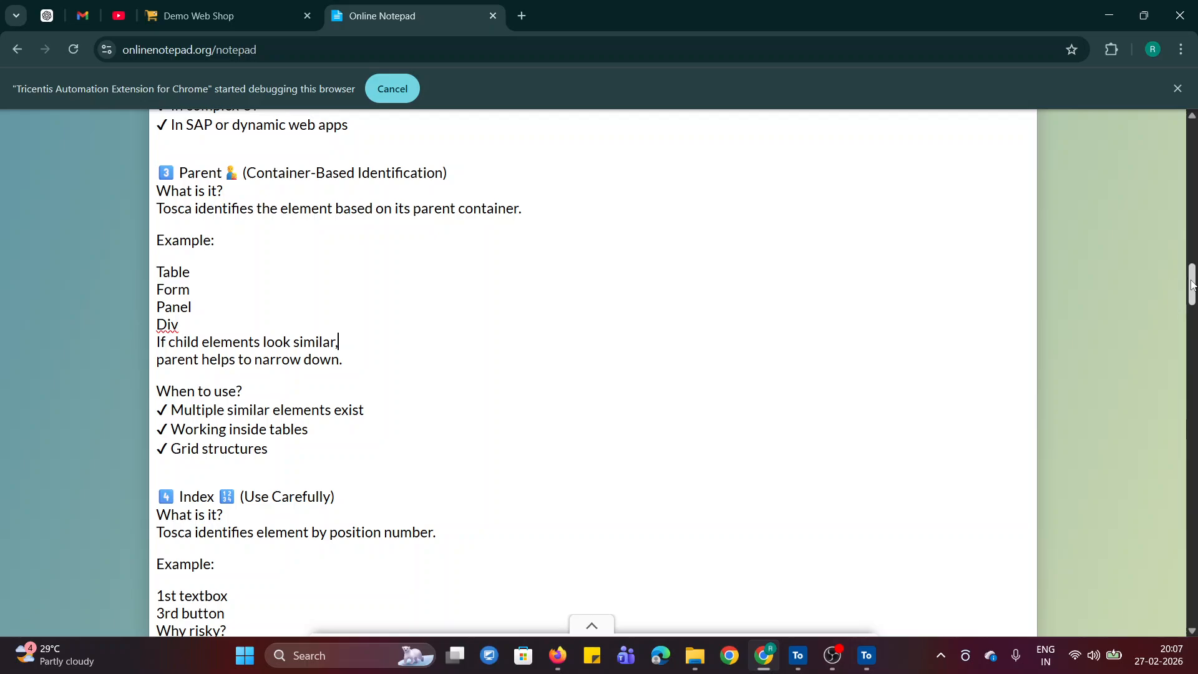
left_click_drag(1192, 285, 1192, 349)
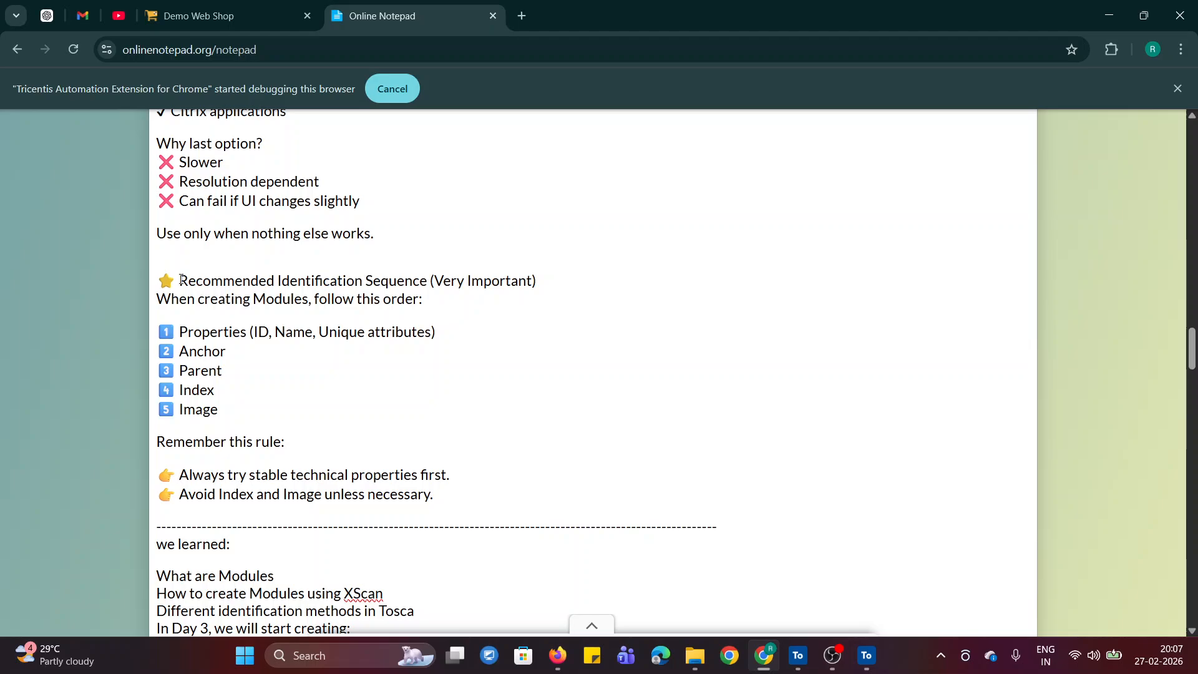
left_click_drag(180, 279, 514, 295)
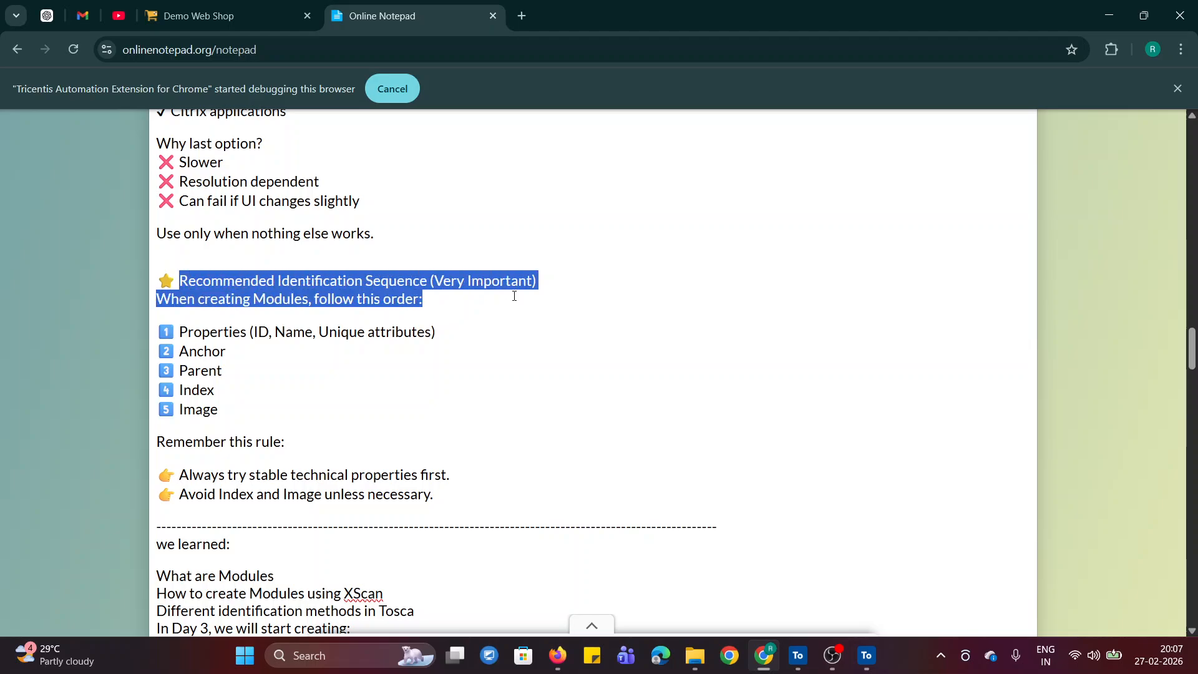
left_click(499, 343)
- Review the recommended identification order in the notes, from Properties, Anchor and Parent to Index and Image
left_click_drag(179, 332, 255, 332)
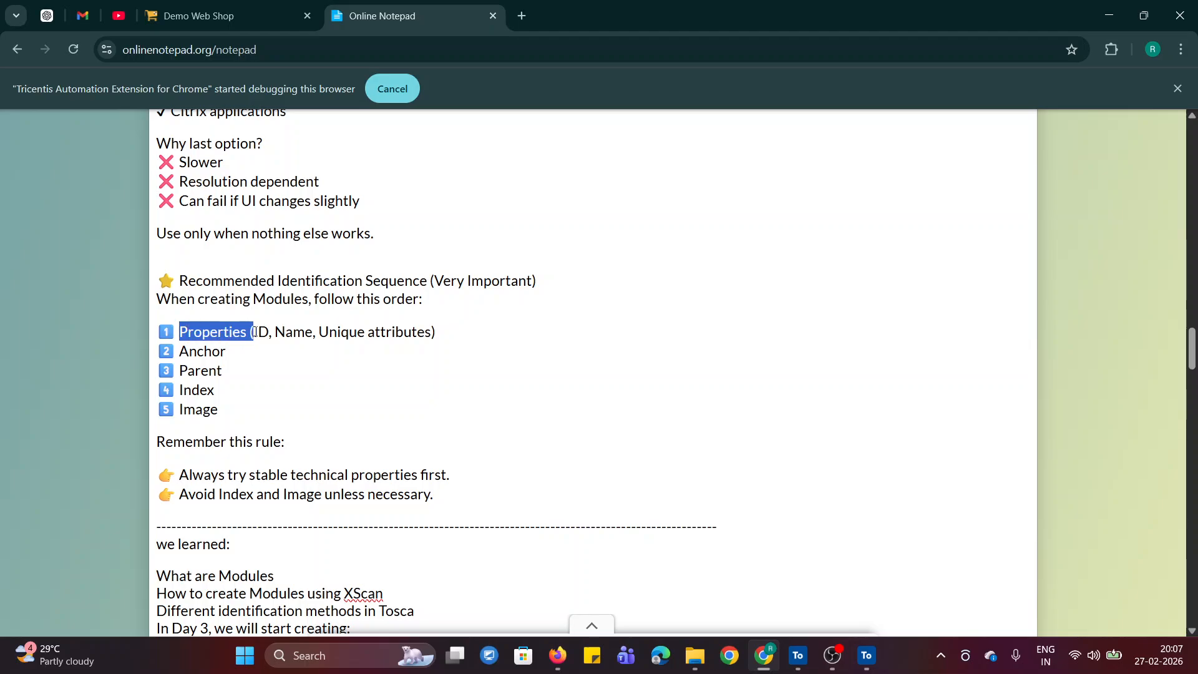
left_click(269, 379)
double_click(185, 352)
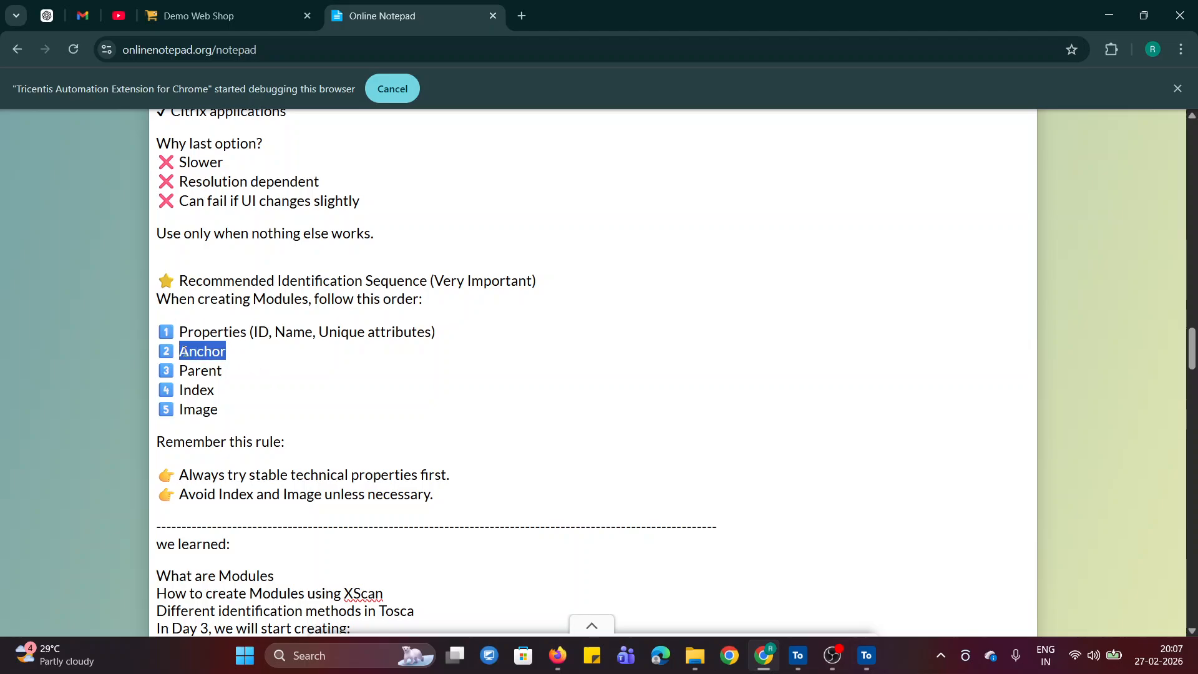
double_click(199, 371)
left_click(194, 392)
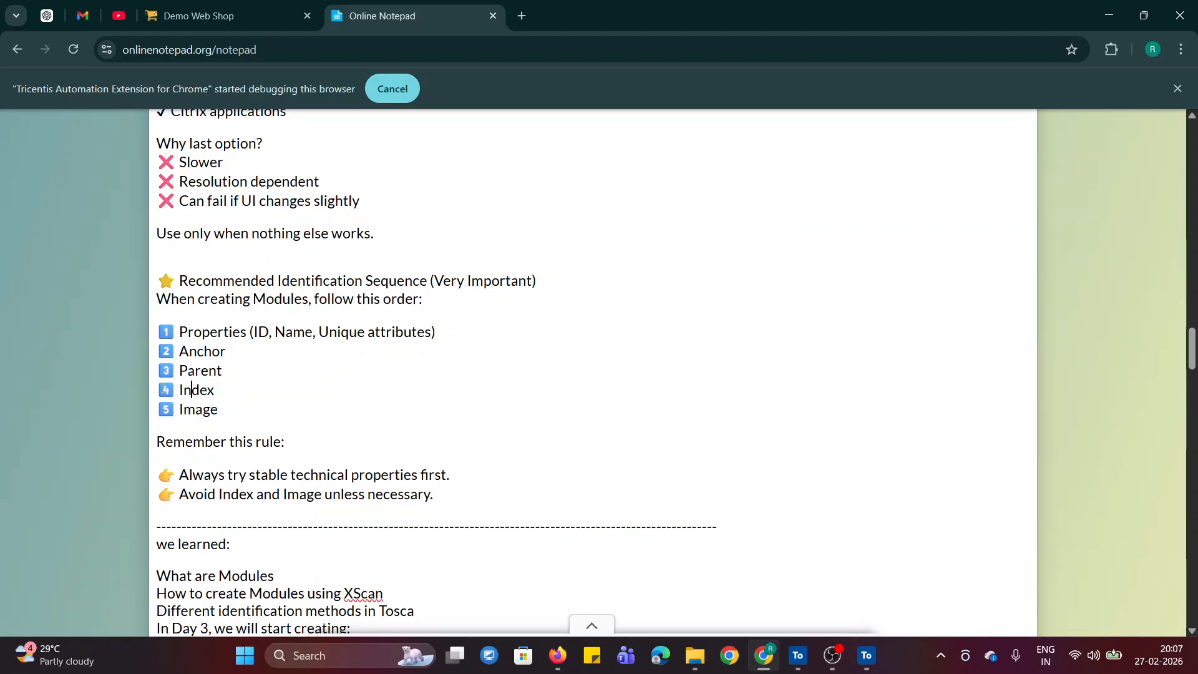
left_click_drag(160, 390, 226, 412)
left_click(374, 388)
left_click_drag(159, 331, 239, 376)
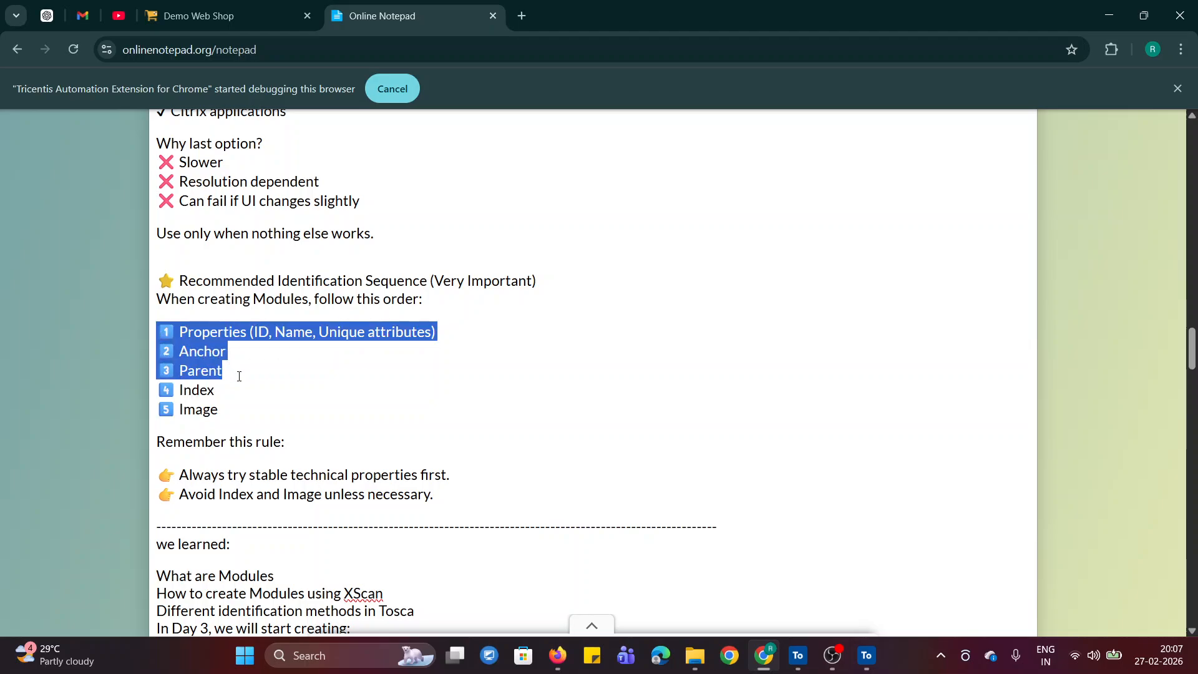
left_click(221, 408)
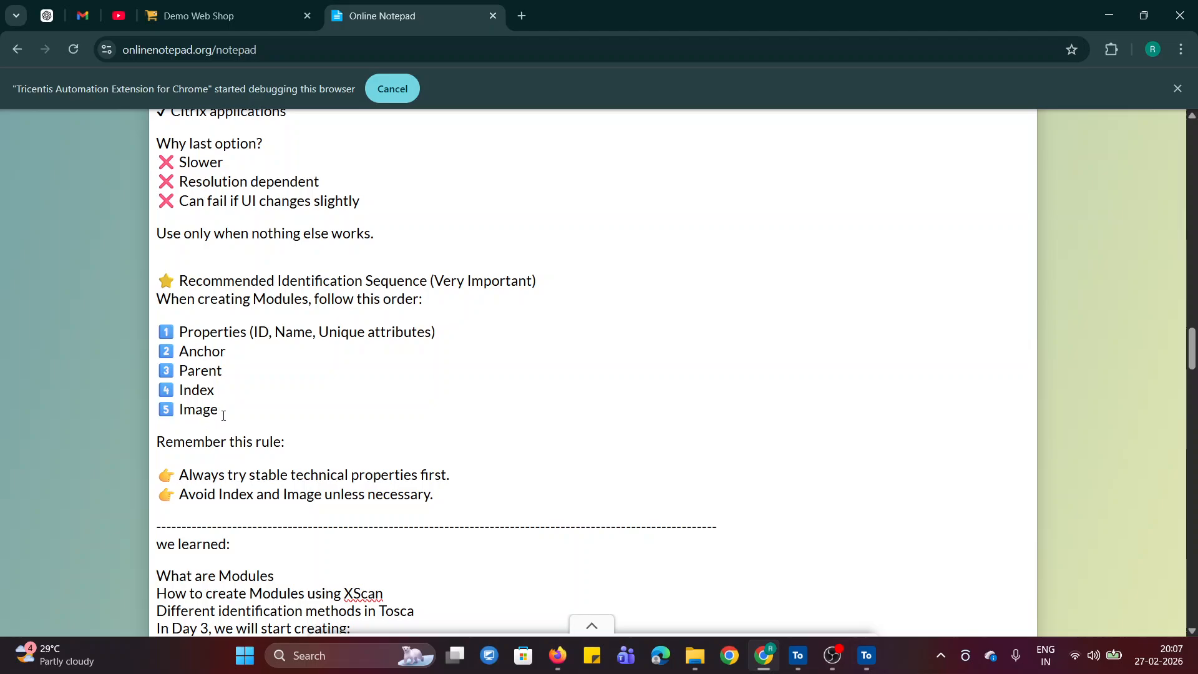
left_click_drag(221, 412, 157, 390)
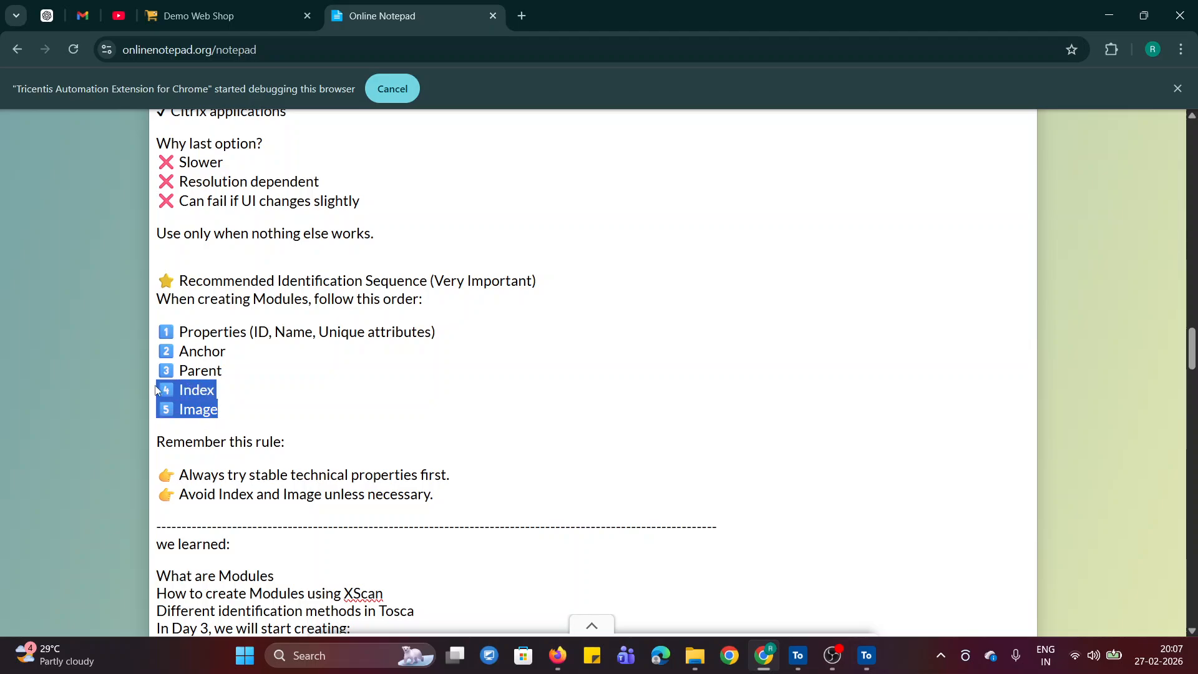
left_click(361, 394)
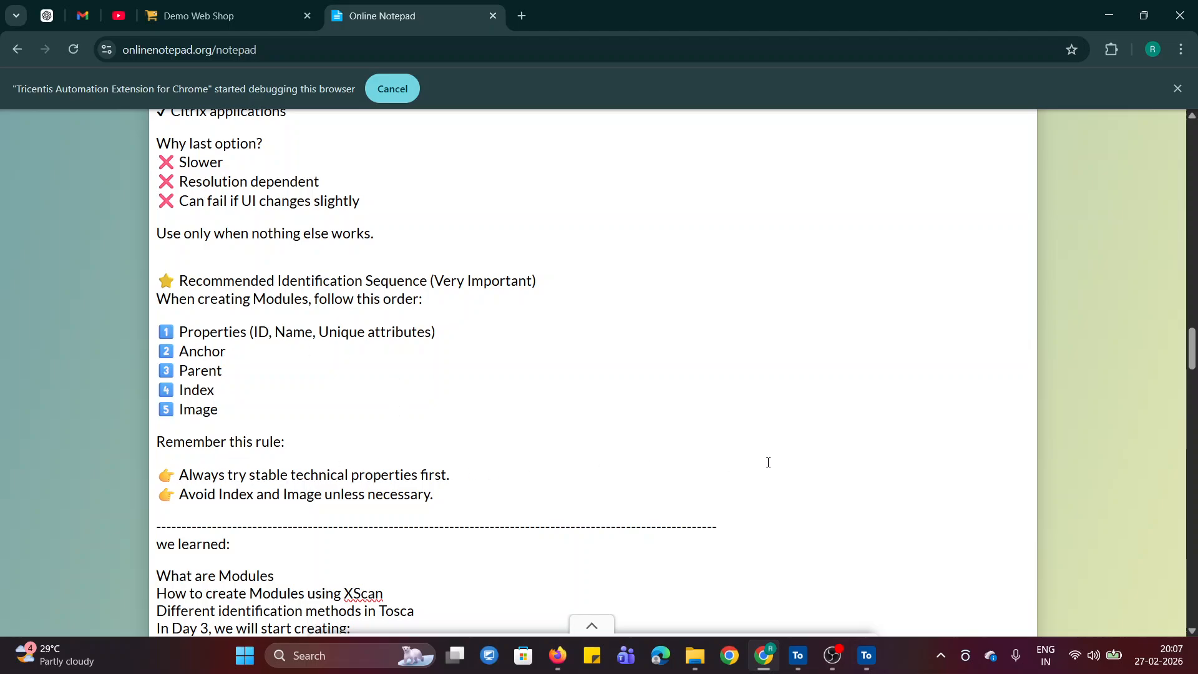
- Read the notes' closing "we learned" summary and the outlook on Day 3
left_click_drag(1192, 358, 1193, 362)
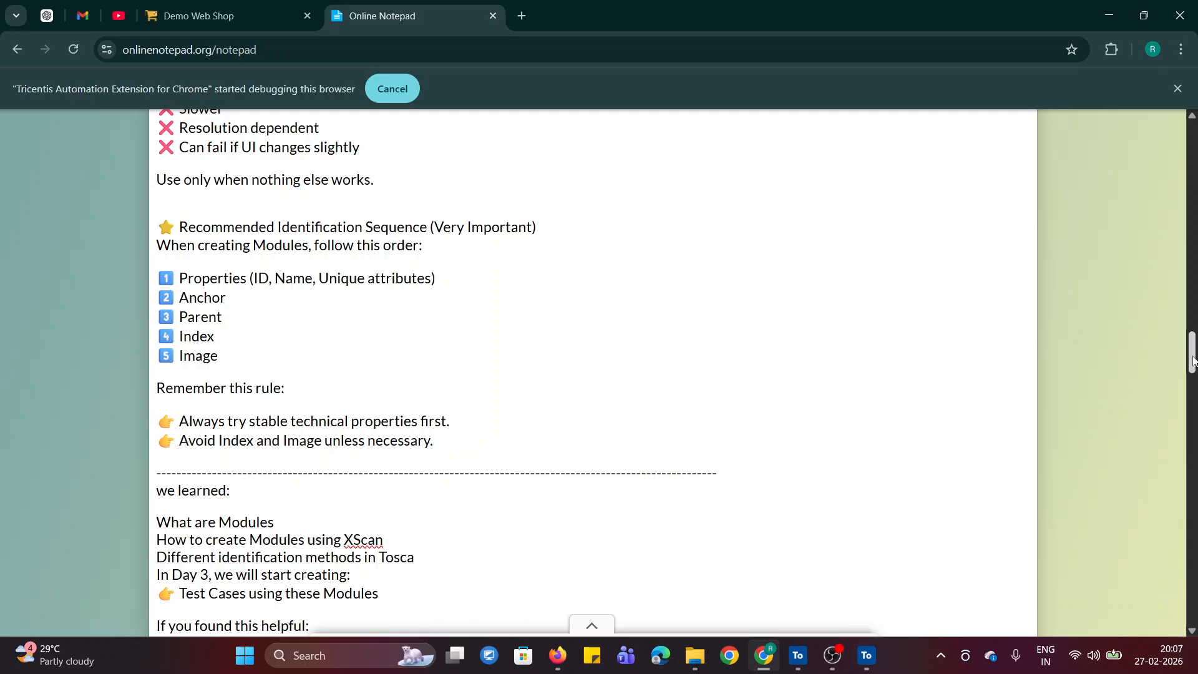
mouse_move(1193, 361)
left_mouse_down()
mouse_move(1193, 381)
mouse_move(1193, 370)
left_mouse_up()
scroll(920, 350, "down", 1)
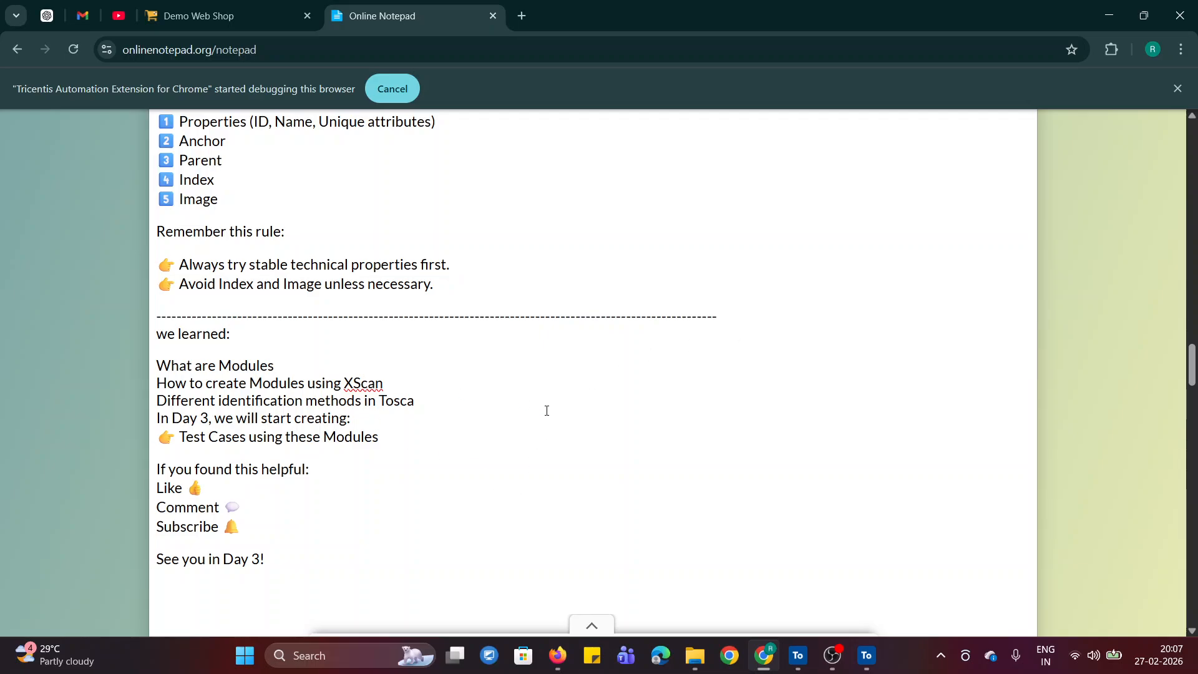